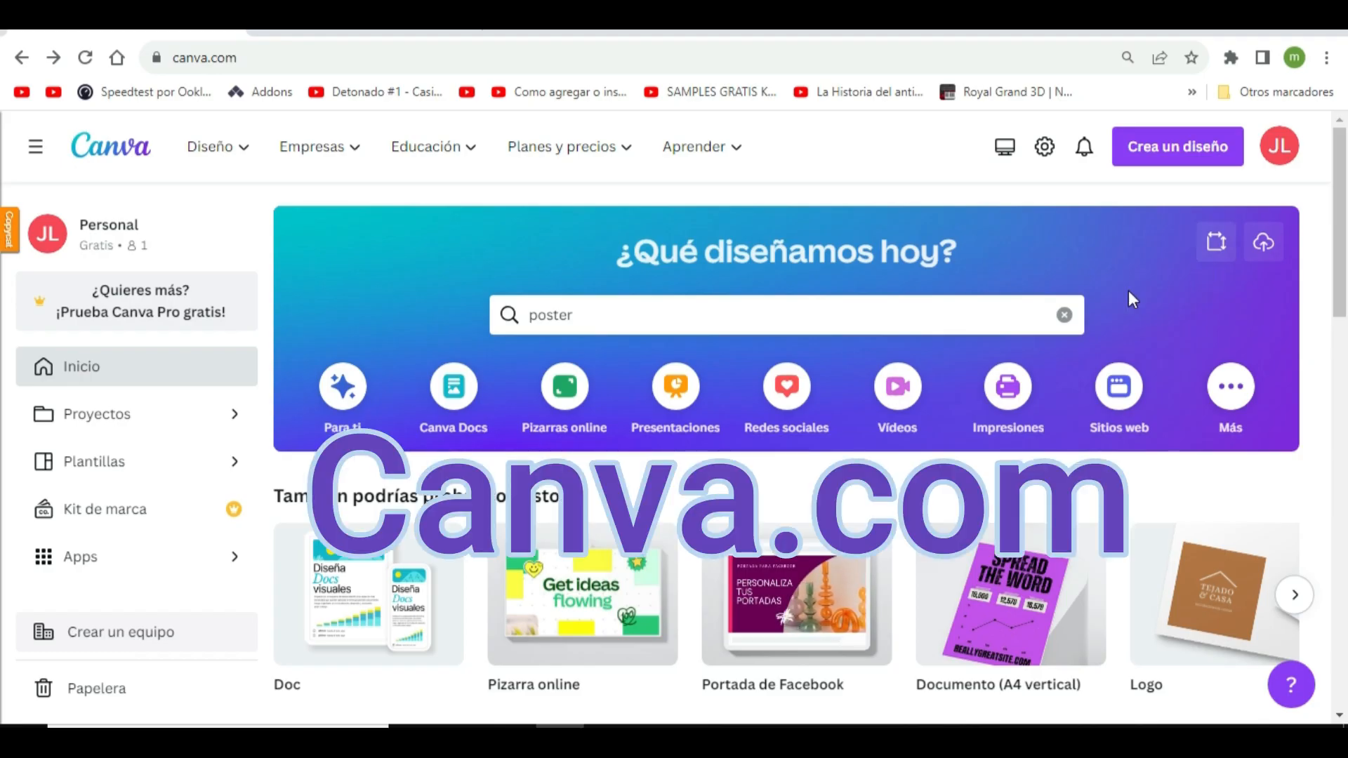
# Start a new custom-size design and switch its measurement unit to centimetres
pyautogui.scroll(-5, 1135, 301)
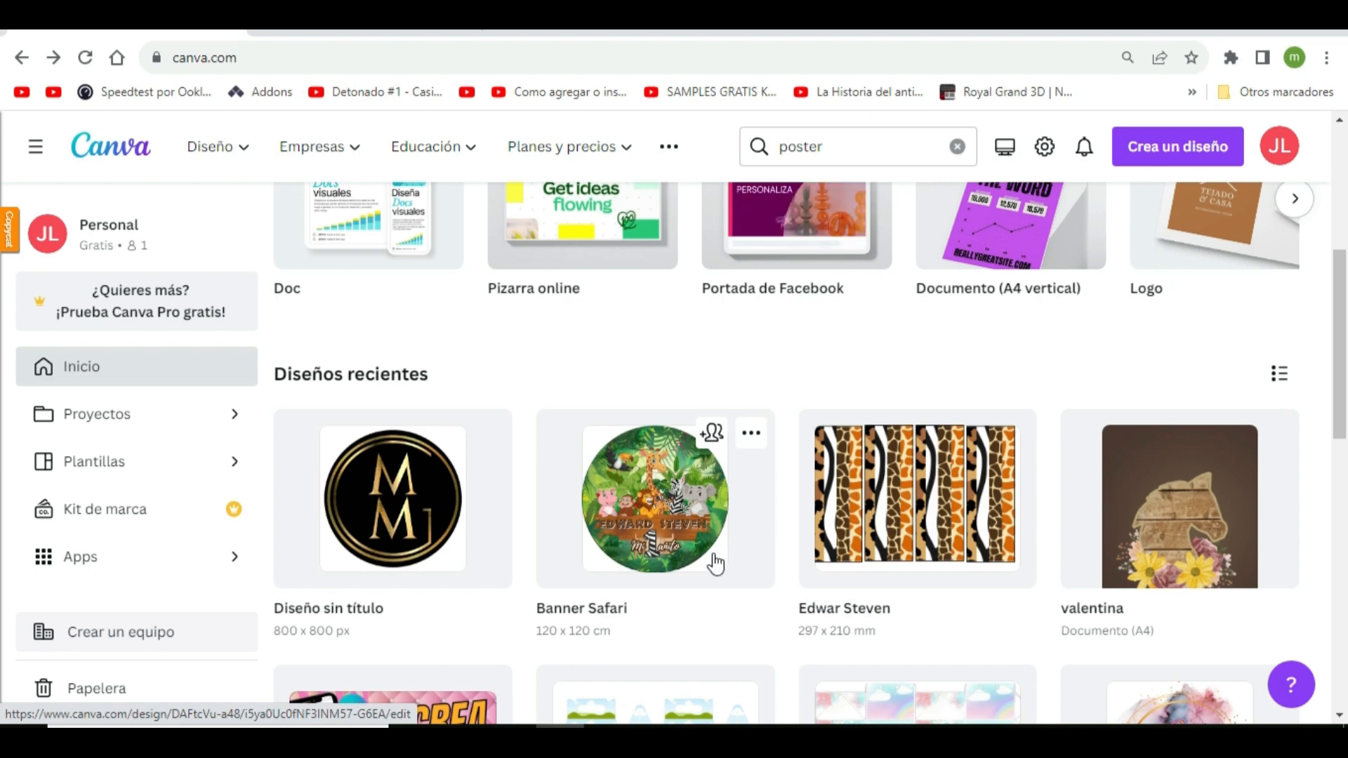
pyautogui.scroll(5, 723, 533)
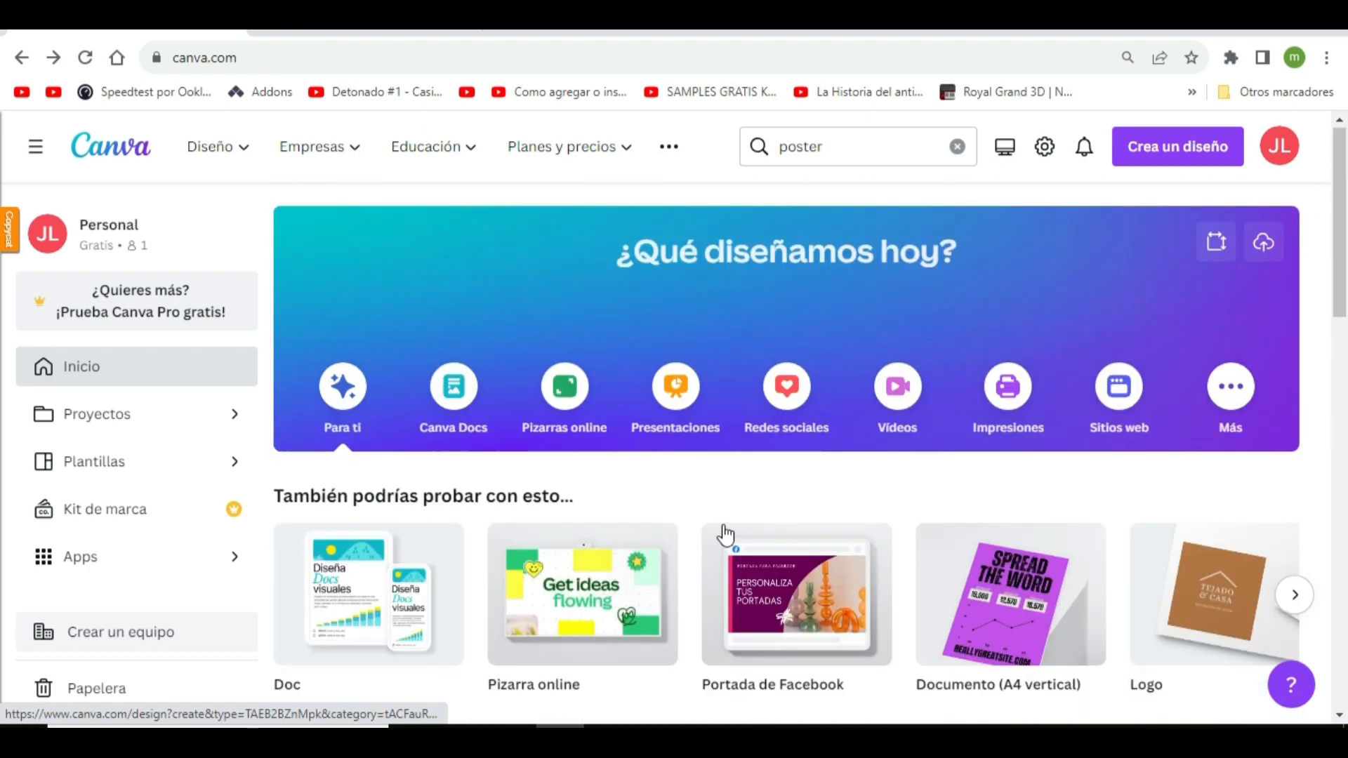
pyautogui.click(1201, 150)
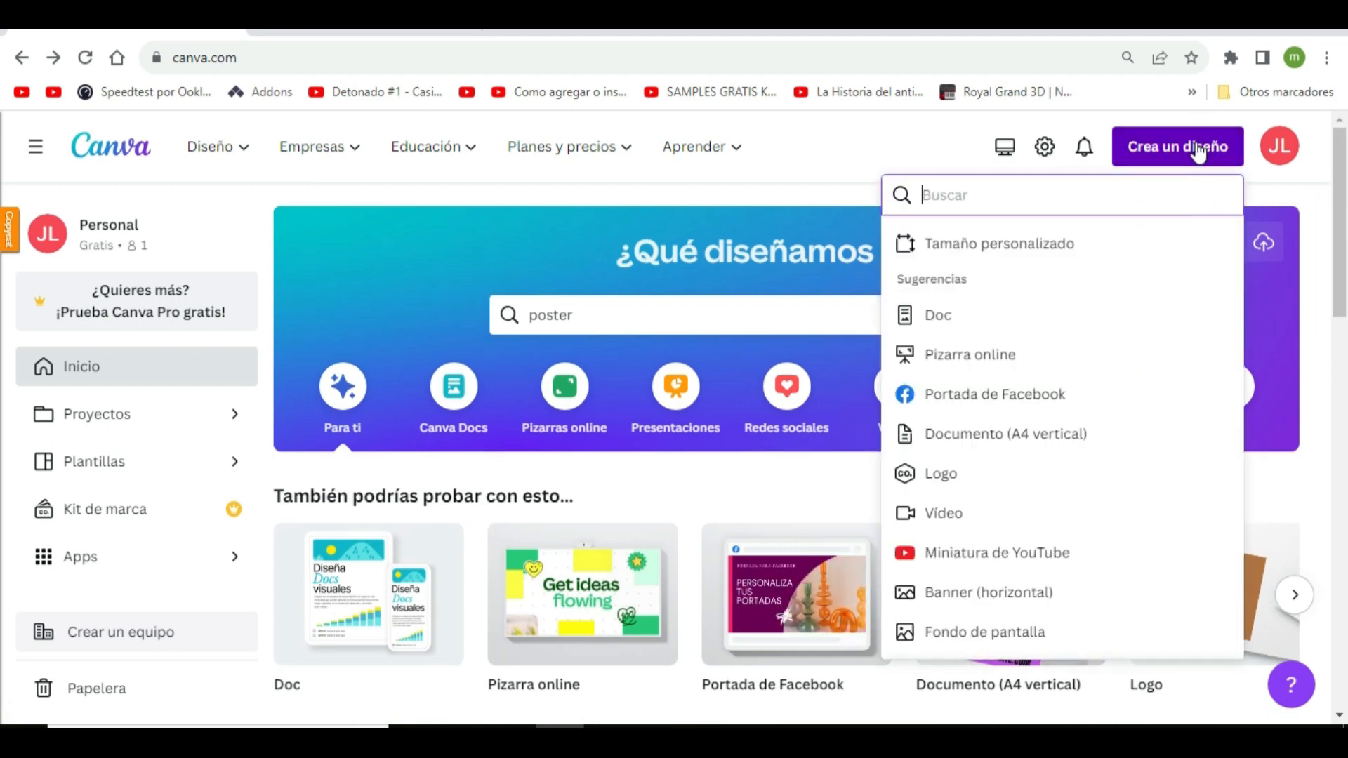
pyautogui.click(1053, 244)
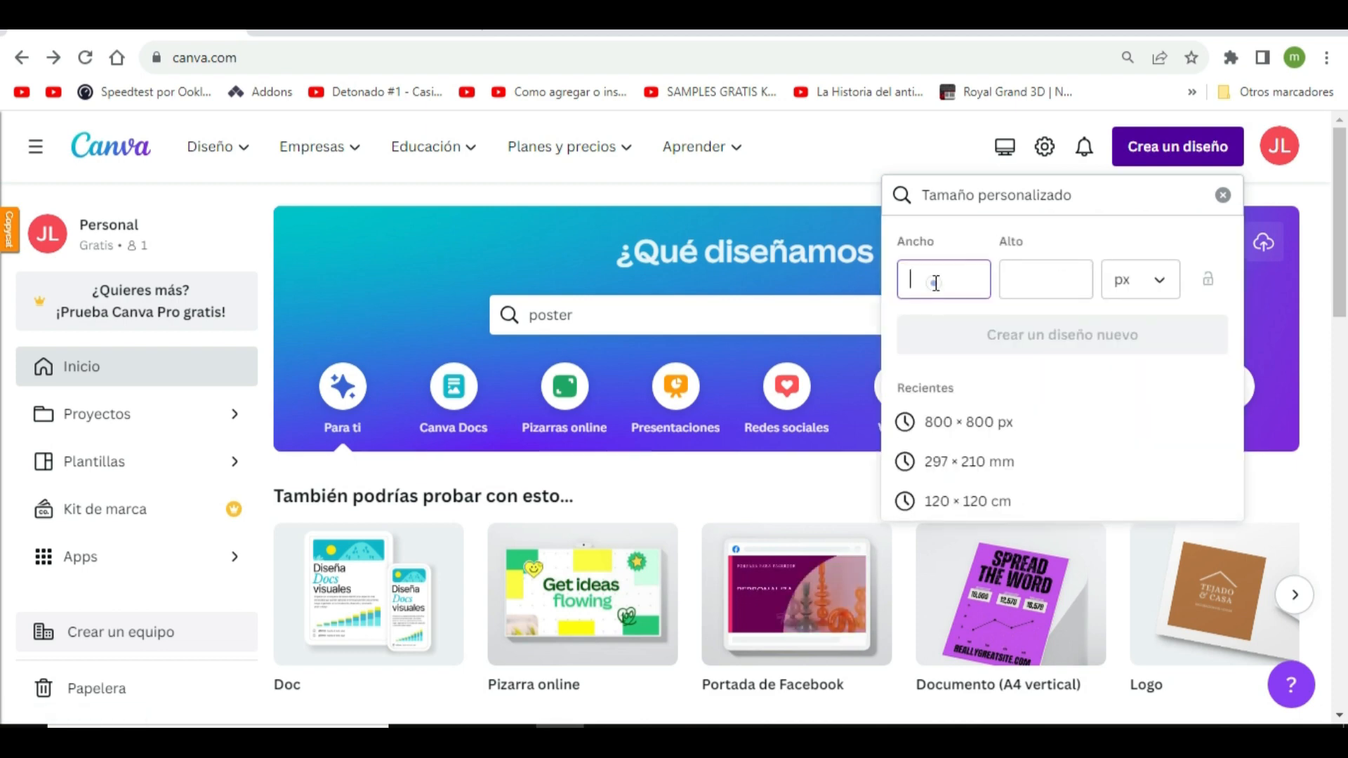
pyautogui.click(936, 283)
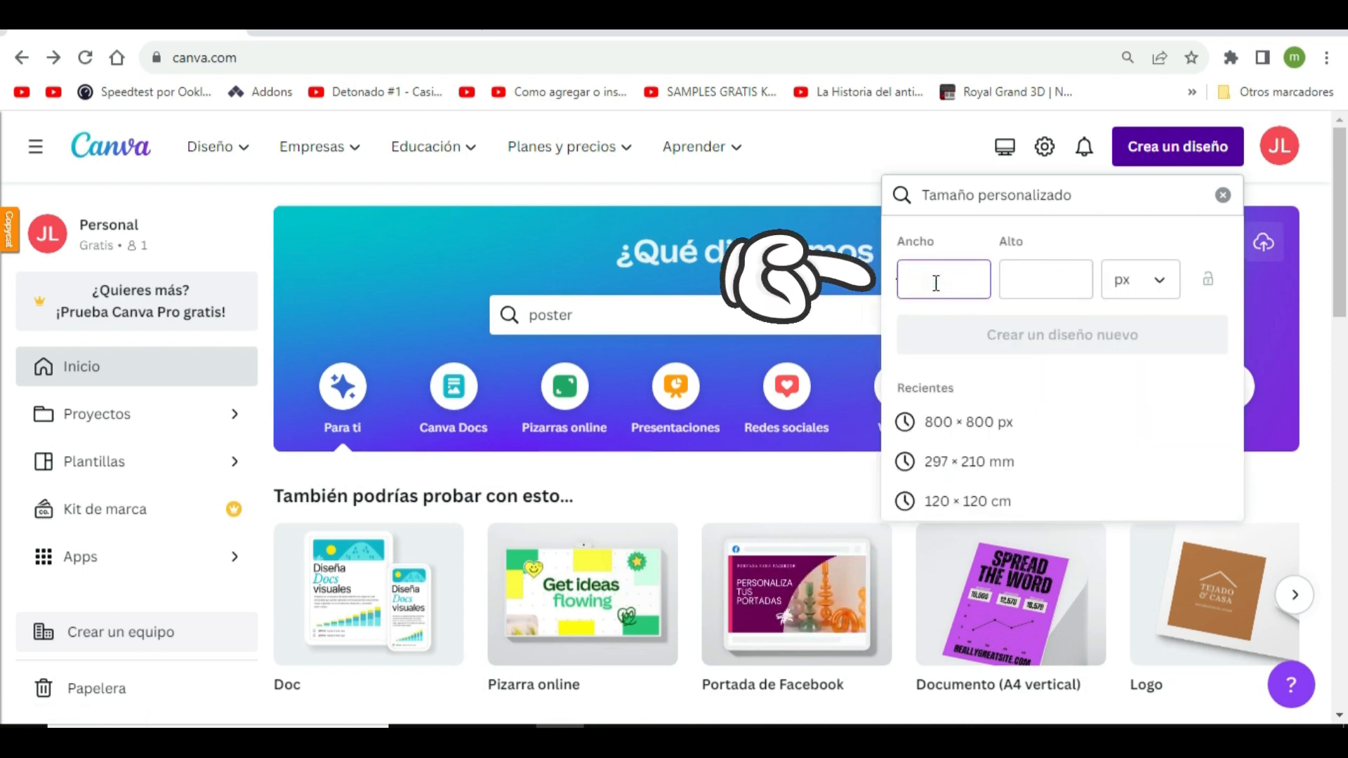
pyautogui.write('120')
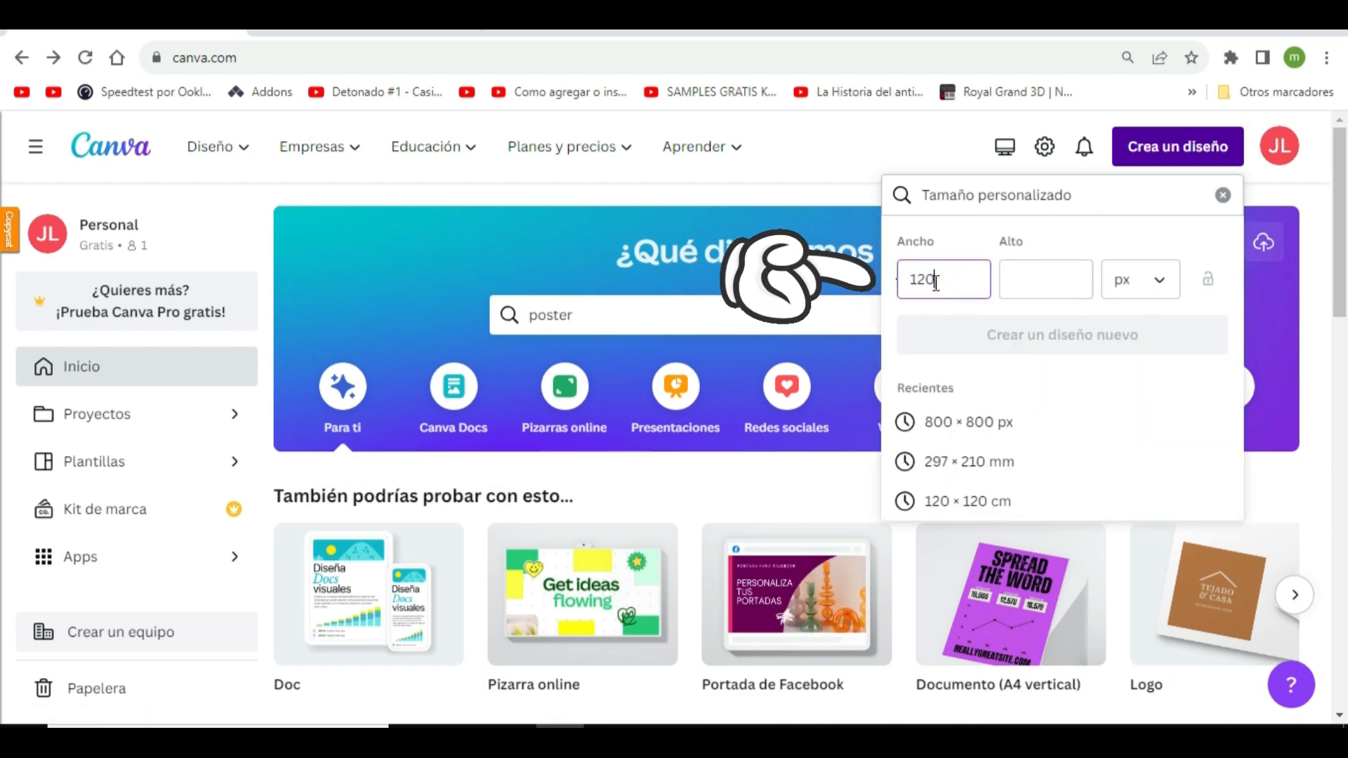
pyautogui.click(1157, 279)
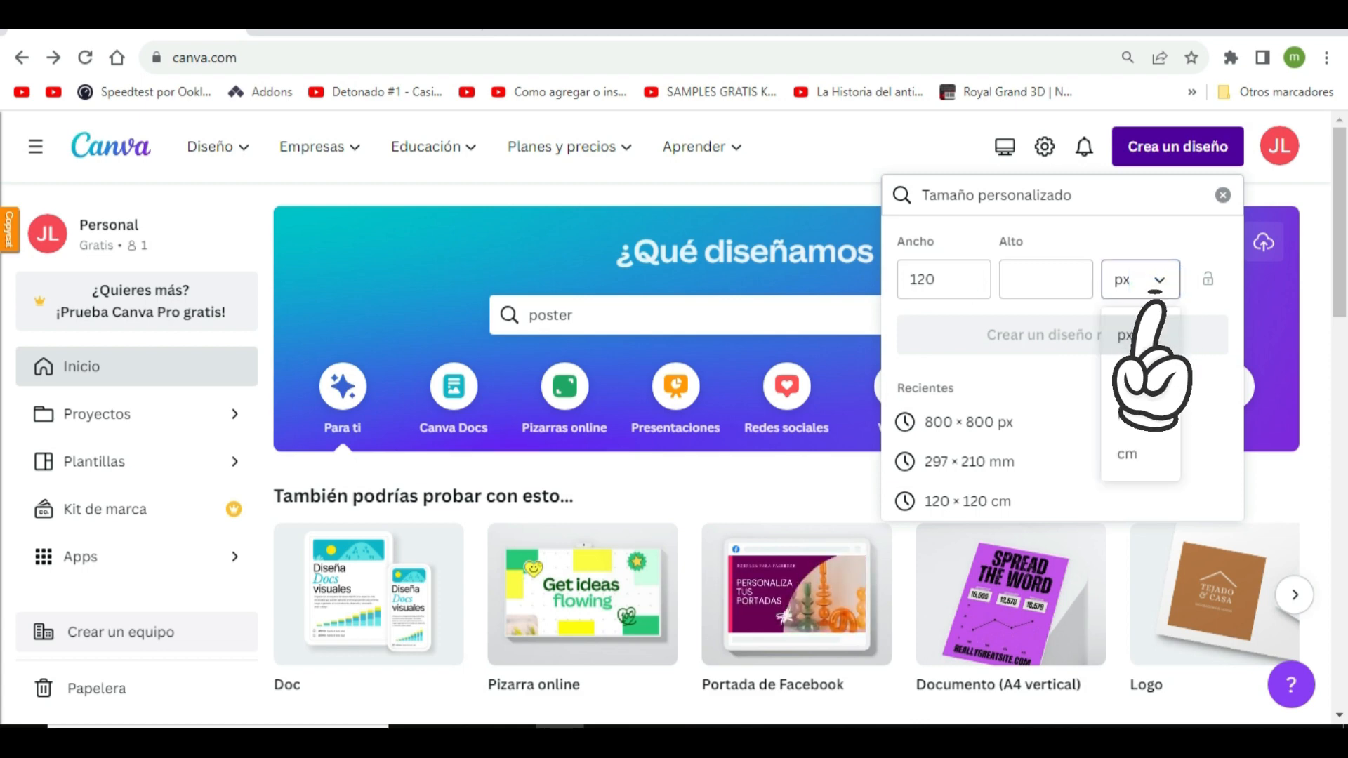
pyautogui.click(1148, 467)
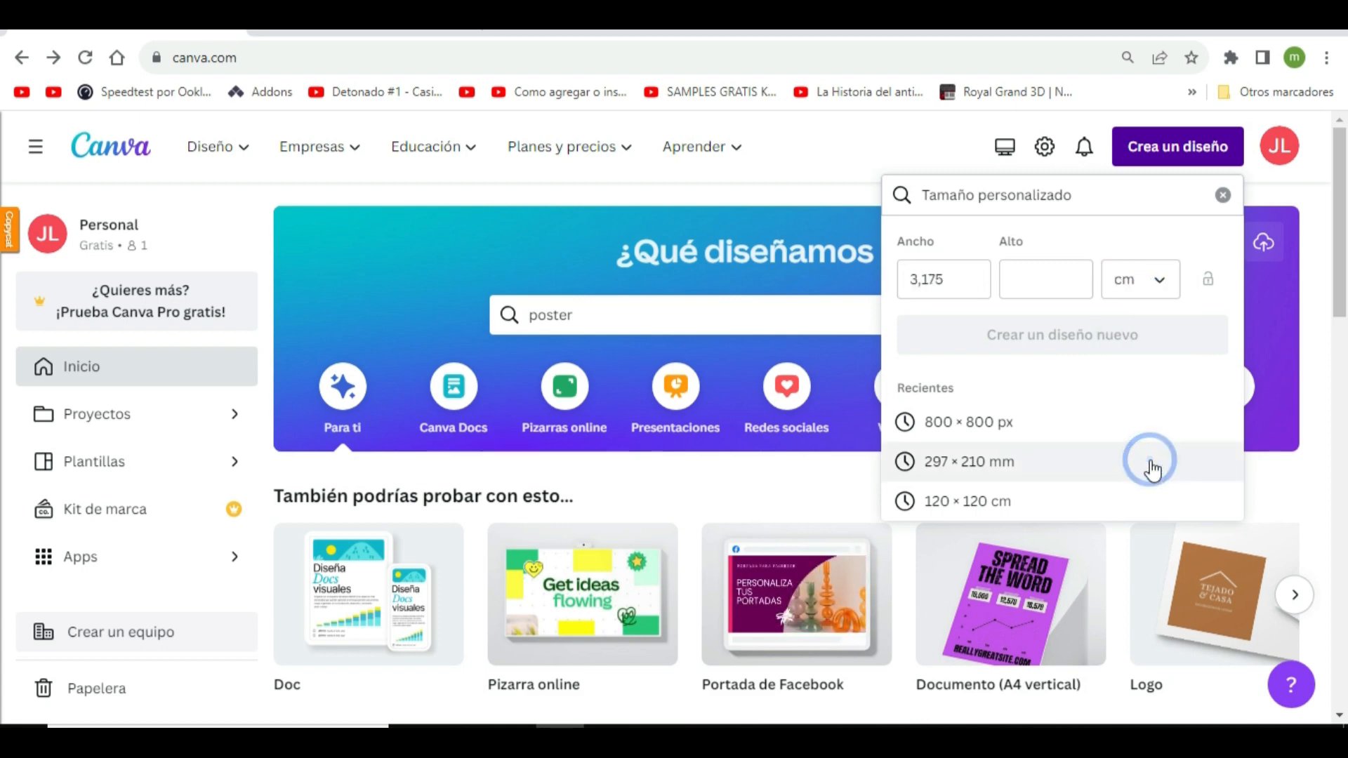
# Set the custom width and height to 120 cm each and create the blank design
pyautogui.click(952, 278)
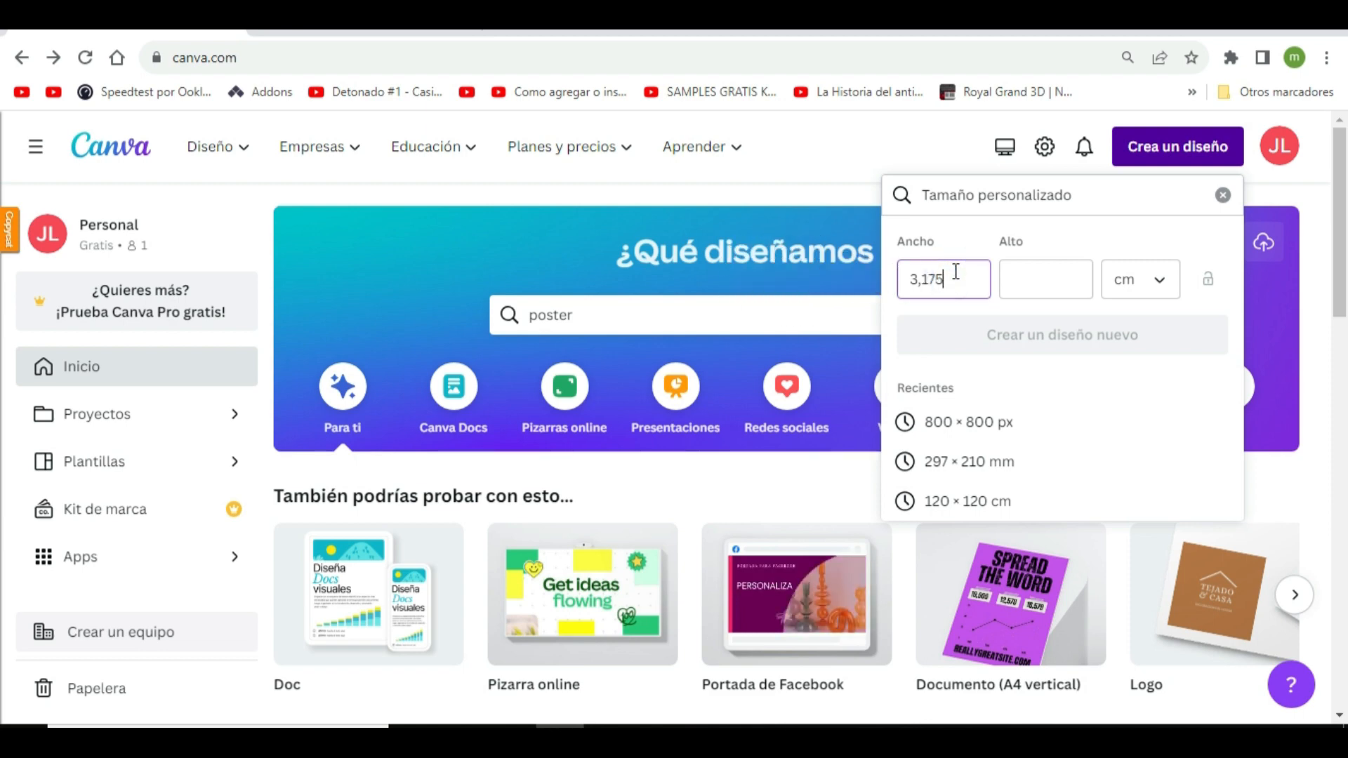
pyautogui.press('BackSpace')
pyautogui.press('BackSpace')
pyautogui.press('BackSpace')
pyautogui.press('BackSpace')
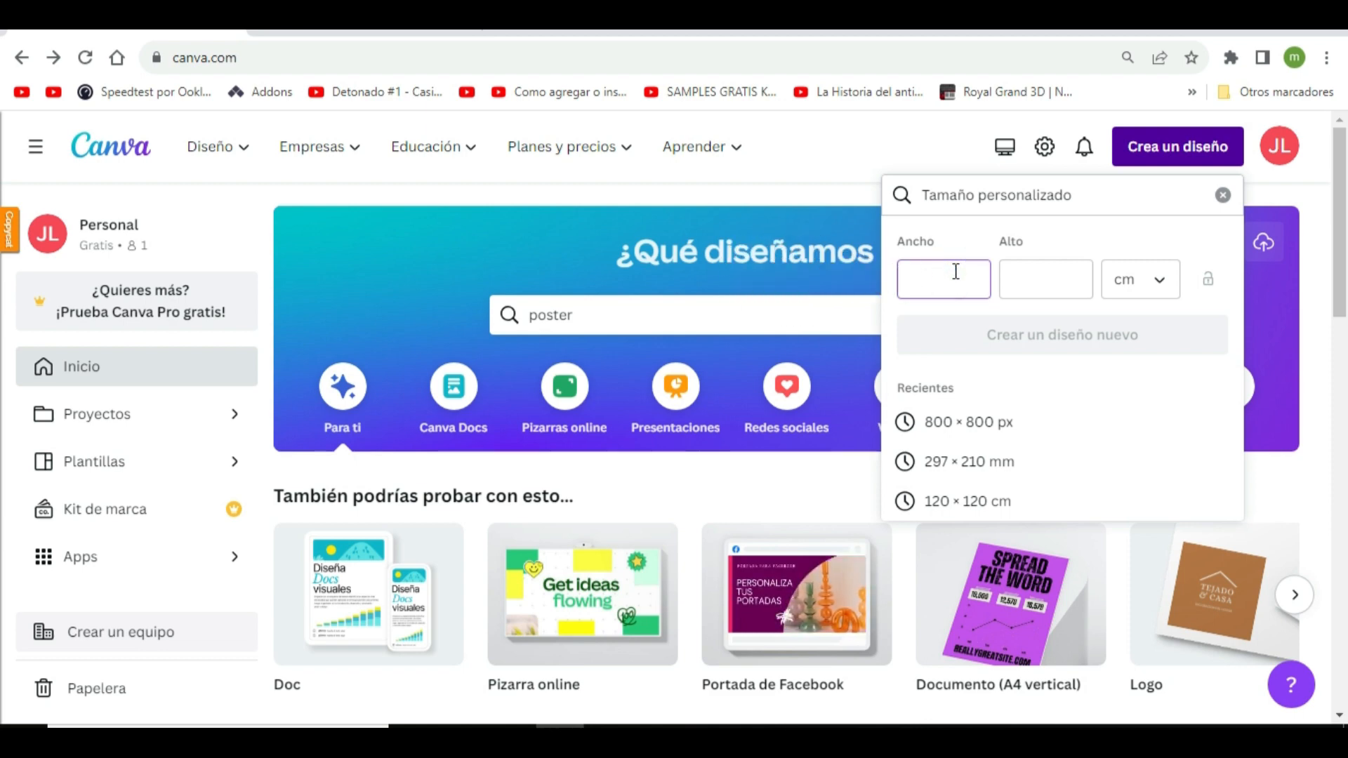
pyautogui.write('120')
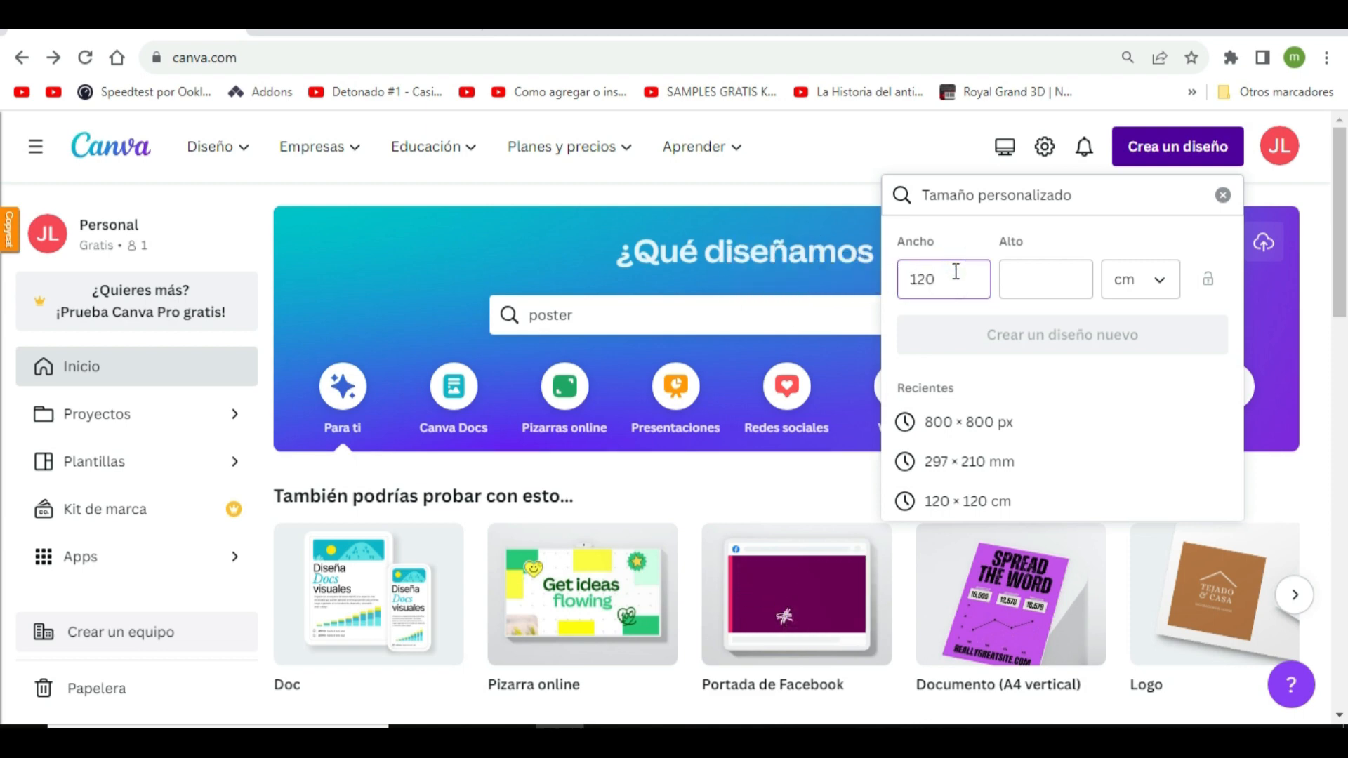
pyautogui.click(1026, 280)
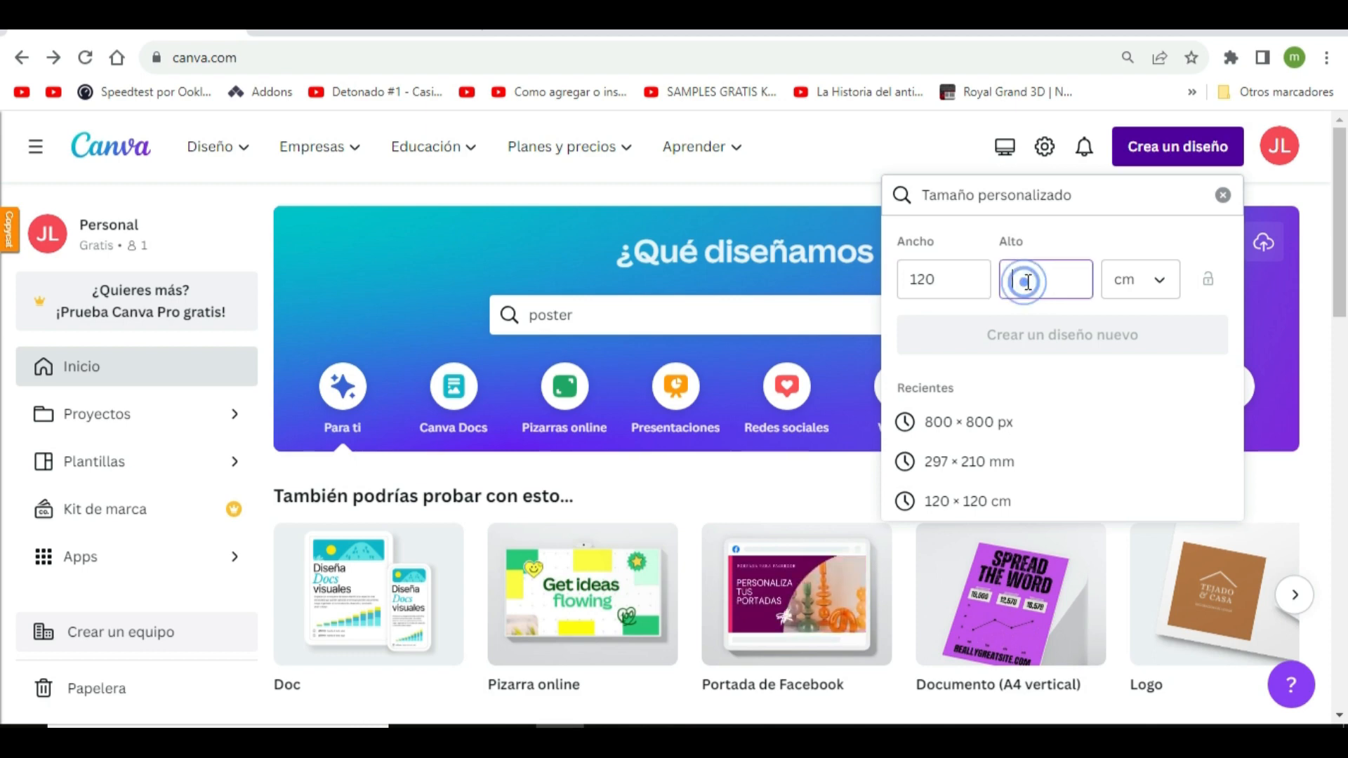
pyautogui.write('120')
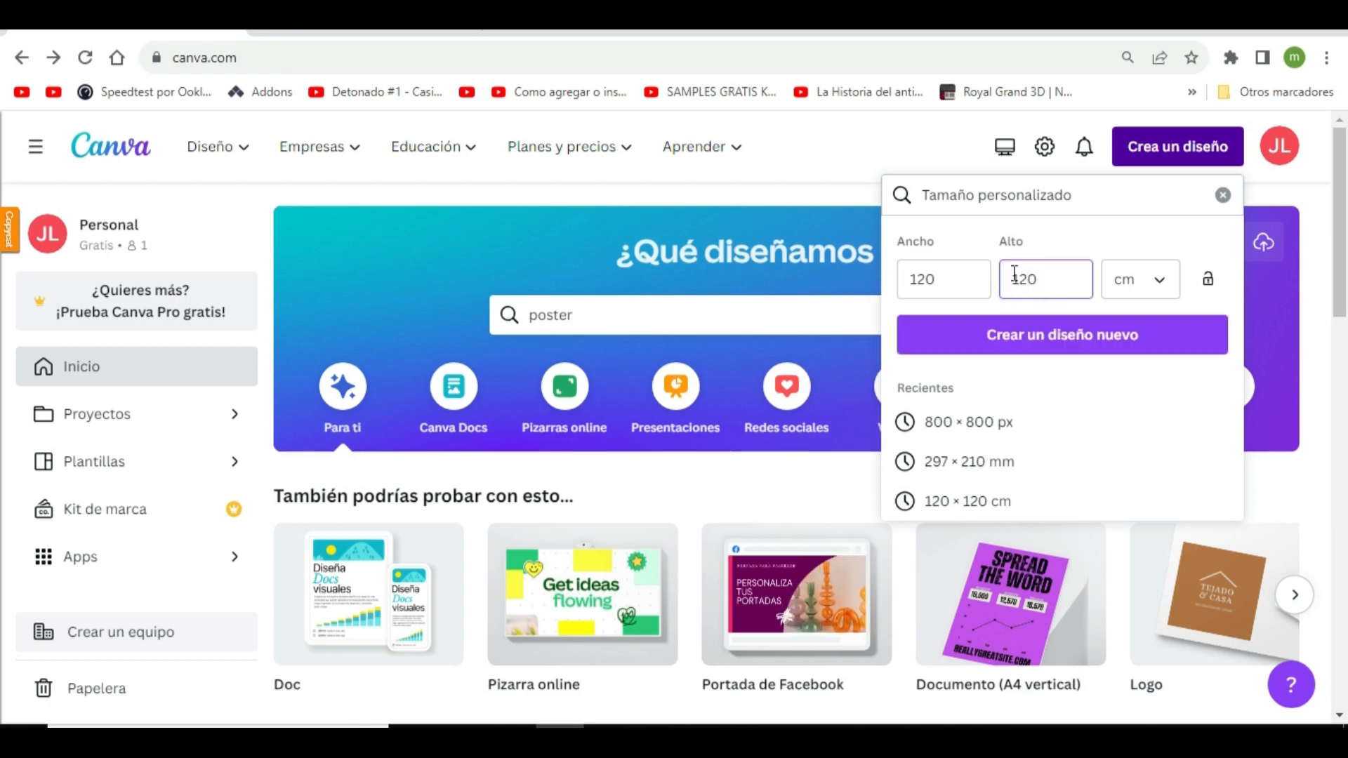
pyautogui.click(1058, 343)
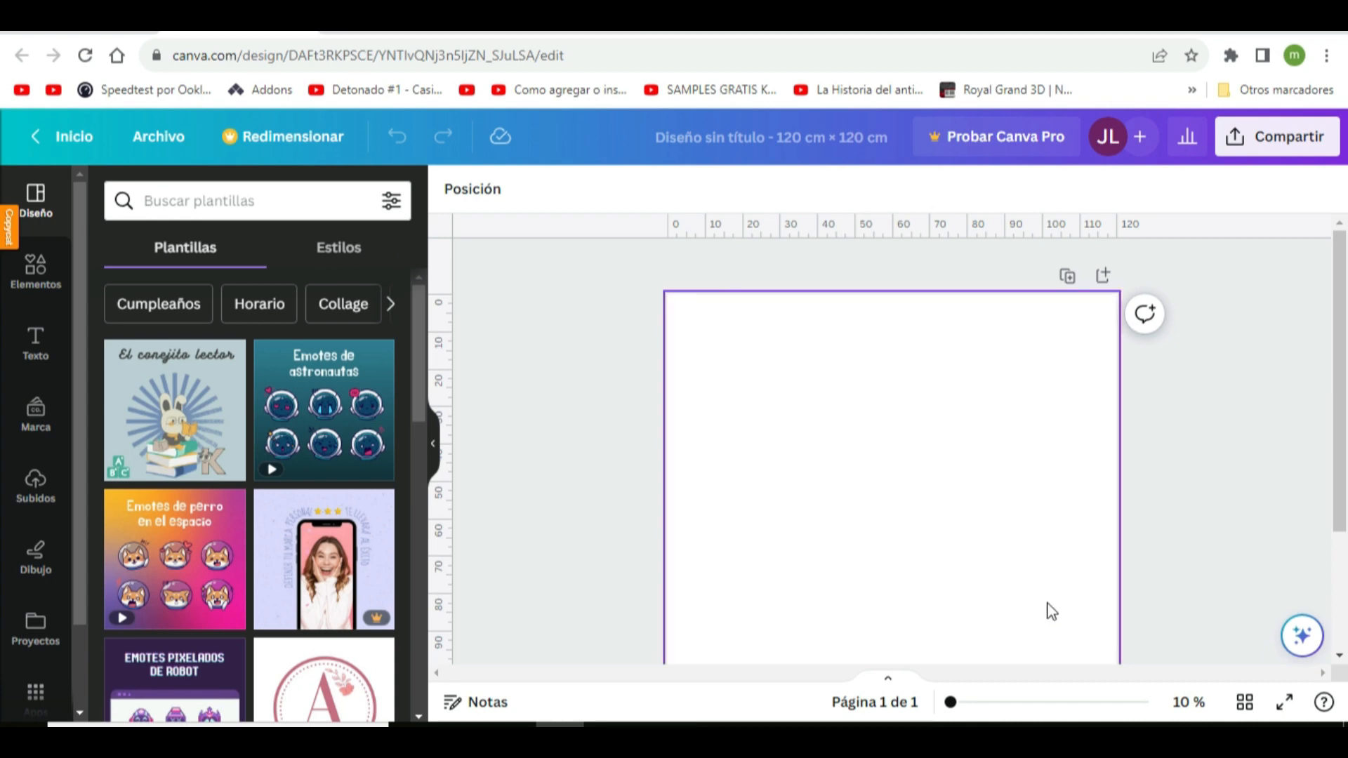
# From the Google image results for safari, open the Vecteezy download page of the animals behind a blank wooden board
pyautogui.click(541, 33)
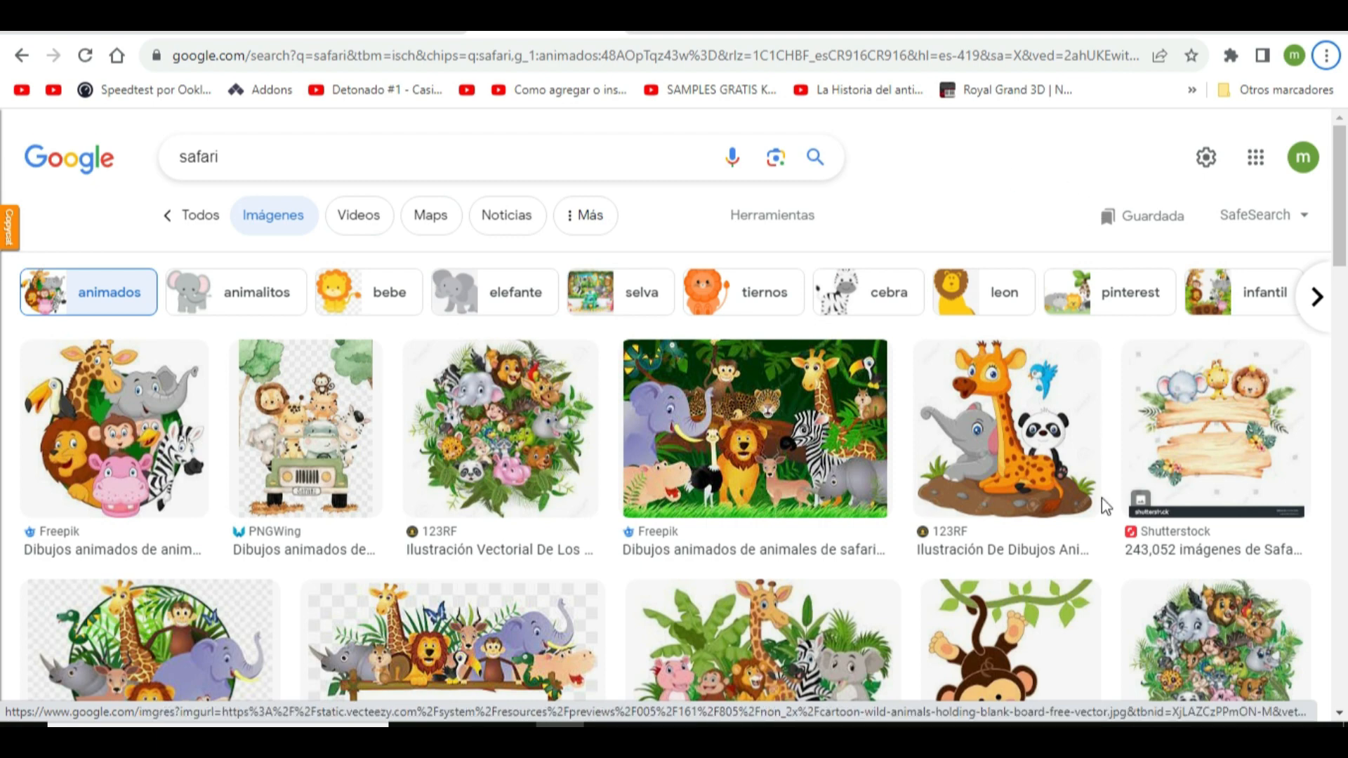
pyautogui.scroll(-2, 1101, 499)
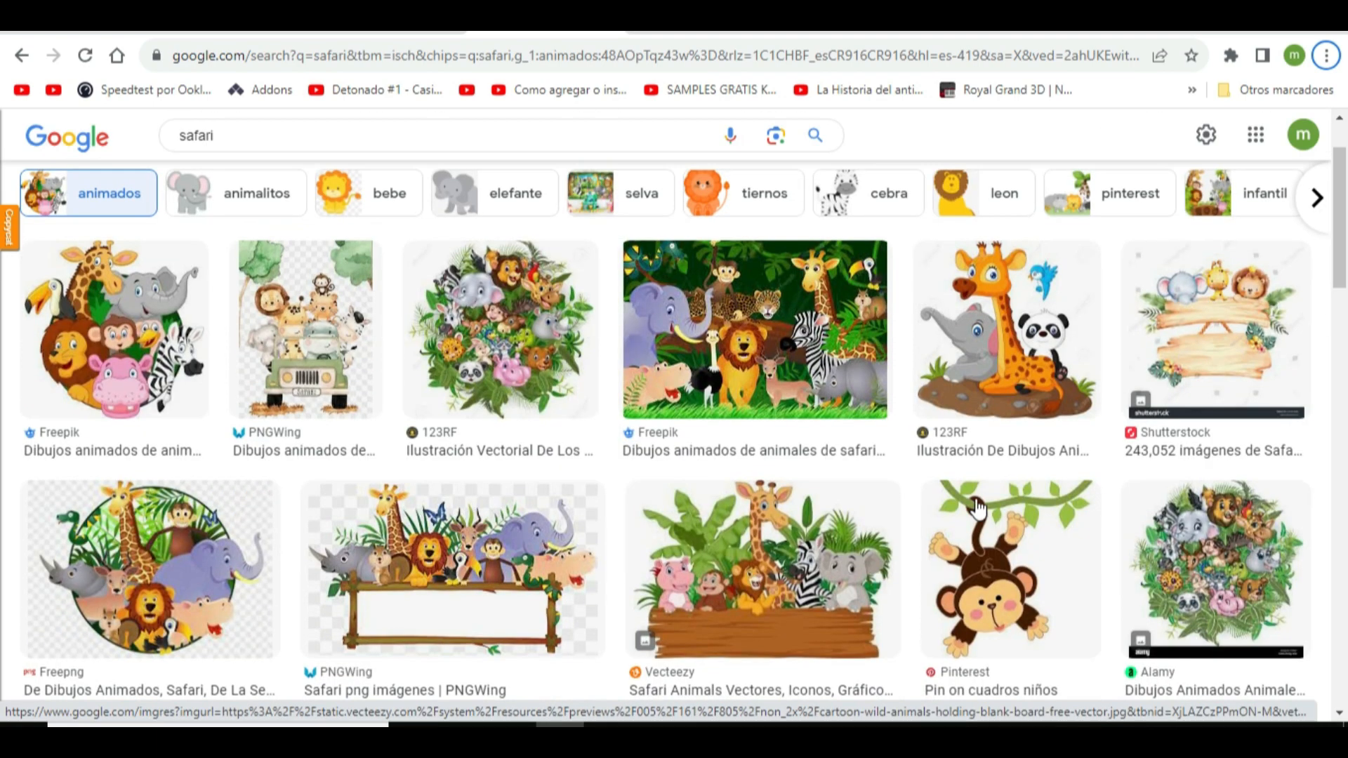
pyautogui.click(736, 542)
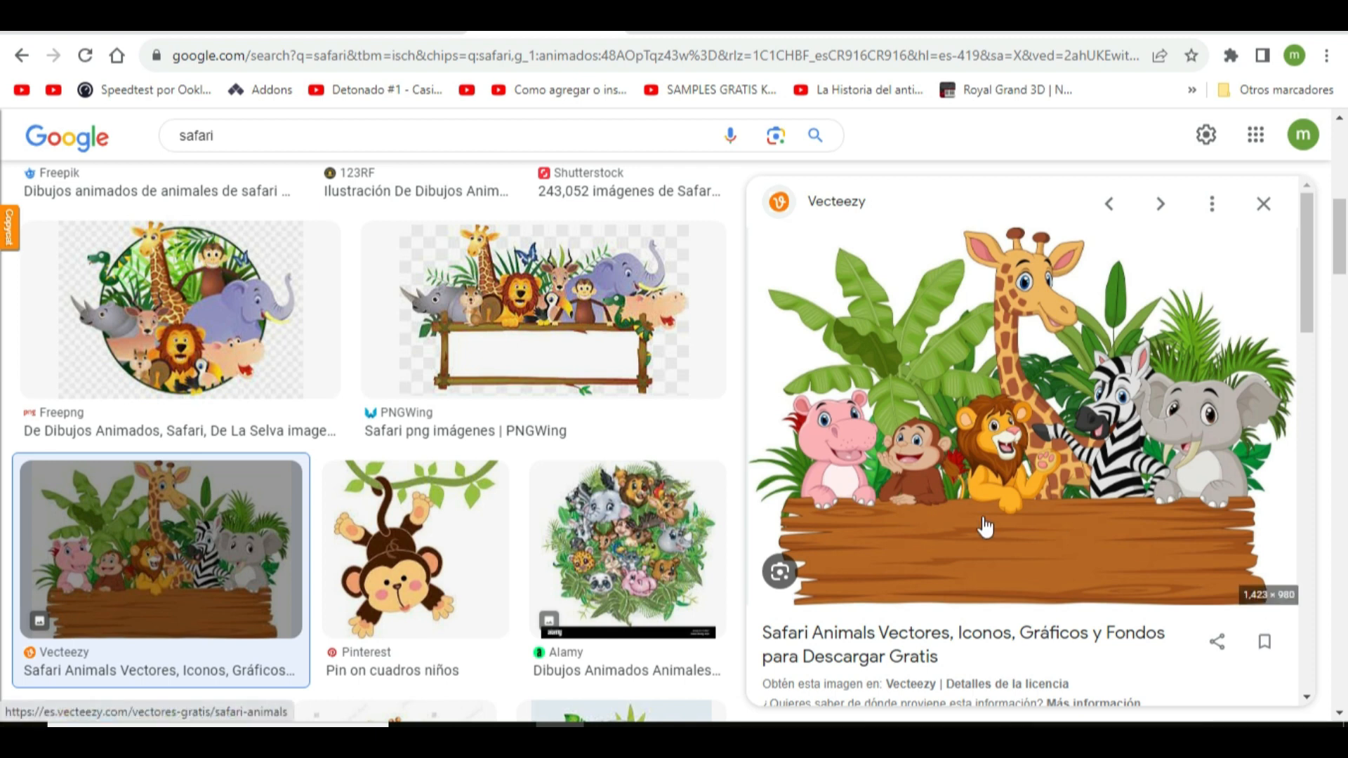
pyautogui.click(1042, 515)
pyautogui.scroll(-8, 1039, 442)
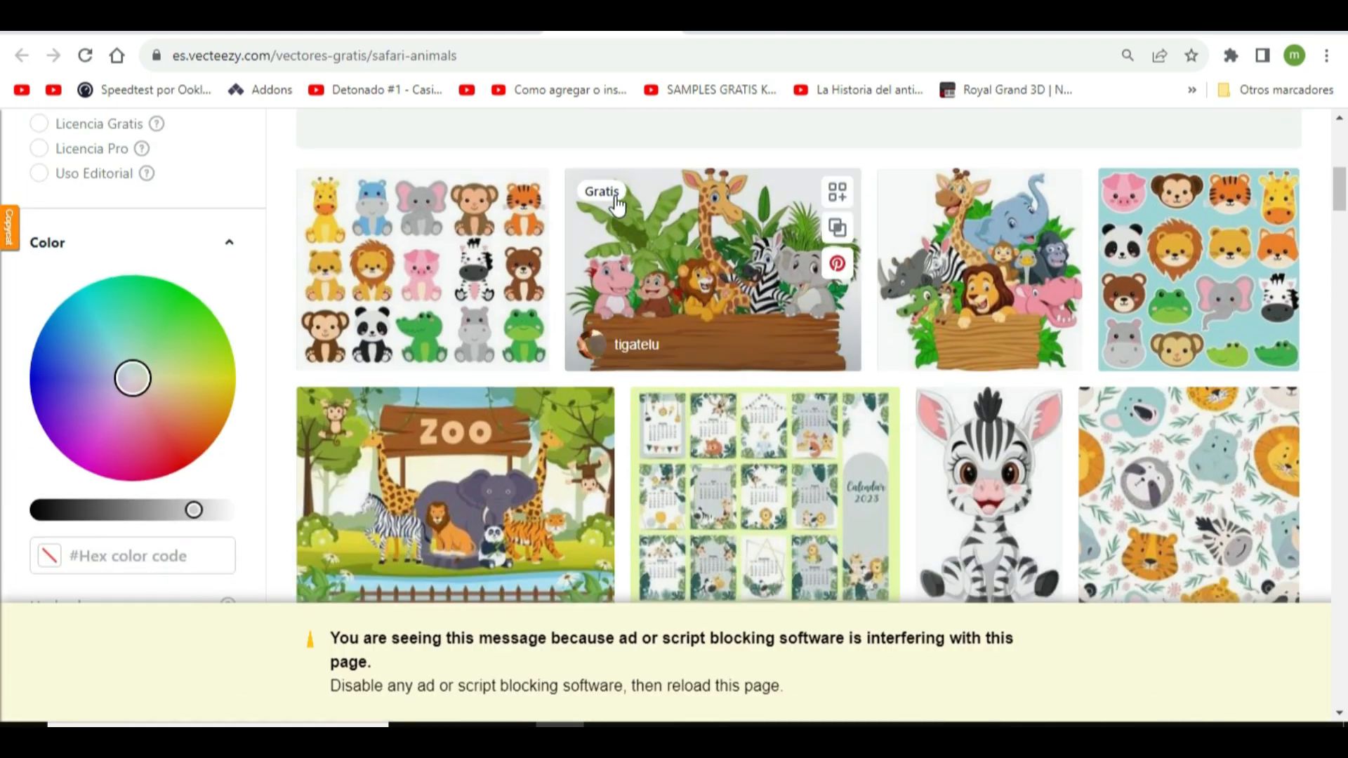
pyautogui.click(711, 273)
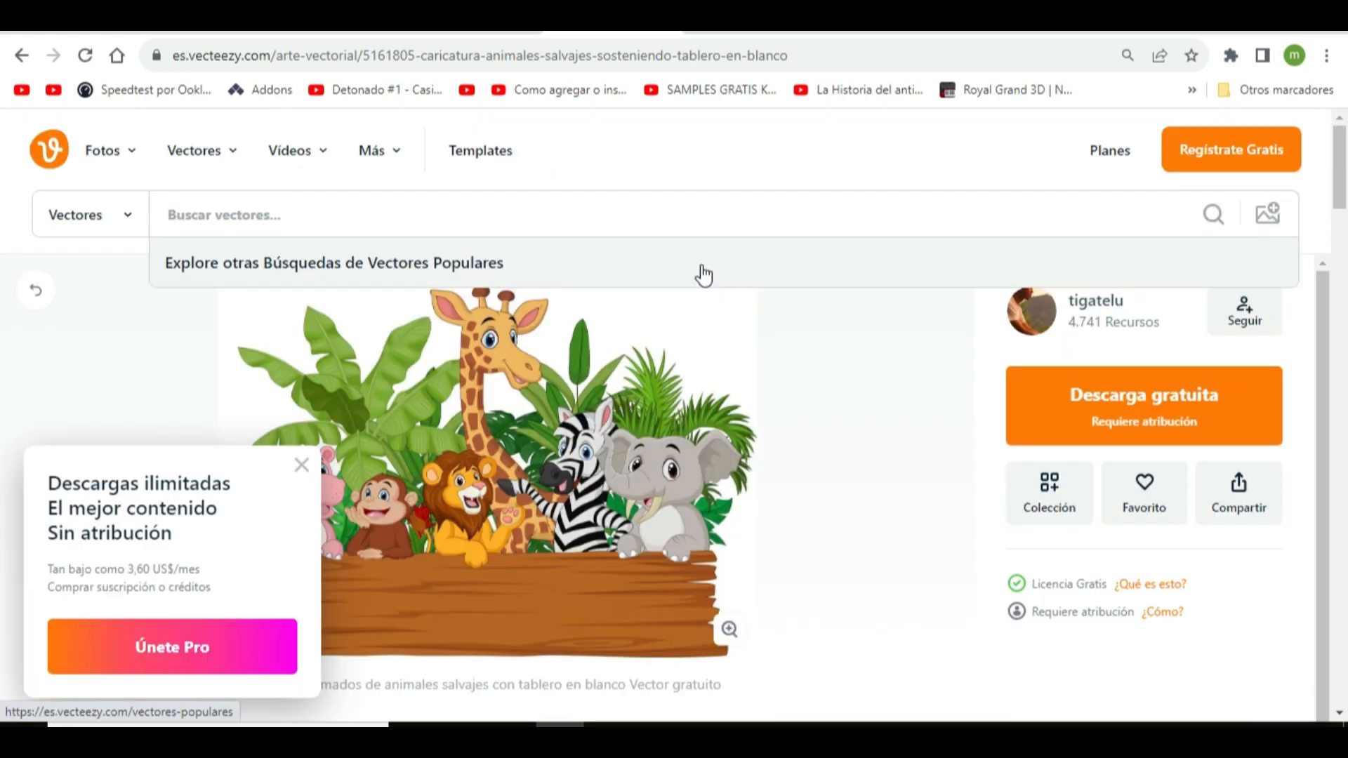
# Download the free wild-animals vector without signing in and open the animals image from the download folder
pyautogui.click(1171, 422)
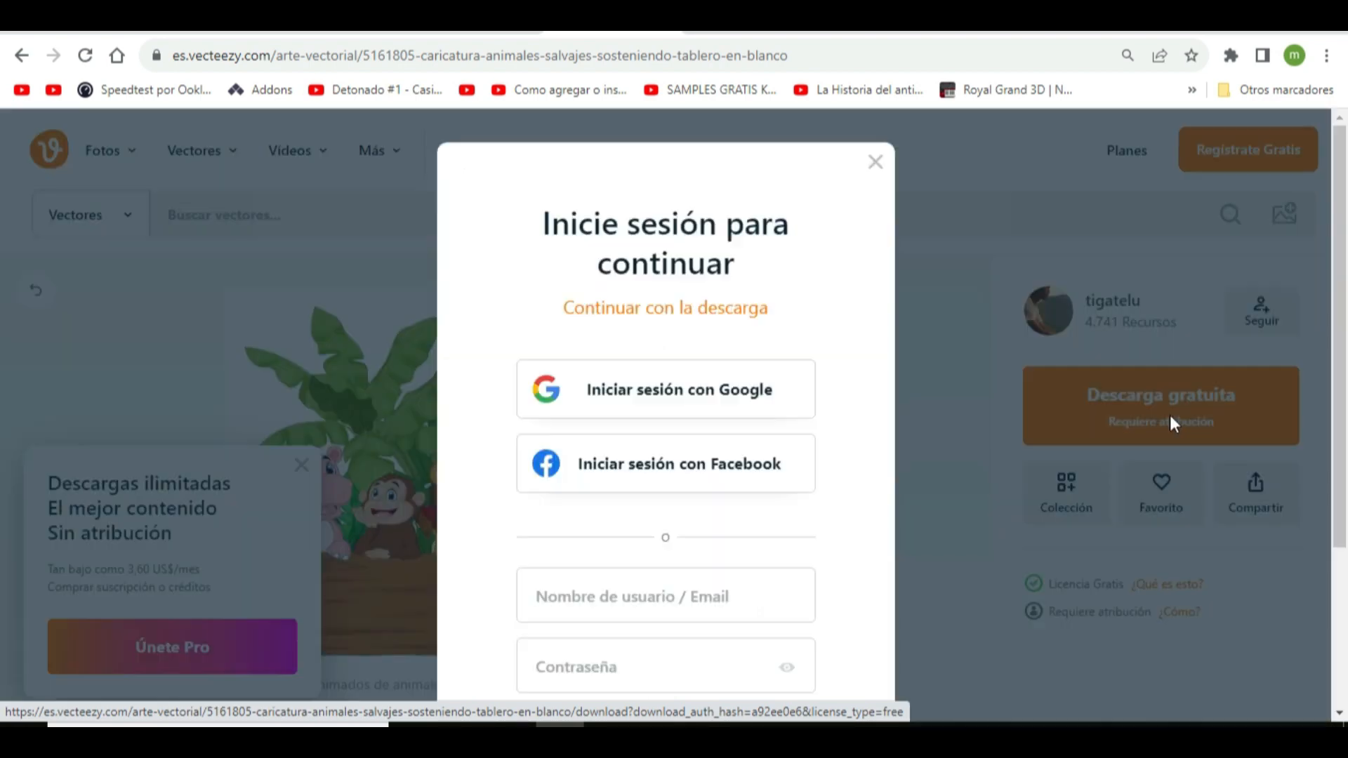
pyautogui.click(875, 162)
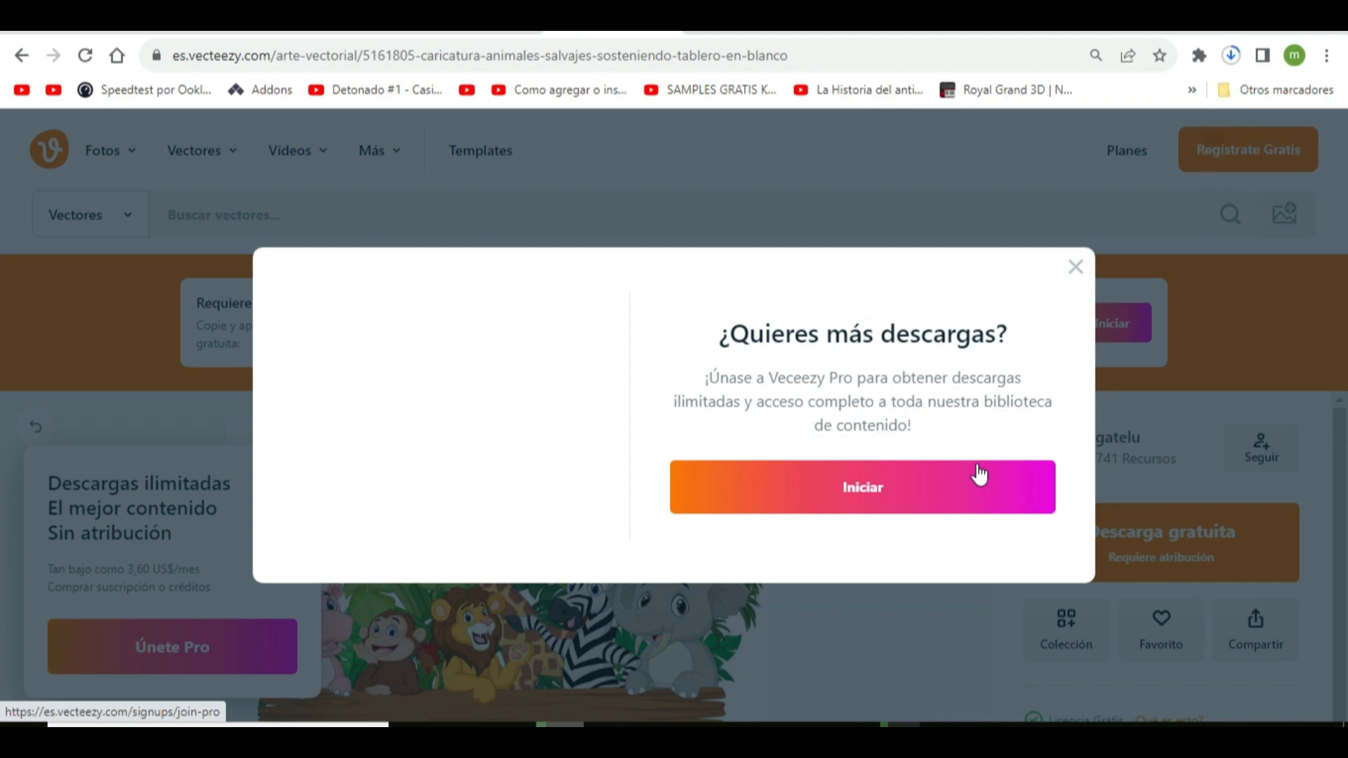
pyautogui.click(1234, 60)
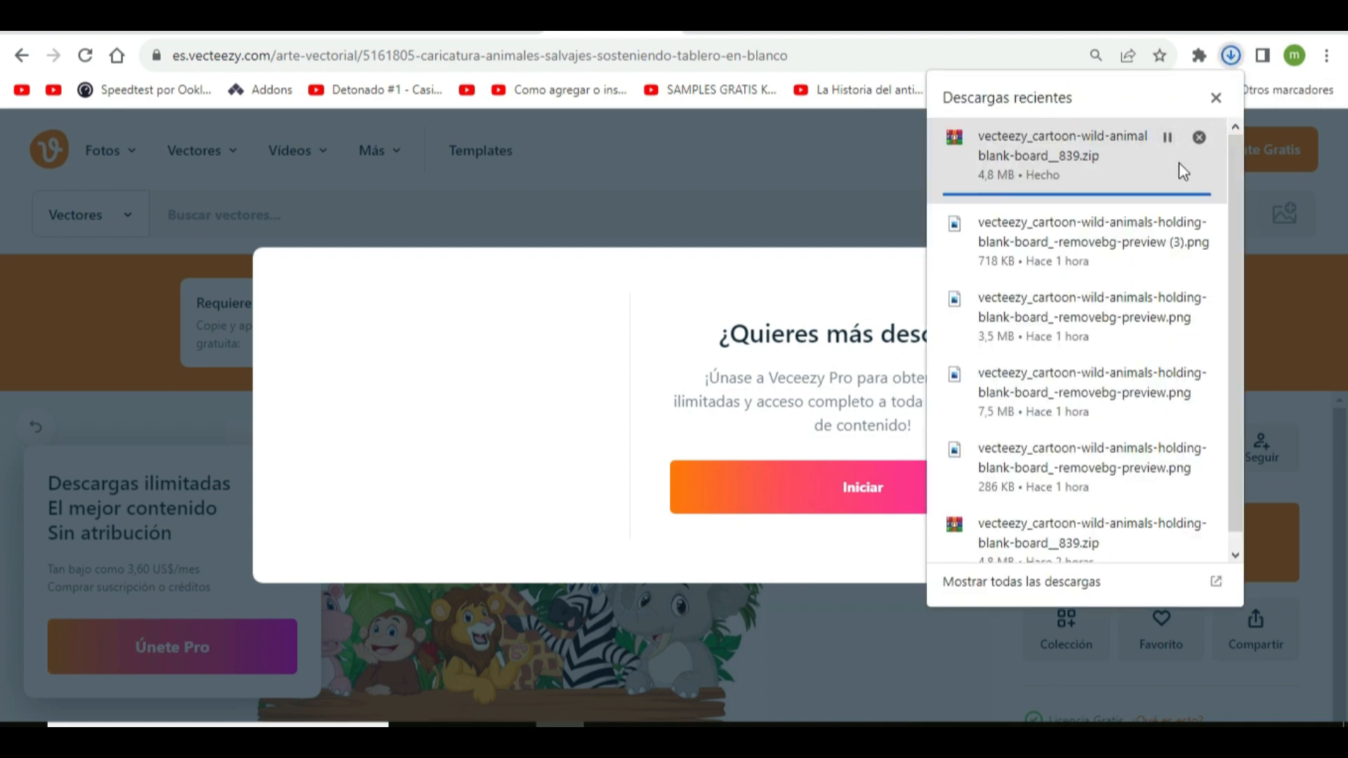
pyautogui.click(1167, 137)
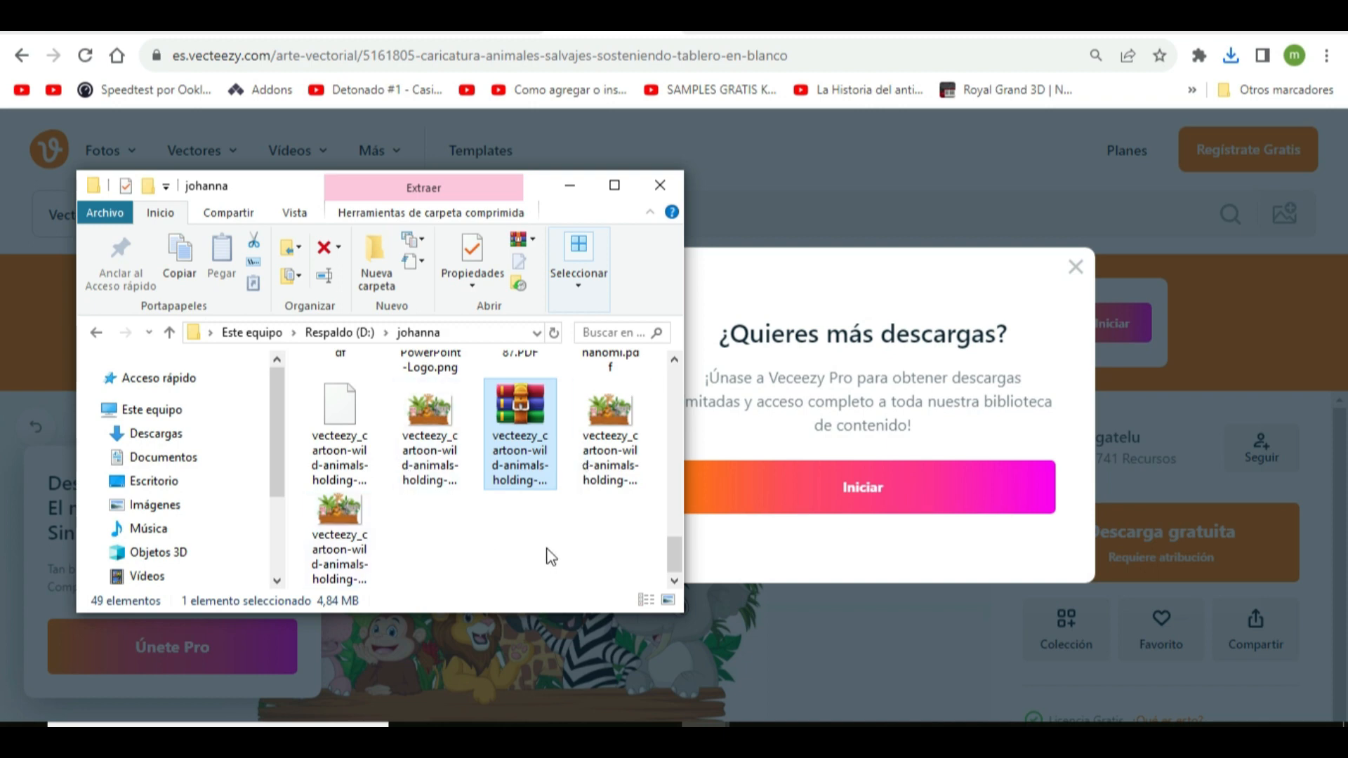
pyautogui.doubleClick(416, 457)
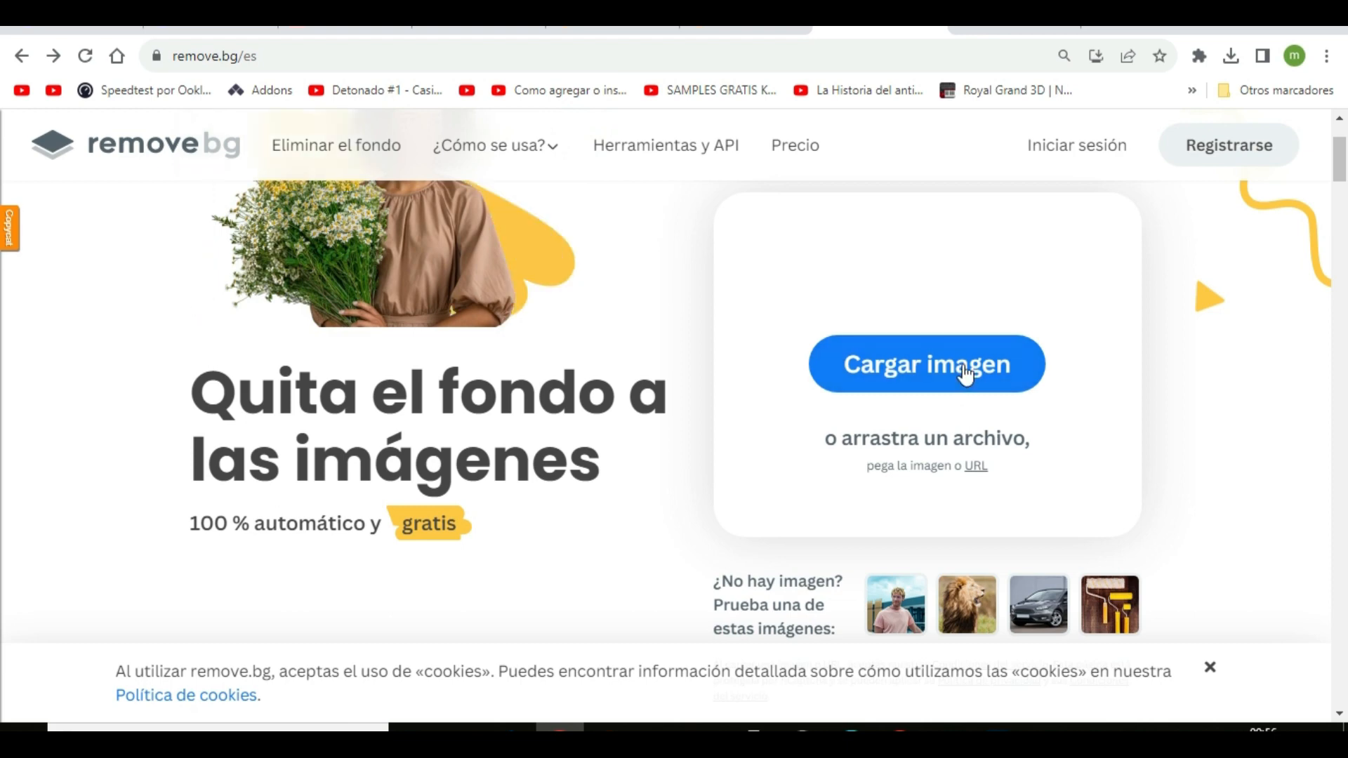
# Upload the wild-animals image to remove.bg to strip its background and download the standard preview-size result
pyautogui.click(706, 735)
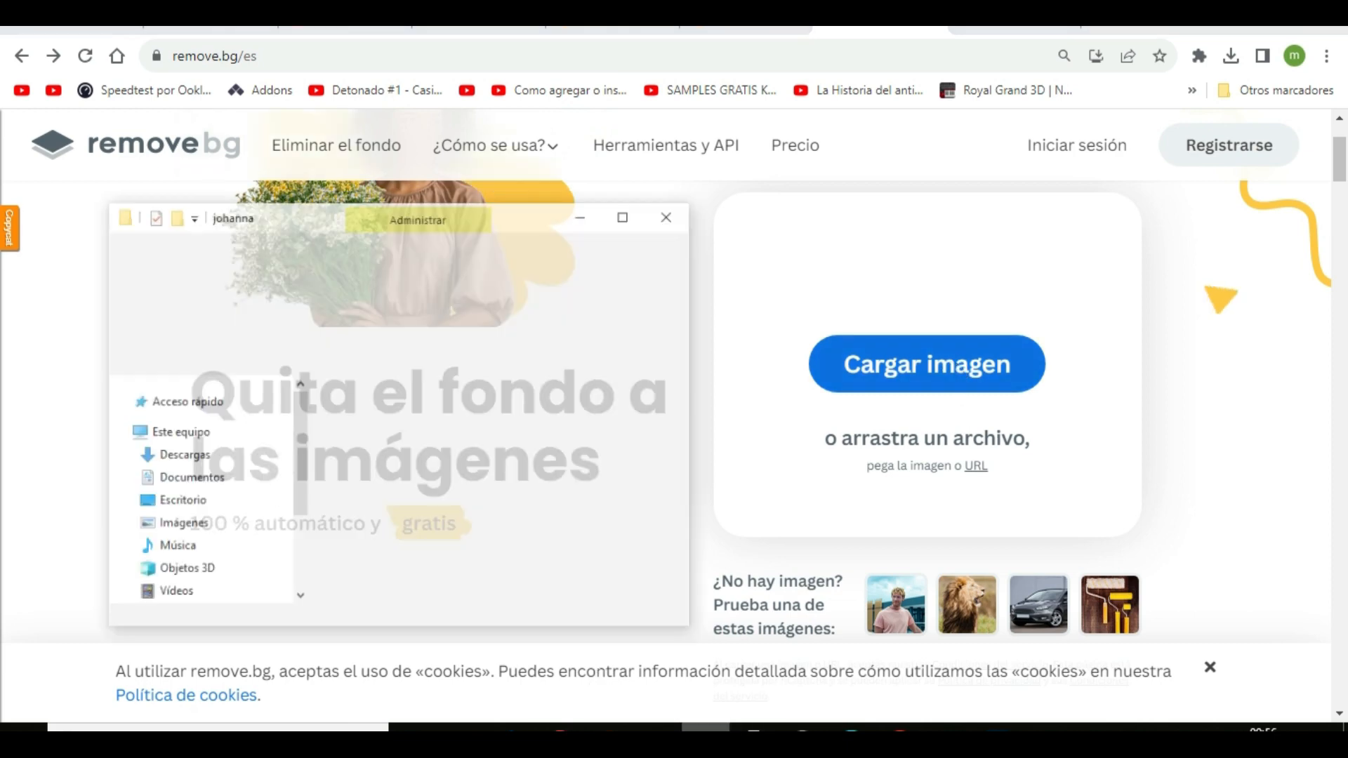
pyautogui.moveTo(425, 415); pyautogui.dragTo(946, 366)
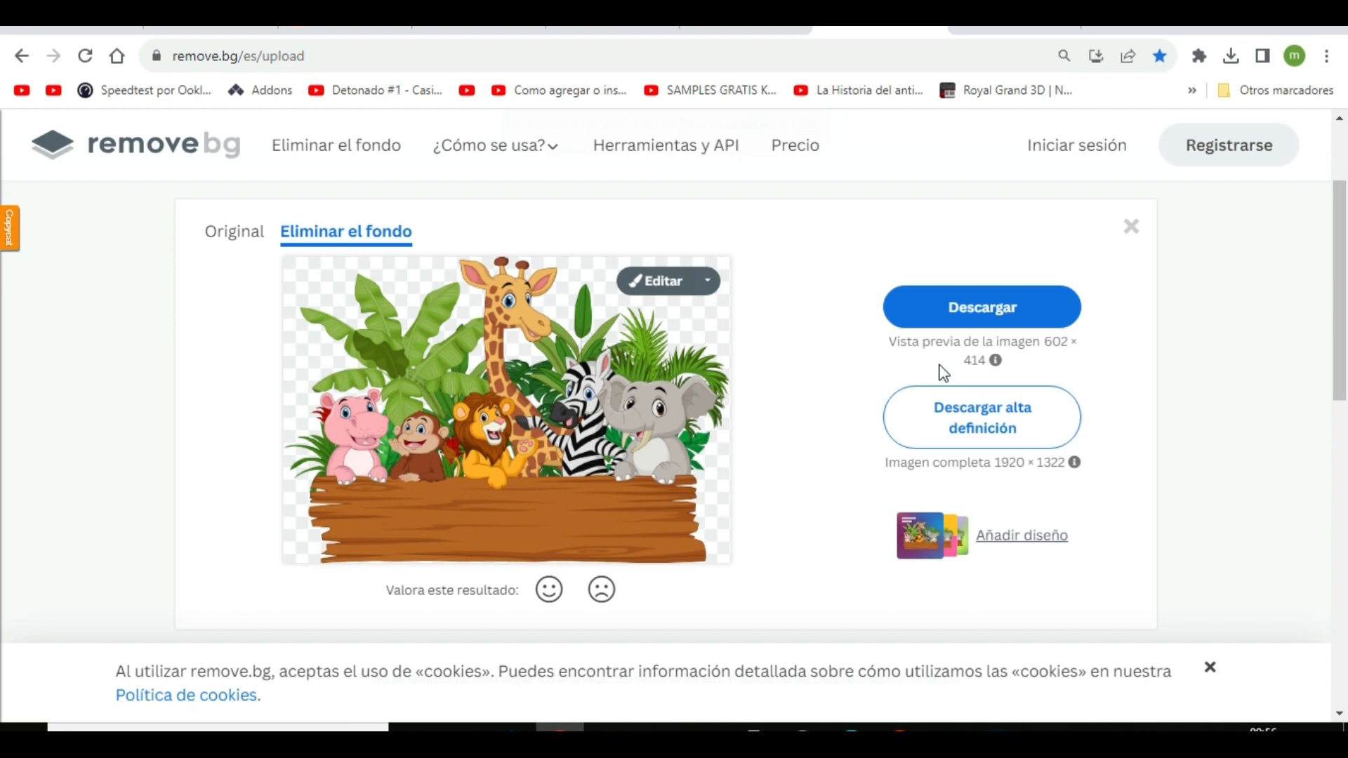
pyautogui.click(966, 307)
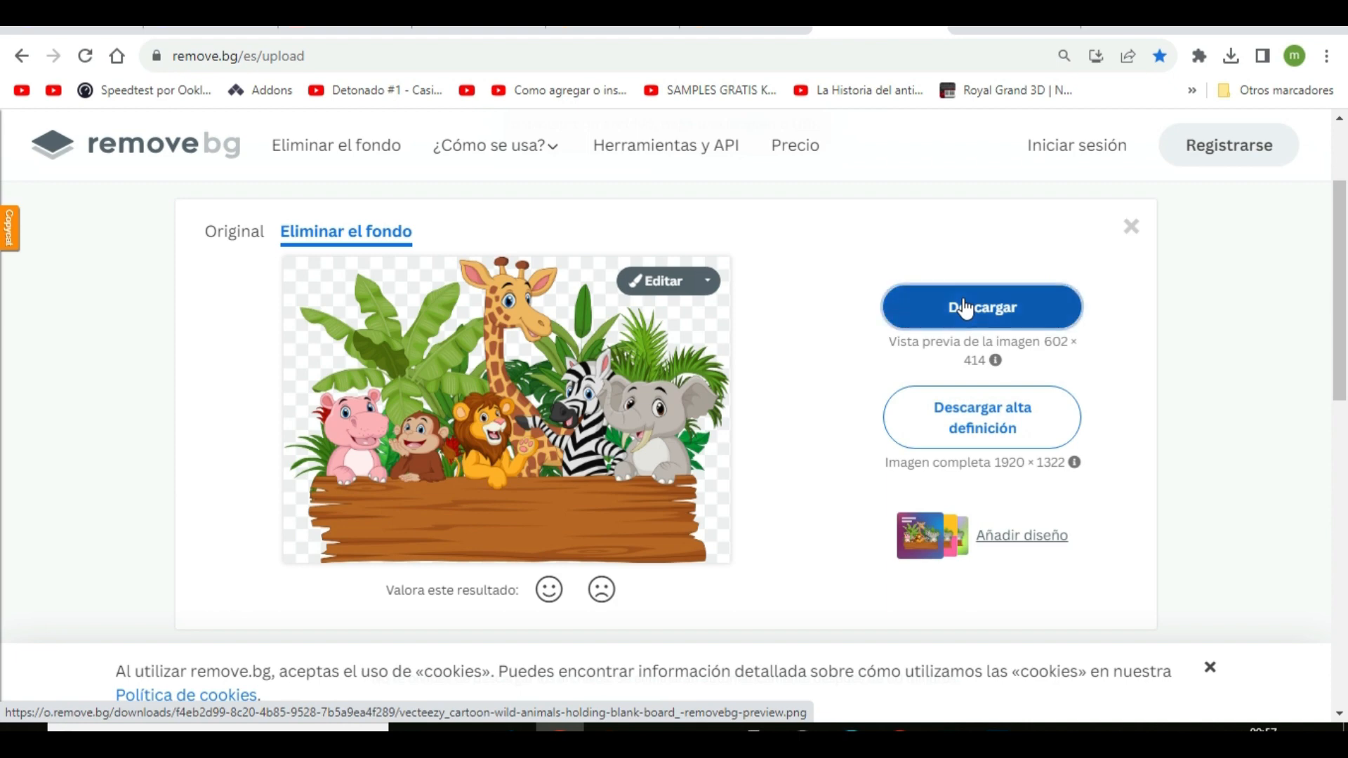
pyautogui.click(1231, 56)
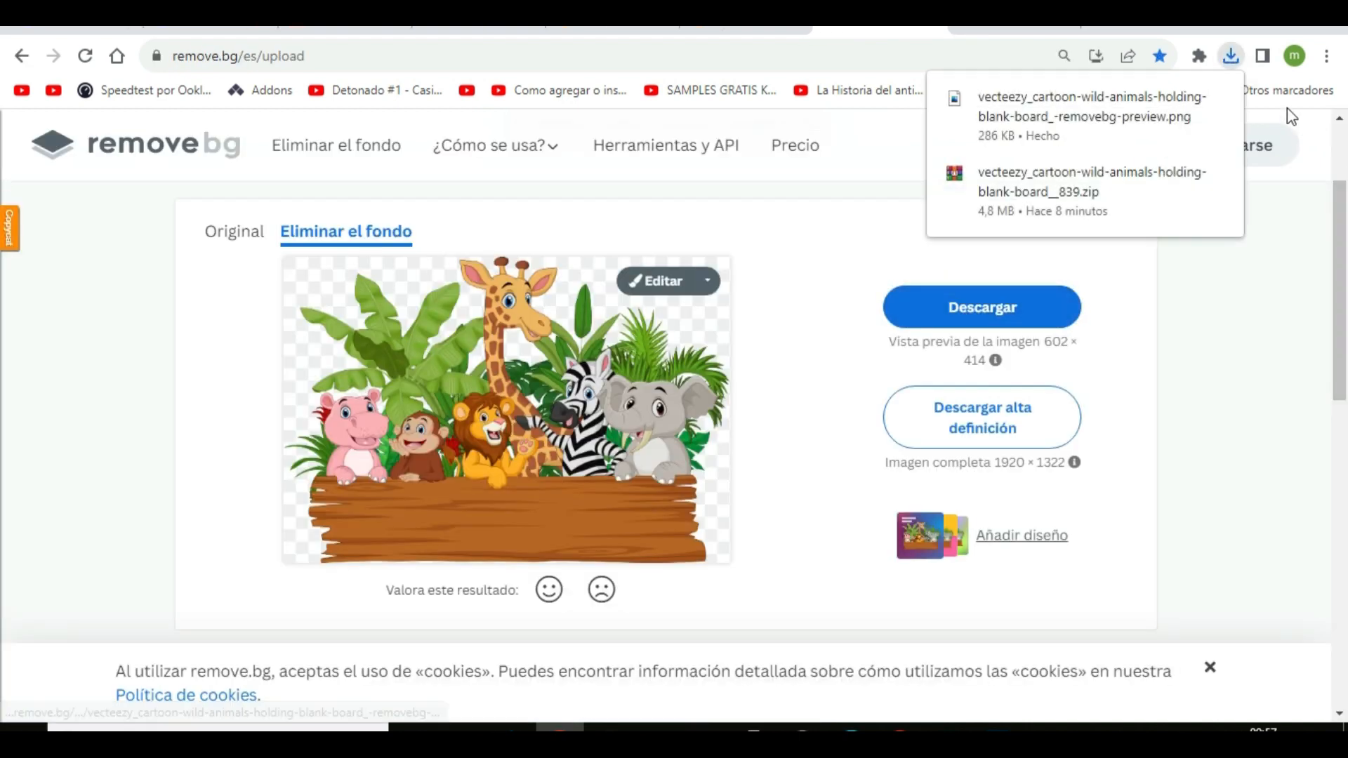
pyautogui.moveTo(1207, 115)
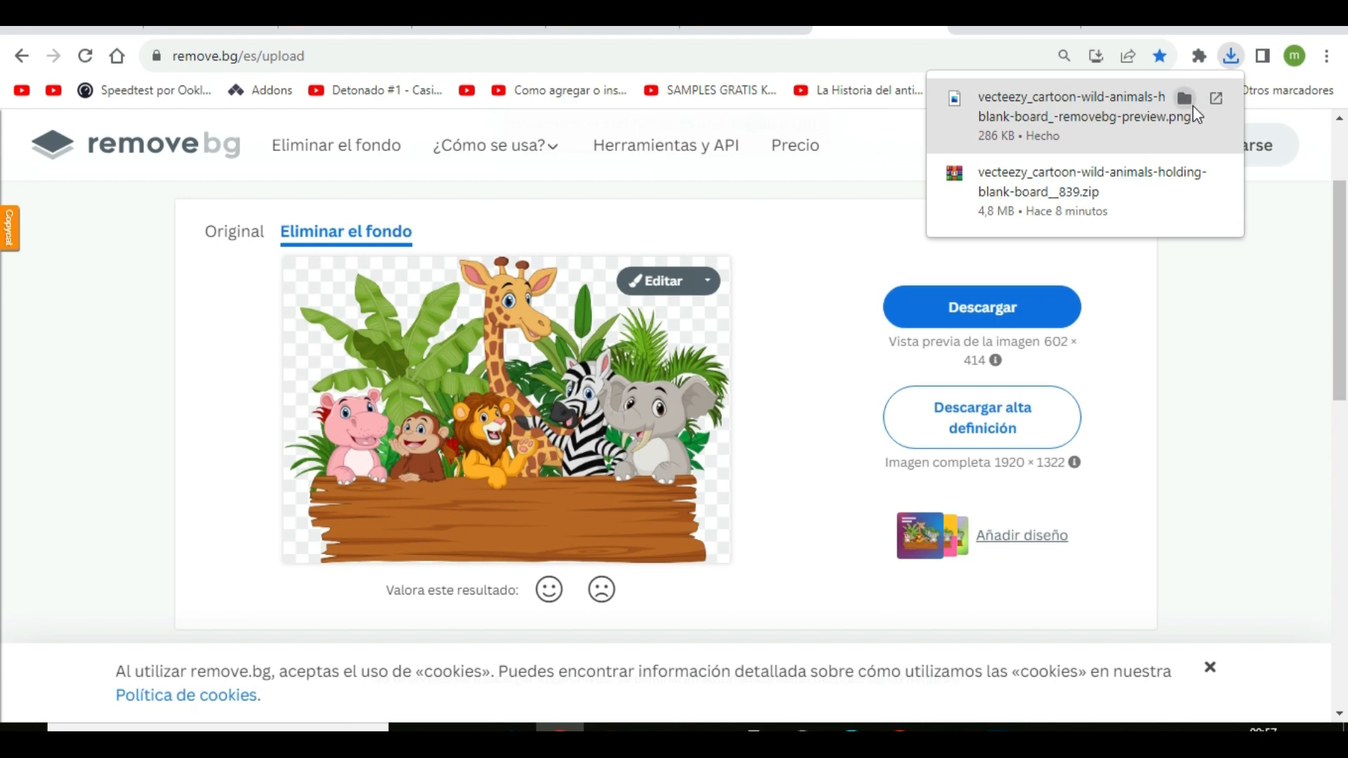
pyautogui.click(1226, 397)
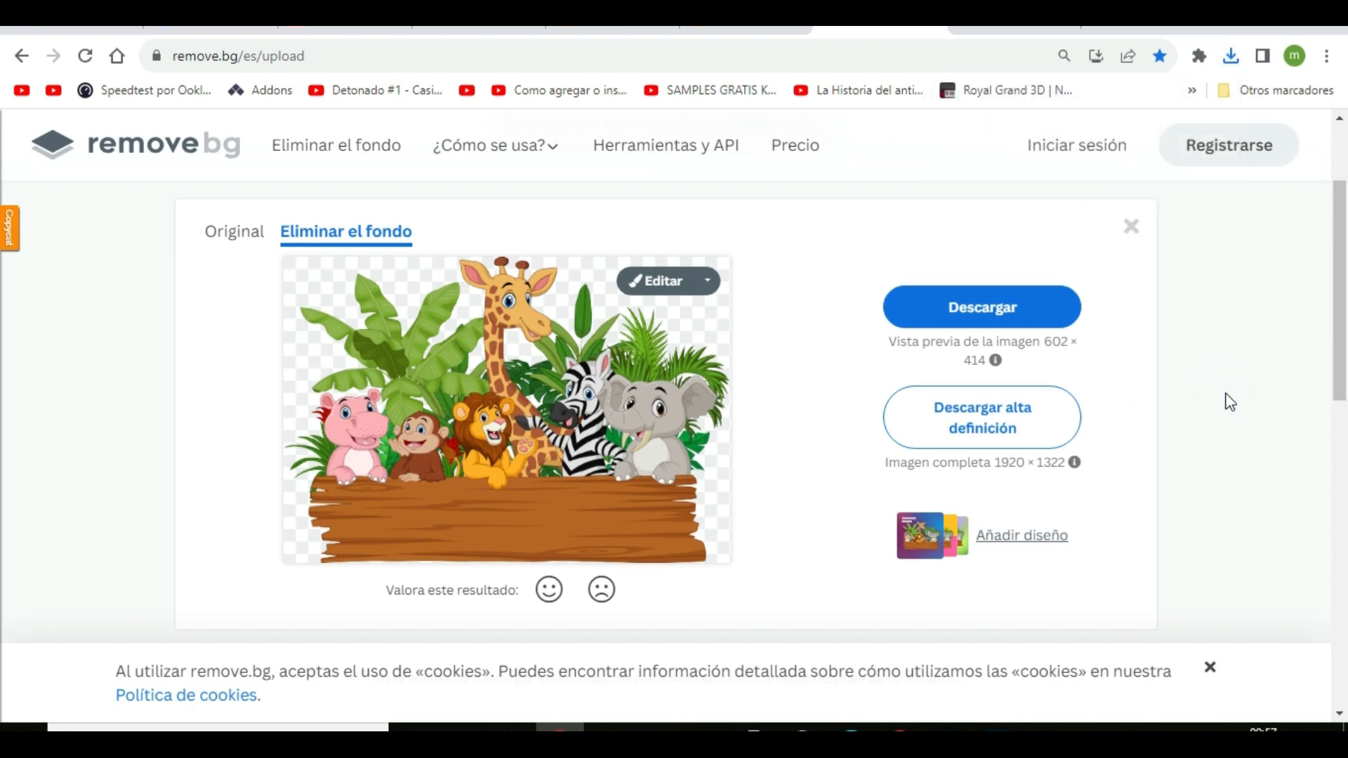
# Switch to the Shutterstock image resizer and load vecteezy_cartoon-wild-animals-holding-blank-board_-removebg-preview.png
pyautogui.click(327, 28)
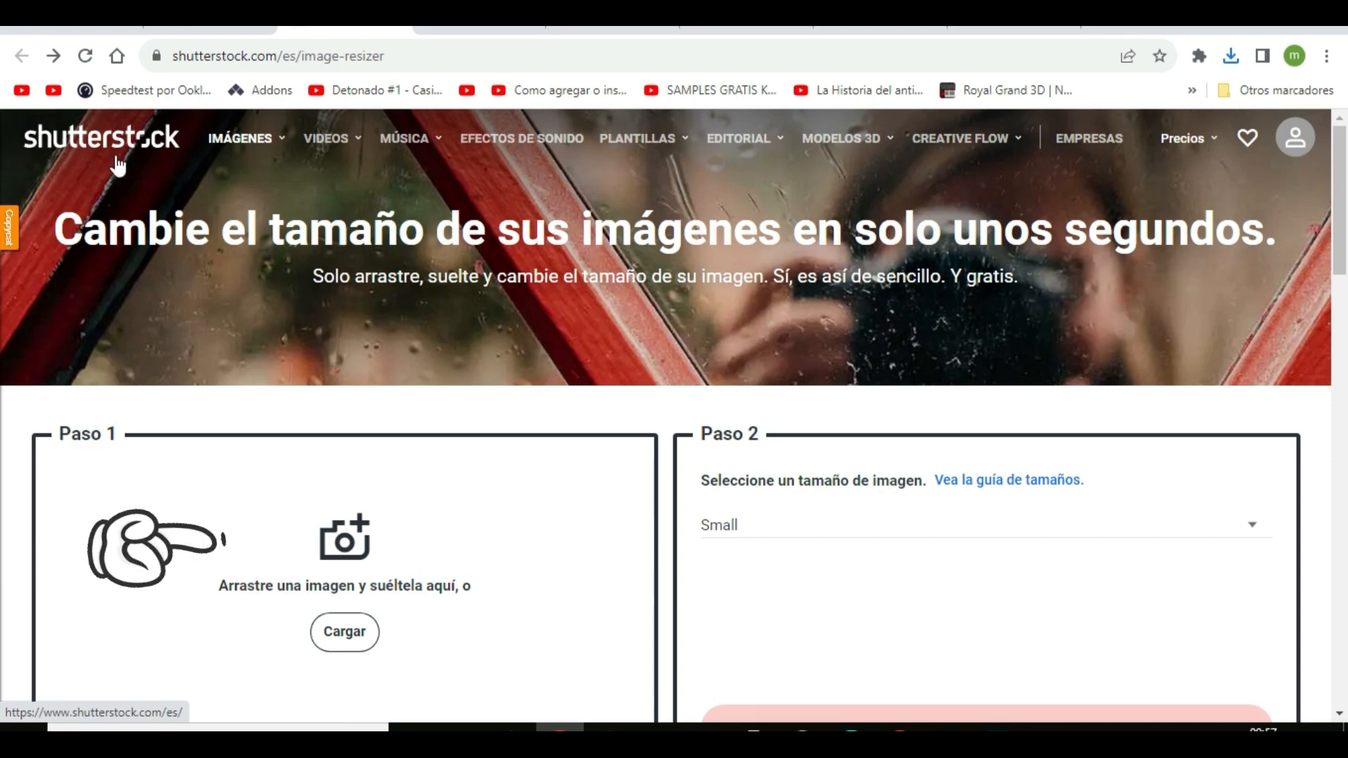
pyautogui.click(345, 634)
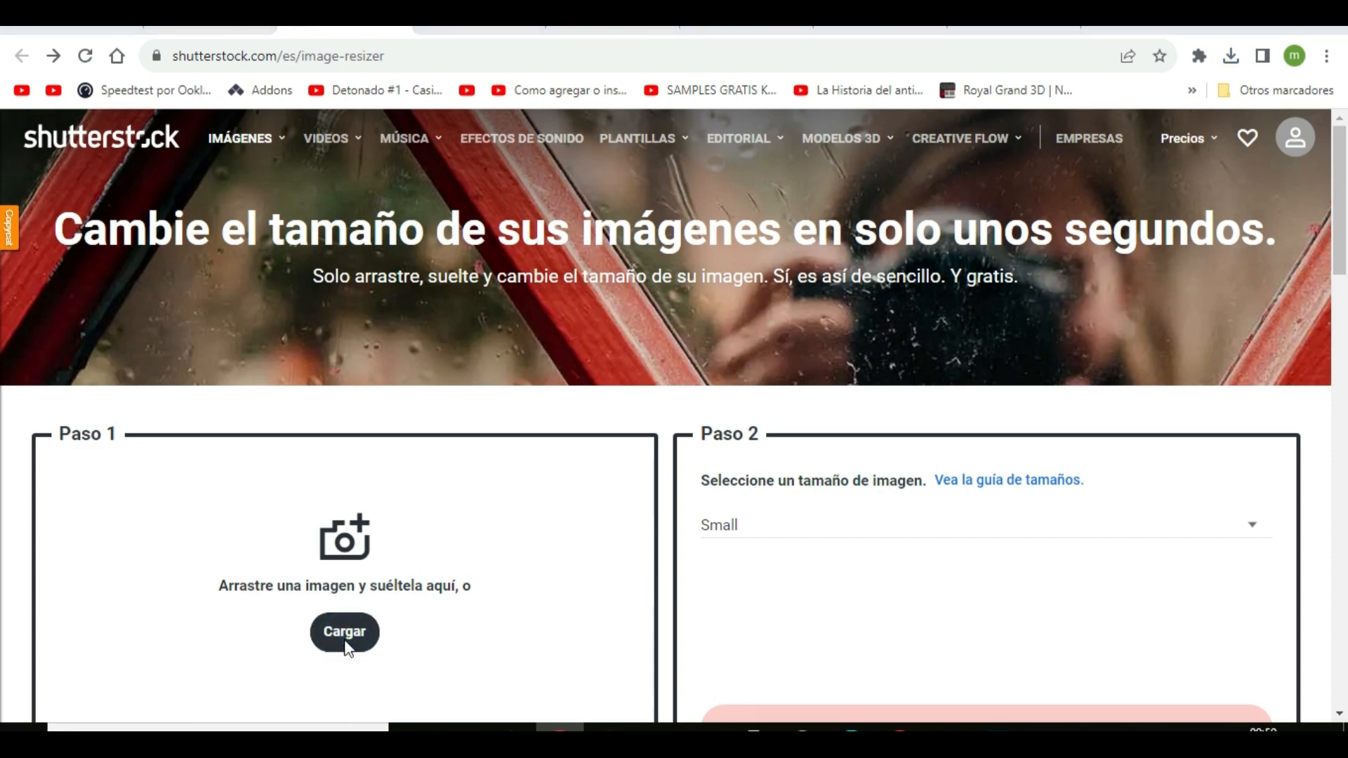
pyautogui.scroll(-15, 391, 481)
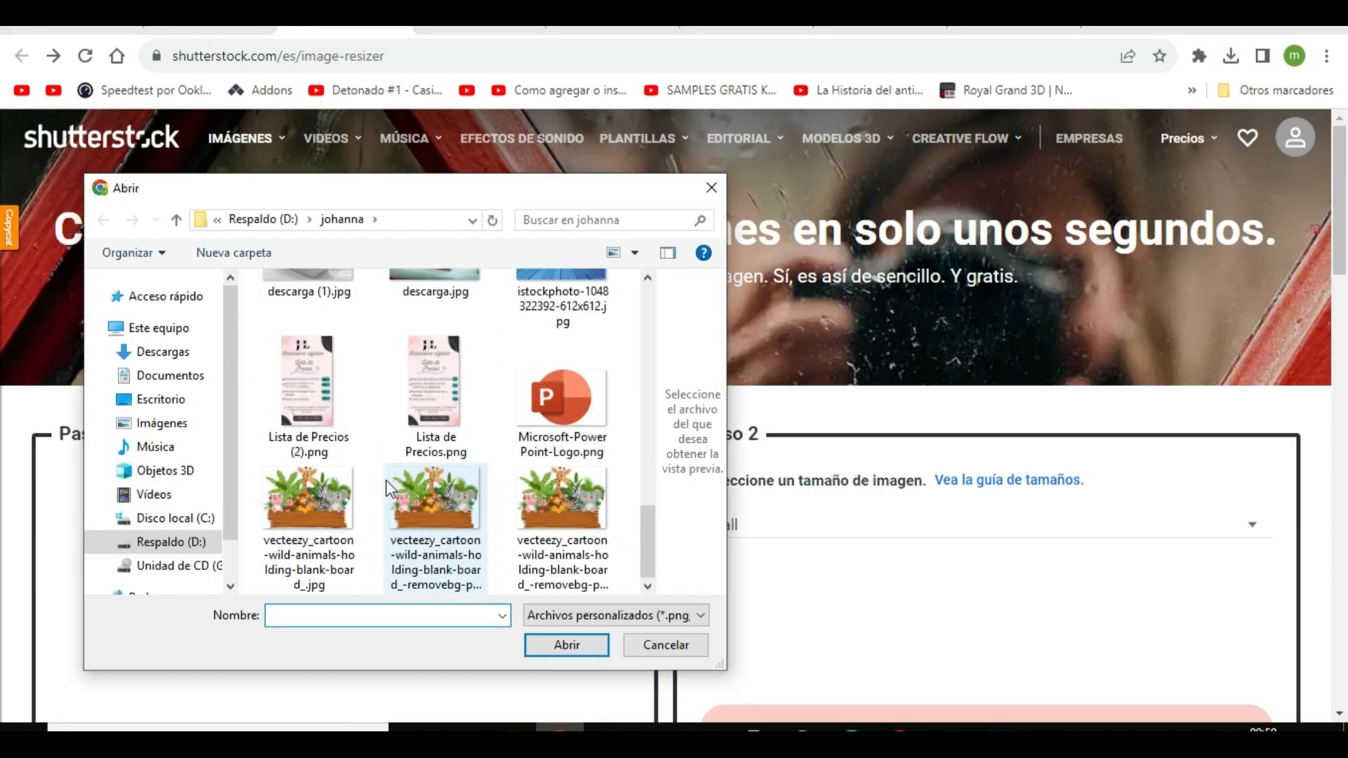
pyautogui.click(562, 644)
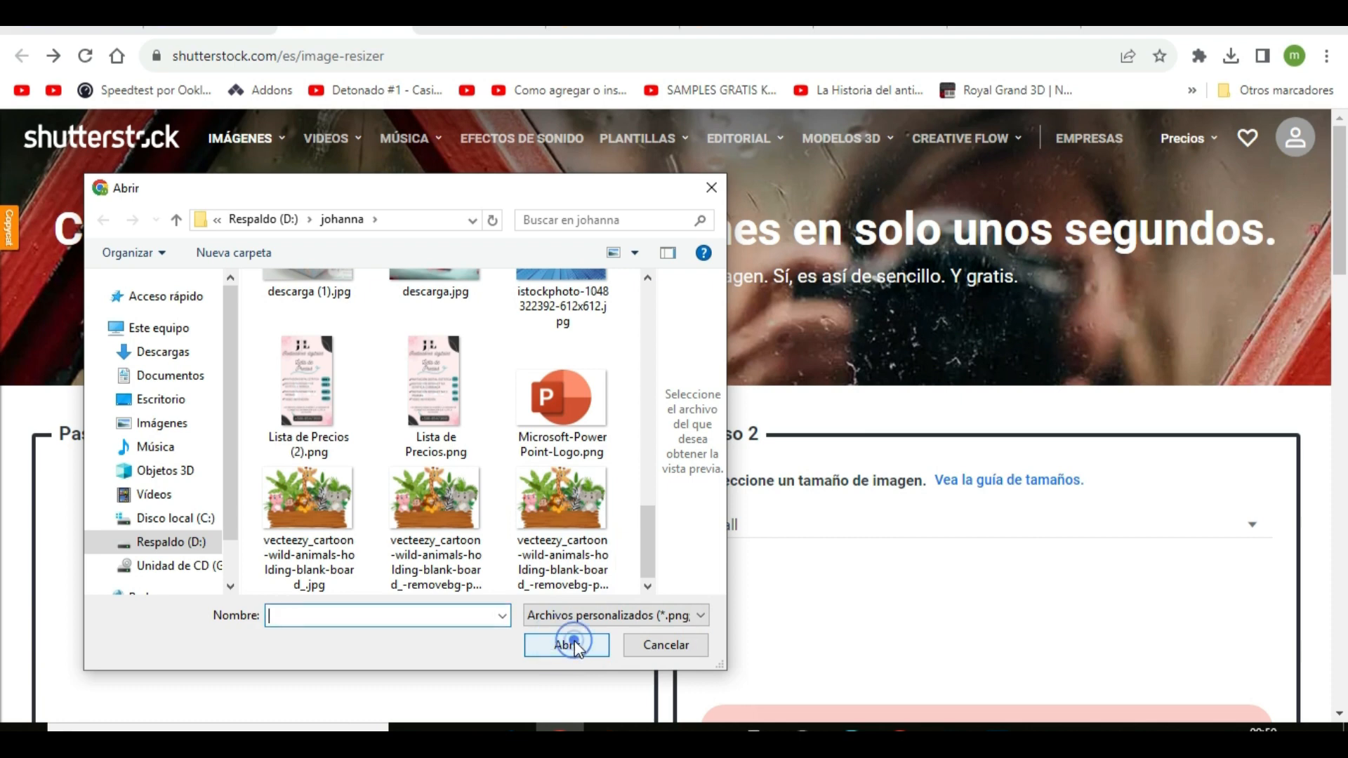
pyautogui.click(590, 541)
pyautogui.click(569, 643)
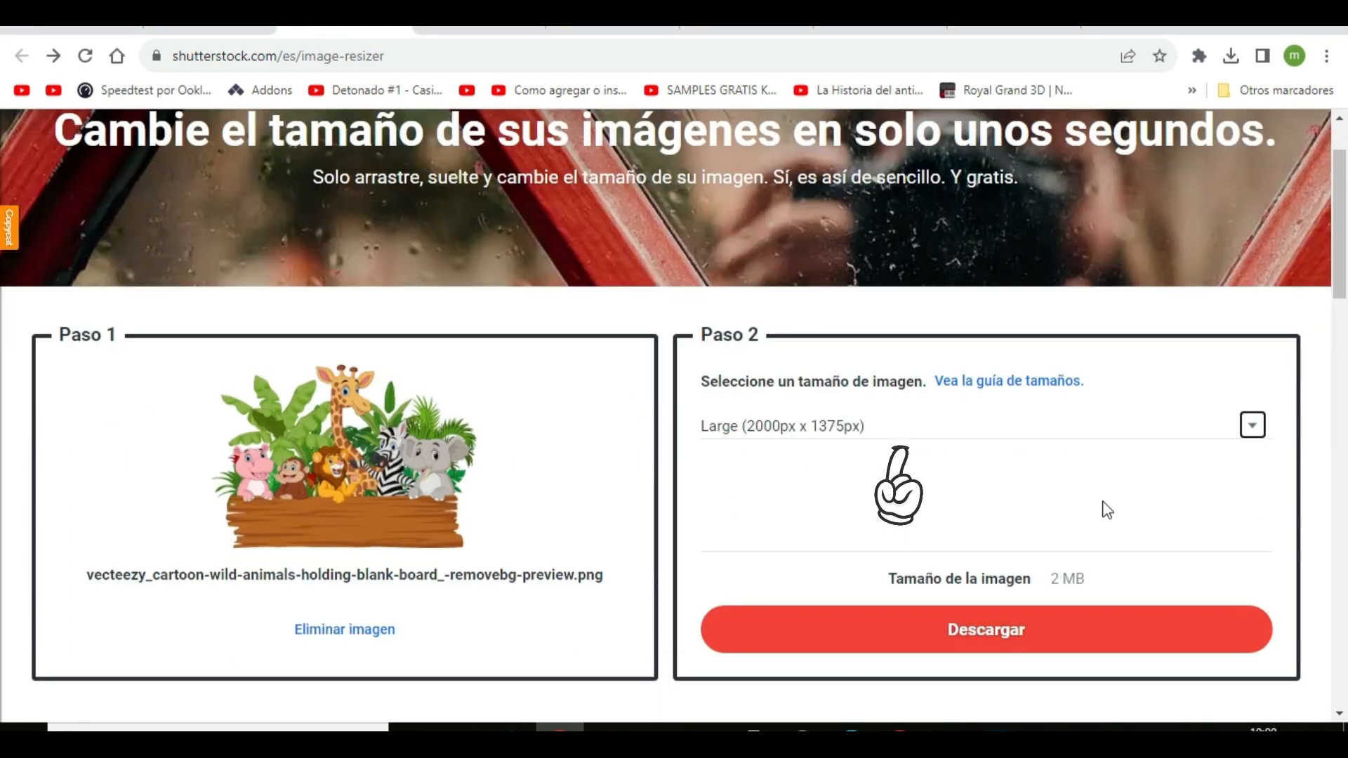
# Choose the custom image size, set the width to 4000 px, and download the resized animals image
pyautogui.click(1103, 504)
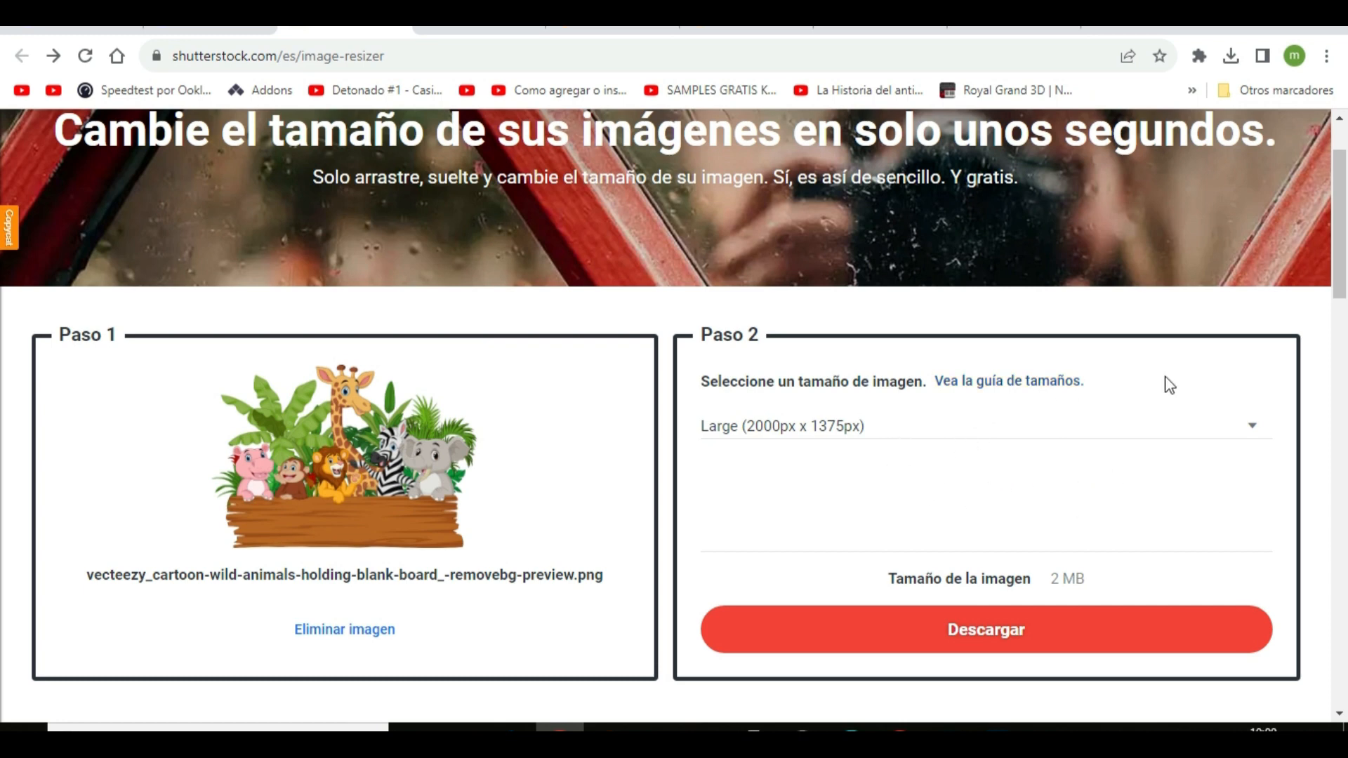
pyautogui.click(1253, 440)
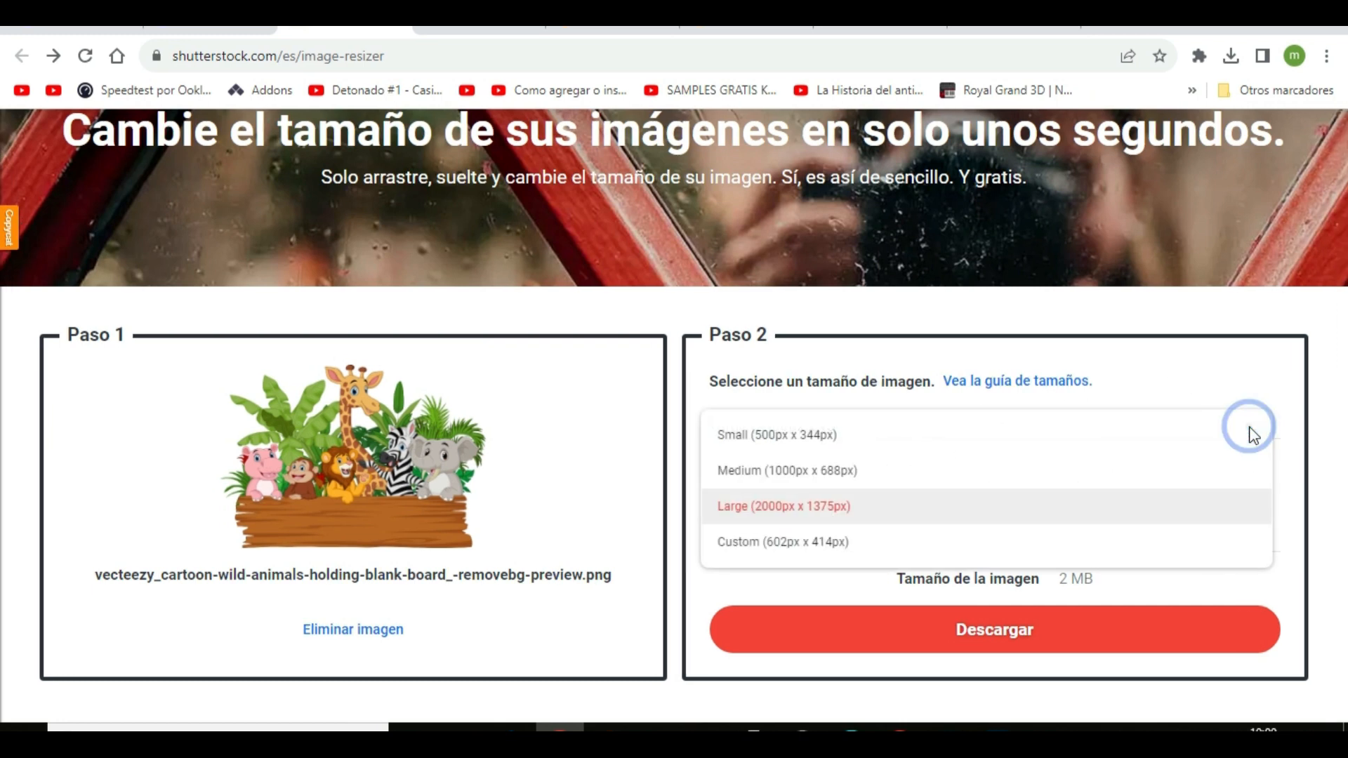
pyautogui.click(827, 555)
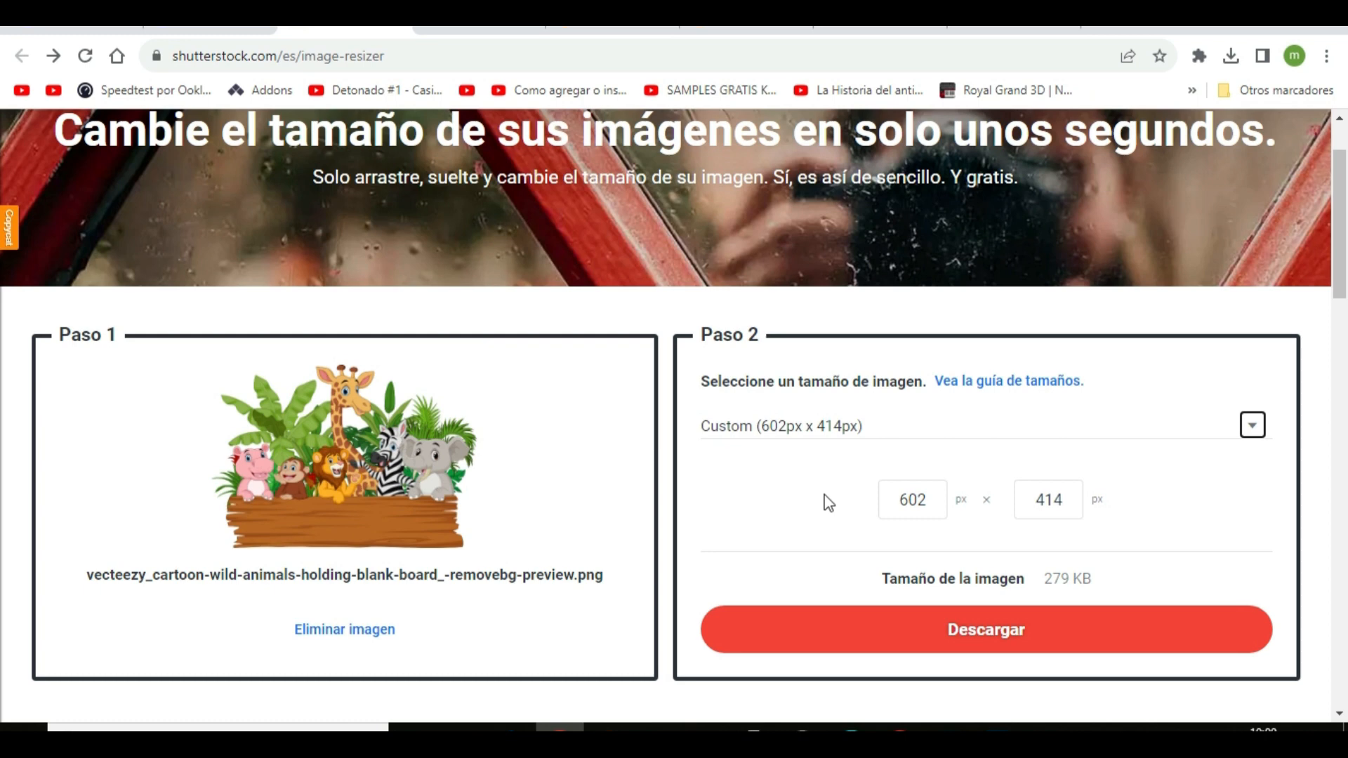
pyautogui.click(924, 499)
pyautogui.press('BackSpace')
pyautogui.press('BackSpace')
pyautogui.press('BackSpace')
pyautogui.write('4000')
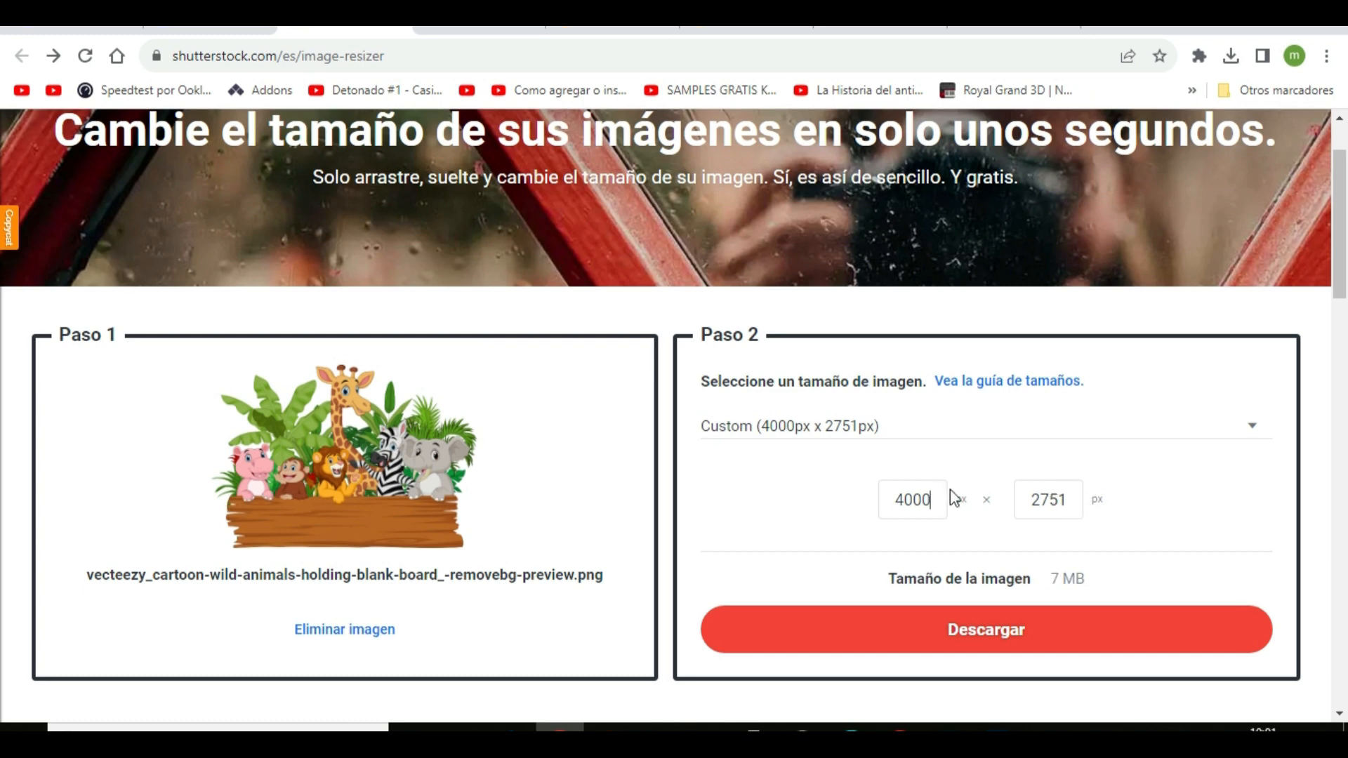
pyautogui.click(1004, 643)
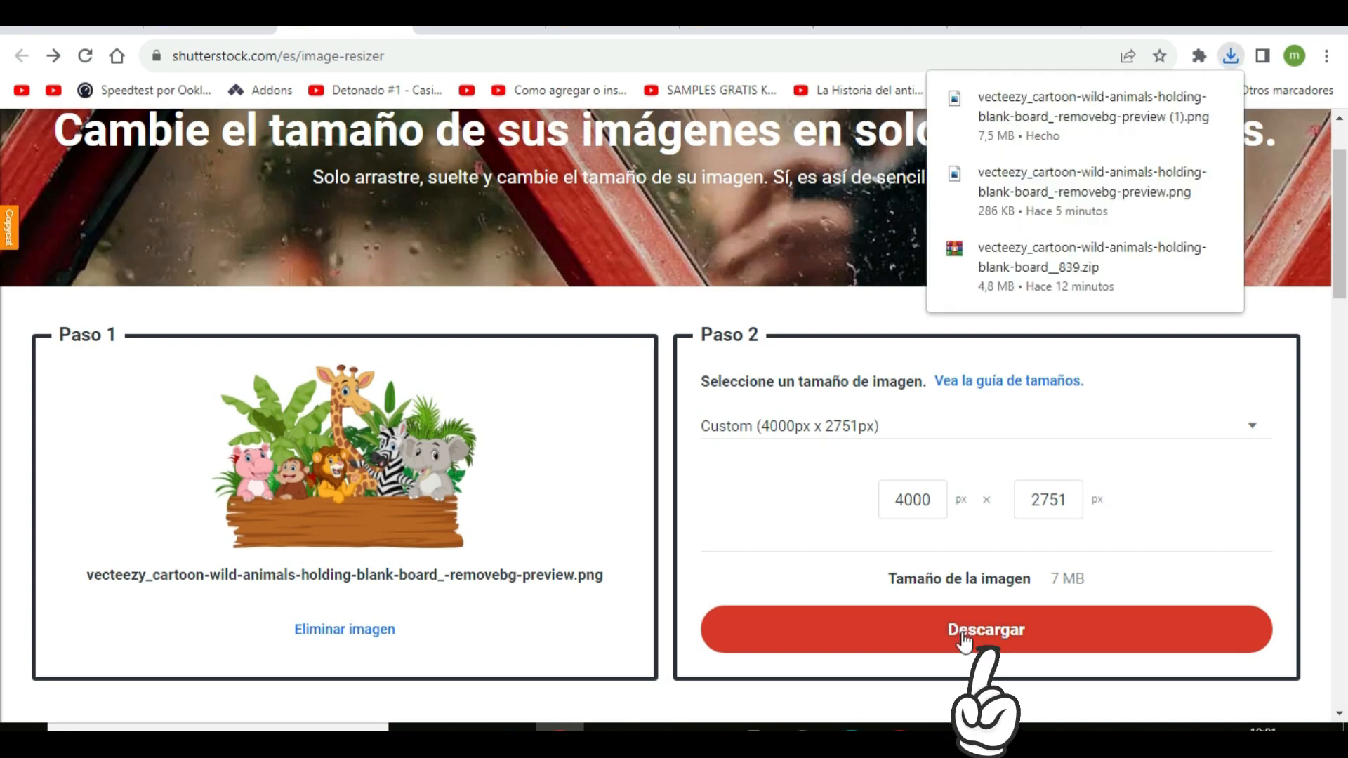
# Open the resized animals PNG from the download folder and zoom in to examine its sharpness and cut-out edges
pyautogui.click(706, 728)
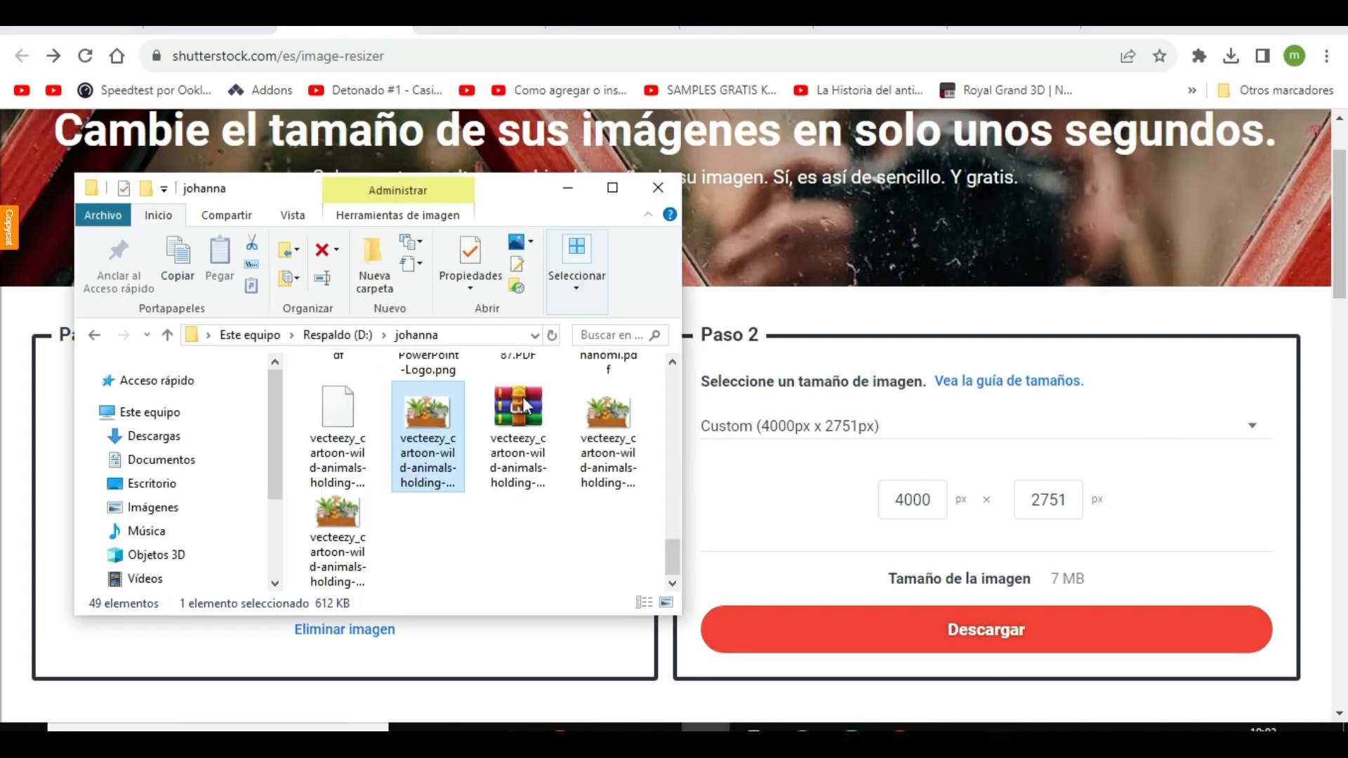
pyautogui.doubleClick(602, 448)
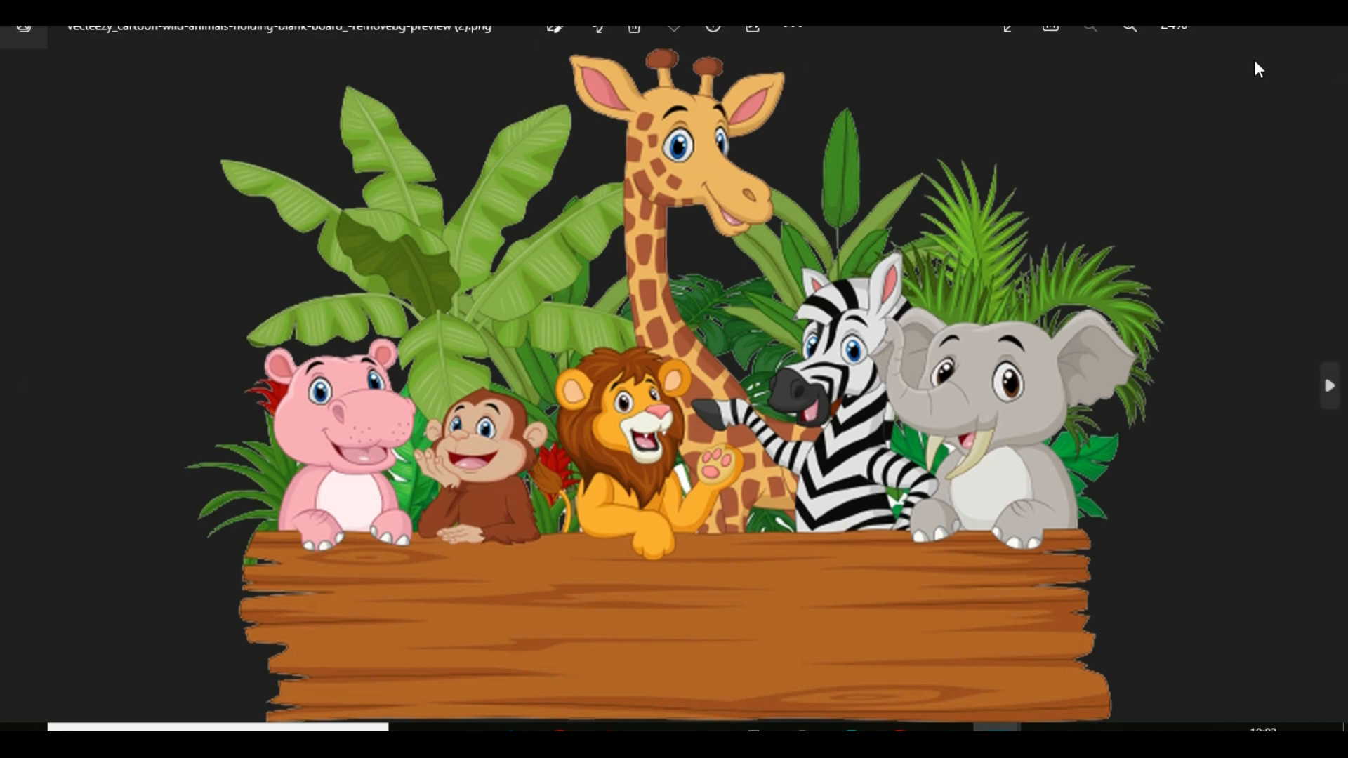
pyautogui.click(1129, 28)
pyautogui.click(1129, 28)
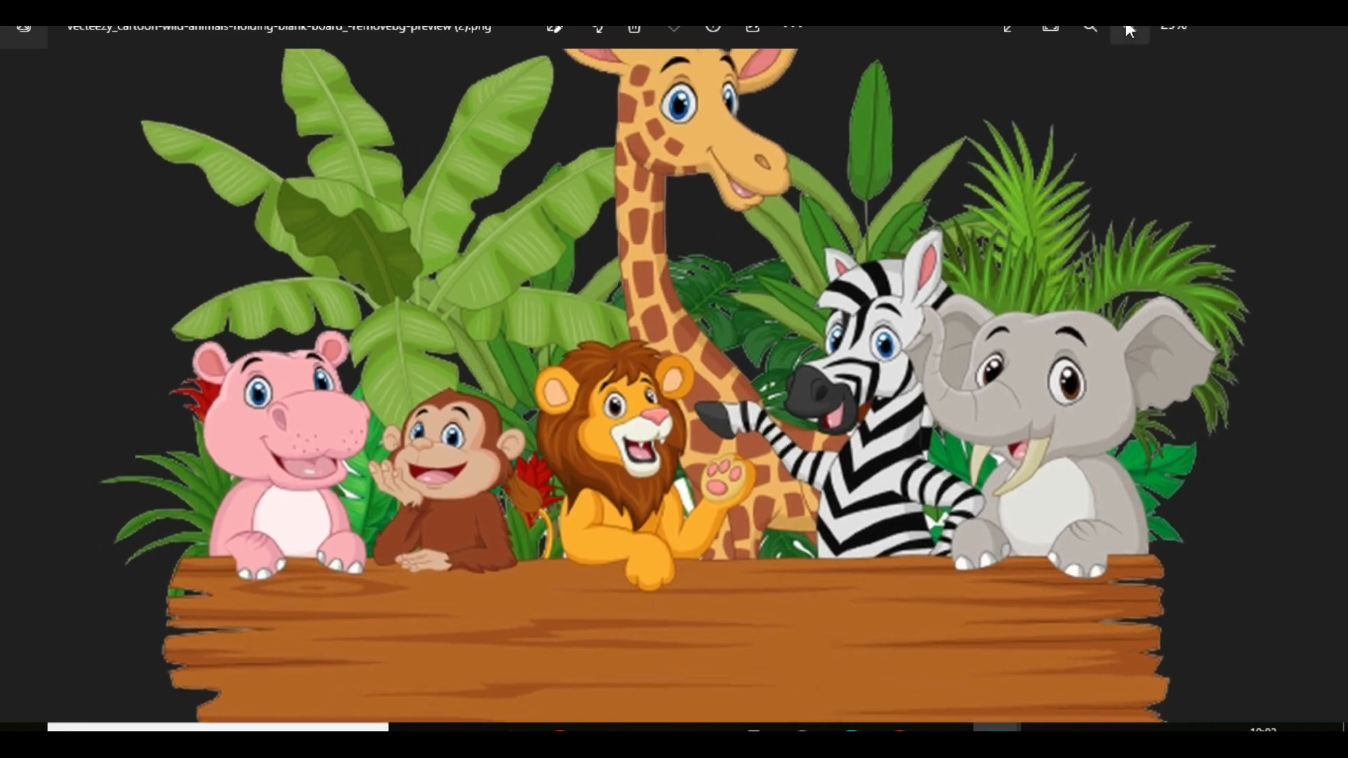
pyautogui.click(1129, 28)
pyautogui.click(1129, 28)
pyautogui.click(1129, 28)
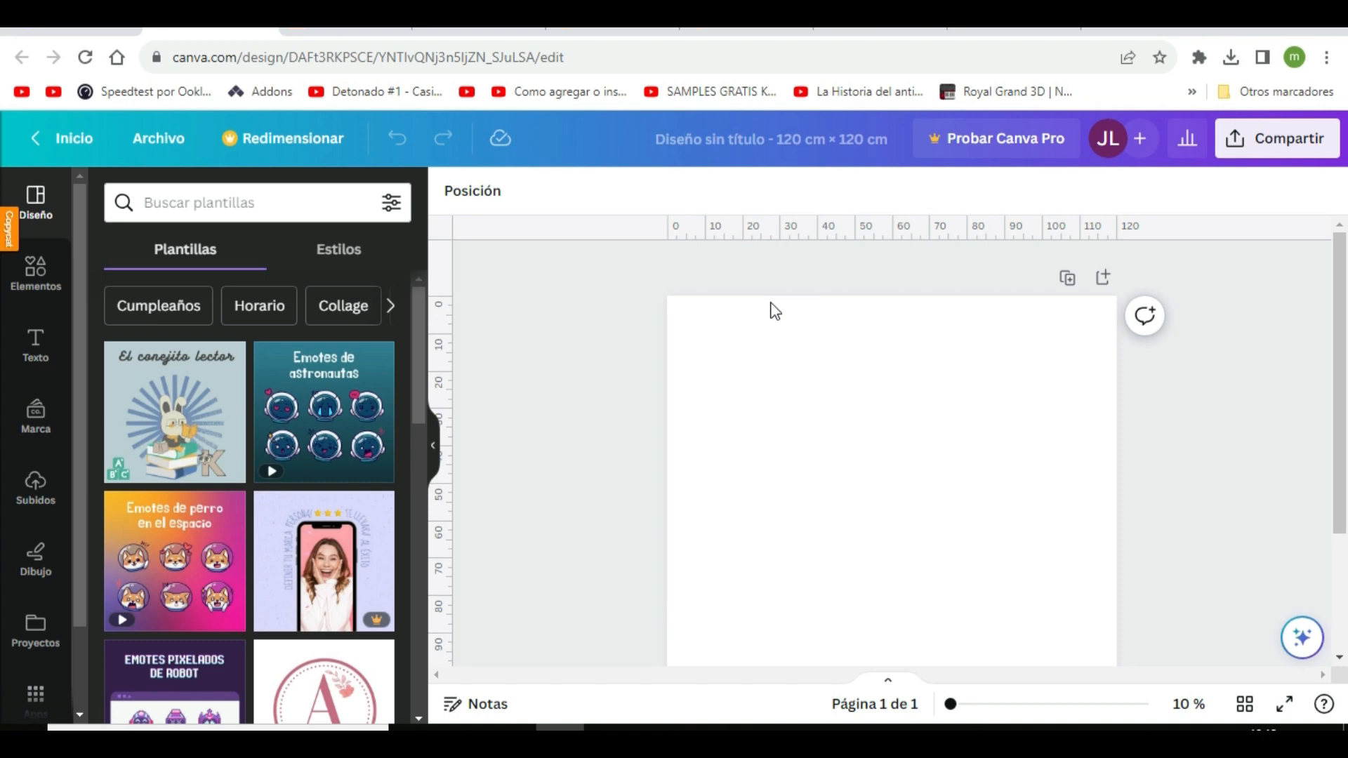
# Switch to the 120 × 120 cm Canva design and upload the resized removebg-preview animals image
pyautogui.click(31, 492)
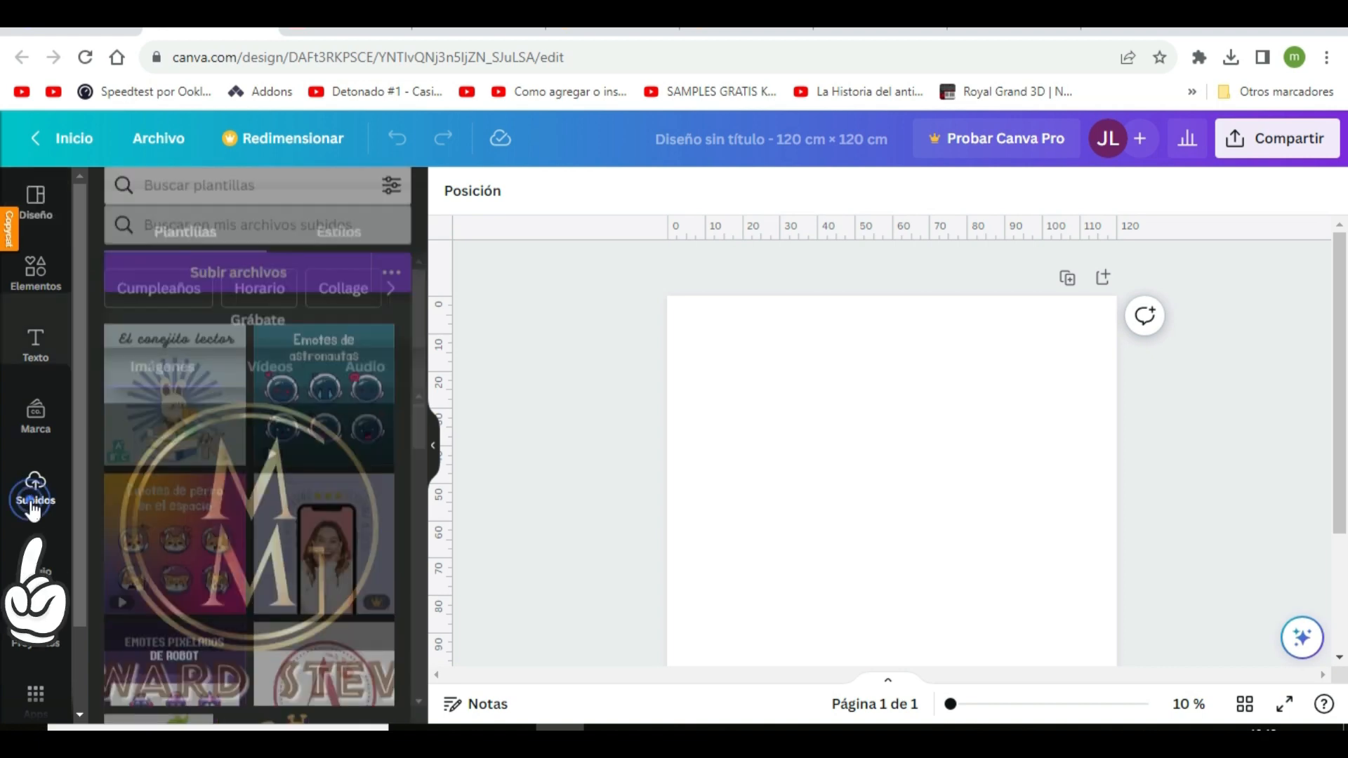
pyautogui.click(236, 251)
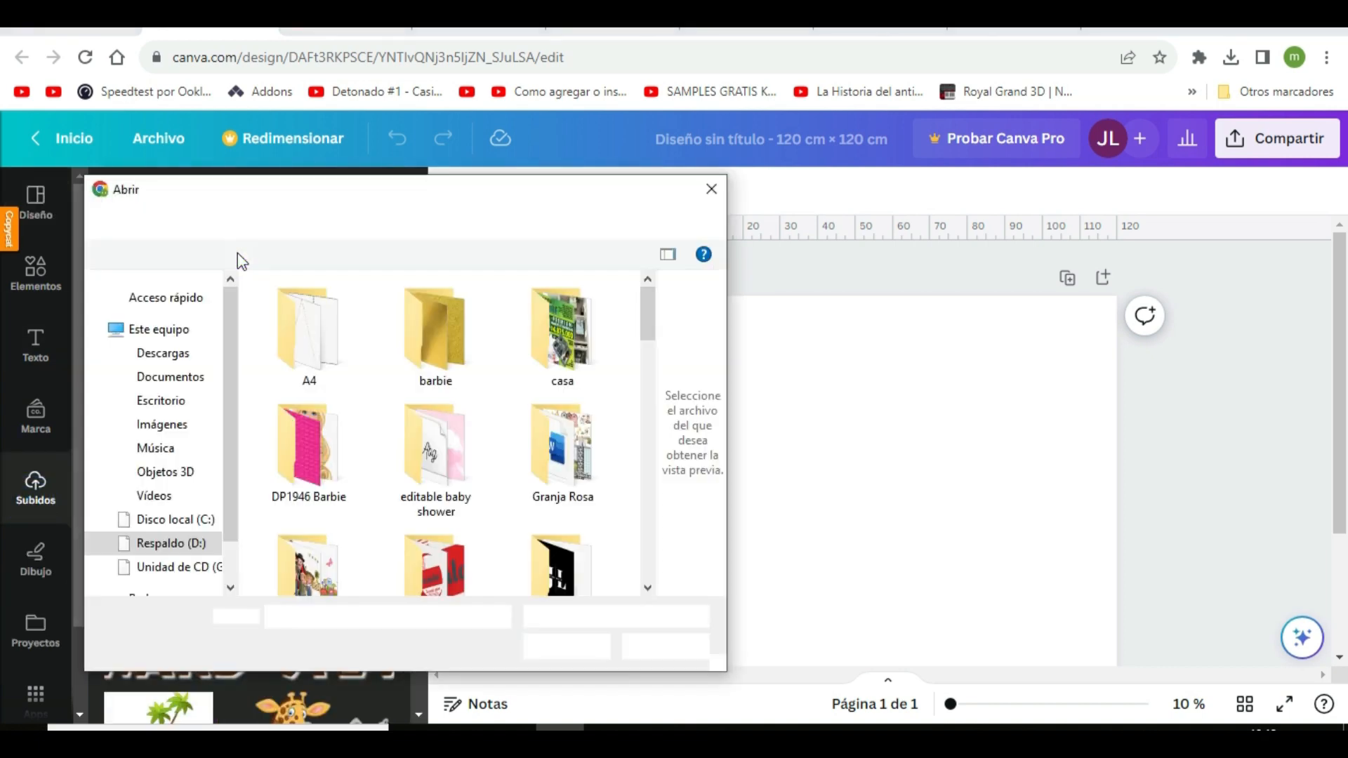
pyautogui.scroll(-1, 500, 443)
pyautogui.scroll(-15, 500, 442)
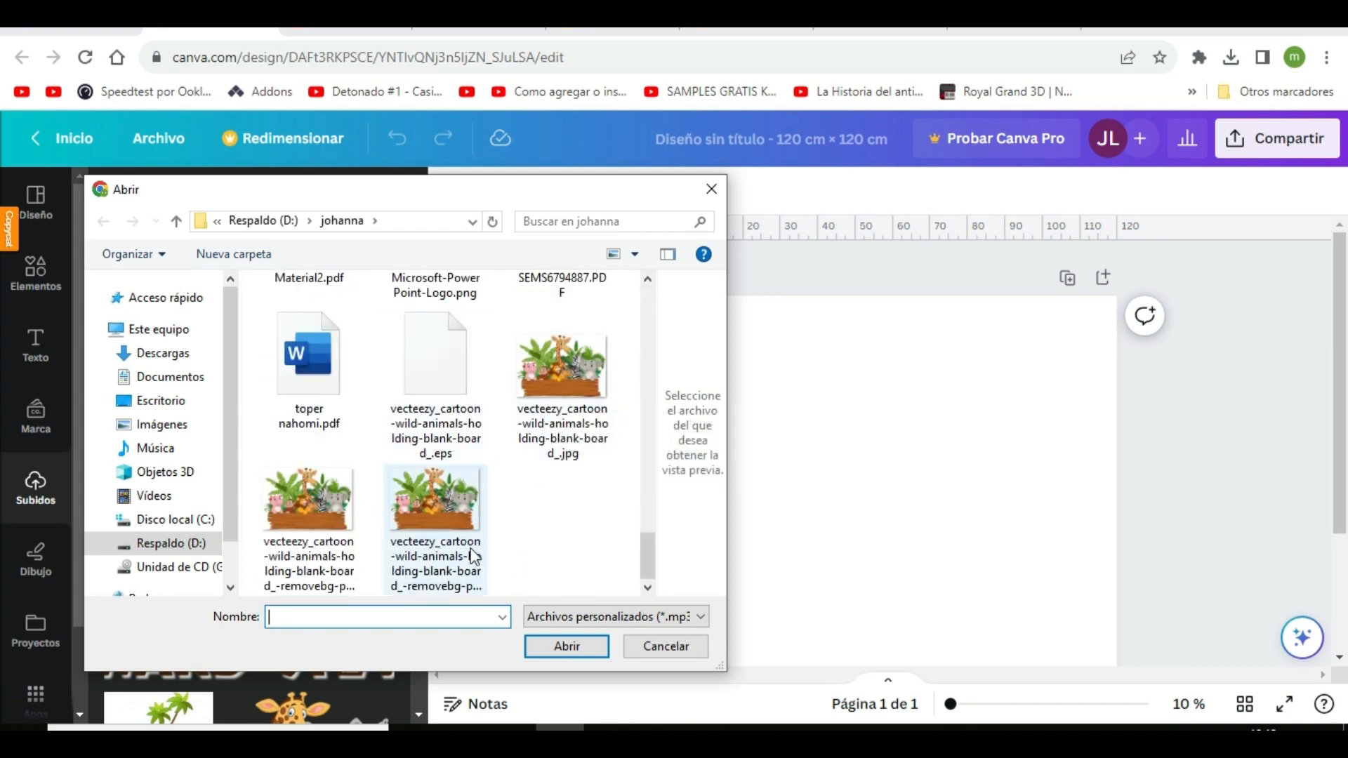
pyautogui.click(314, 555)
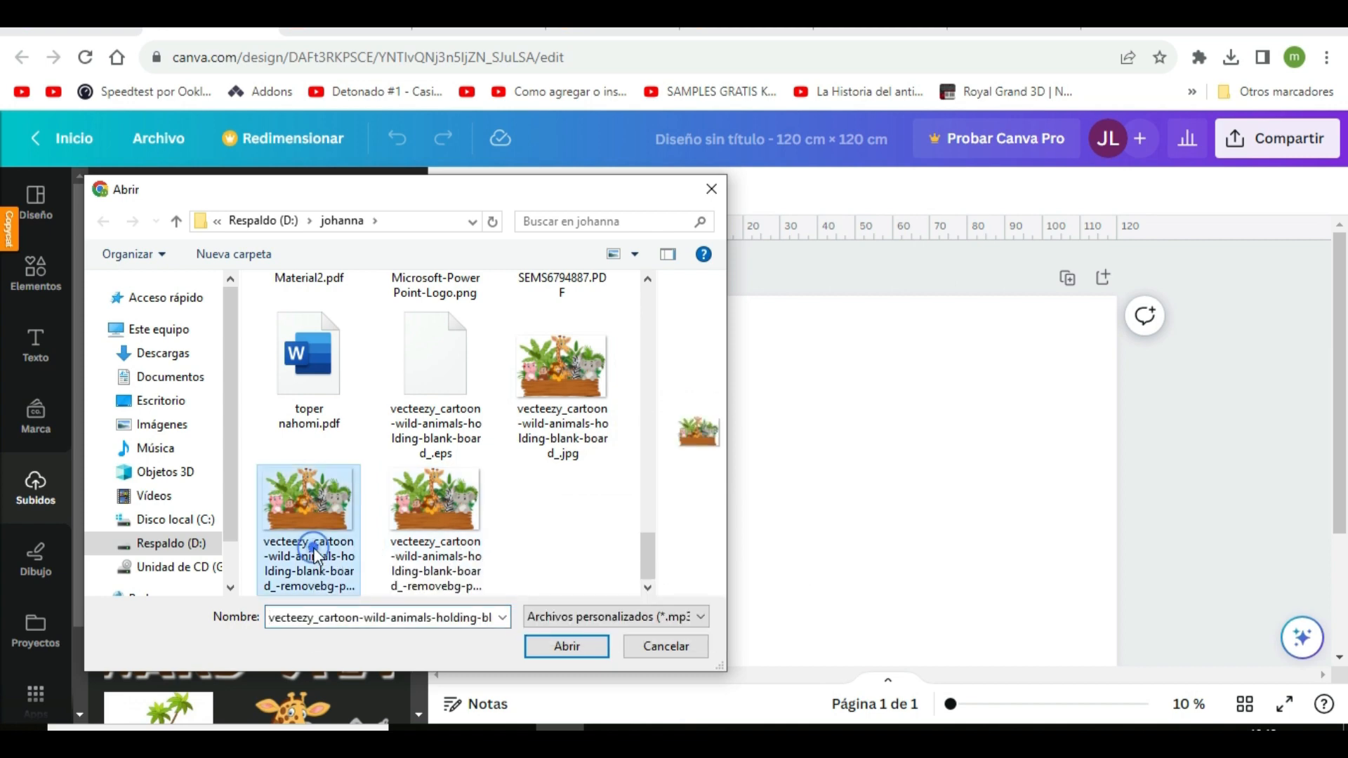
pyautogui.click(566, 646)
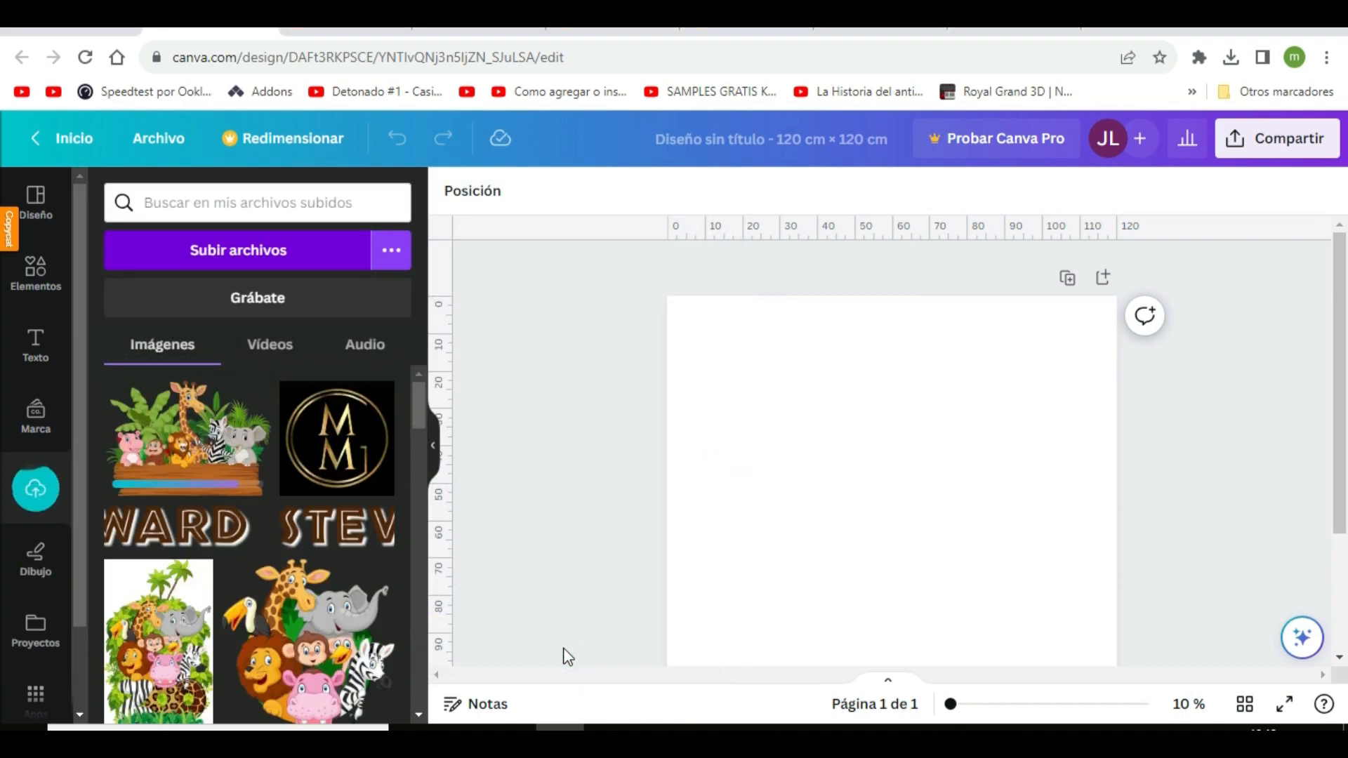
pyautogui.scroll(-3, 292, 625)
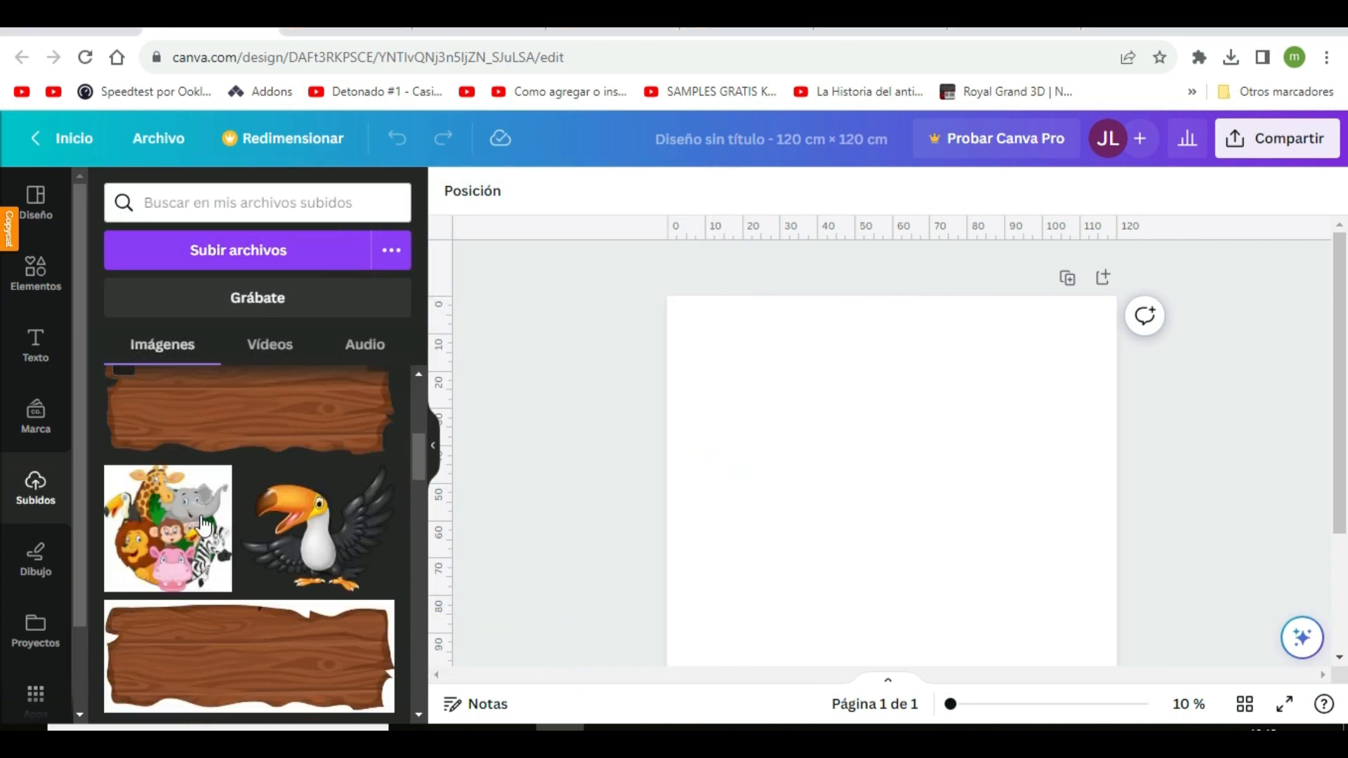
pyautogui.scroll(-5, 252, 535)
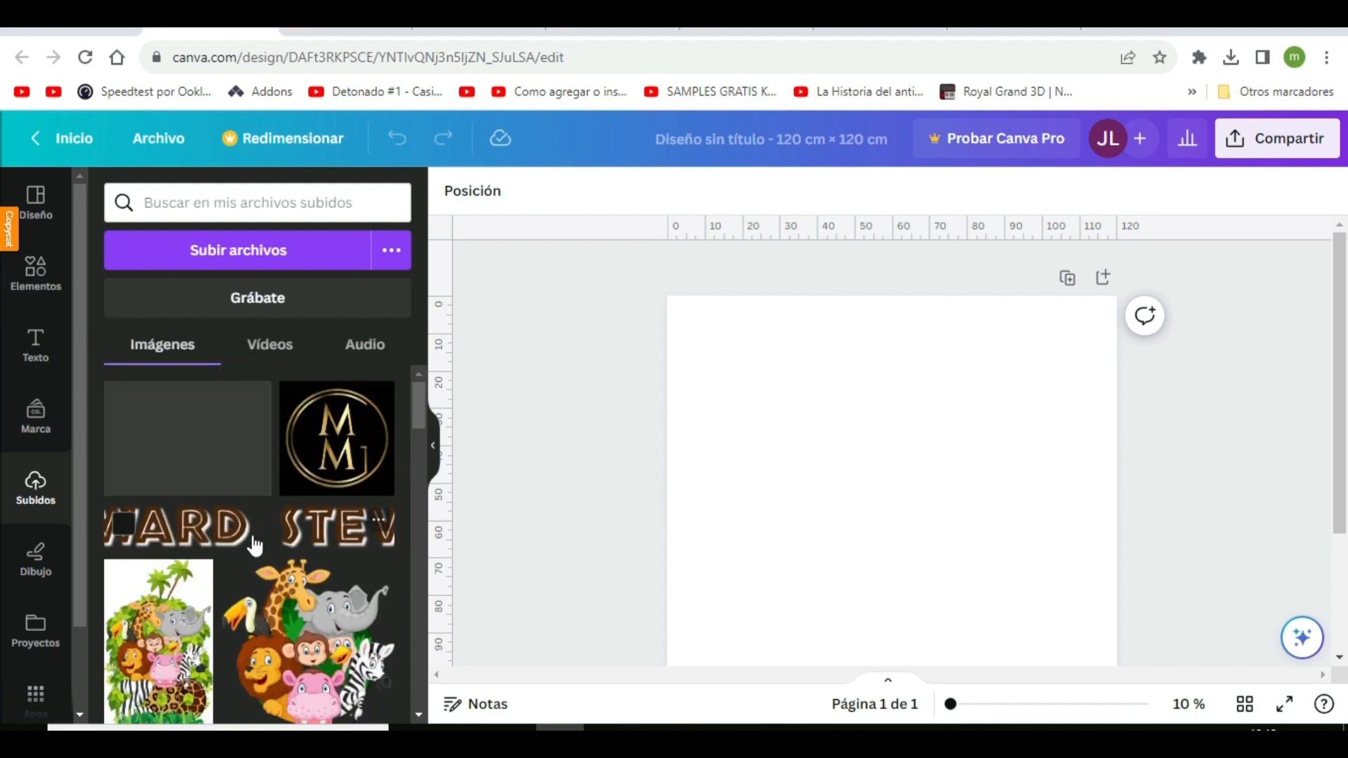
pyautogui.scroll(-5, 254, 545)
pyautogui.scroll(-3, 254, 545)
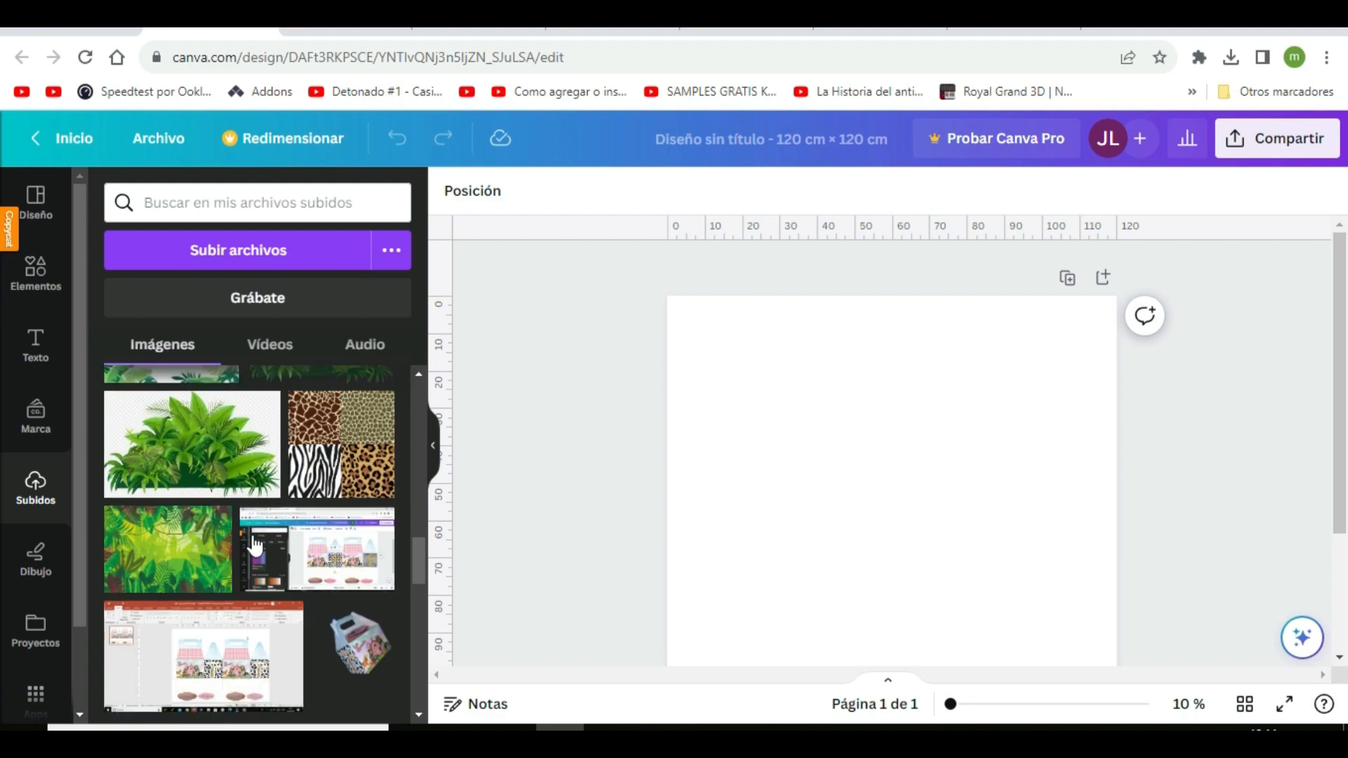
# Add a plain circular frame to the blank page and enlarge it to fill the full 120 × 120 cm page
pyautogui.click(39, 270)
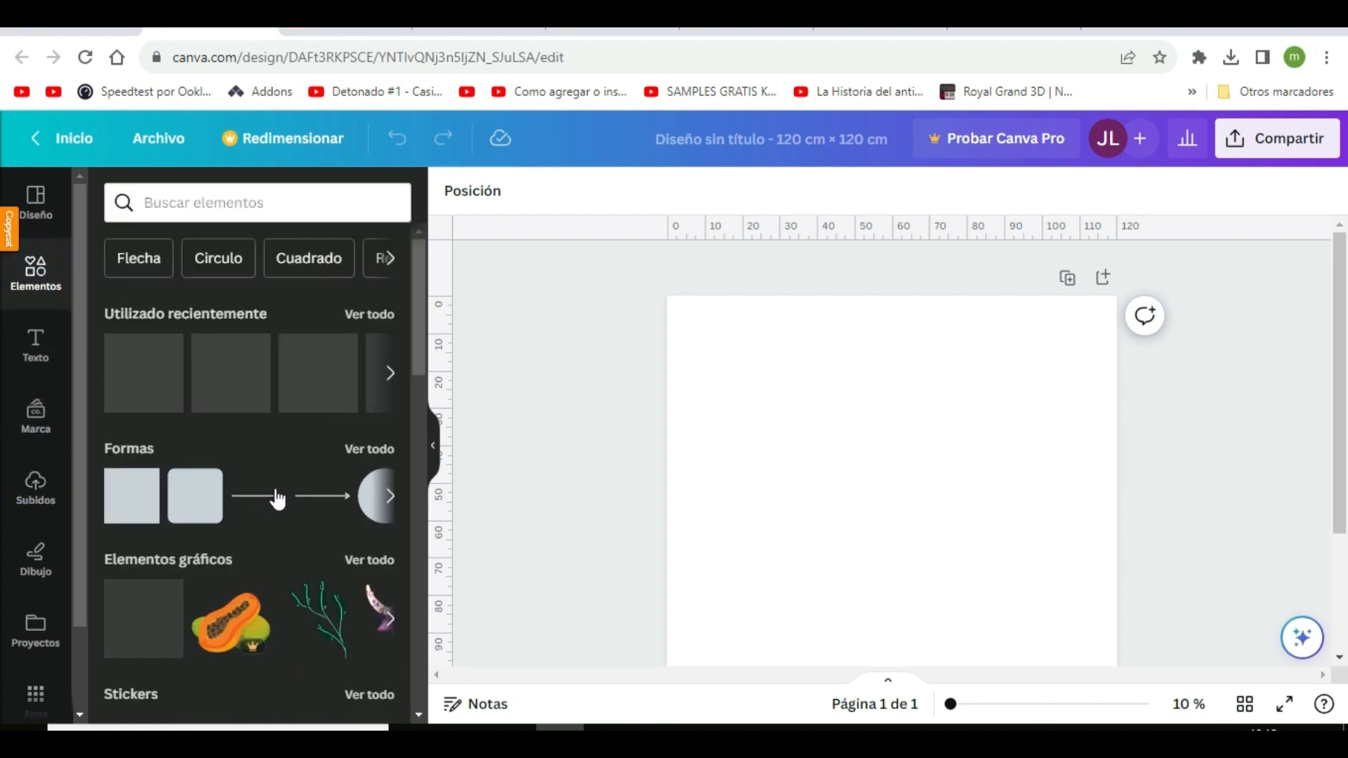
pyautogui.scroll(-5, 275, 496)
pyautogui.scroll(-9, 275, 491)
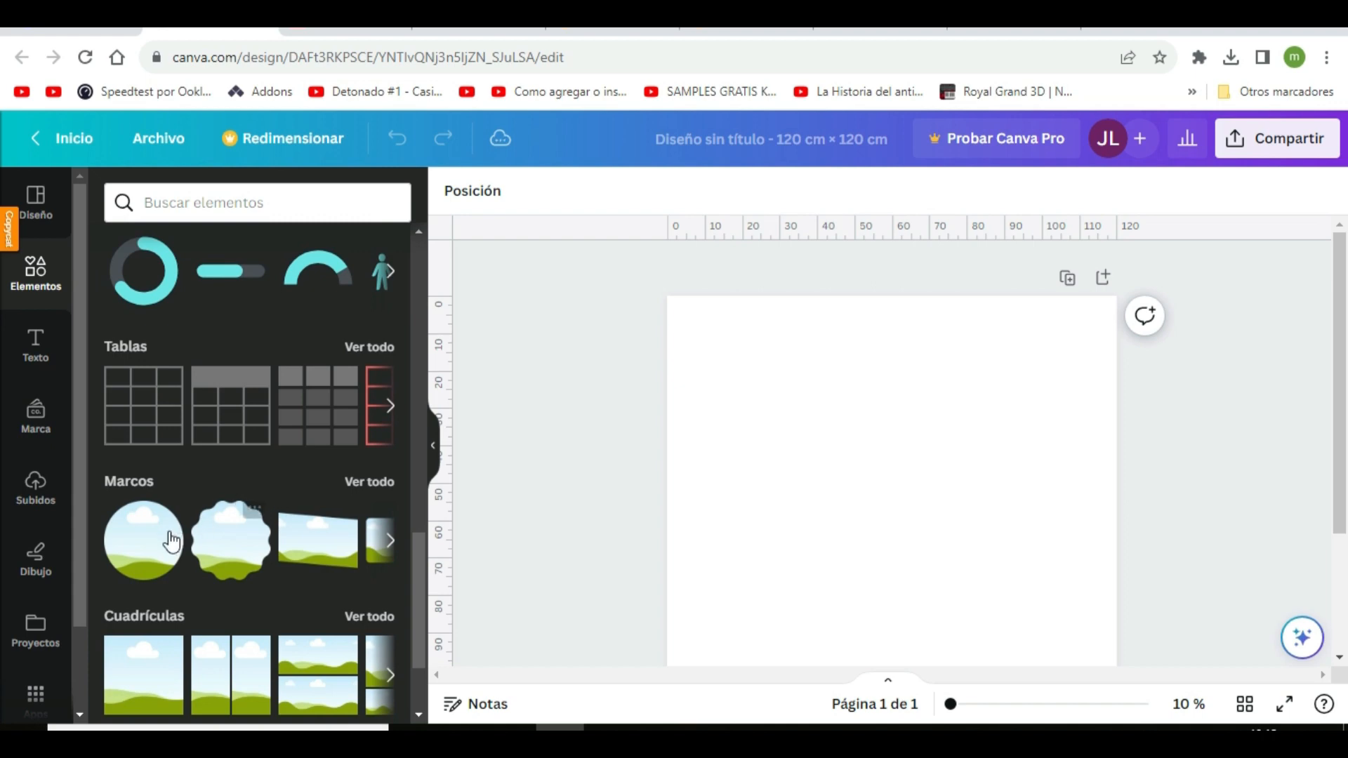
pyautogui.click(141, 551)
pyautogui.moveTo(769, 398); pyautogui.dragTo(667, 296)
pyautogui.moveTo(1007, 635); pyautogui.dragTo(1290, 698)
pyautogui.moveTo(1123, 677); pyautogui.dragTo(1121, 674)
pyautogui.scroll(-2, 1134, 593)
pyautogui.scroll(2, 1135, 593)
pyautogui.scroll(-1, 1135, 594)
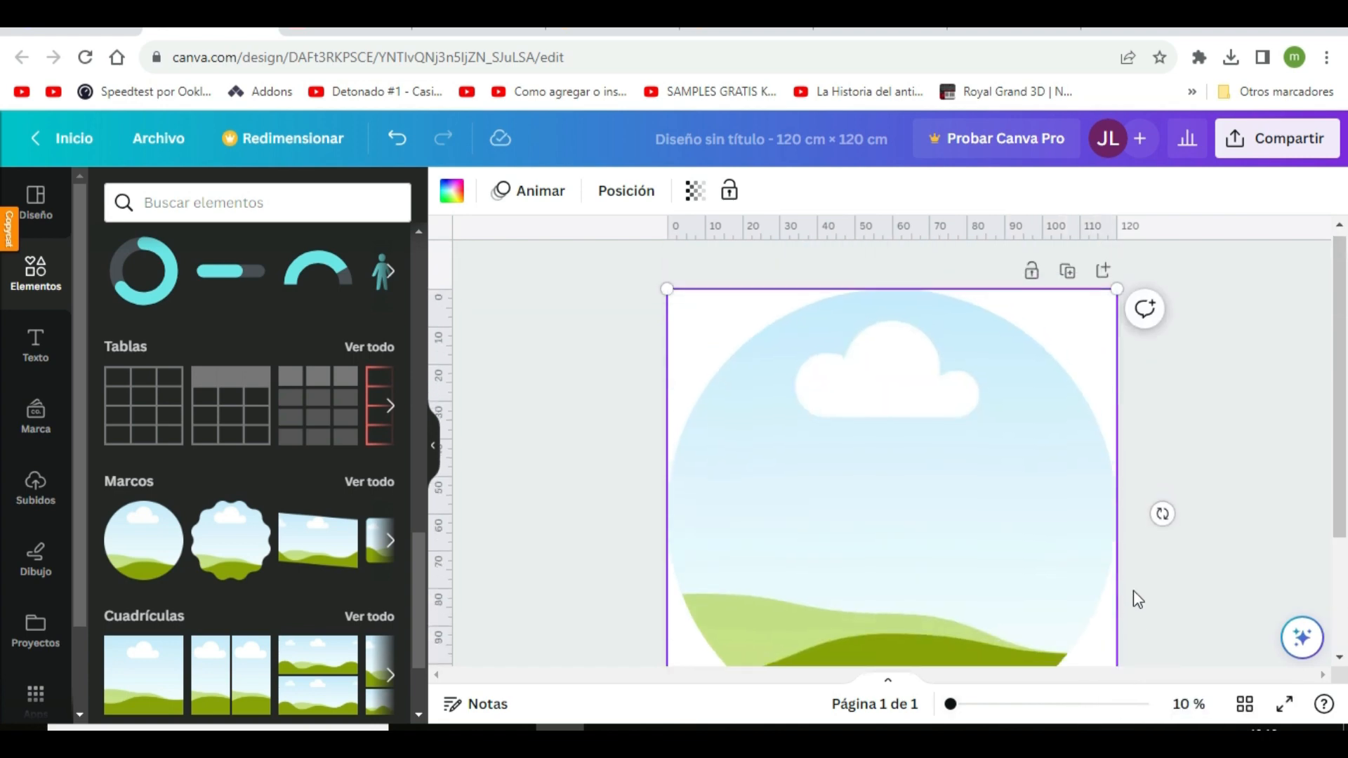
# Fill the circular frame with the green jungle background from the uploaded images
pyautogui.click(35, 491)
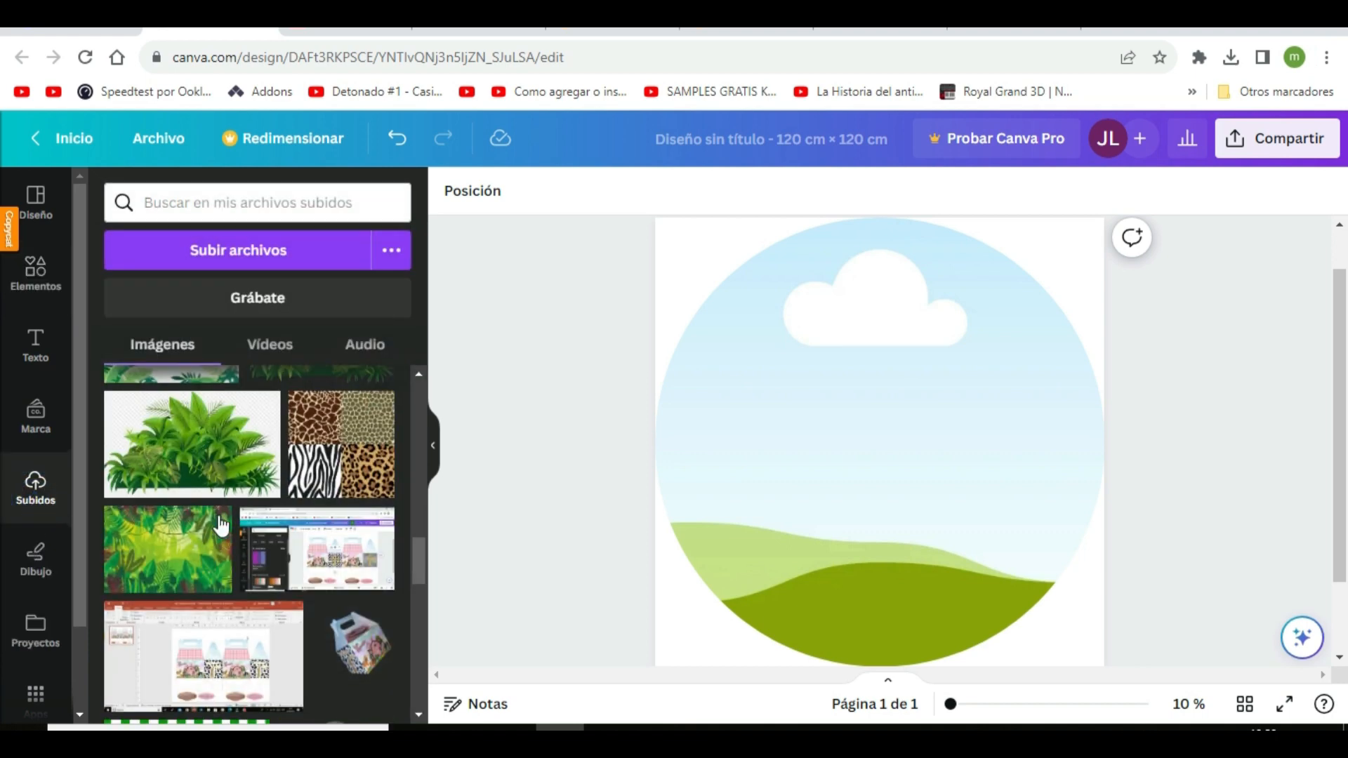
pyautogui.scroll(4, 326, 518)
pyautogui.scroll(-5, 327, 518)
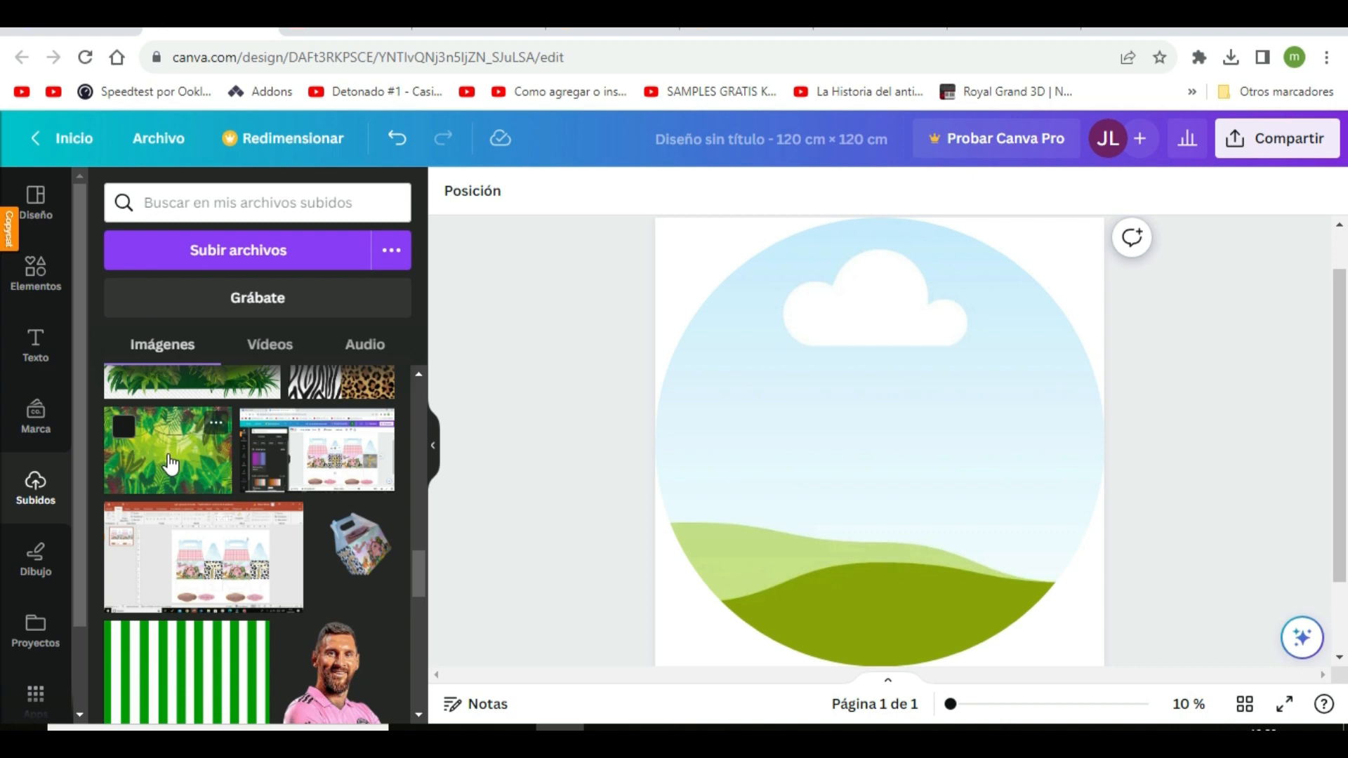
pyautogui.moveTo(169, 463); pyautogui.dragTo(941, 470)
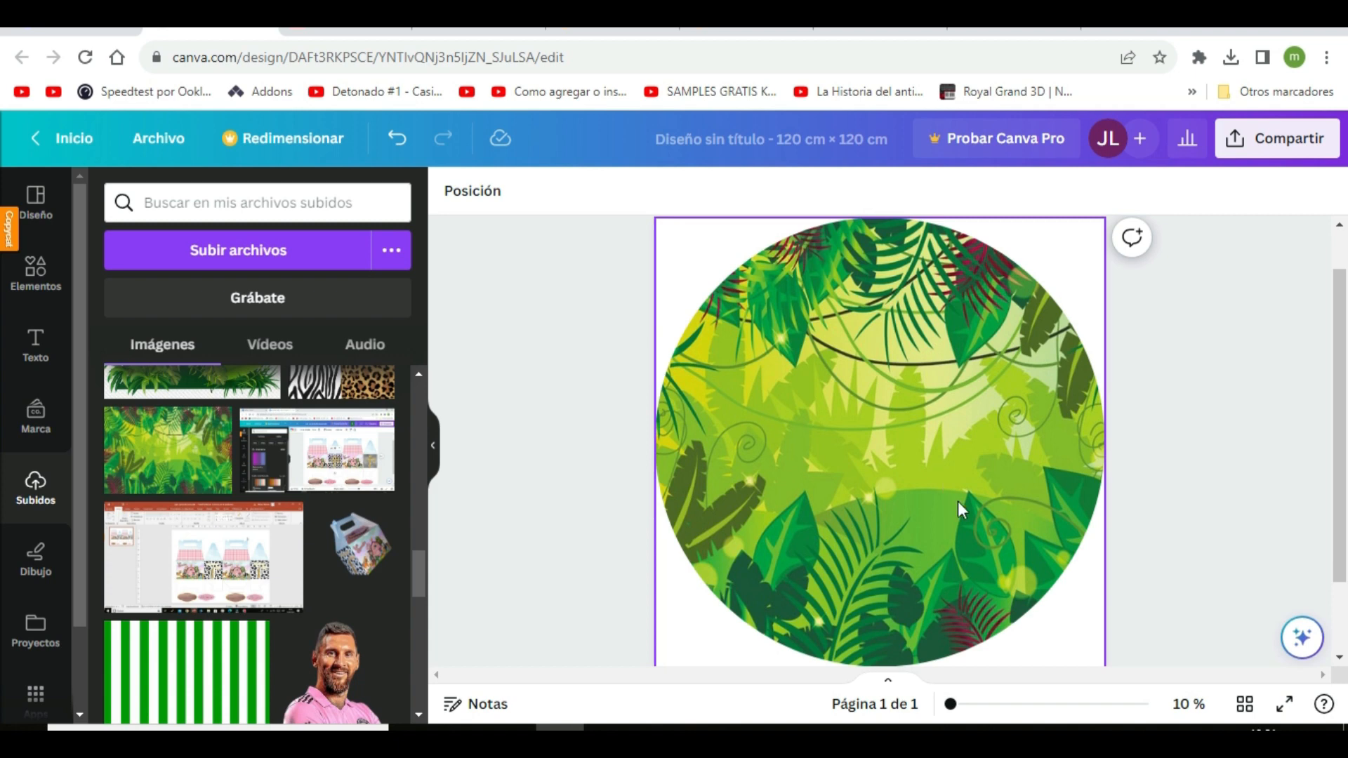
# Adjust the crop of the jungle image inside the circular frame, trying both sides and settling on the centre
pyautogui.doubleClick(992, 520)
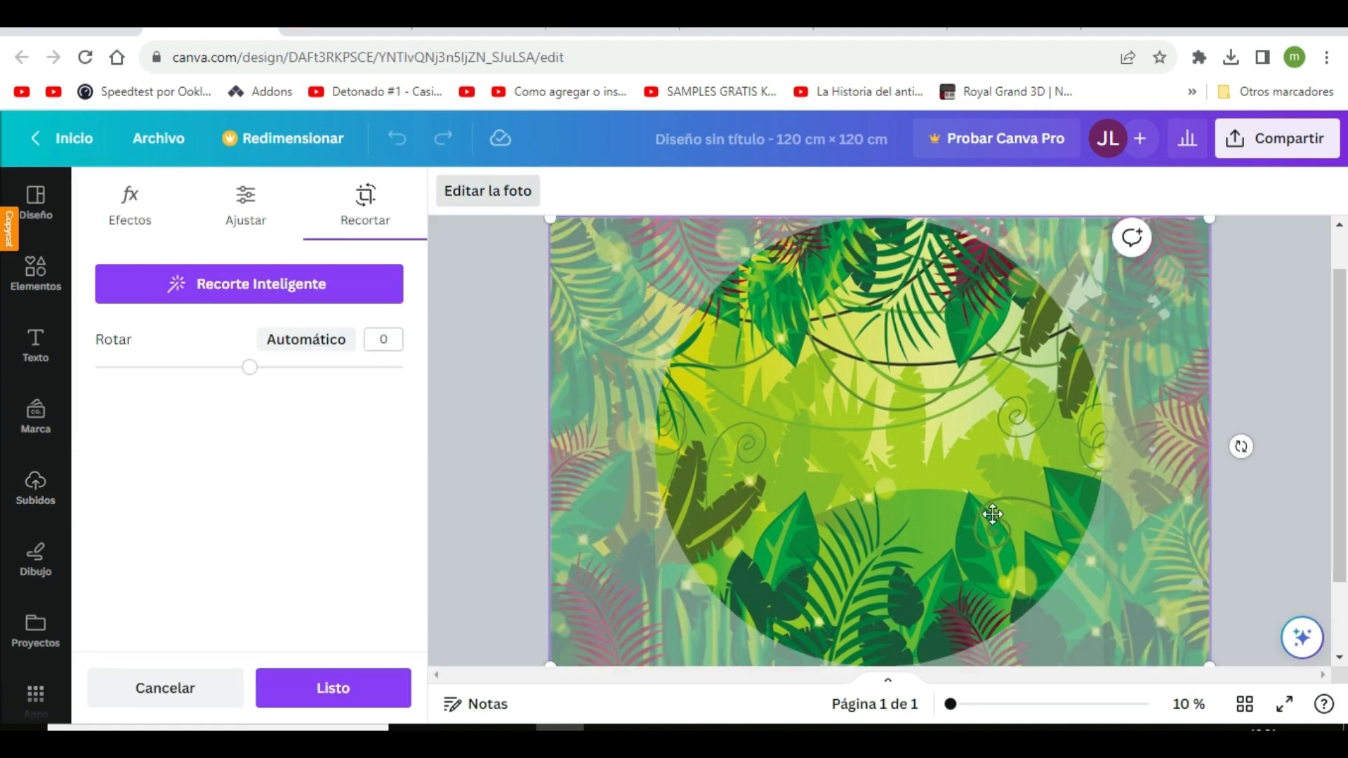
pyautogui.moveTo(948, 515); pyautogui.dragTo(1057, 525)
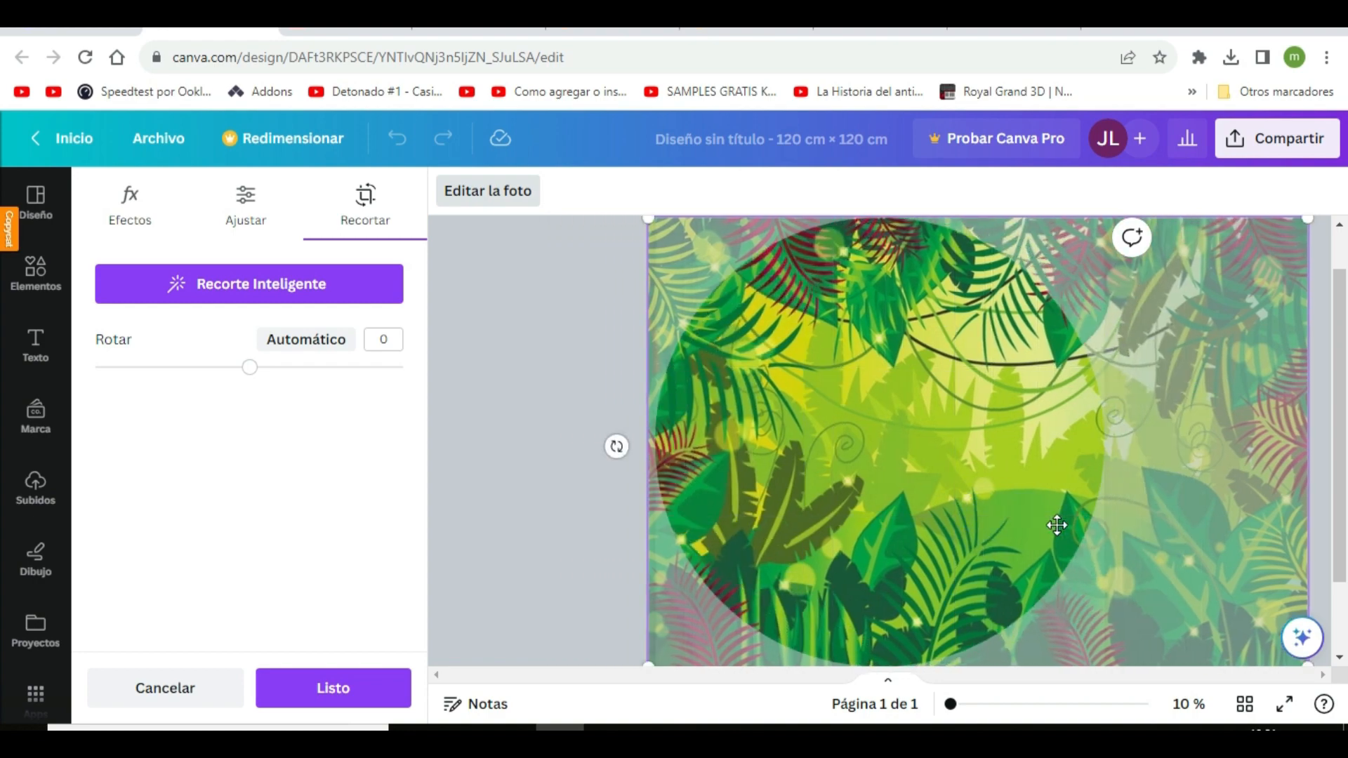
pyautogui.moveTo(977, 509); pyautogui.dragTo(837, 491)
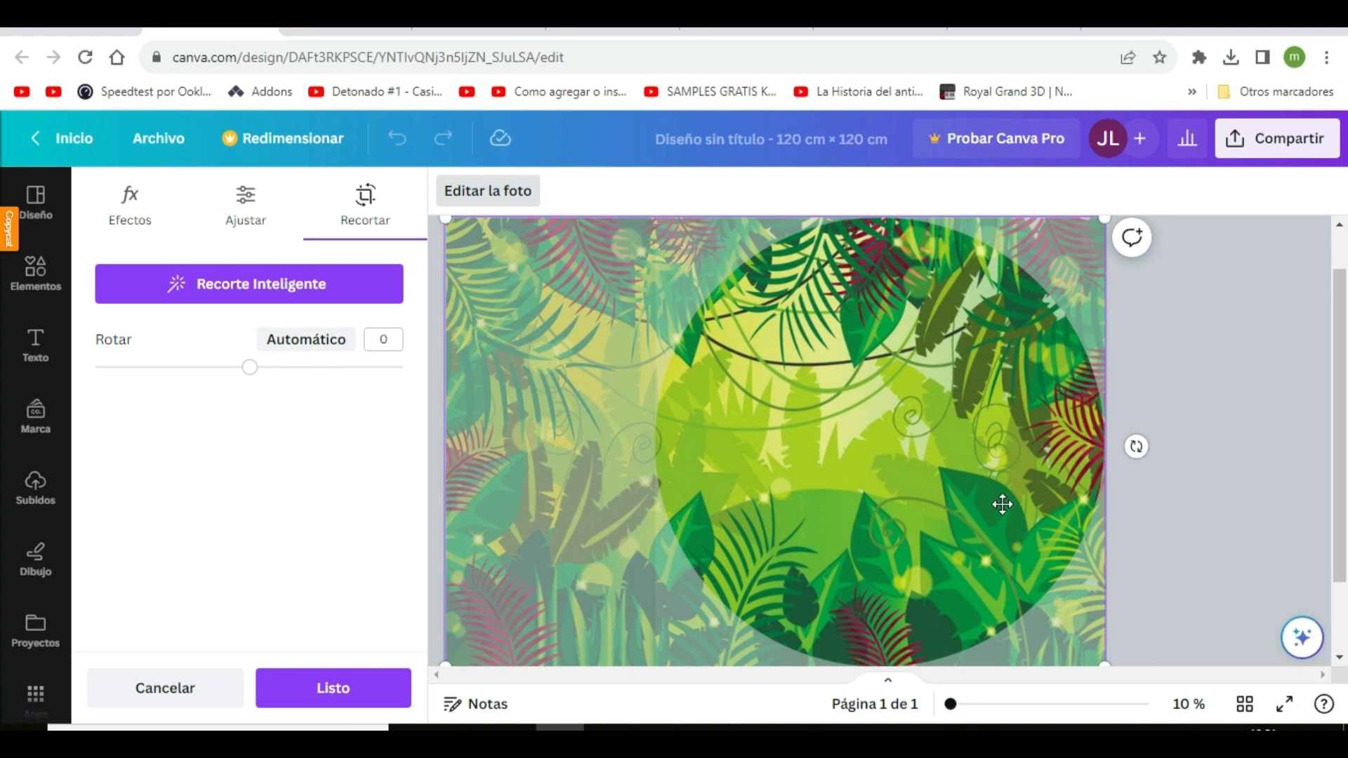
pyautogui.click(1003, 504)
pyautogui.moveTo(945, 499); pyautogui.dragTo(1067, 504)
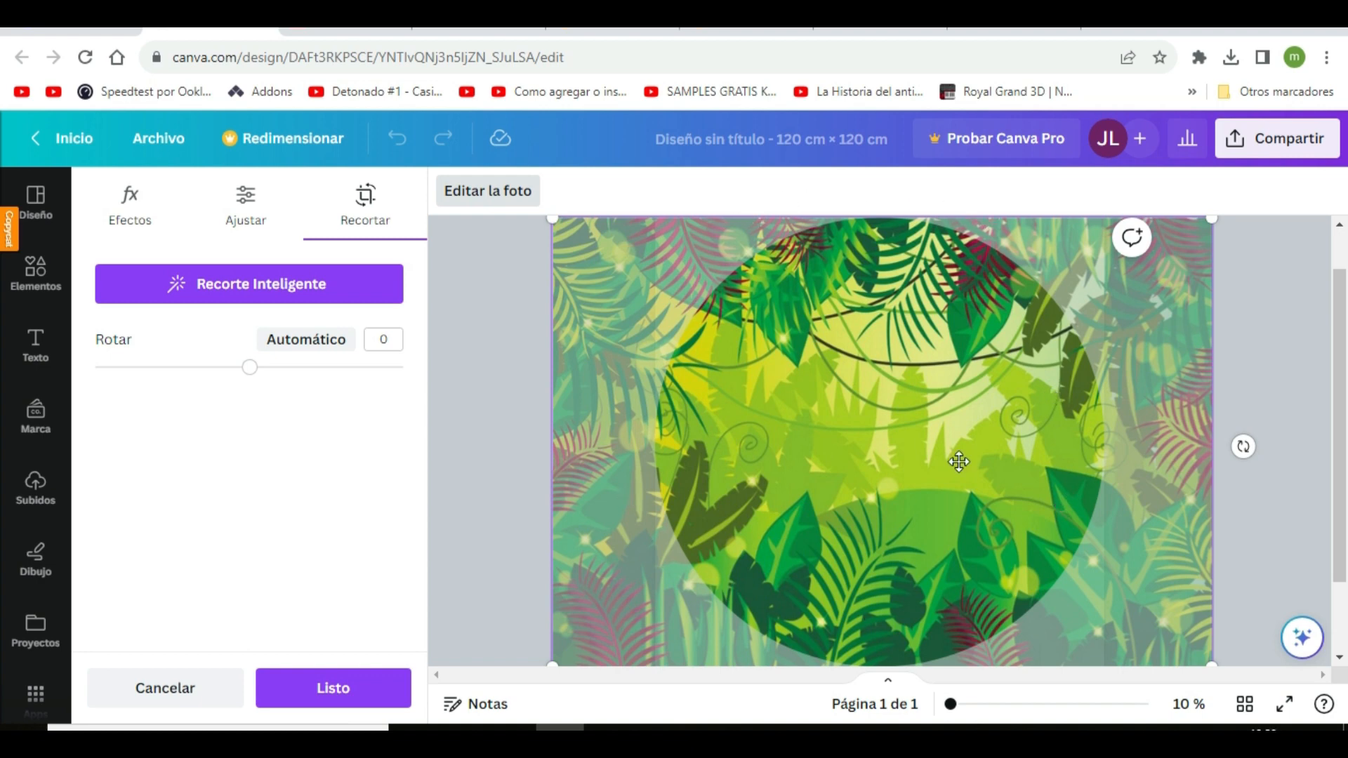
pyautogui.click(504, 534)
# Place the uploaded animals image over the jungle circle, enlarge it to nearly the circle's width, and undo its drop into the frame
pyautogui.scroll(-5, 286, 544)
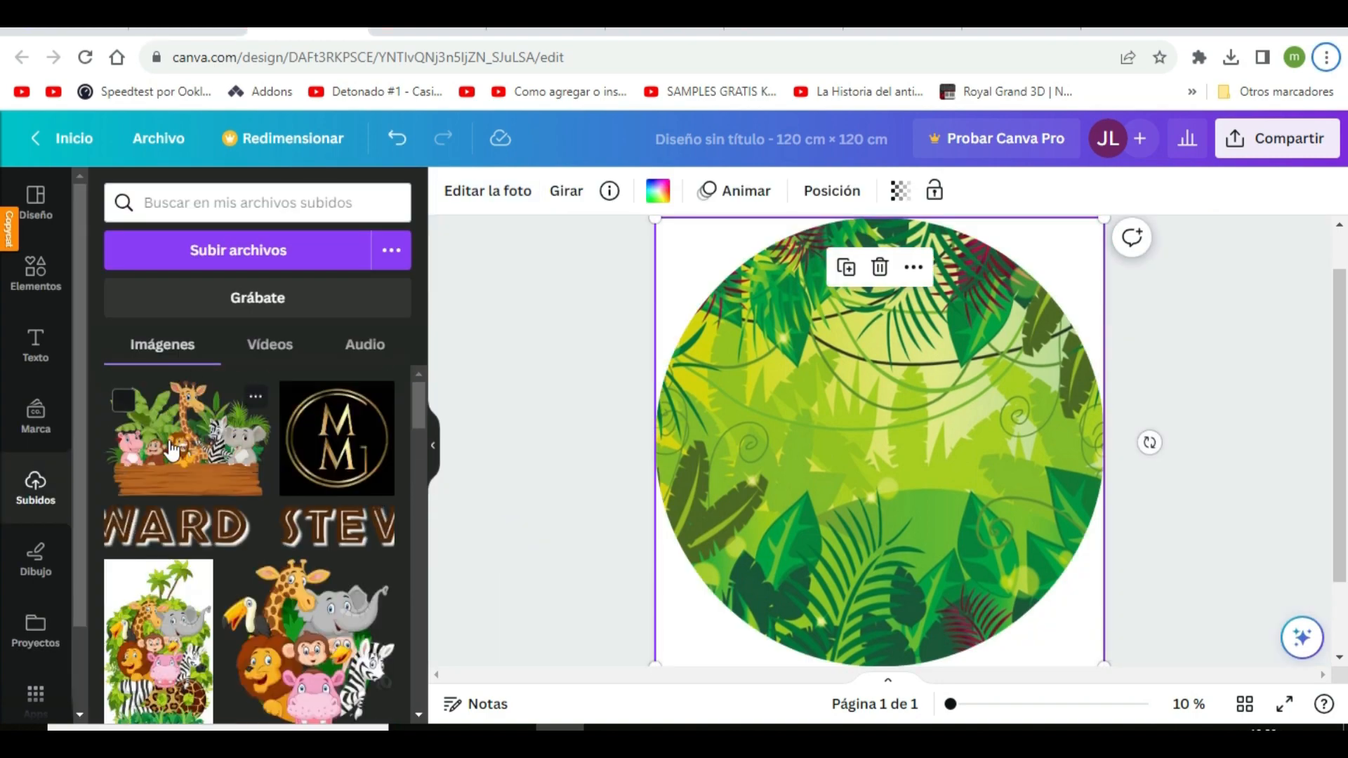
pyautogui.click(175, 445)
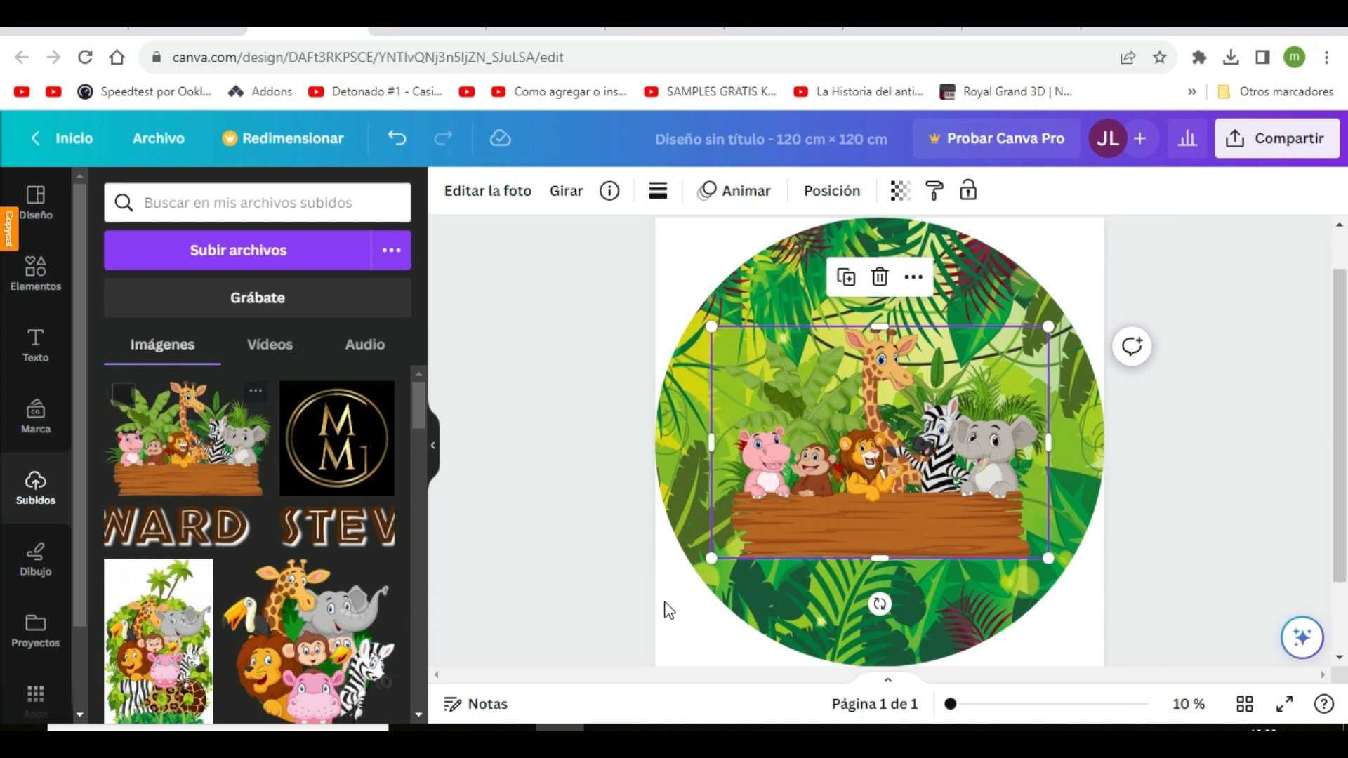
pyautogui.moveTo(708, 562); pyautogui.dragTo(692, 596)
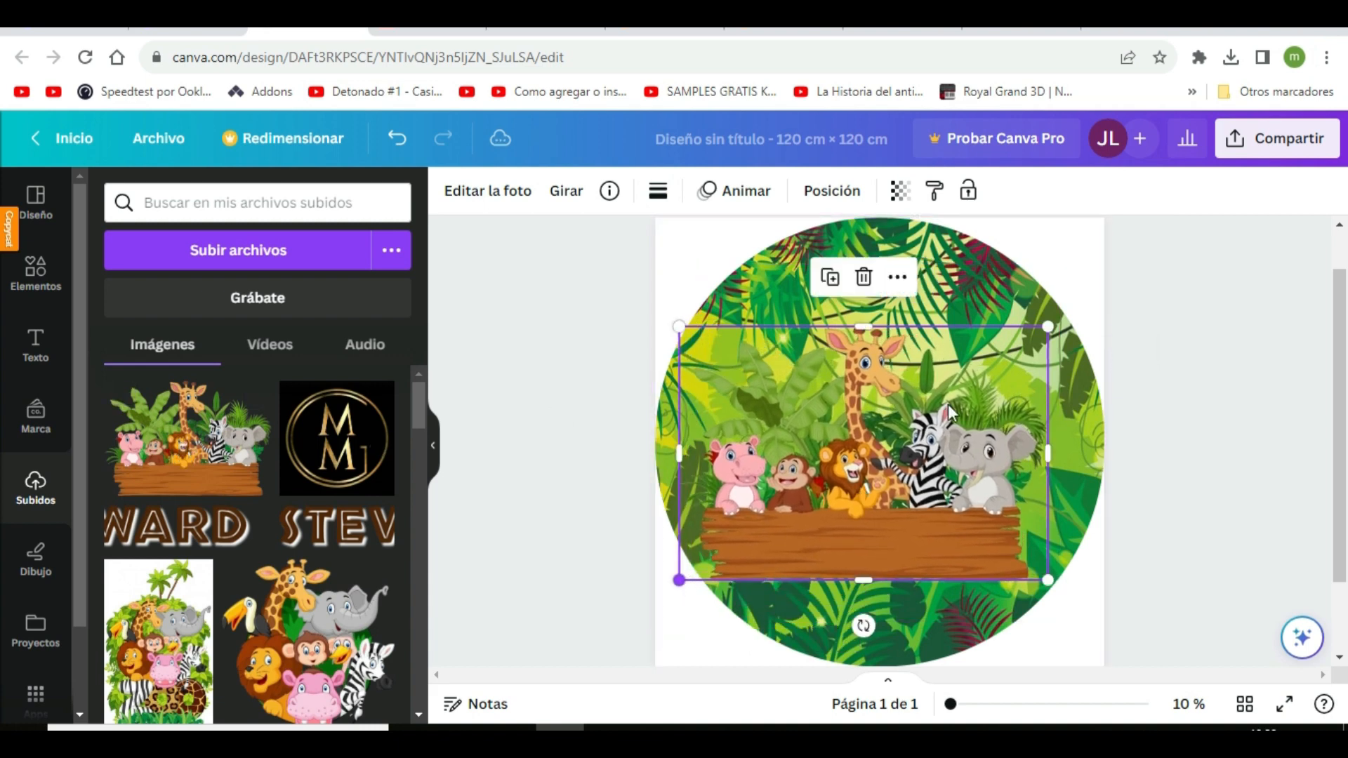
pyautogui.moveTo(1064, 320); pyautogui.dragTo(1089, 301)
pyautogui.moveTo(961, 500); pyautogui.dragTo(951, 487)
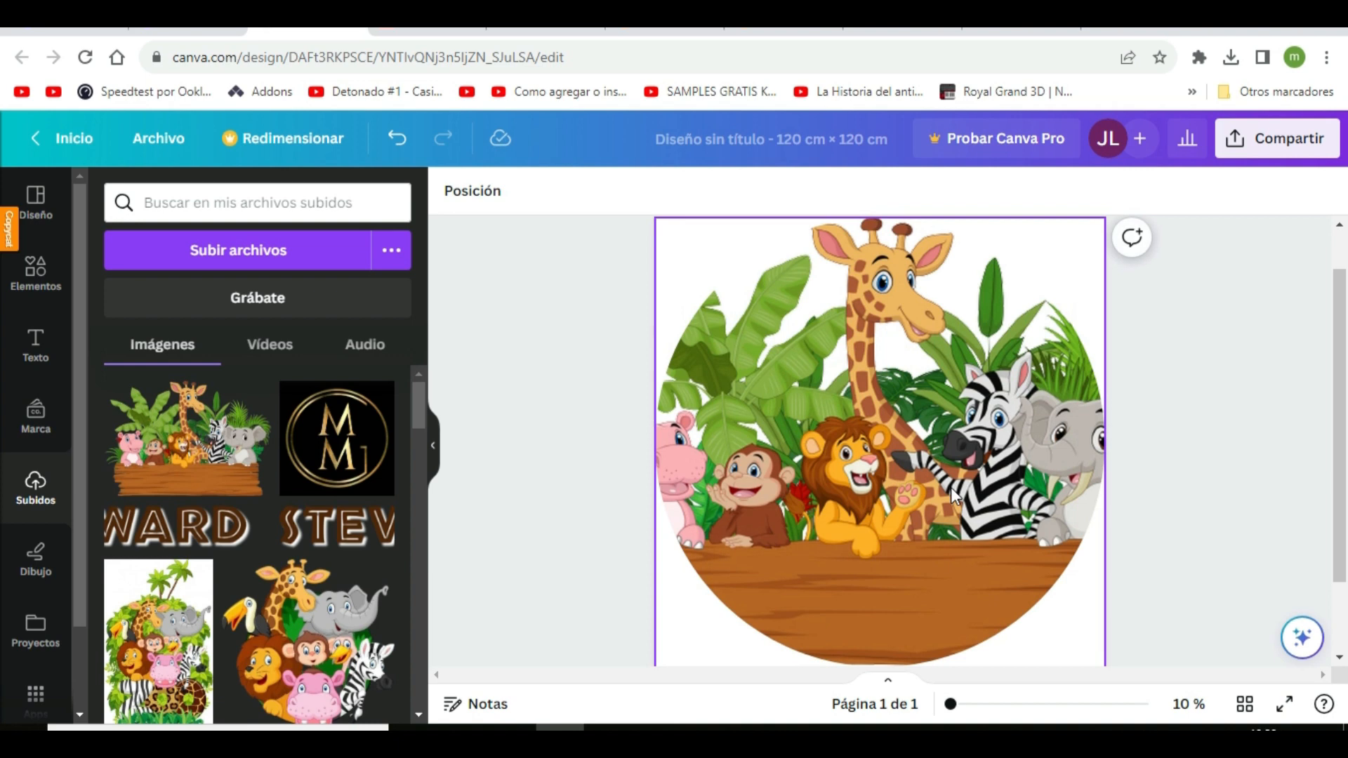
pyautogui.click(398, 140)
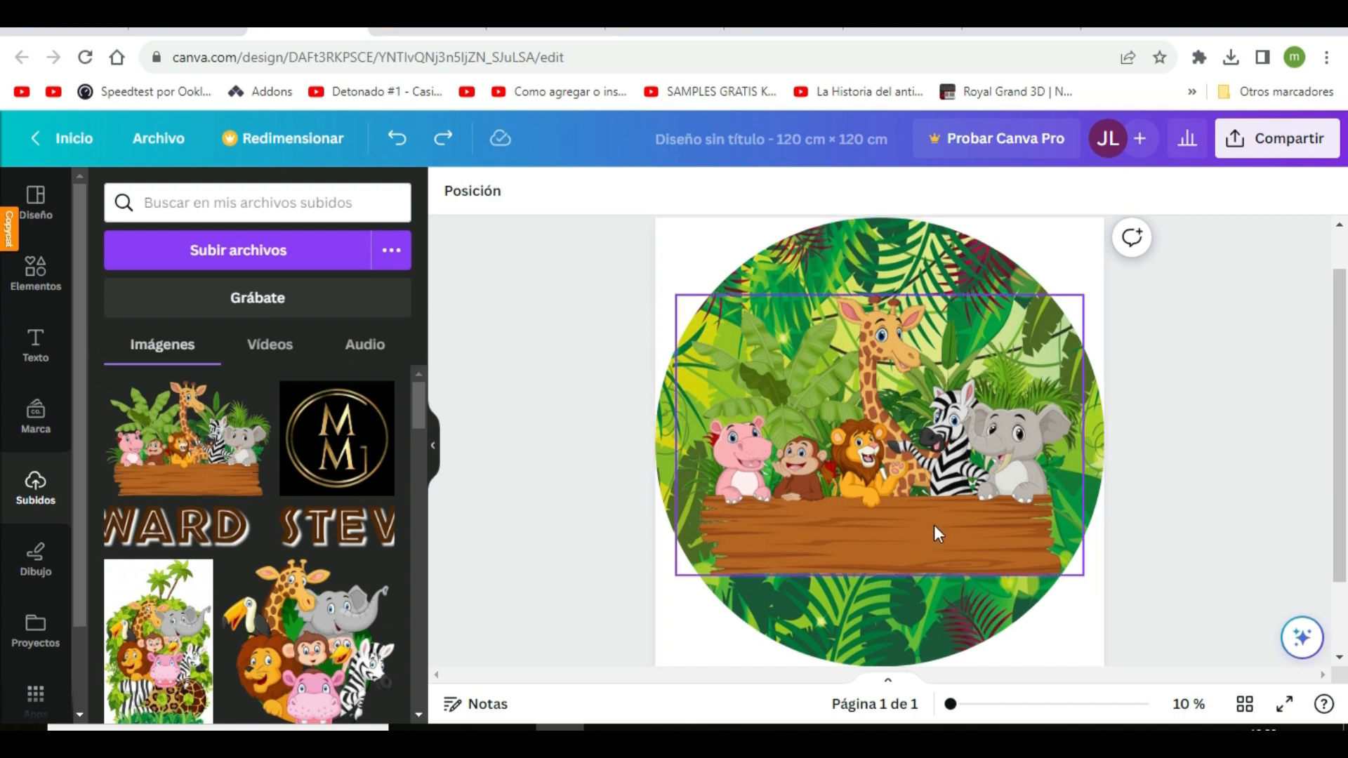
# Move the animals image aside, check the jungle circle's options, and reposition the animals image centred over the circle
pyautogui.moveTo(936, 533); pyautogui.dragTo(1164, 620)
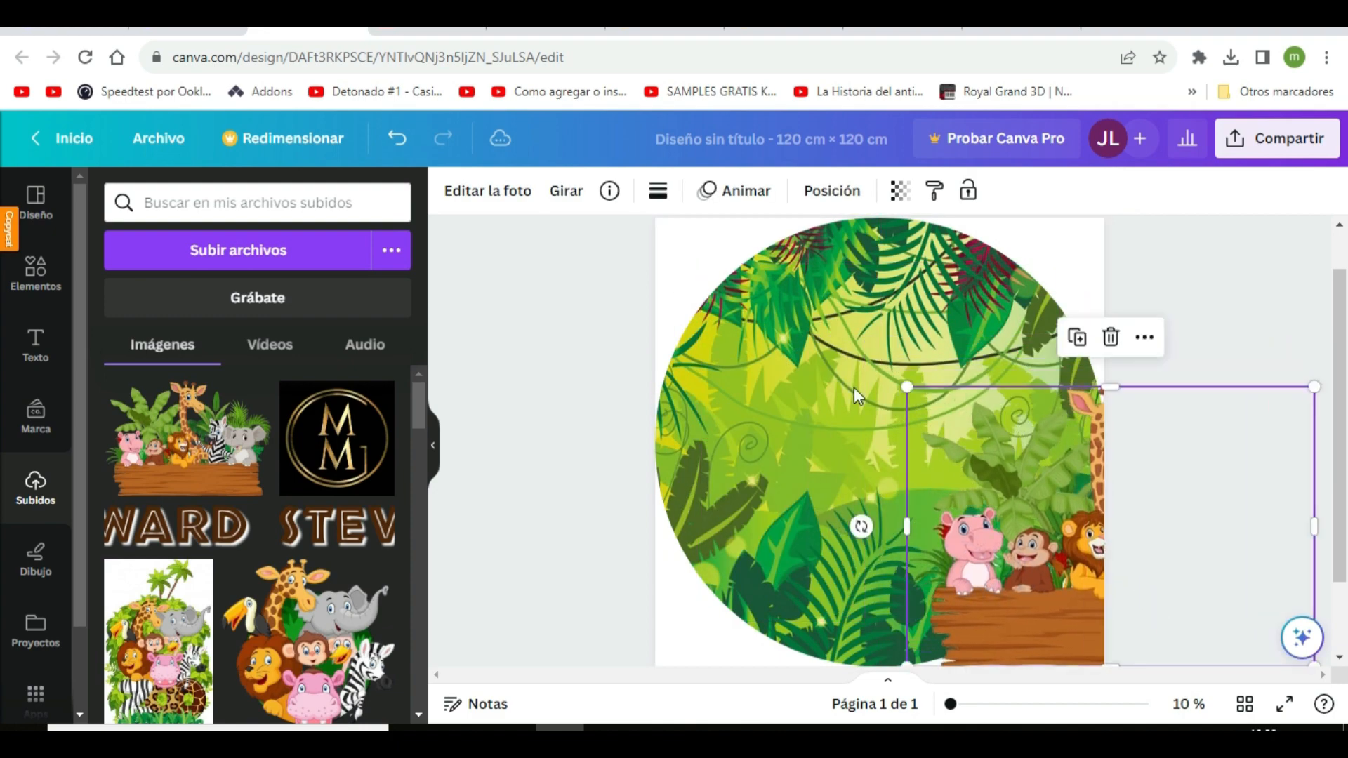
pyautogui.click(800, 407)
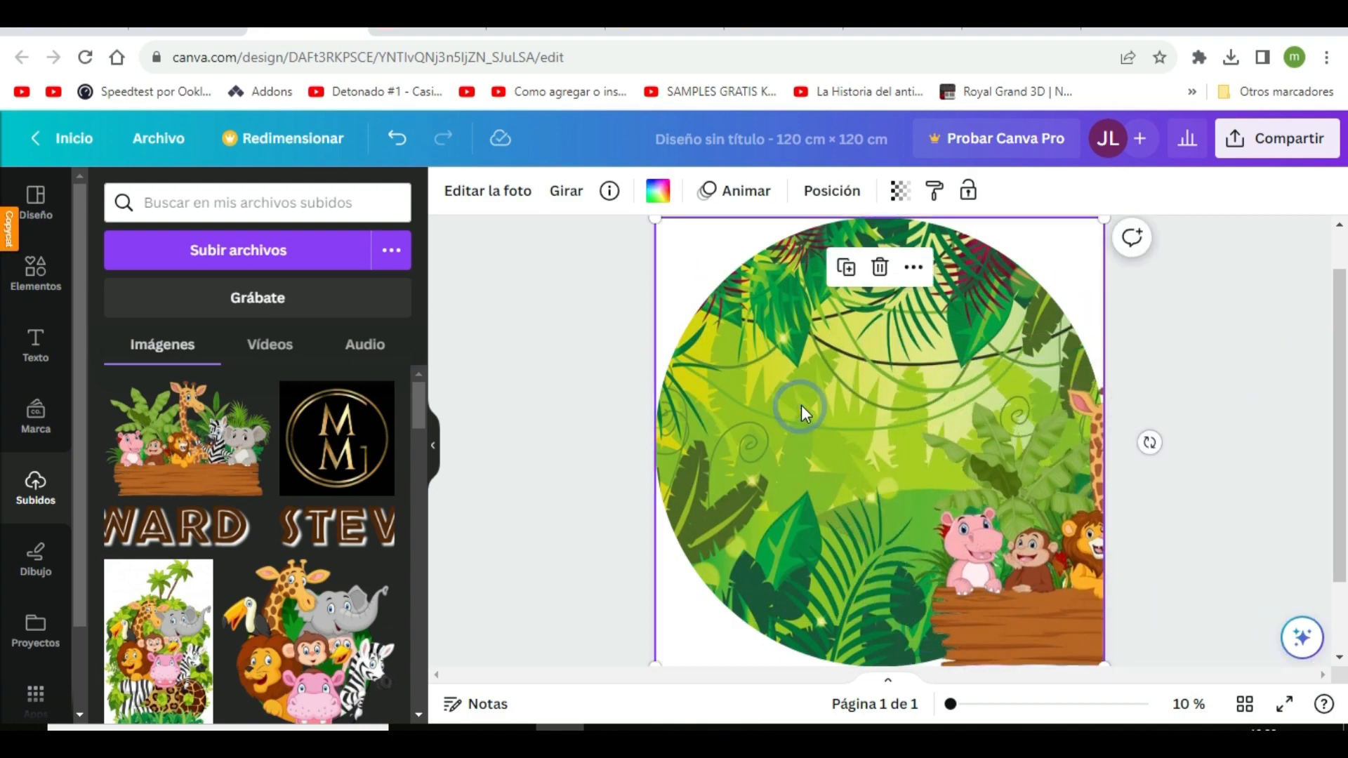
pyautogui.click(919, 268)
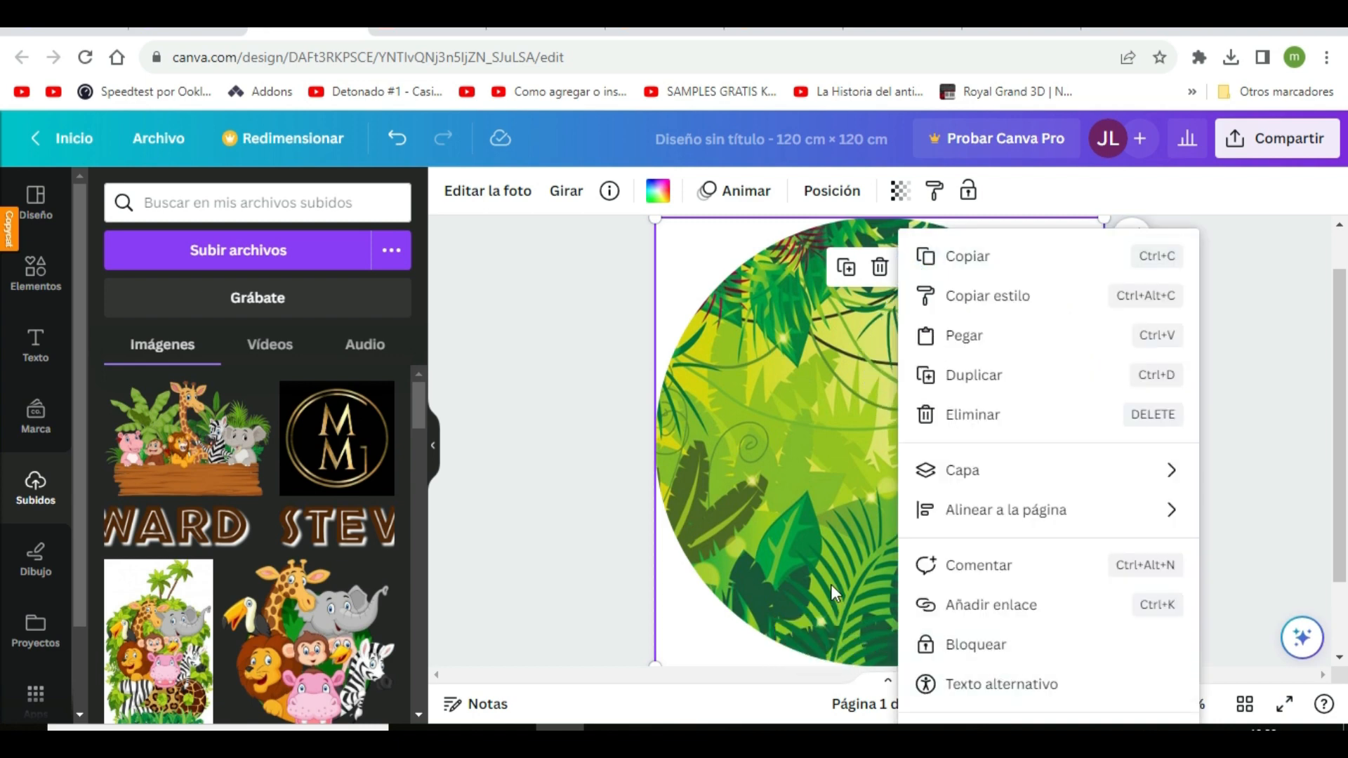
pyautogui.click(938, 524)
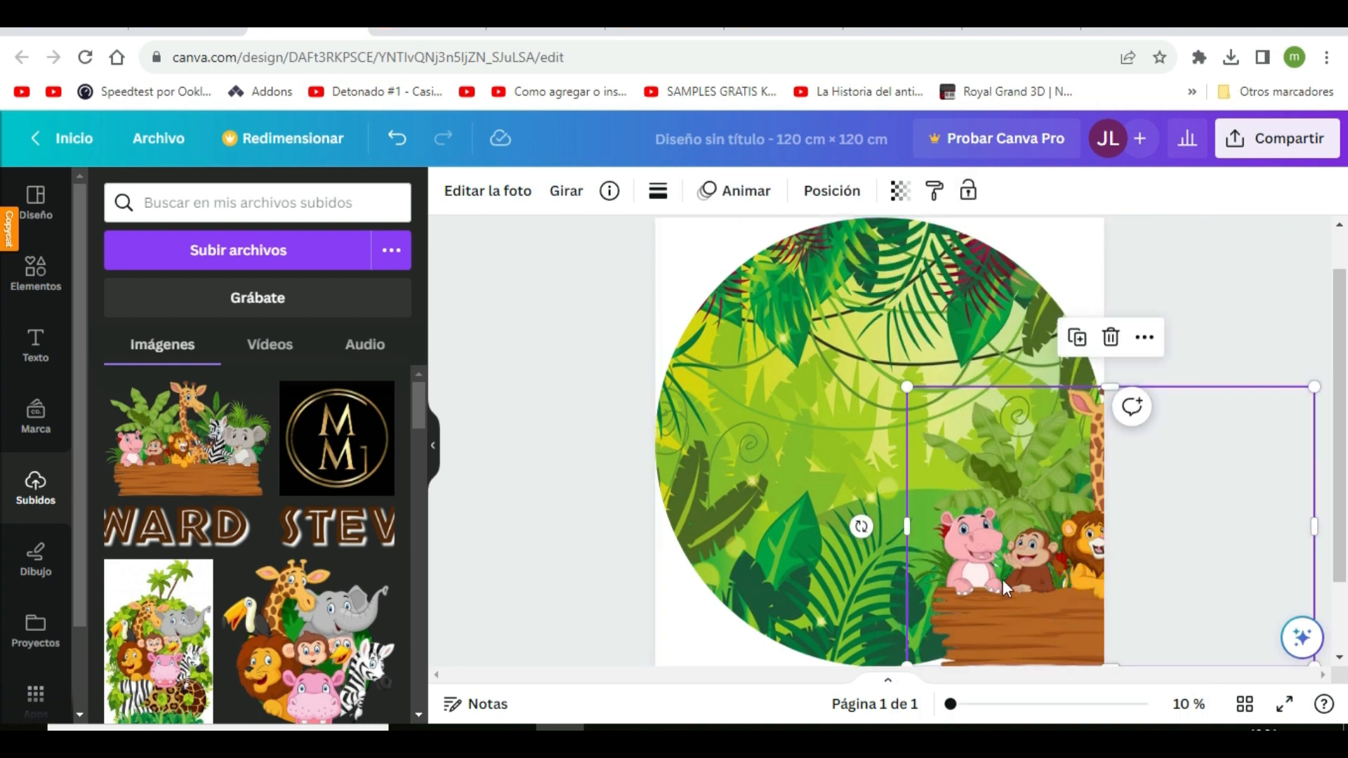
pyautogui.moveTo(1002, 579); pyautogui.dragTo(791, 490)
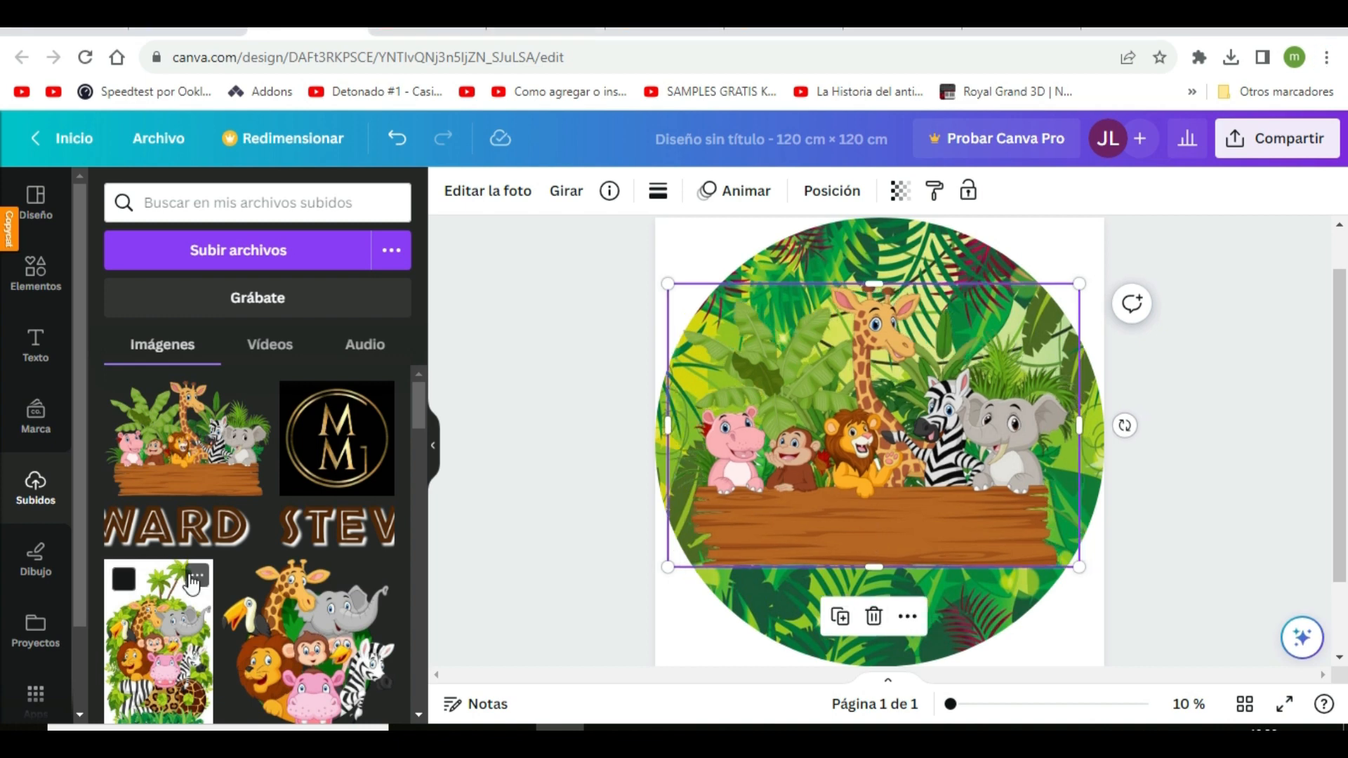
# Add the uploaded toucan image, shrink it, and place it in the circle's upper left beside the giraffe's head
pyautogui.scroll(-5, 192, 597)
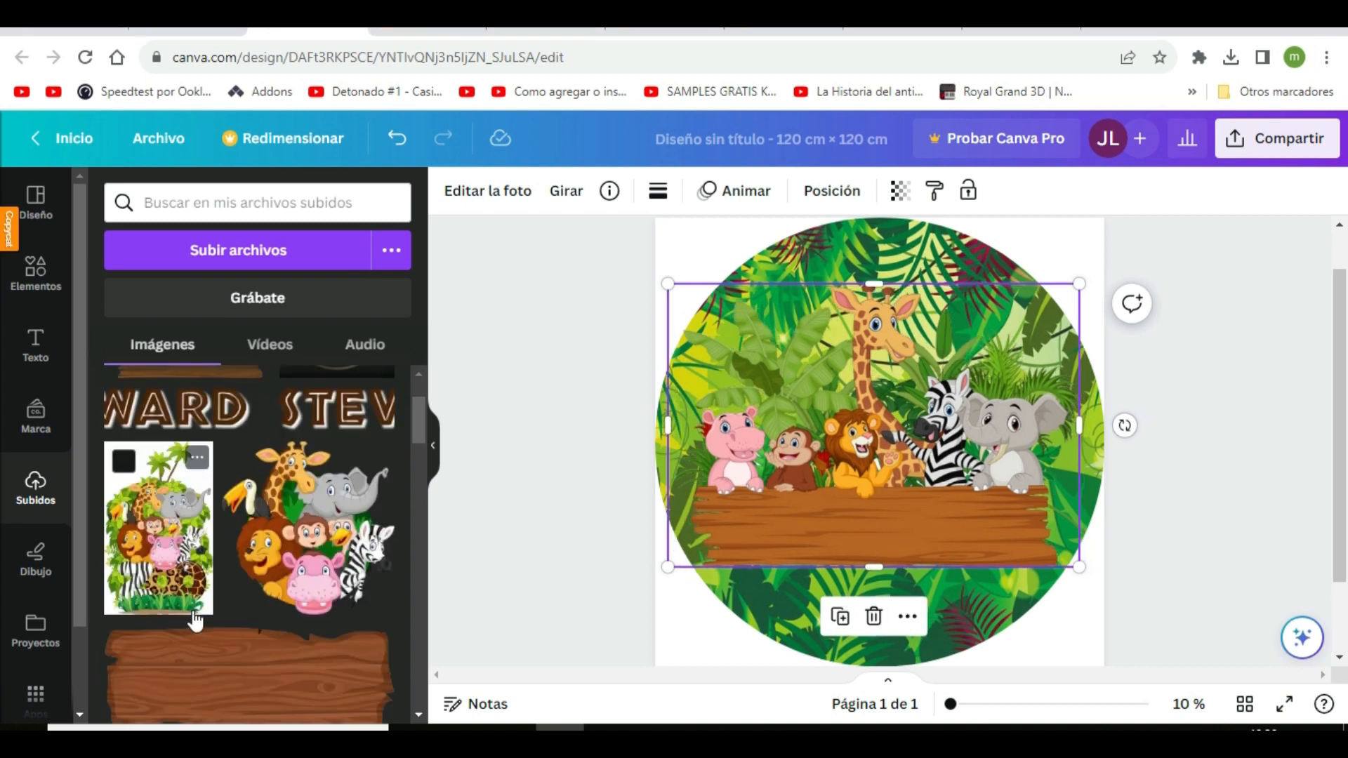
pyautogui.click(327, 649)
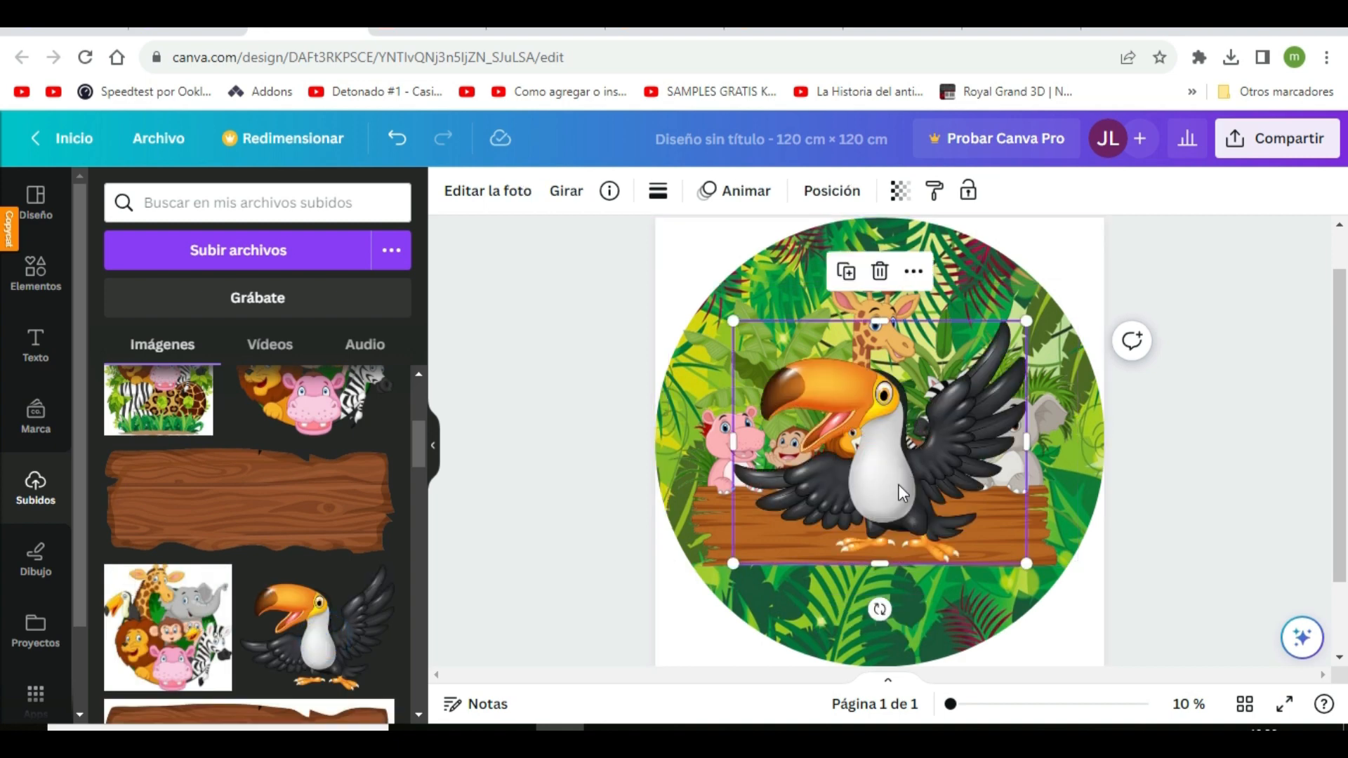
pyautogui.moveTo(901, 493); pyautogui.dragTo(824, 355)
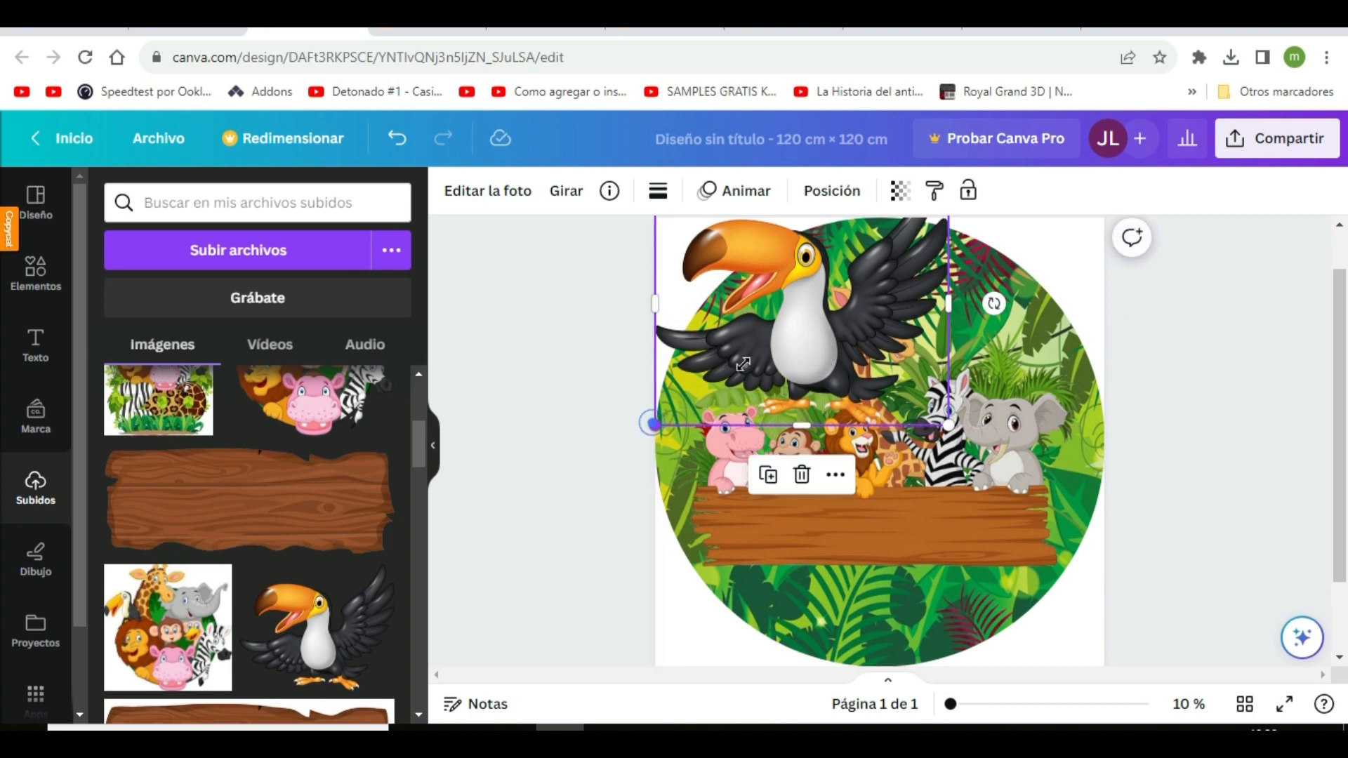
pyautogui.moveTo(653, 424); pyautogui.dragTo(730, 335)
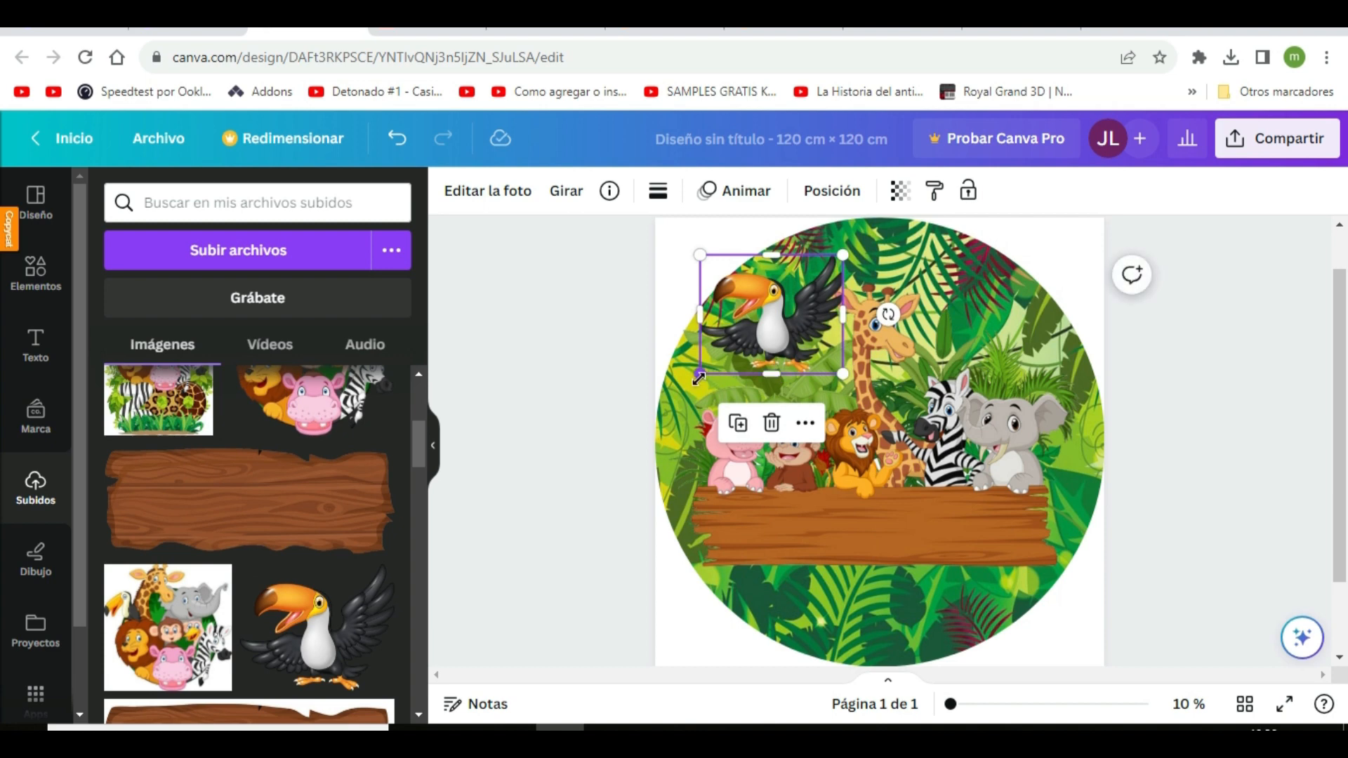
pyautogui.moveTo(699, 378); pyautogui.dragTo(719, 360)
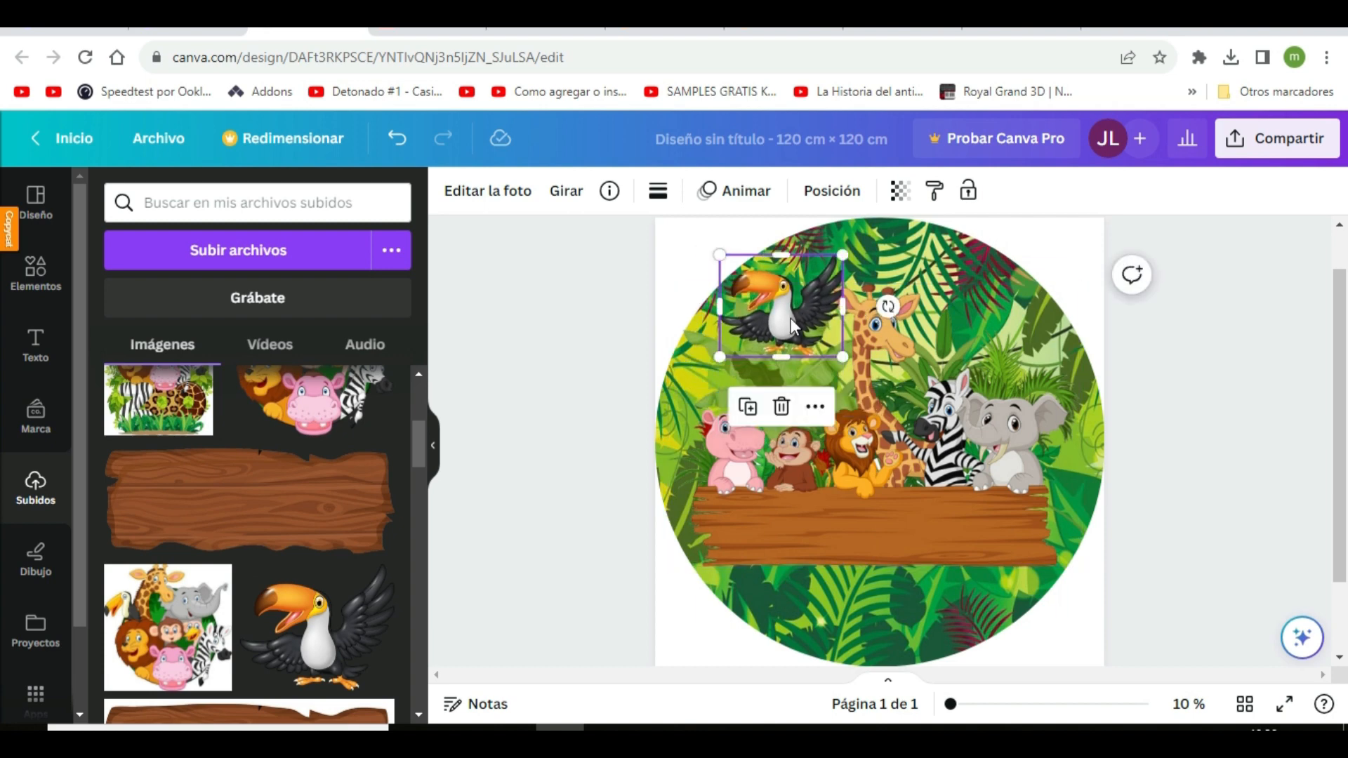
pyautogui.moveTo(792, 324); pyautogui.dragTo(782, 335)
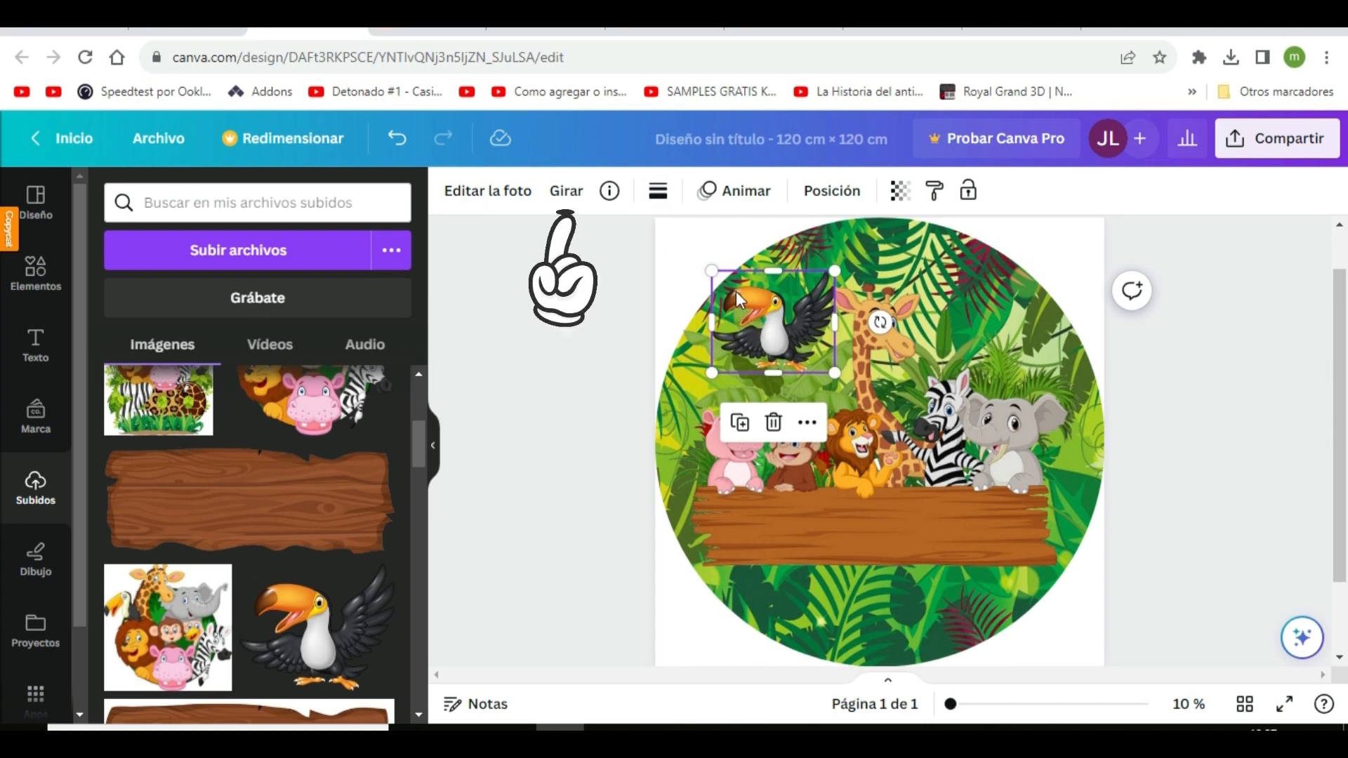
# Flip the toucan horizontally, then shrink it slightly and shift it a little away from the giraffe
pyautogui.click(568, 200)
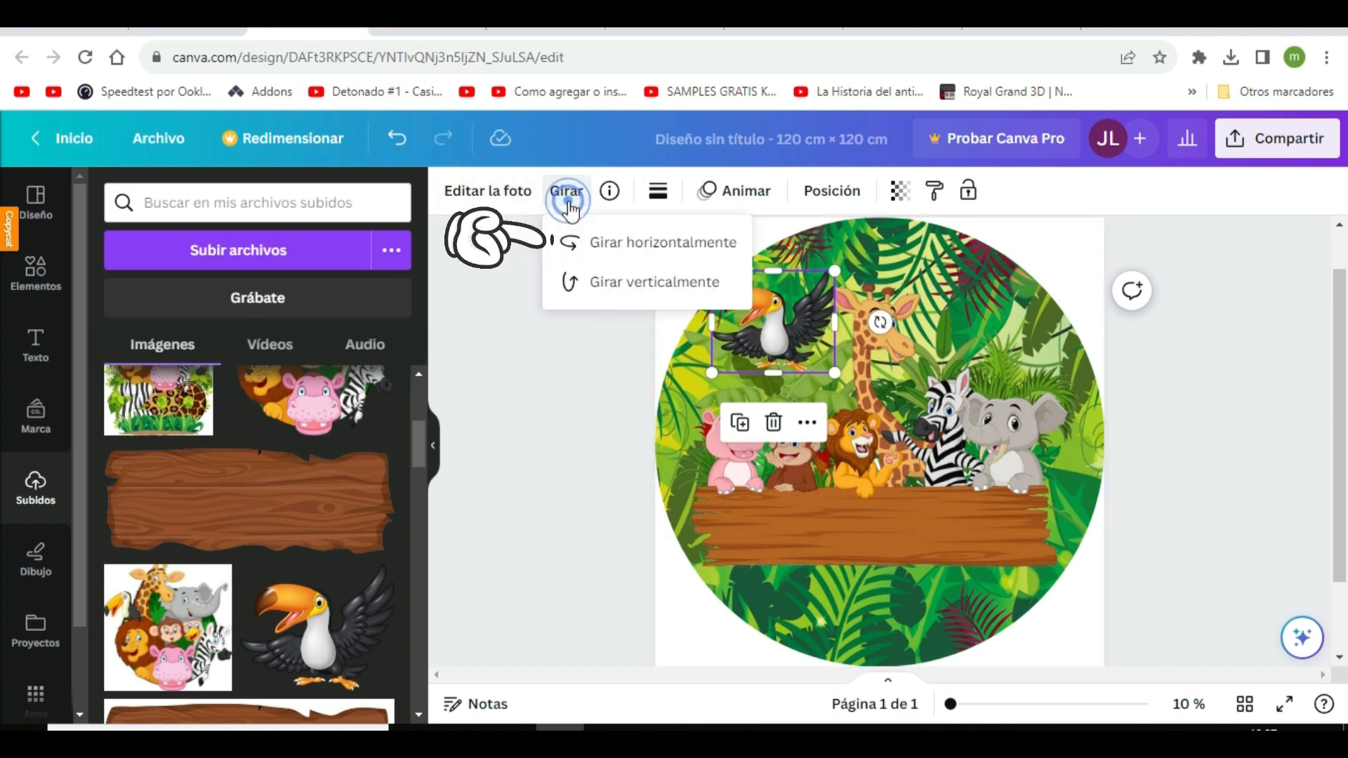
pyautogui.click(652, 246)
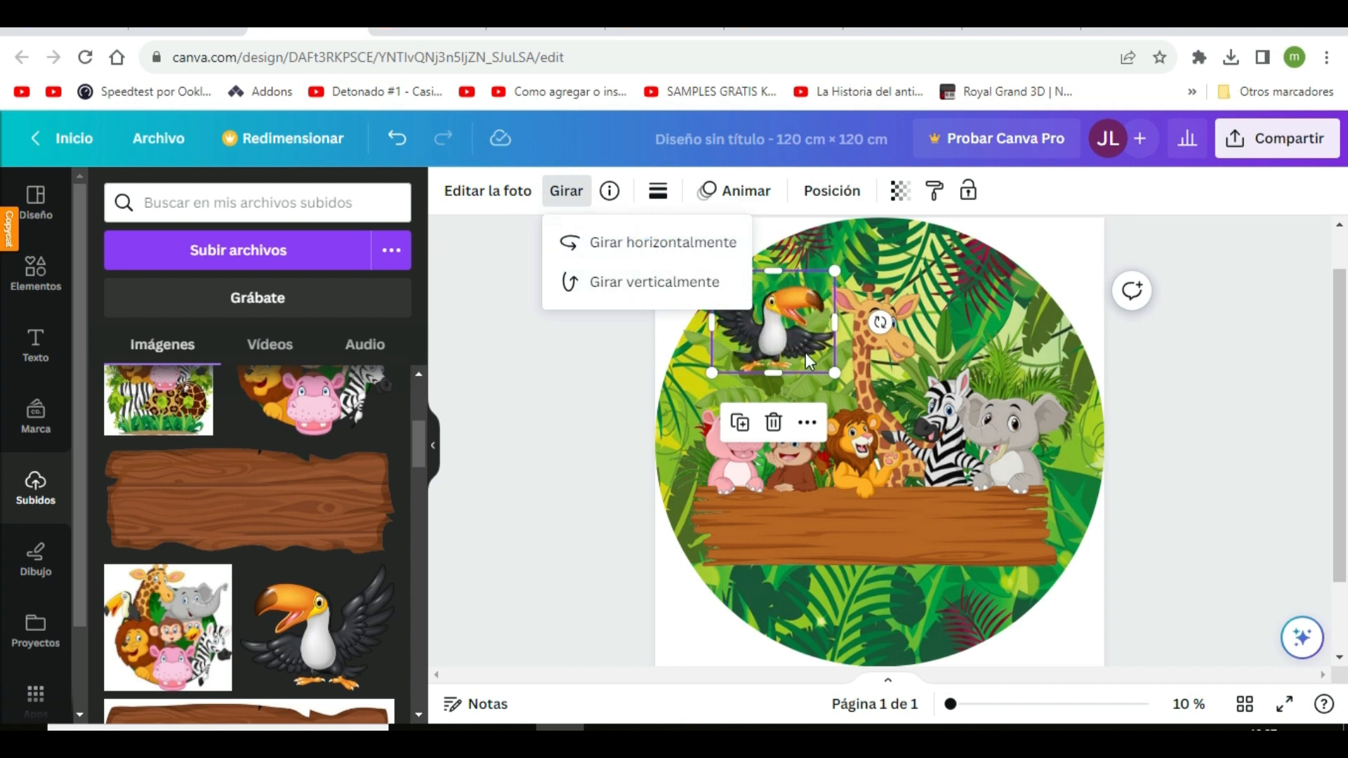
pyautogui.click(602, 360)
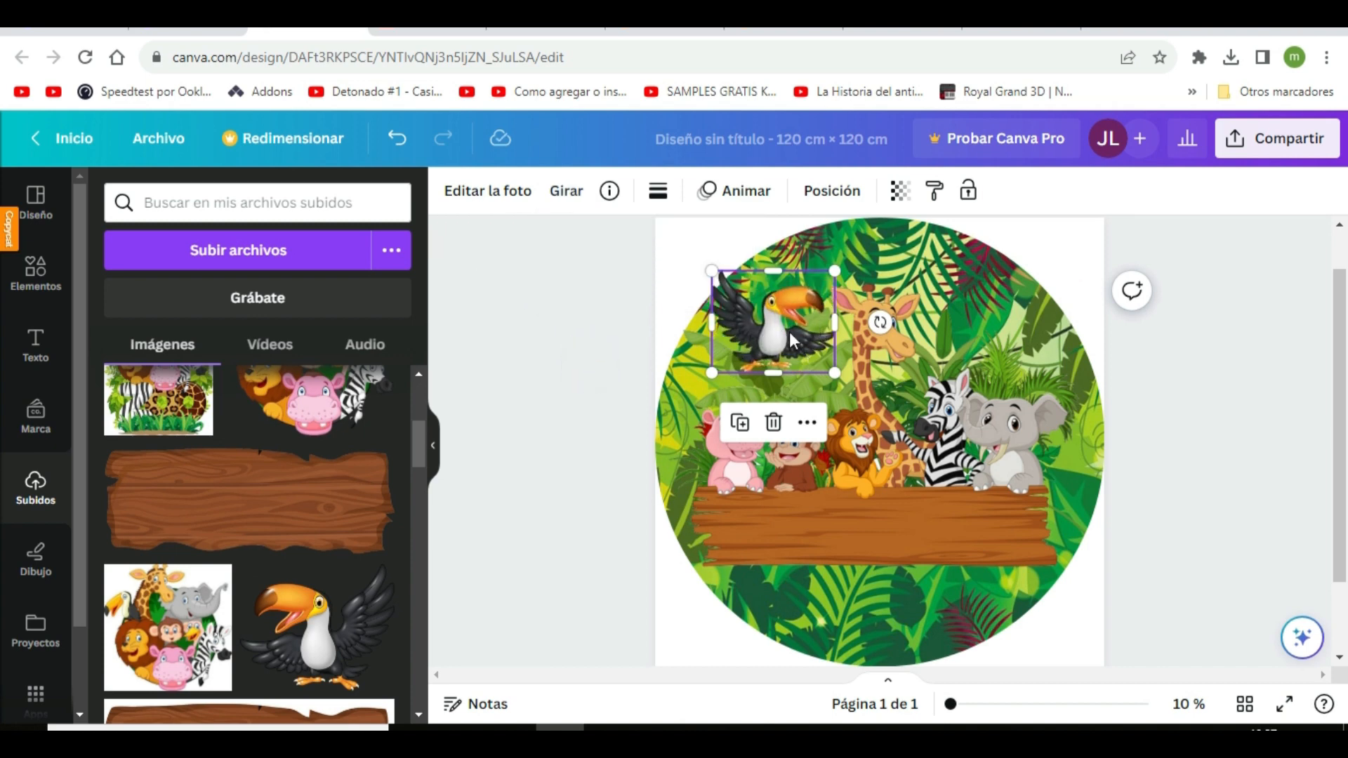
pyautogui.moveTo(712, 271); pyautogui.dragTo(743, 297)
pyautogui.moveTo(797, 354)
pyautogui.mouseDown()
pyautogui.moveTo(765, 343)
pyautogui.moveTo(784, 350)
pyautogui.mouseUp()
pyautogui.click(625, 316)
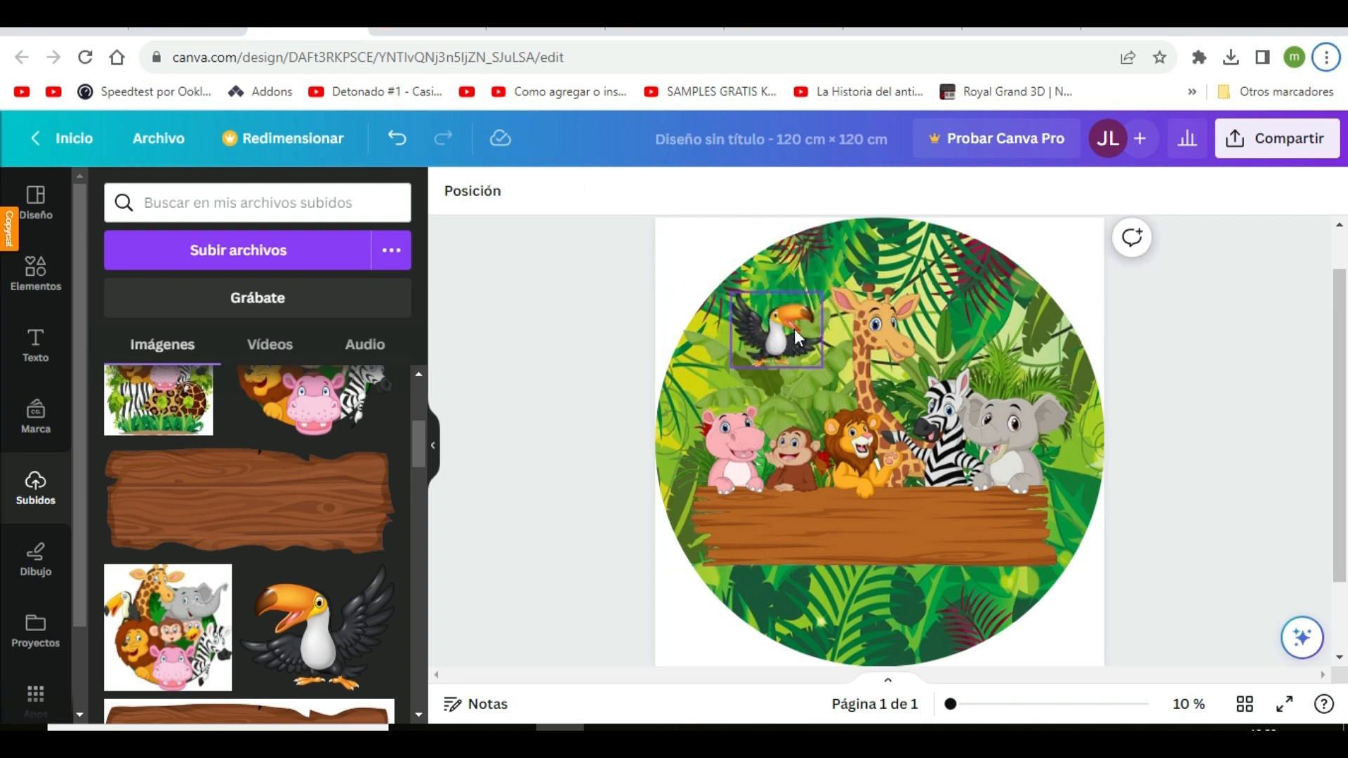
# Tilt the toucan slightly clockwise and reduce its size a little more
pyautogui.click(778, 349)
pyautogui.moveTo(868, 332); pyautogui.dragTo(865, 348)
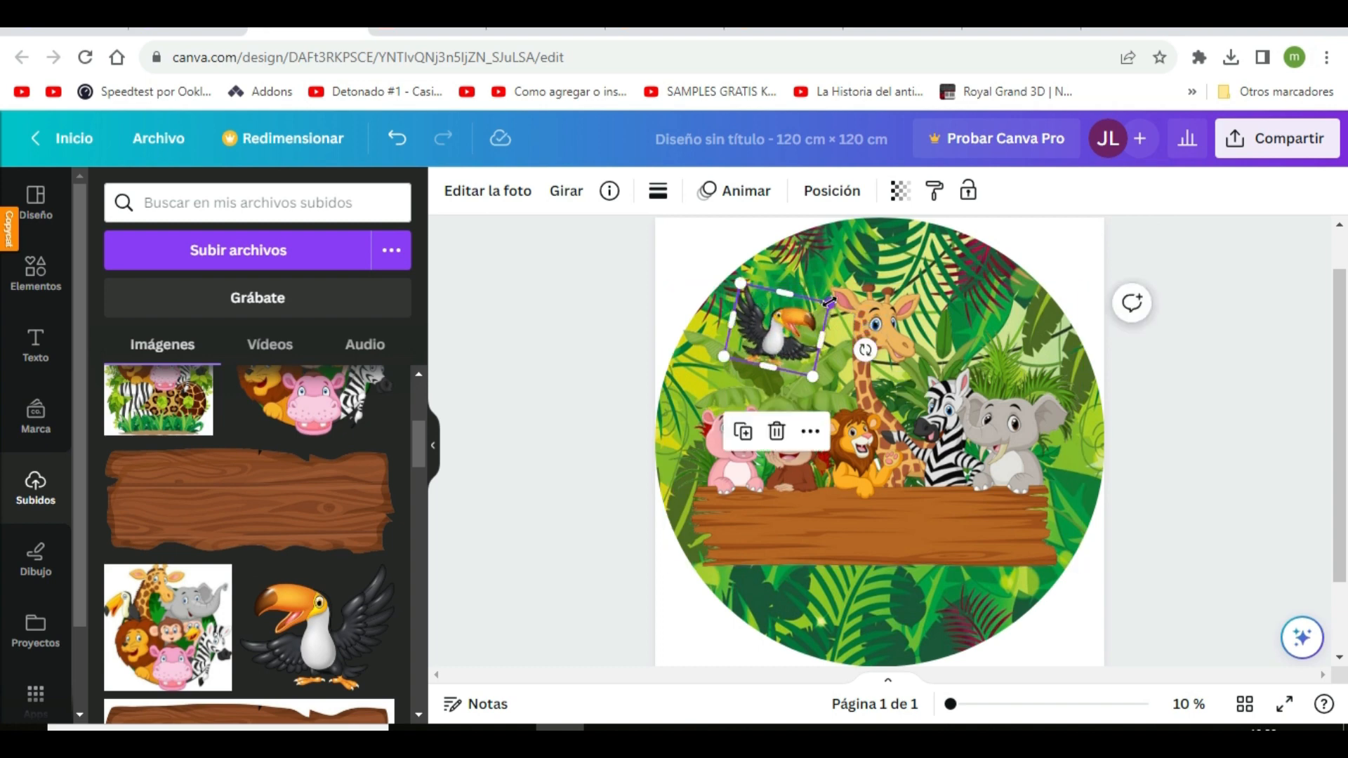
pyautogui.moveTo(829, 302); pyautogui.dragTo(823, 307)
pyautogui.click(560, 299)
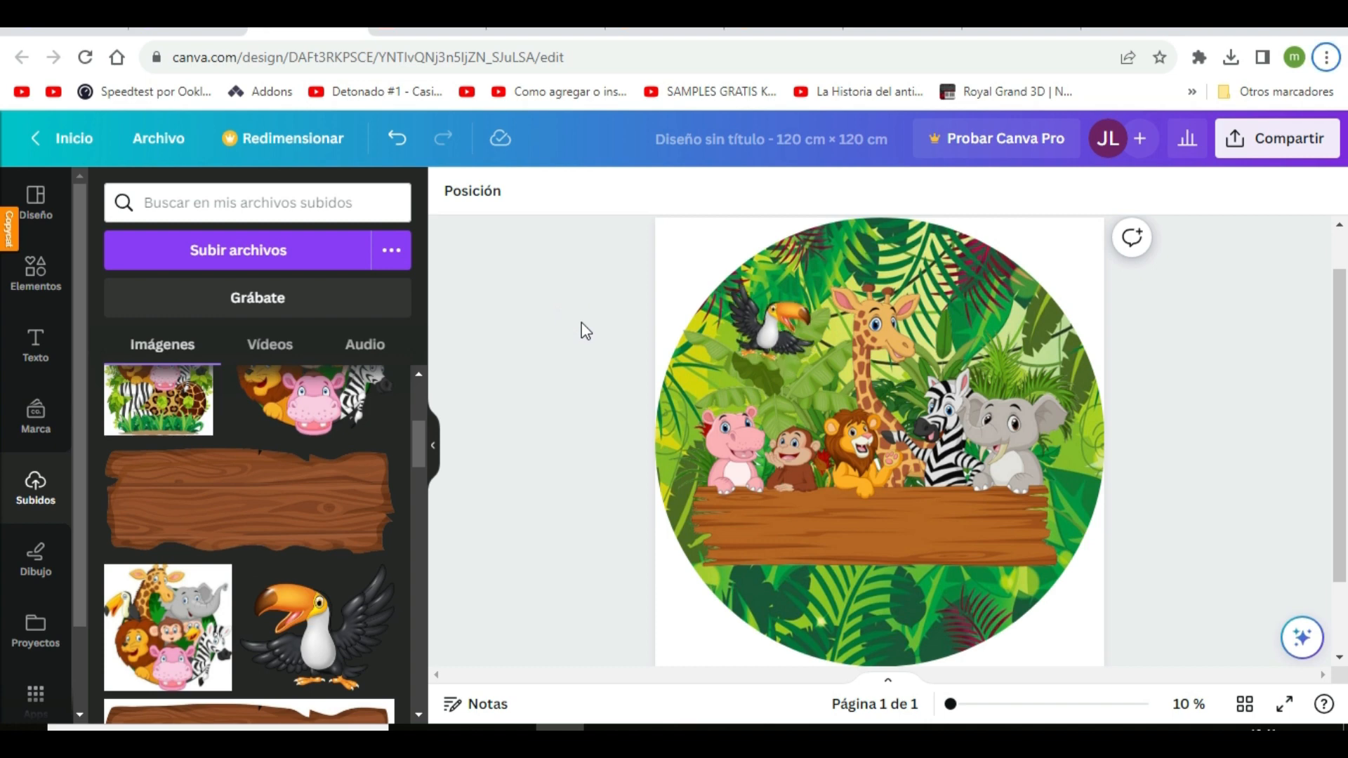
# Search Google in a new browser tab for "fuente african" and open Font Meme's African font page
pyautogui.click(35, 344)
pyautogui.click(35, 488)
pyautogui.click(1103, 29)
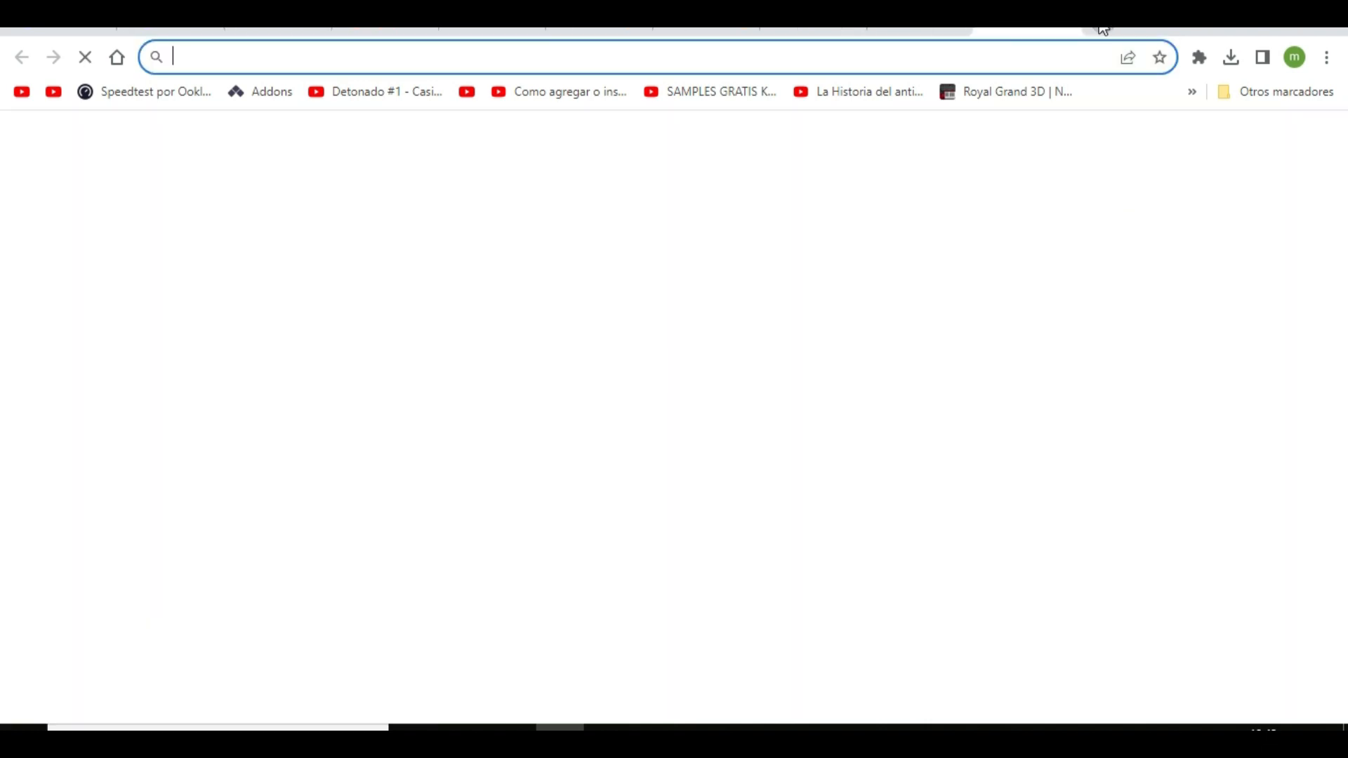
pyautogui.click(640, 422)
pyautogui.write('fu')
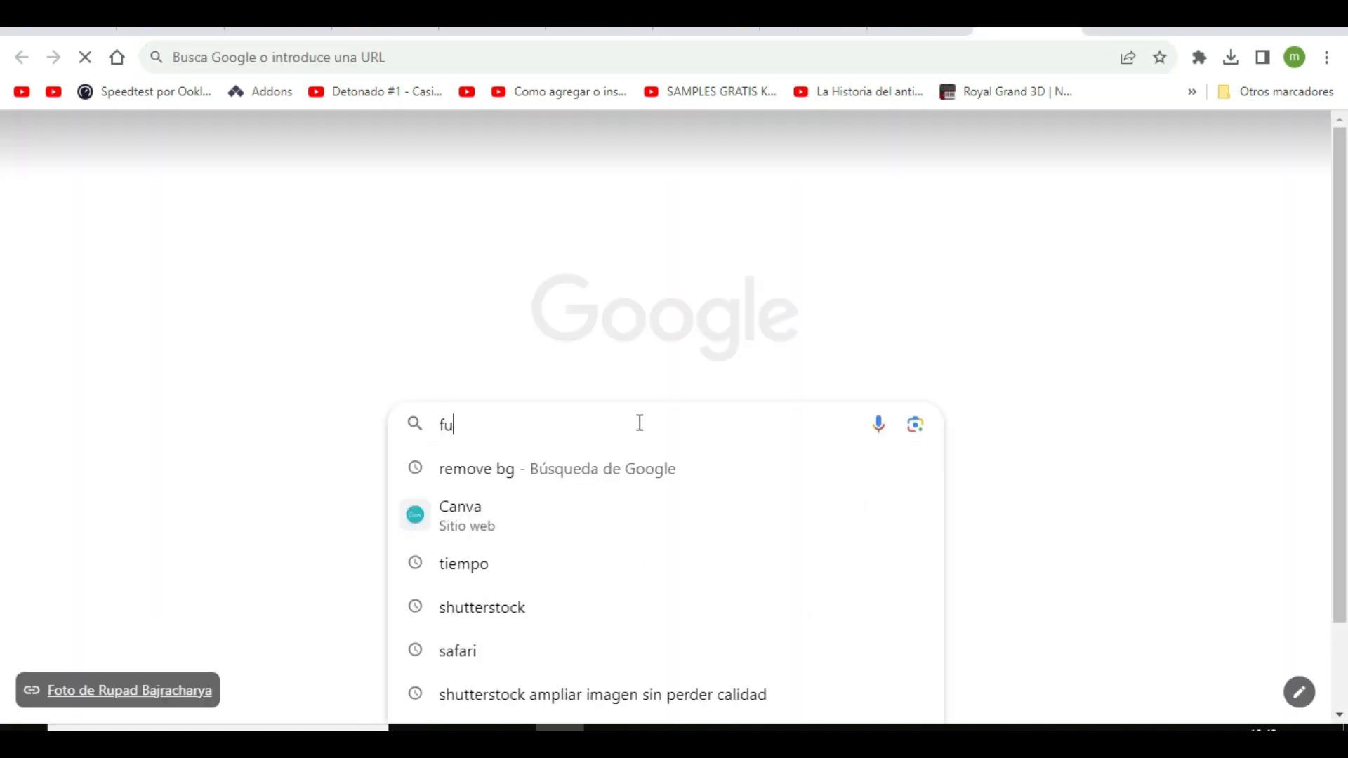
pyautogui.write('ente african')
pyautogui.press('Return')
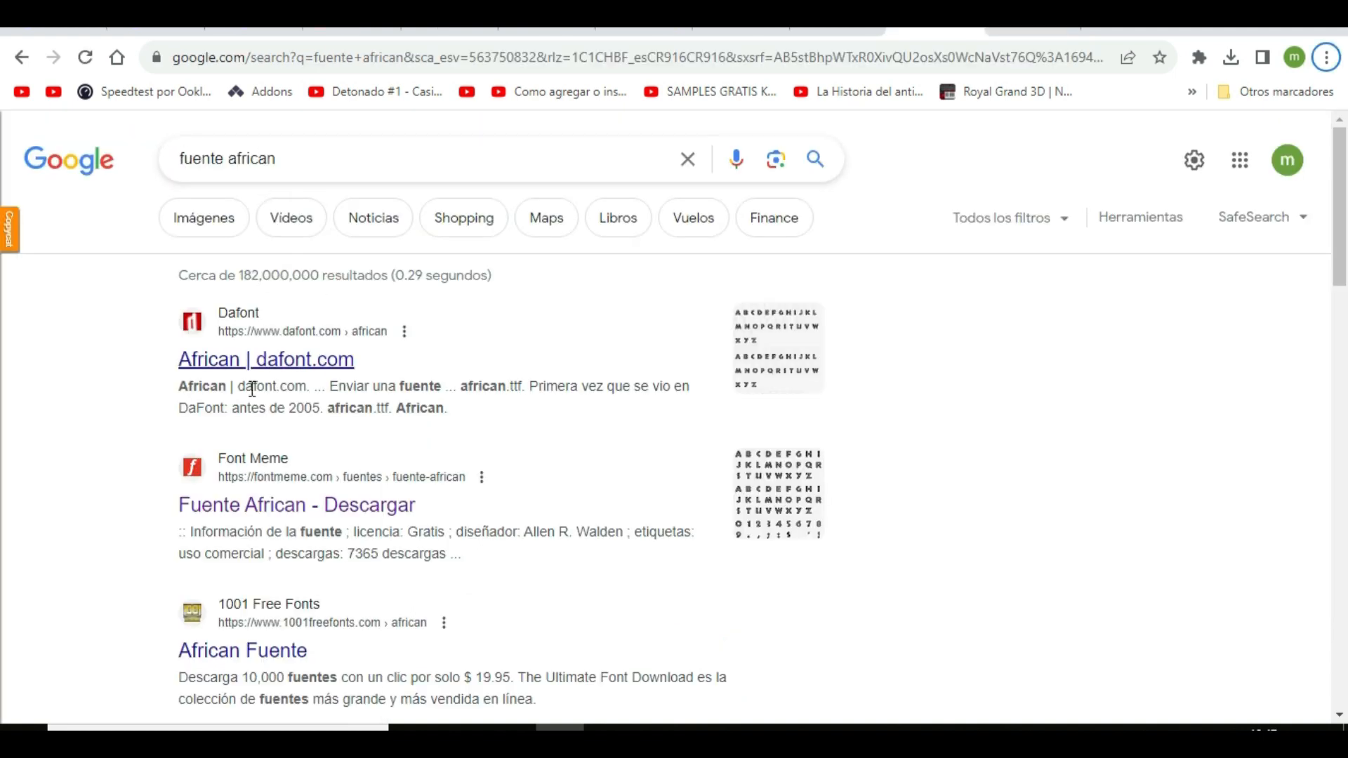
pyautogui.click(251, 507)
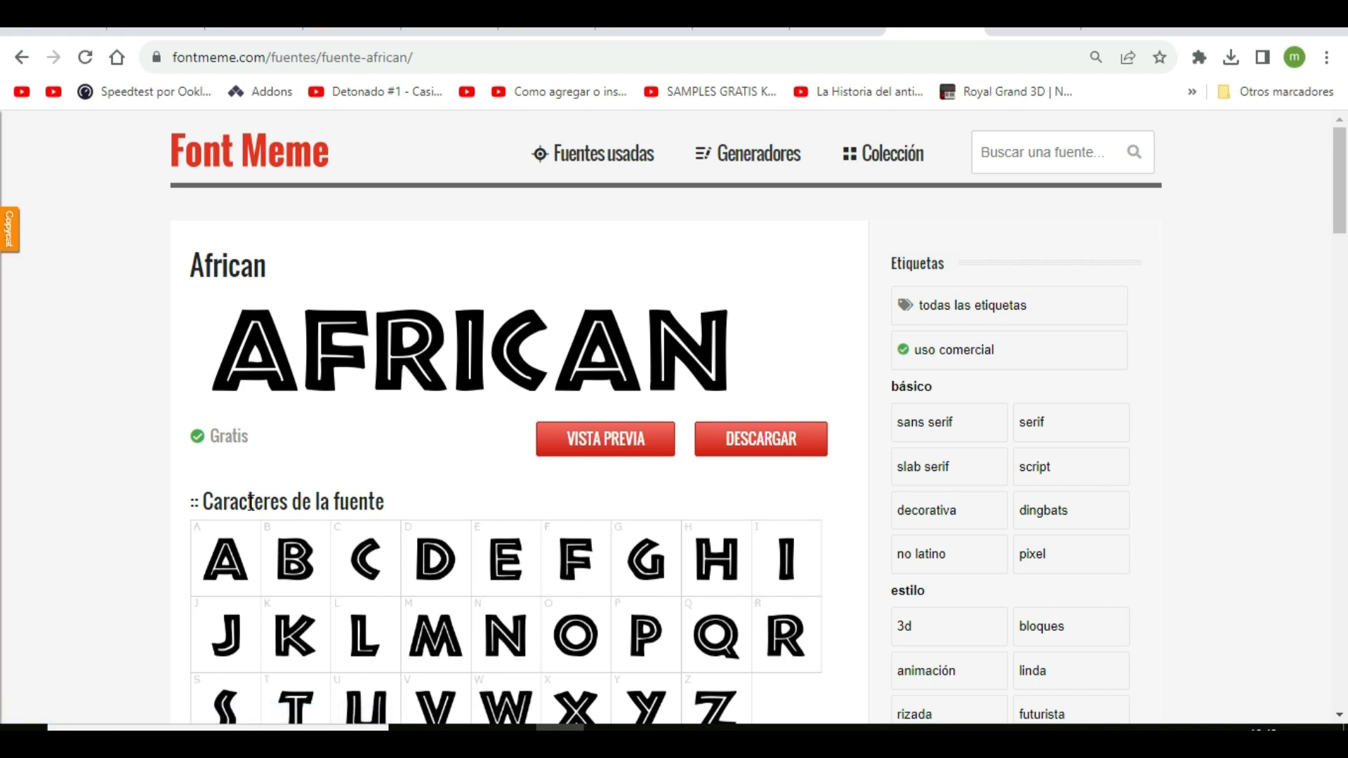
# Set the text colour in the African font preview generator to dark brown 5C2603, after trying green 2A7E2E
pyautogui.scroll(-15, 526, 633)
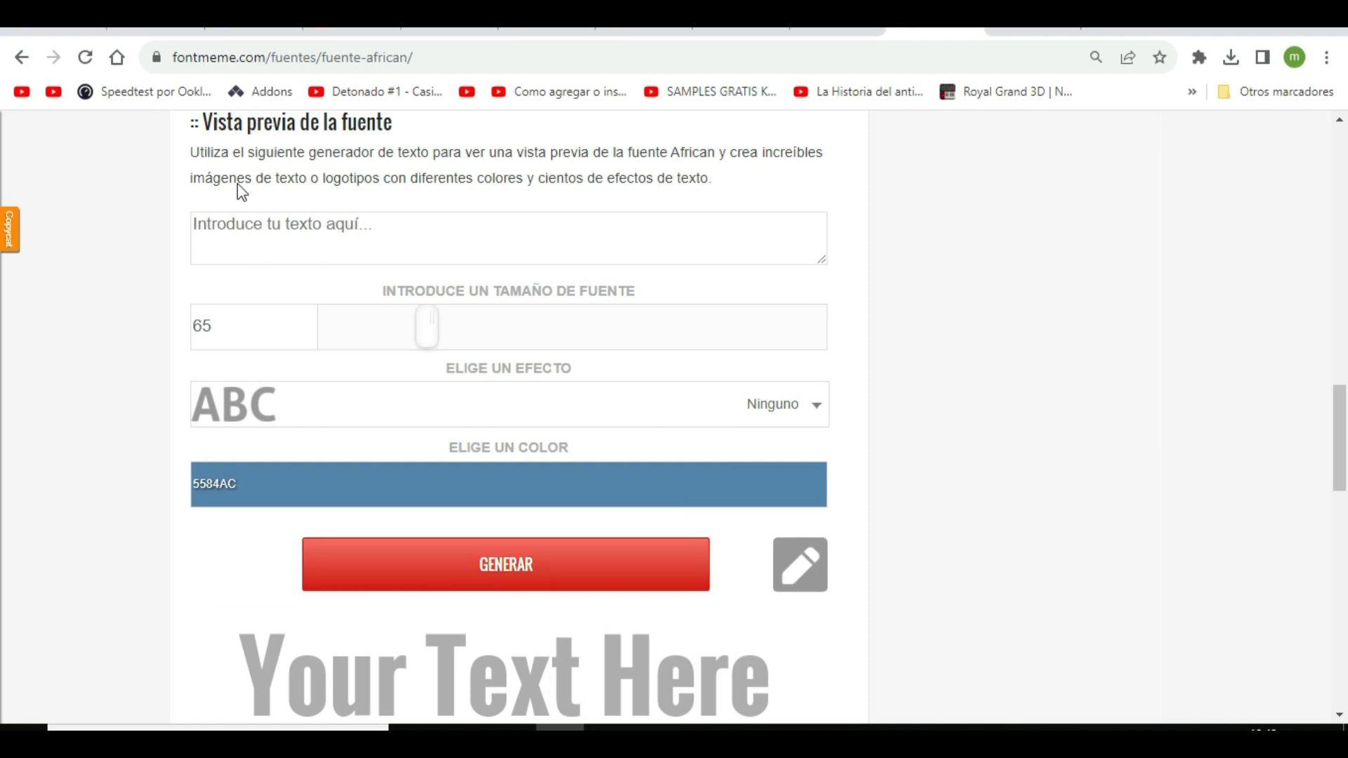
pyautogui.click(315, 224)
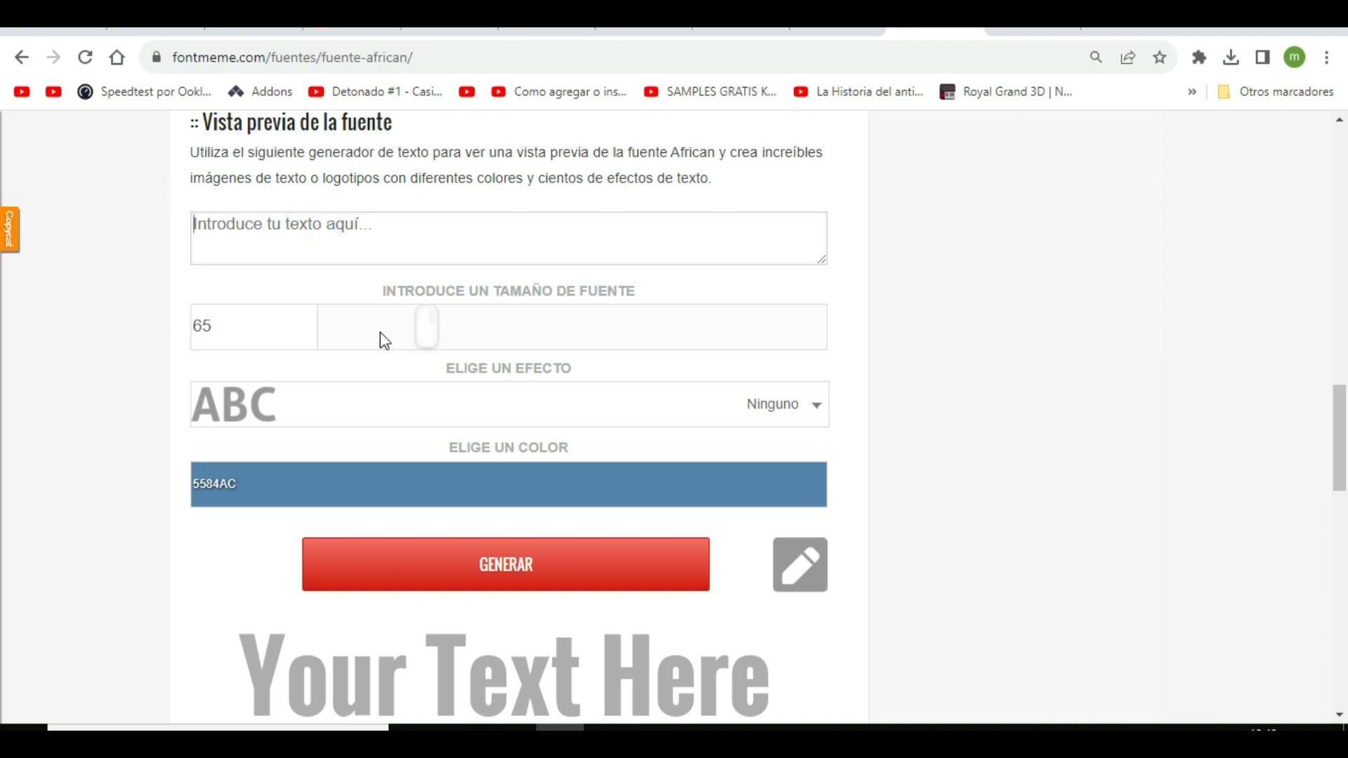
pyautogui.click(469, 484)
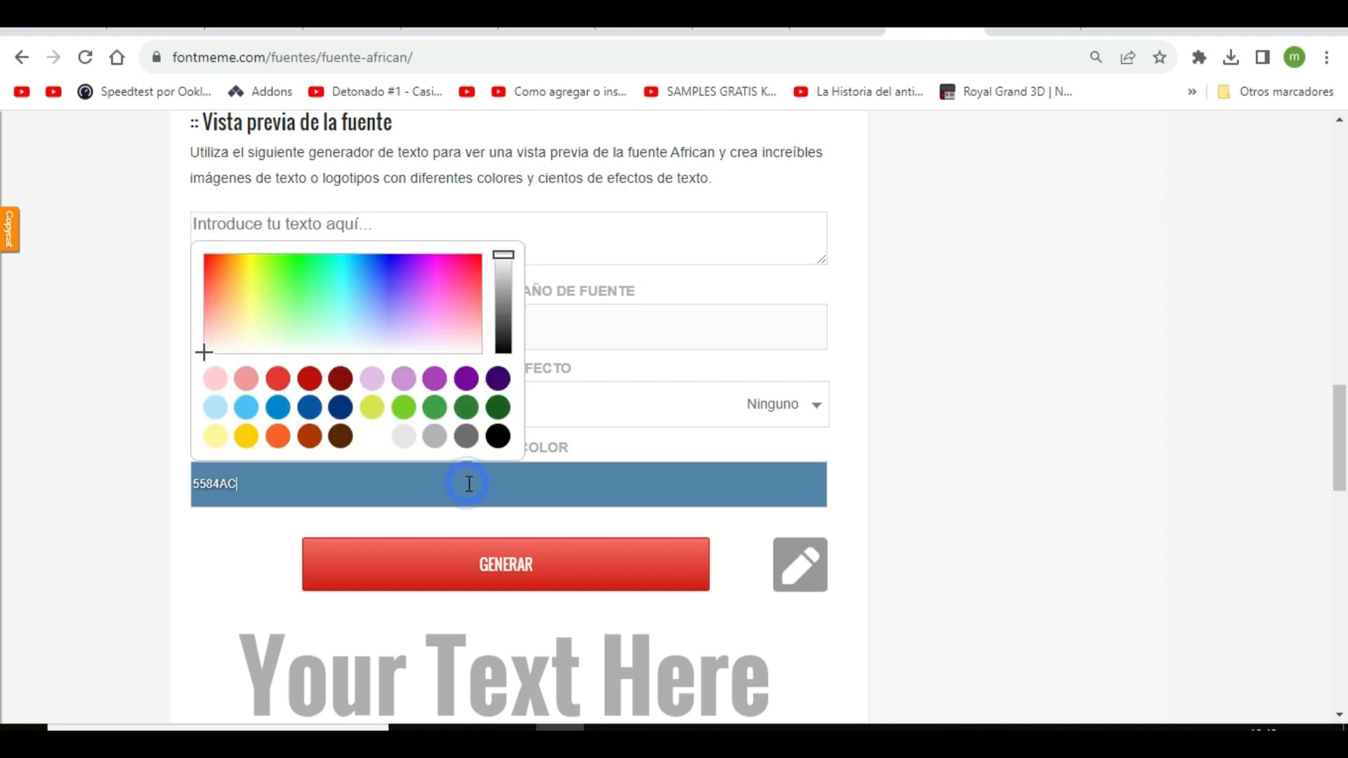
pyautogui.click(467, 413)
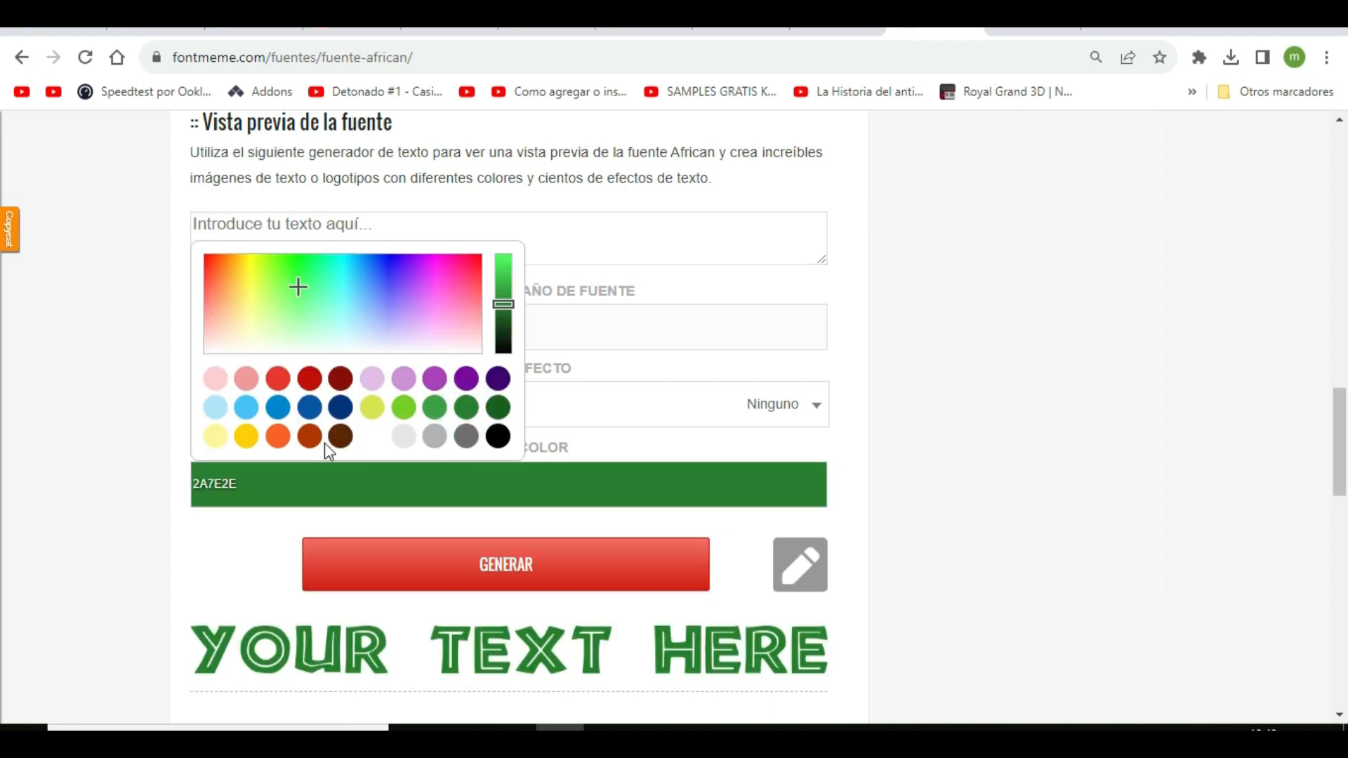
pyautogui.click(342, 436)
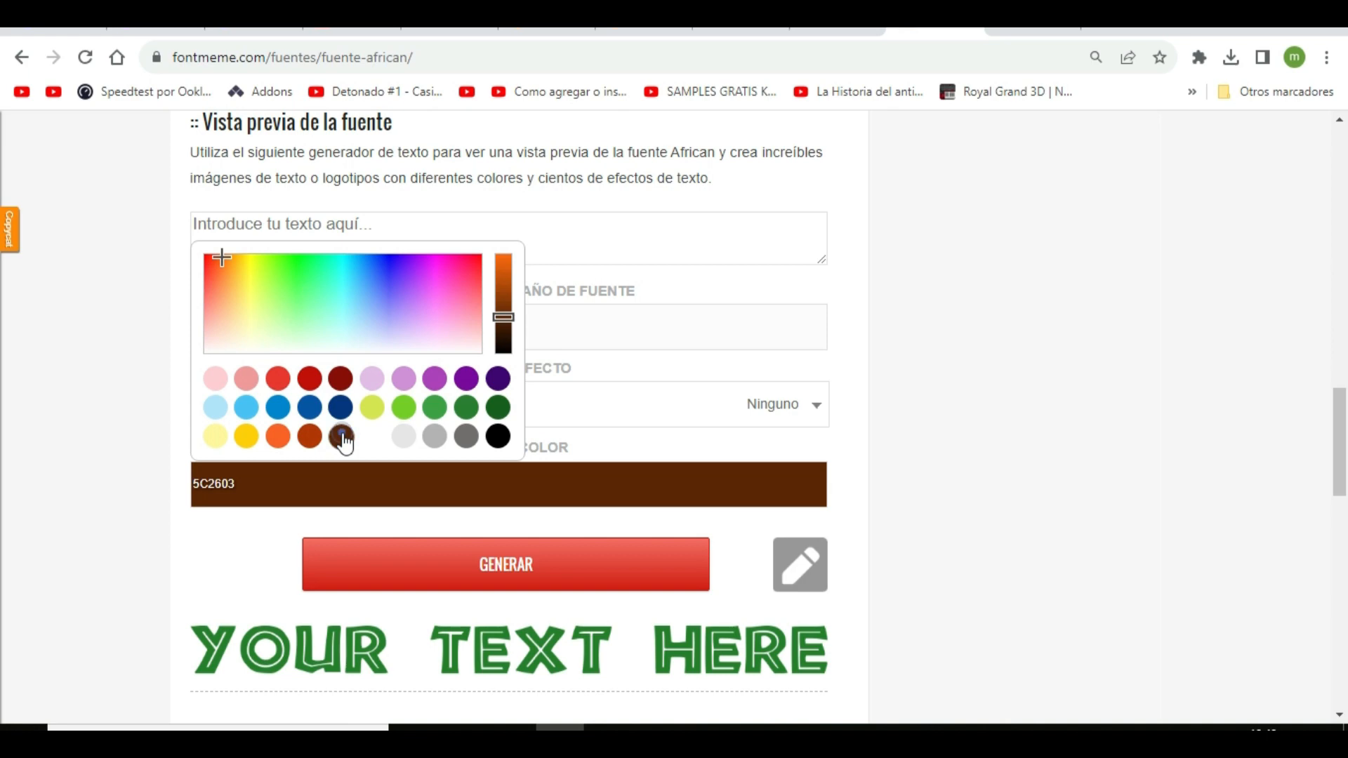
# Enter the child's first and middle name as the preview text and generate the lettering image
pyautogui.click(598, 243)
pyautogui.write('OtonielDavid')
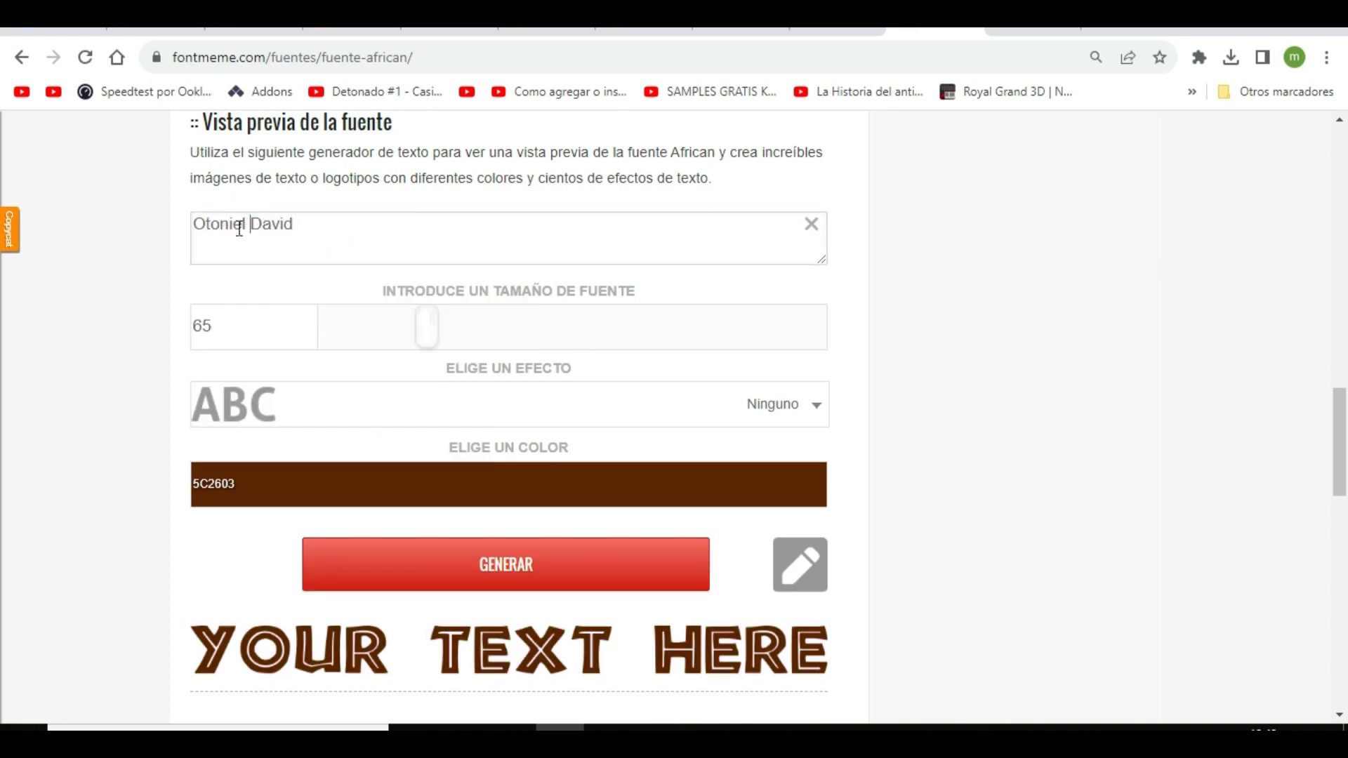
pyautogui.click(497, 578)
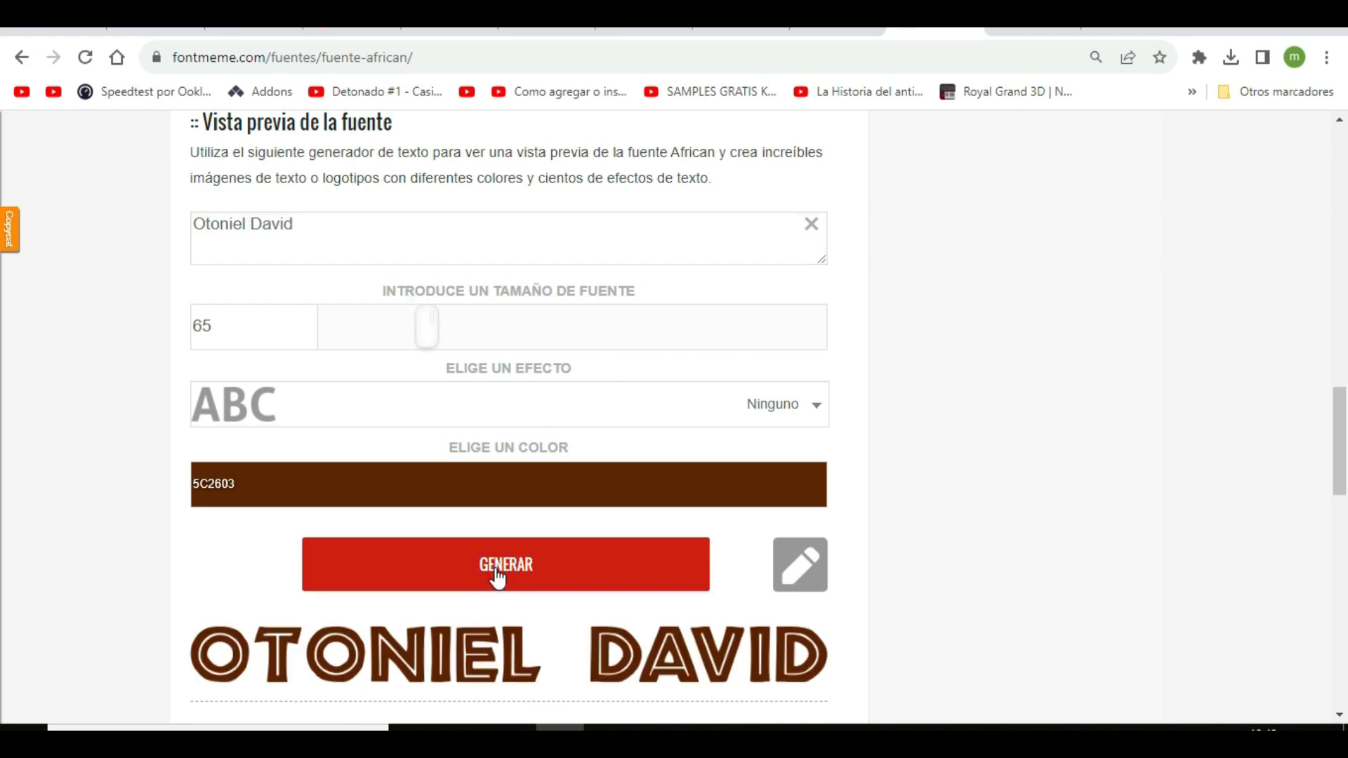
# Download the generated name lettering as a PNG and move the file into the drive D: folder holding the animal images
pyautogui.moveTo(360, 652)
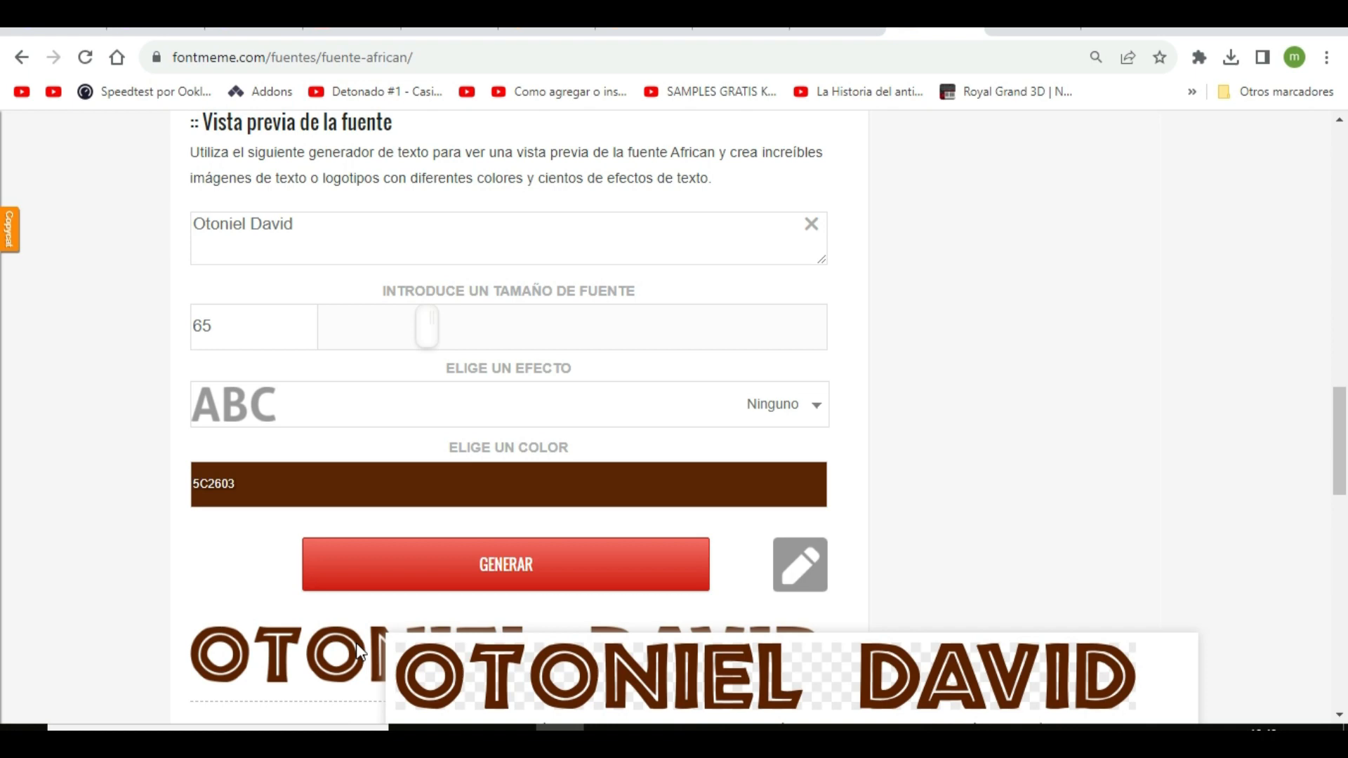
pyautogui.click(797, 576)
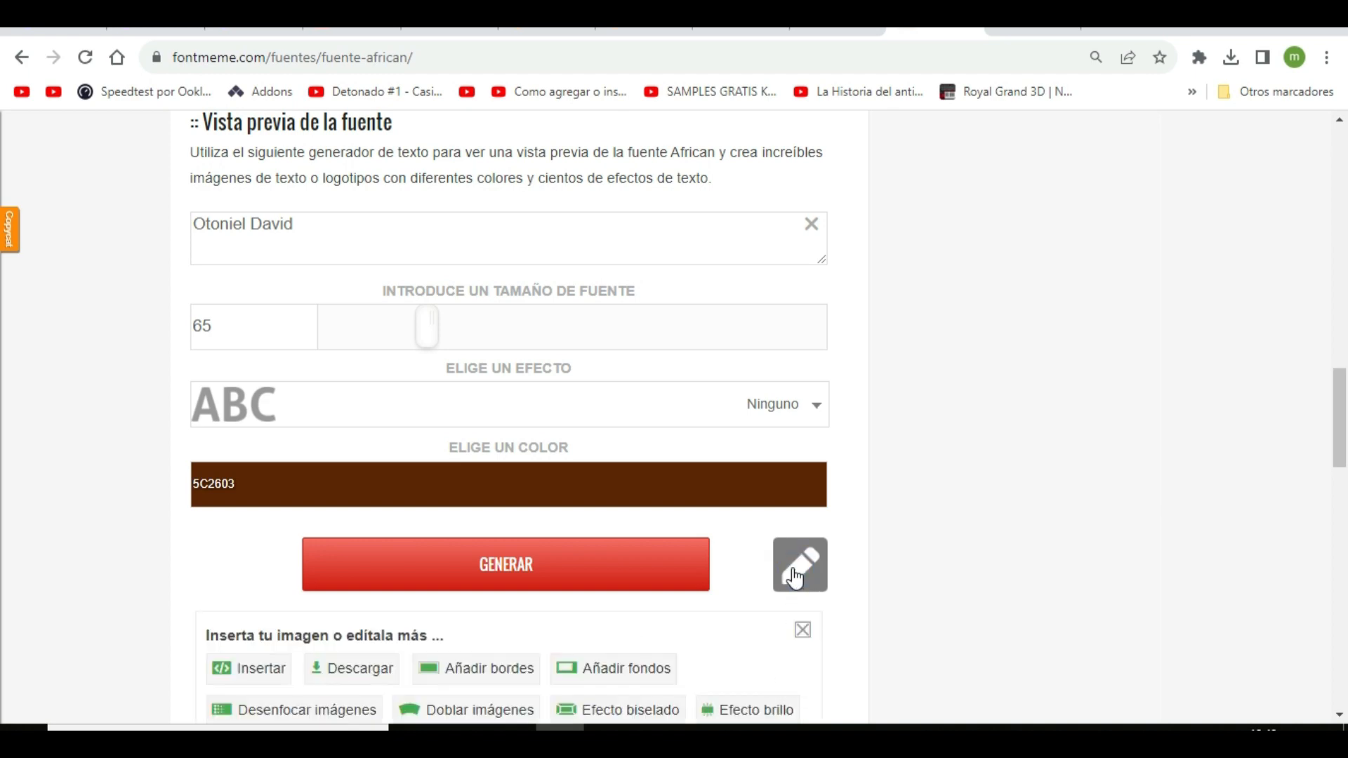
pyautogui.click(343, 678)
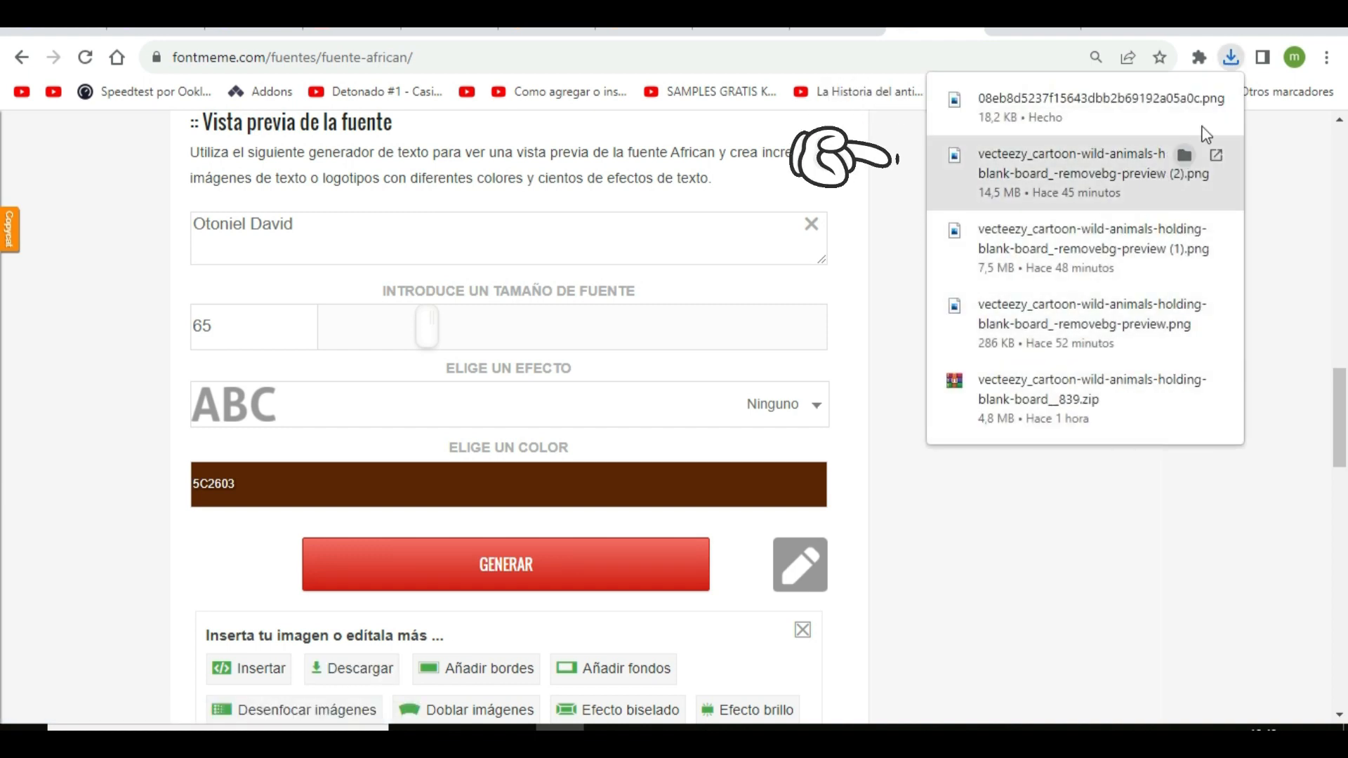
pyautogui.click(1194, 102)
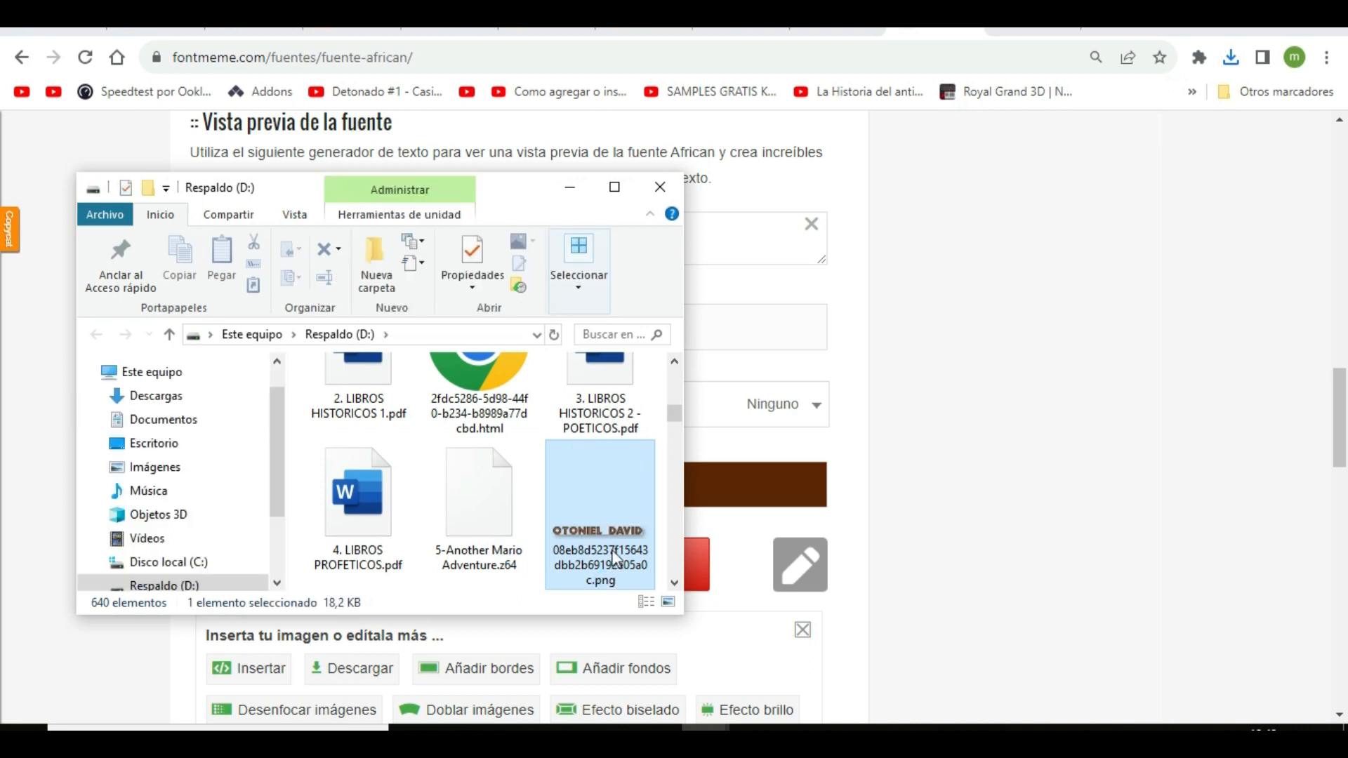
pyautogui.moveTo(587, 516); pyautogui.dragTo(503, 546)
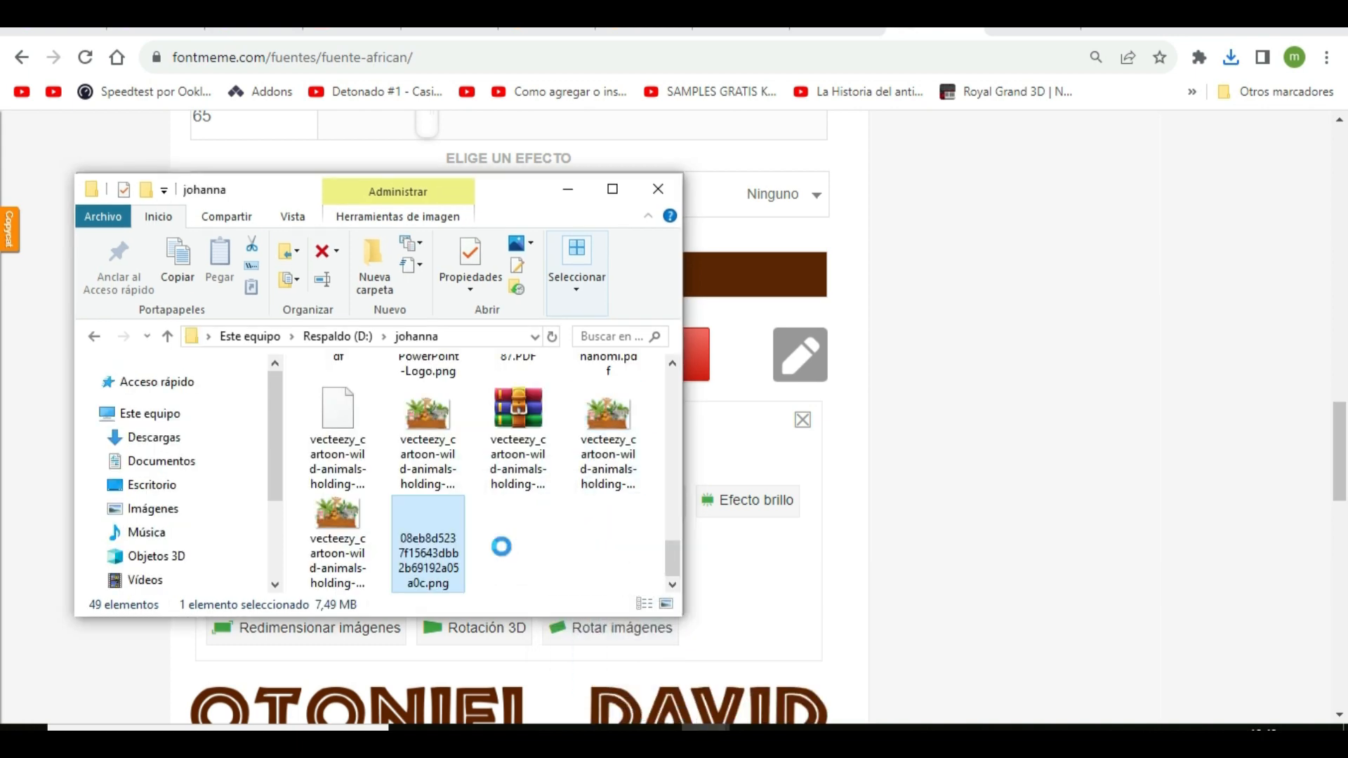
# Switch back to the Canva design and upload the name lettering PNG from the images folder on drive D:
pyautogui.click(264, 33)
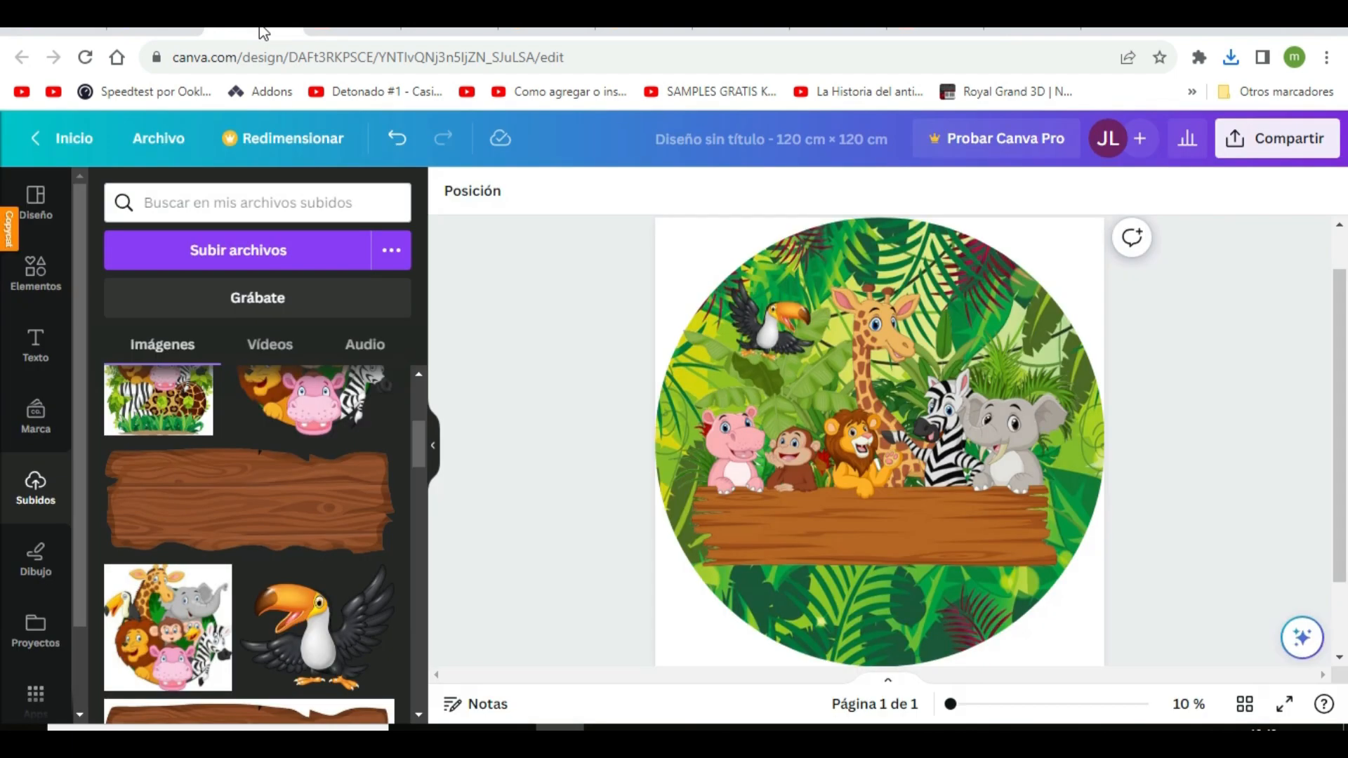
pyautogui.click(230, 250)
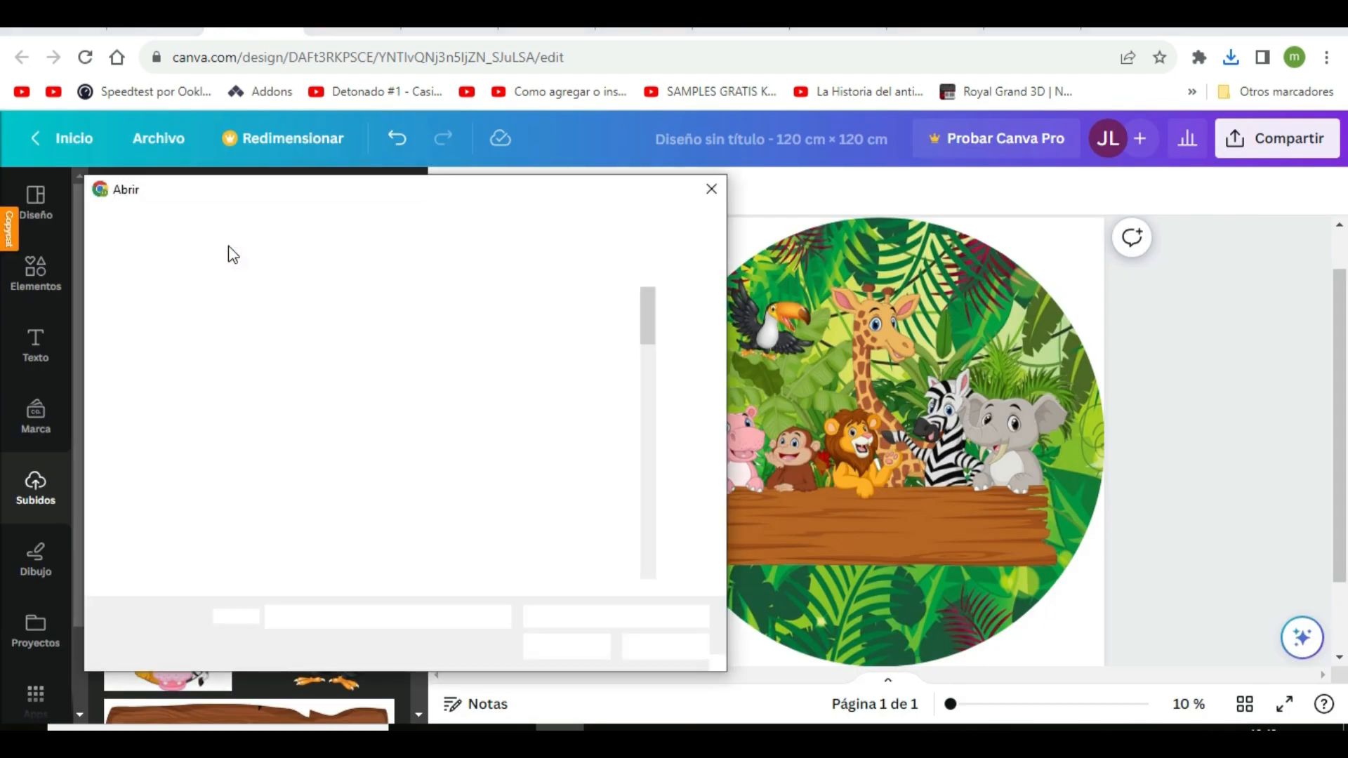
pyautogui.scroll(-10, 491, 393)
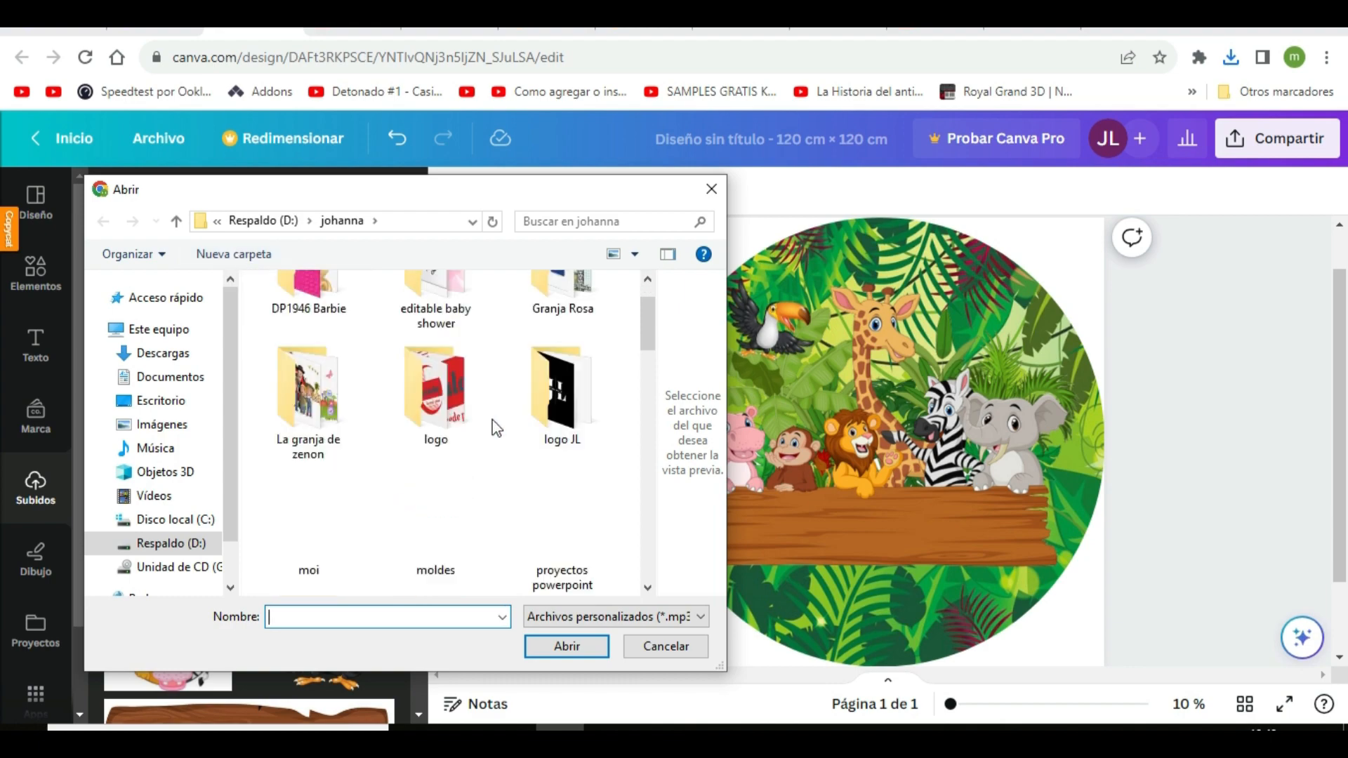
pyautogui.scroll(-6, 580, 384)
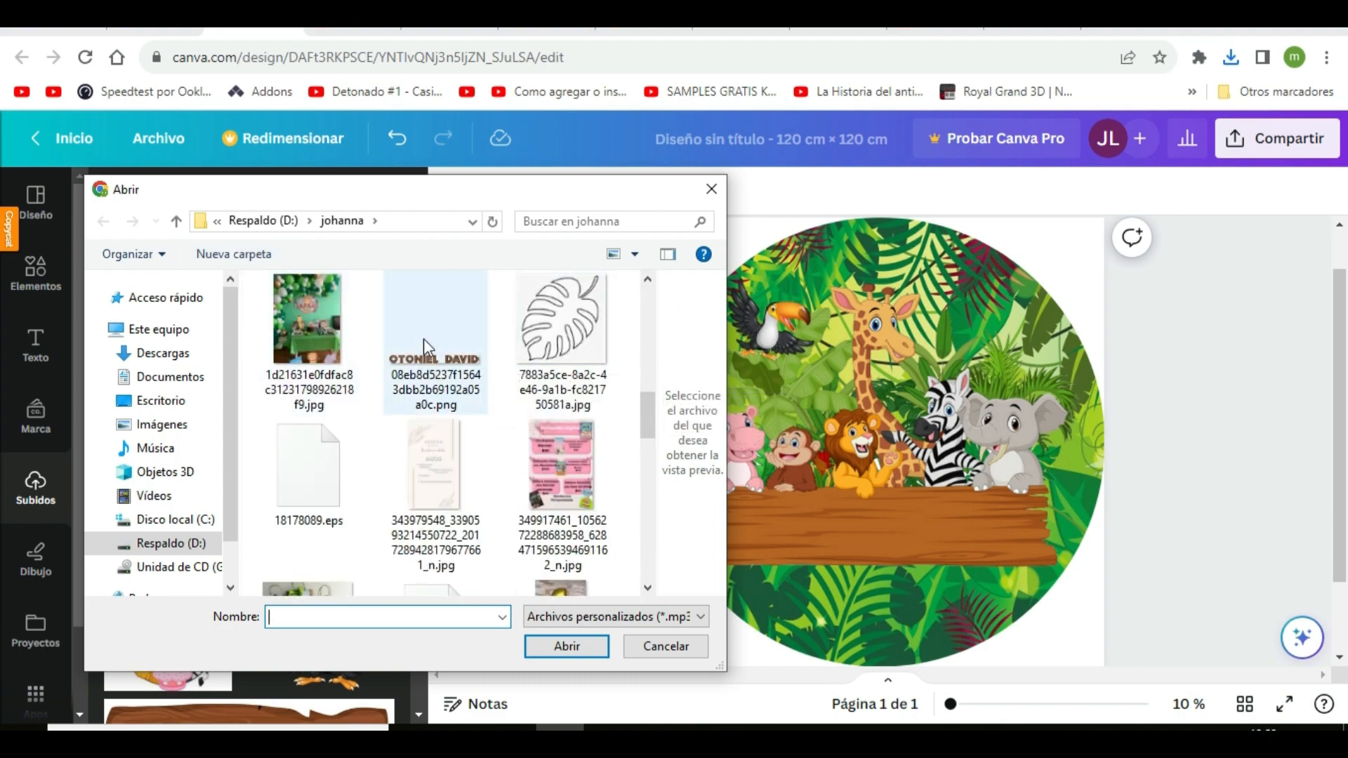
pyautogui.doubleClick(284, 377)
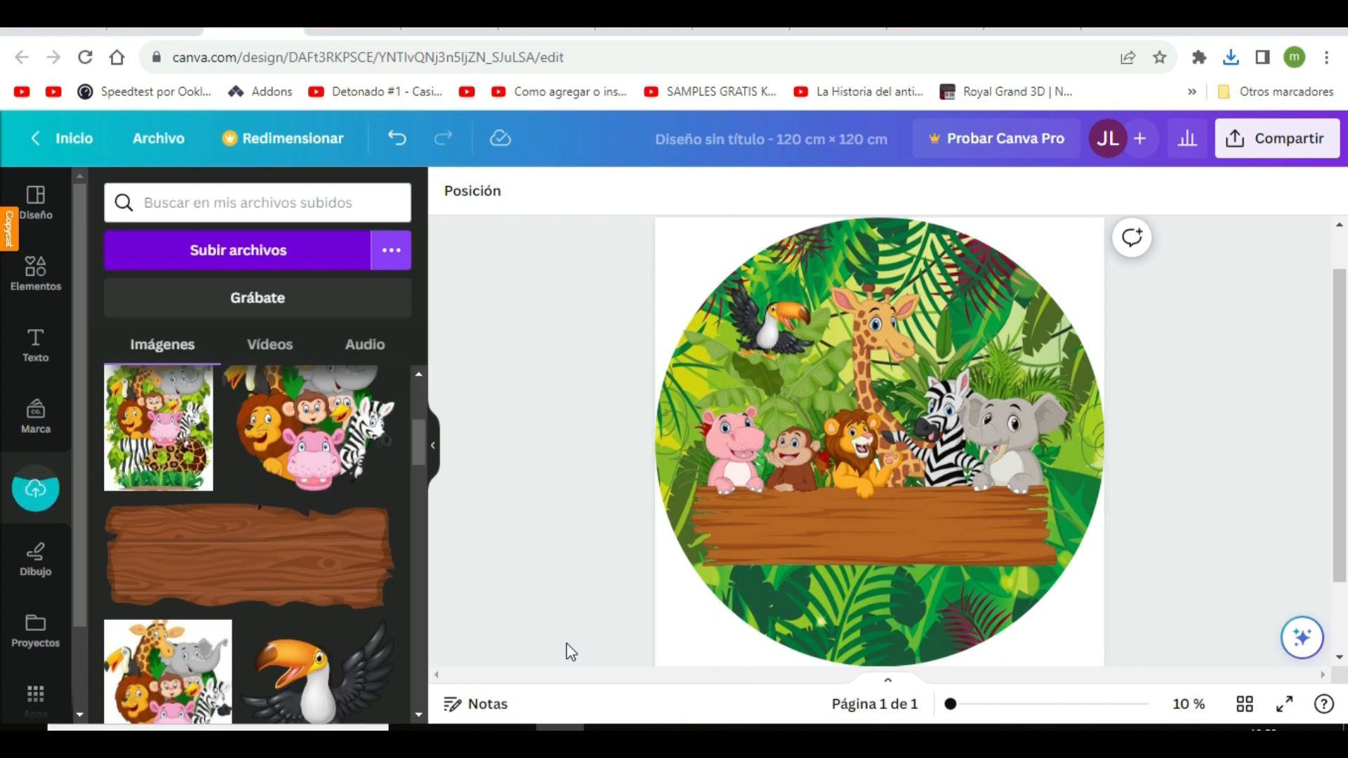
pyautogui.scroll(3, 331, 632)
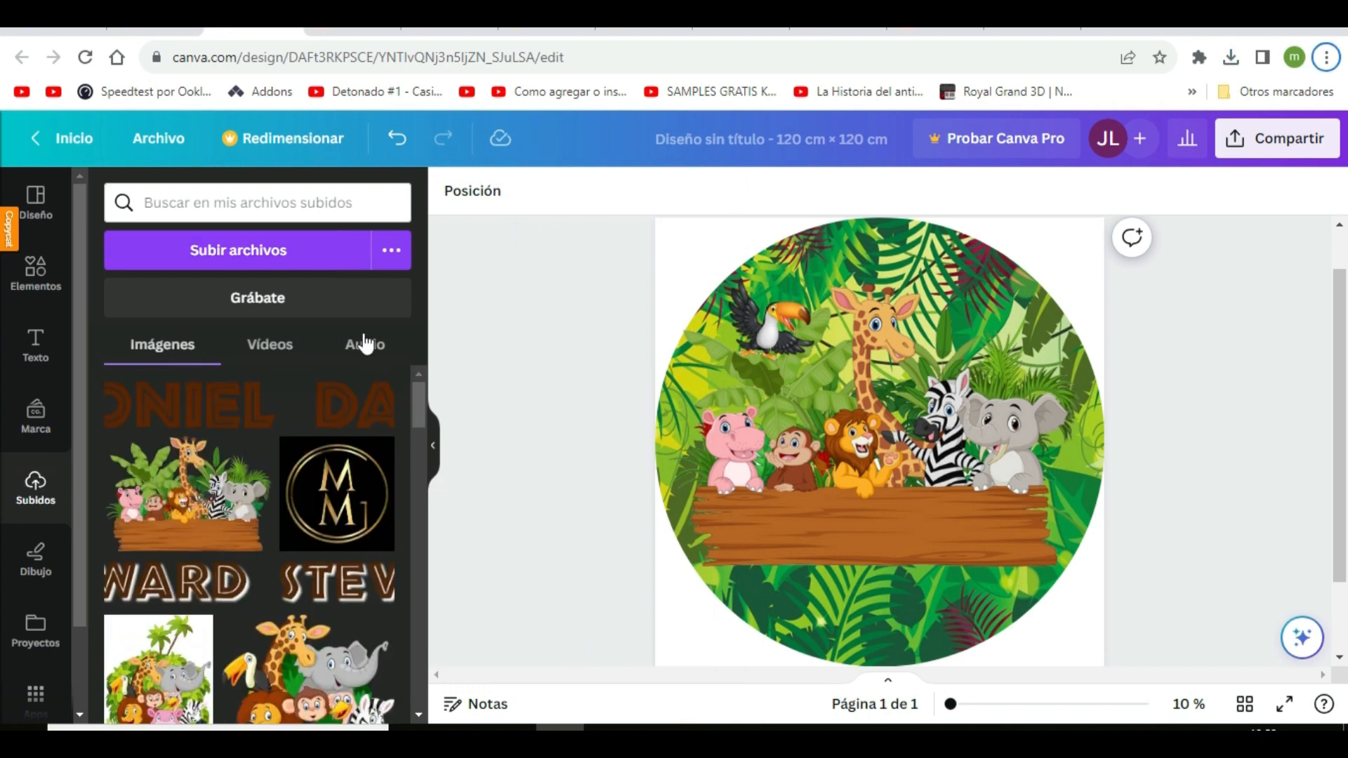
# Insert the uploaded name lettering, move it onto the wooden board and enlarge it to nearly the board's width
pyautogui.click(344, 418)
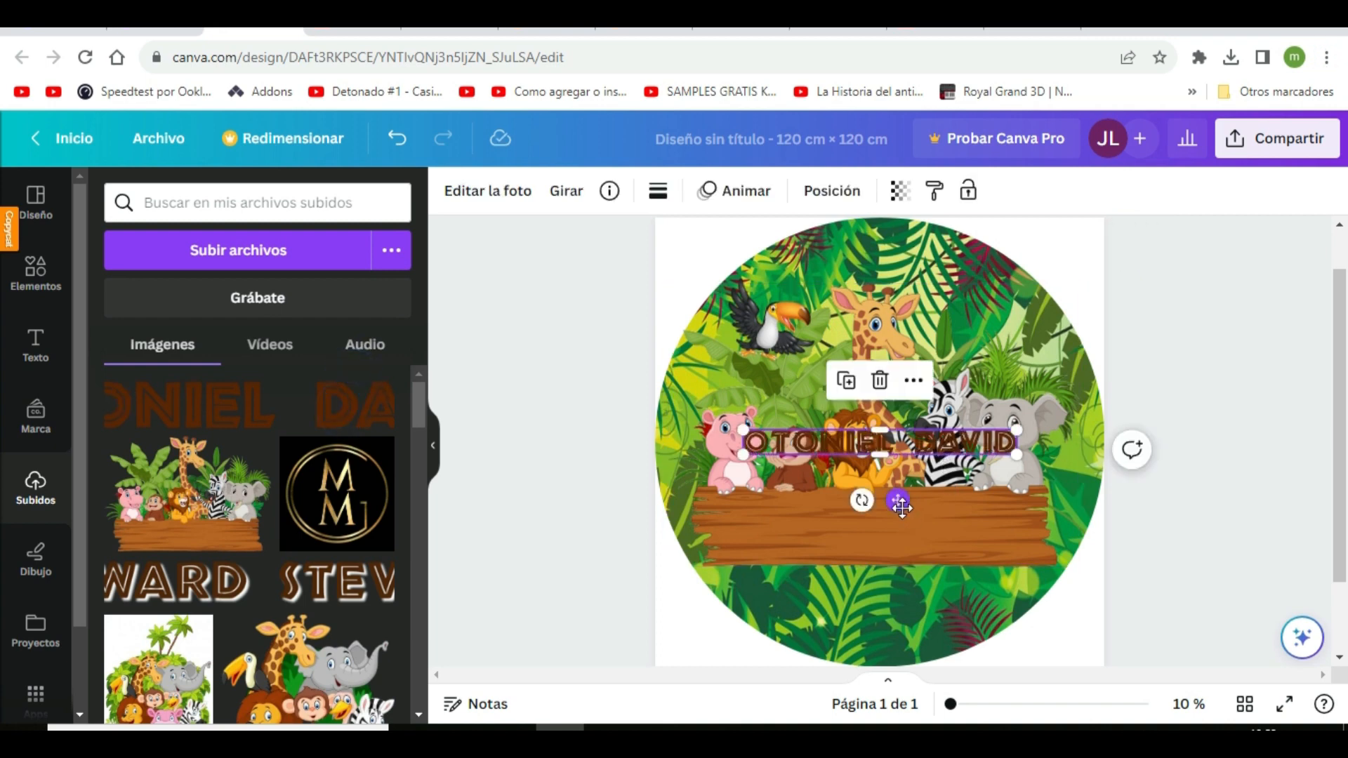
pyautogui.moveTo(900, 503); pyautogui.dragTo(872, 572)
pyautogui.moveTo(1004, 537); pyautogui.dragTo(1036, 566)
pyautogui.moveTo(723, 495); pyautogui.dragTo(707, 501)
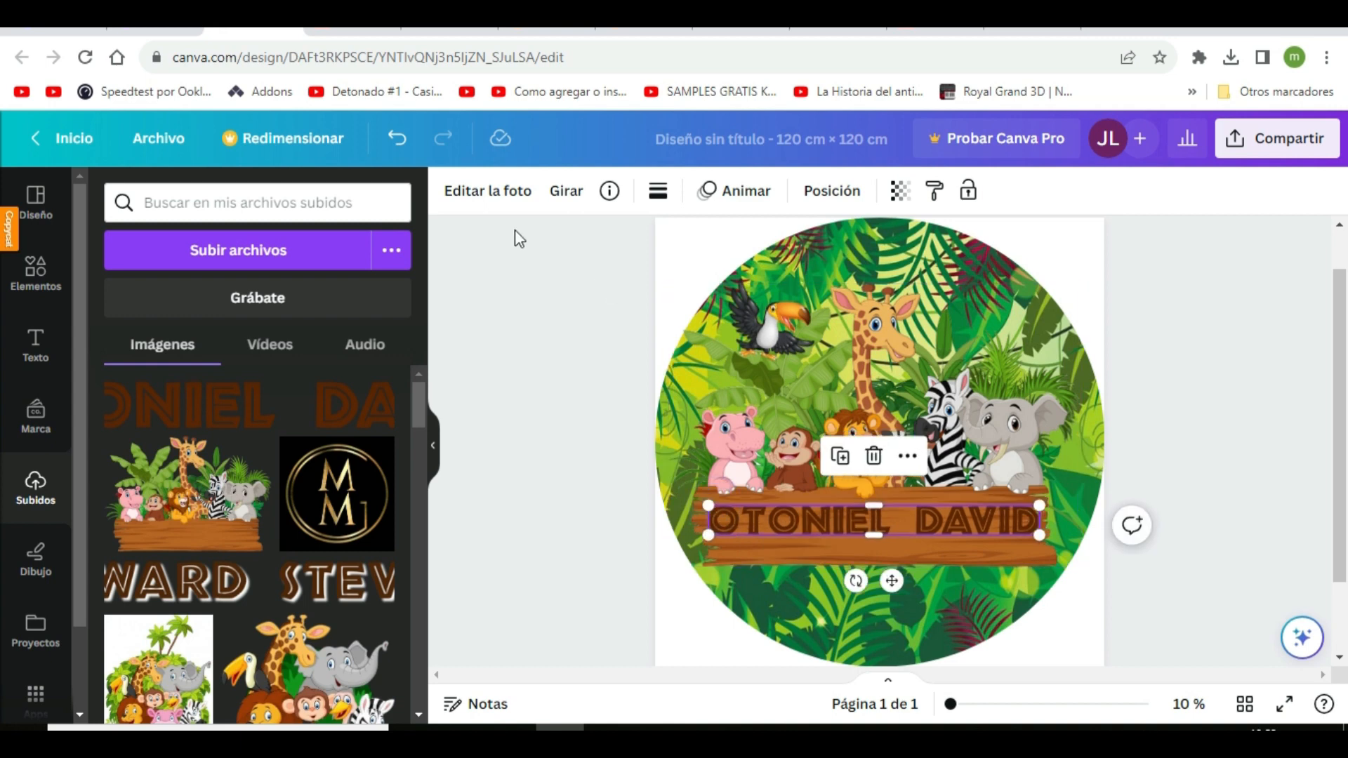
# Apply the Contorno shadow effect to the name lettering
pyautogui.click(461, 191)
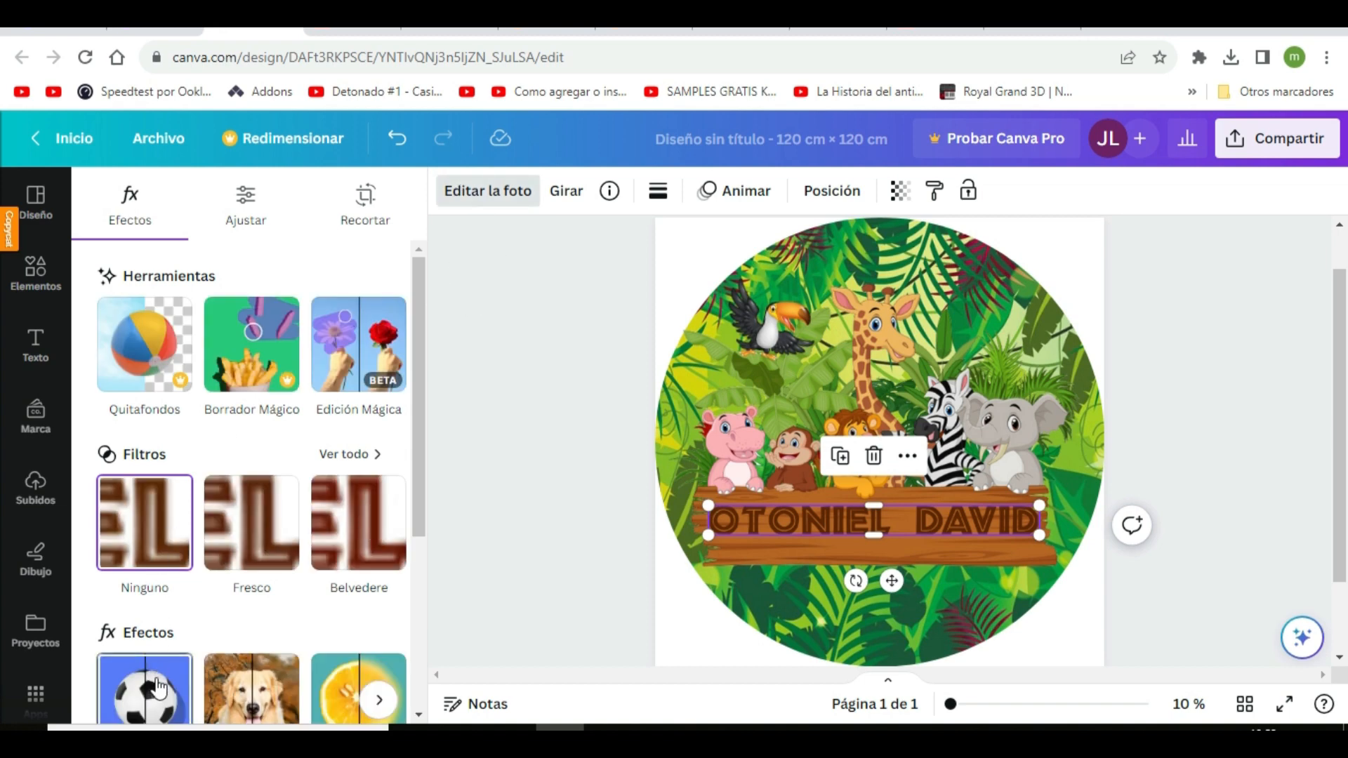
pyautogui.scroll(-3, 158, 688)
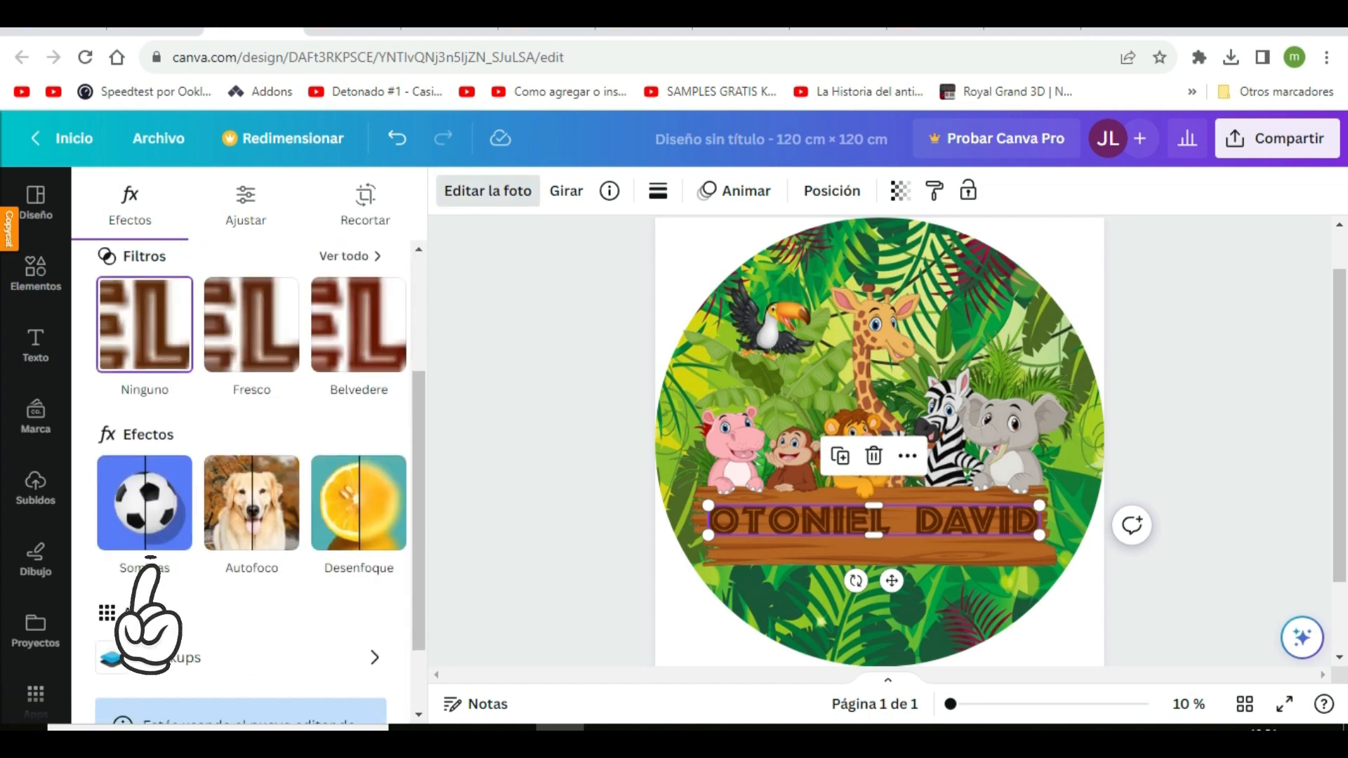
pyautogui.click(141, 512)
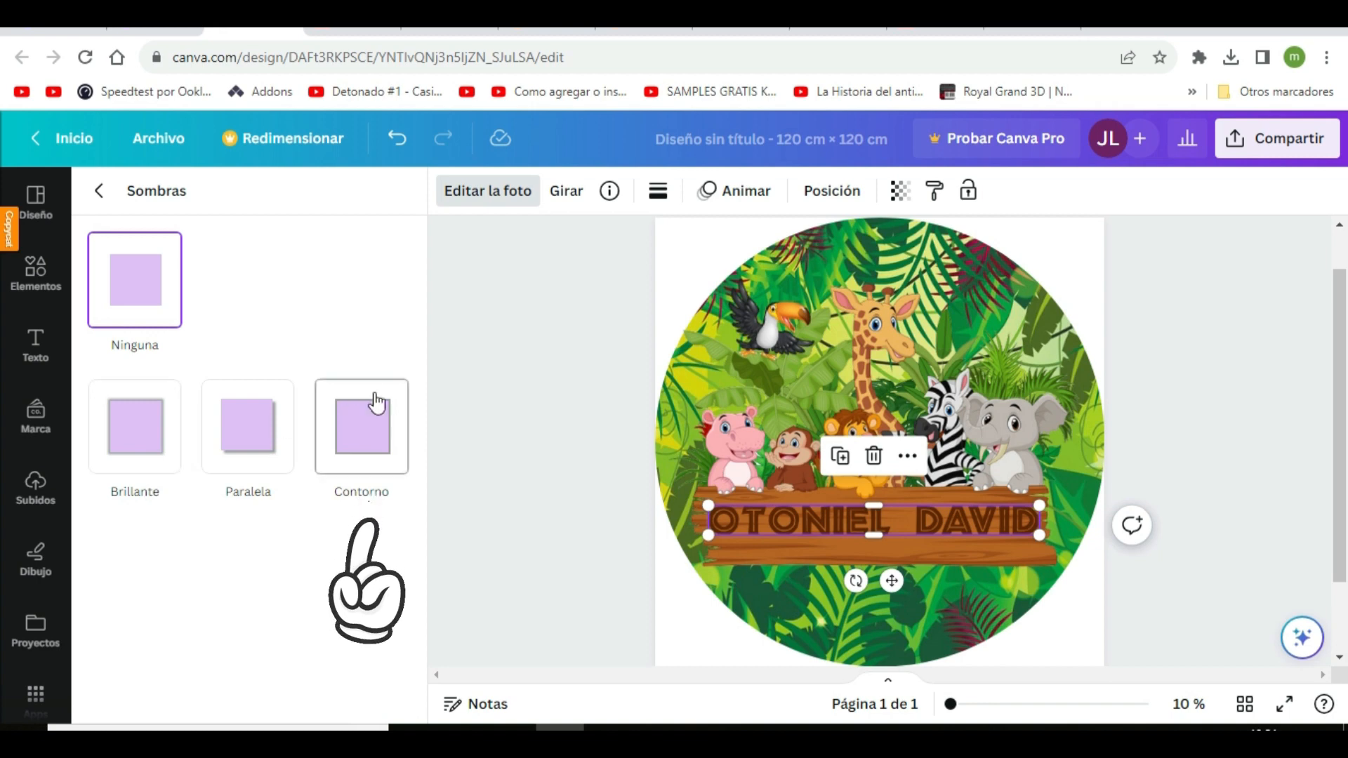
pyautogui.click(379, 453)
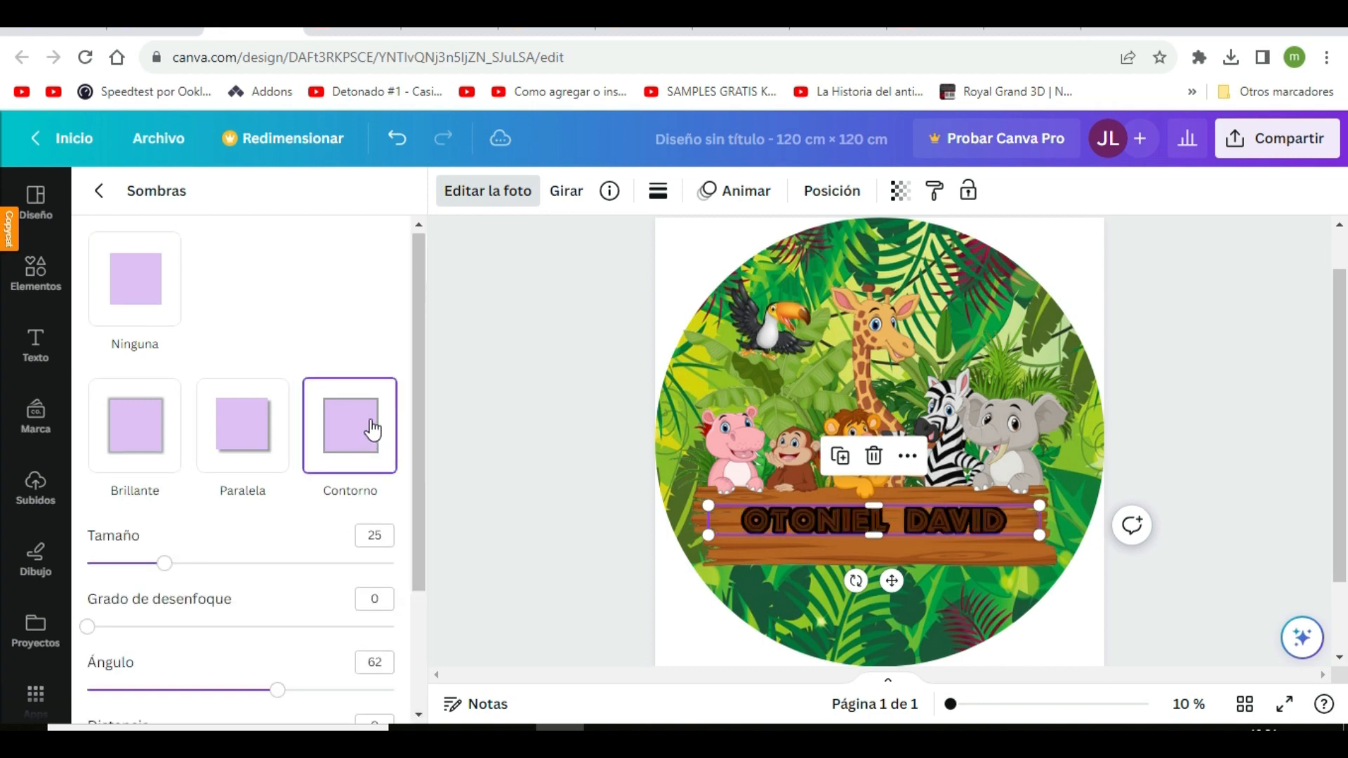
# Set the lettering's outline shadow to off-white #F8F7F7 with size 19 and distance 15
pyautogui.scroll(-2, 372, 428)
pyautogui.scroll(-1, 370, 431)
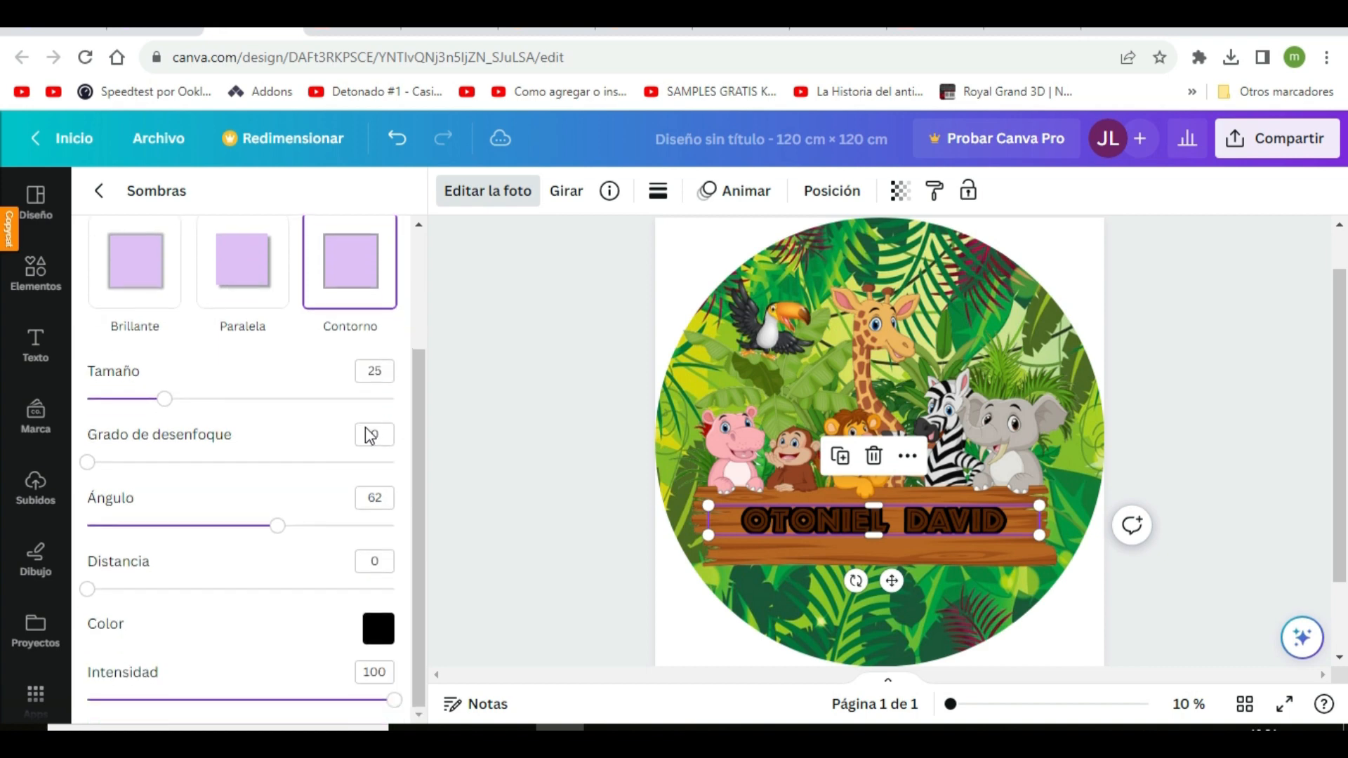
pyautogui.click(385, 636)
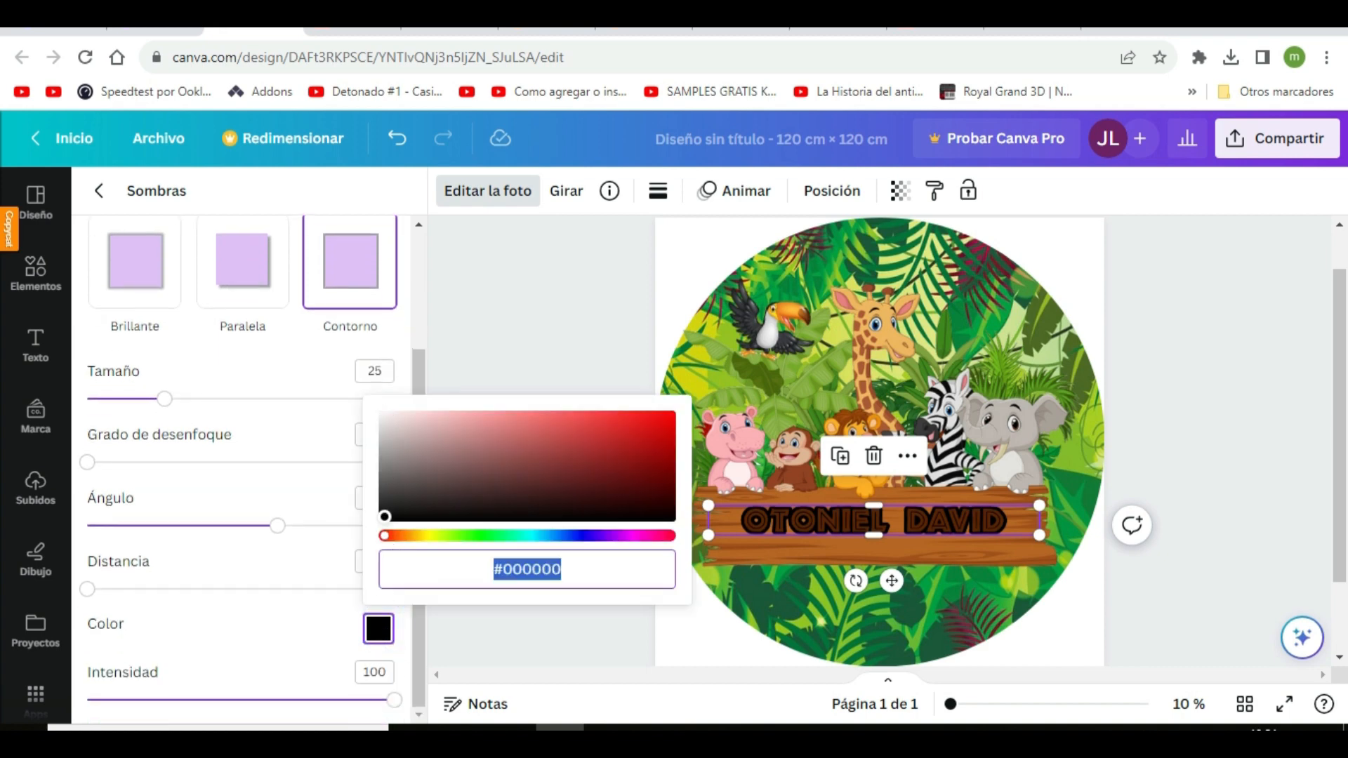
pyautogui.click(382, 417)
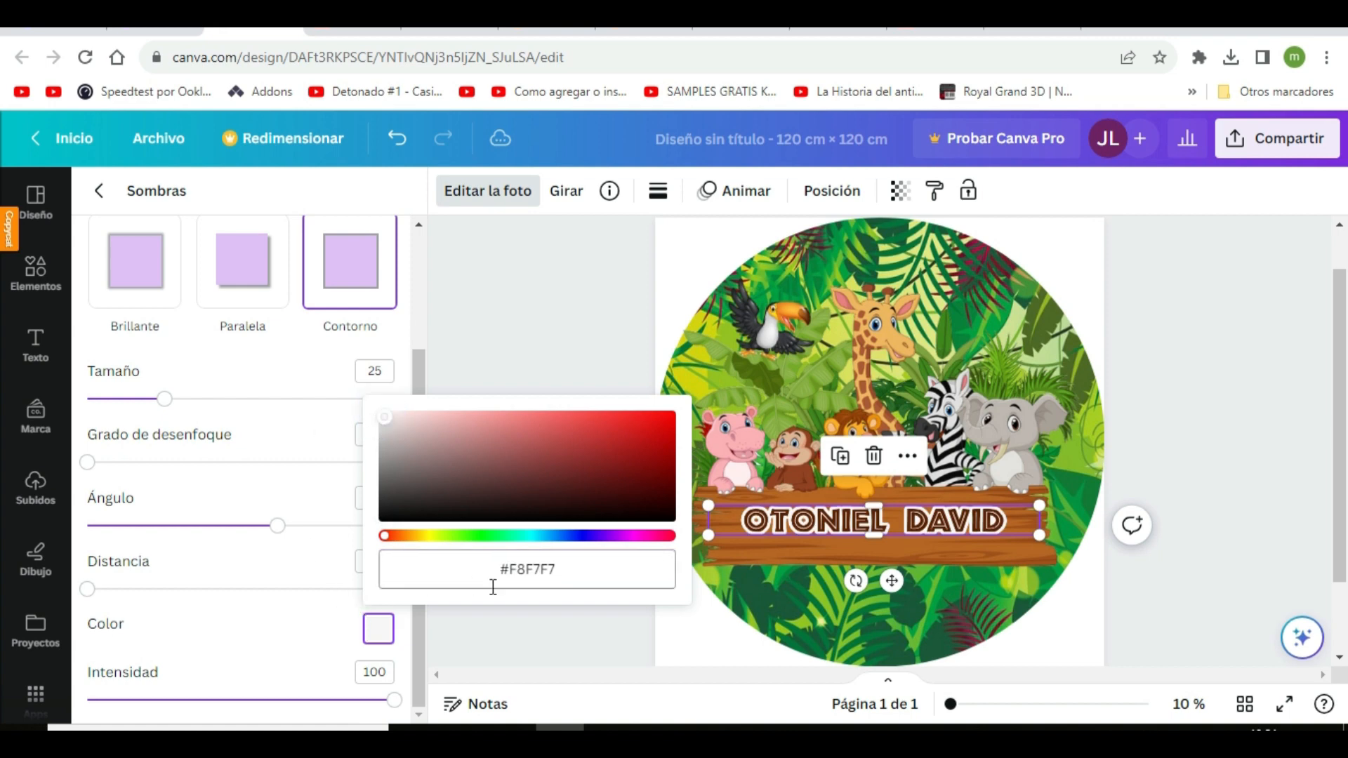
pyautogui.click(338, 636)
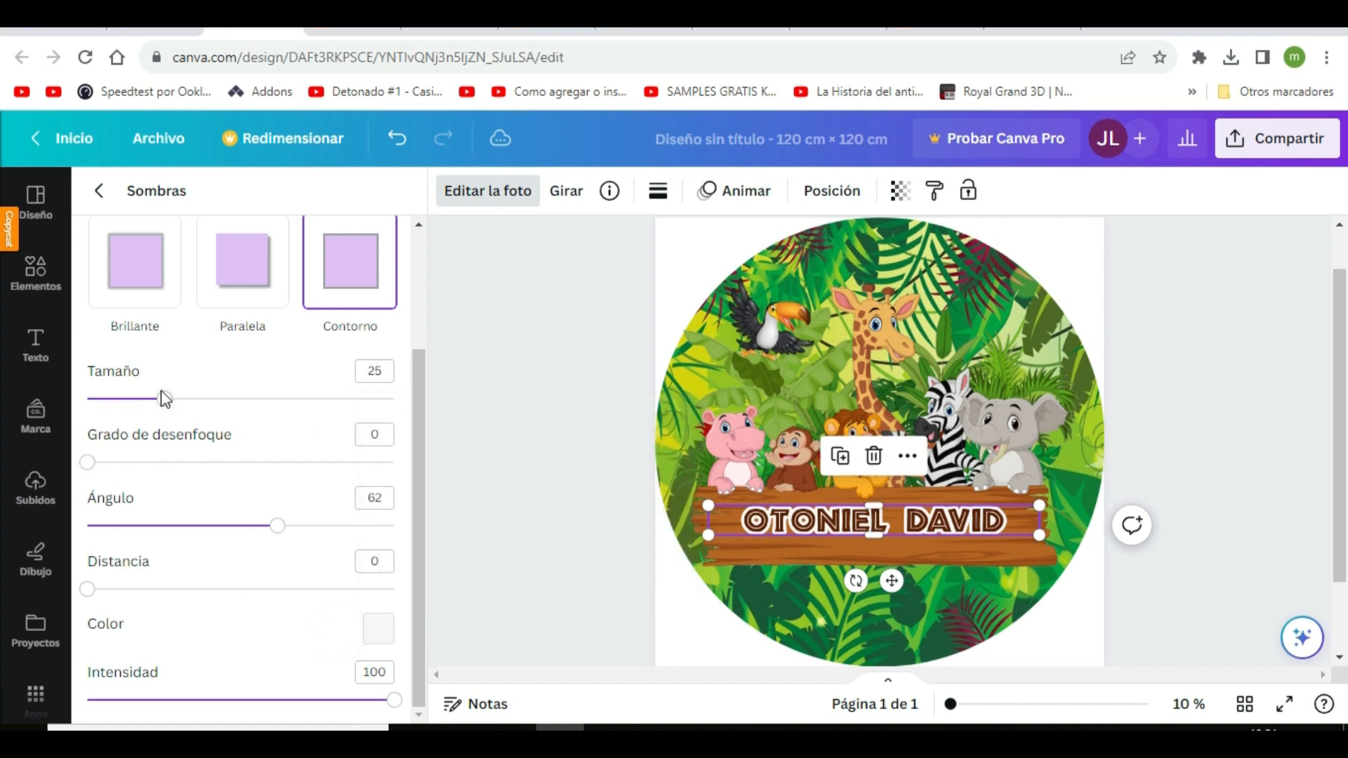
pyautogui.moveTo(165, 400)
pyautogui.mouseDown()
pyautogui.moveTo(226, 401)
pyautogui.moveTo(146, 400)
pyautogui.mouseUp()
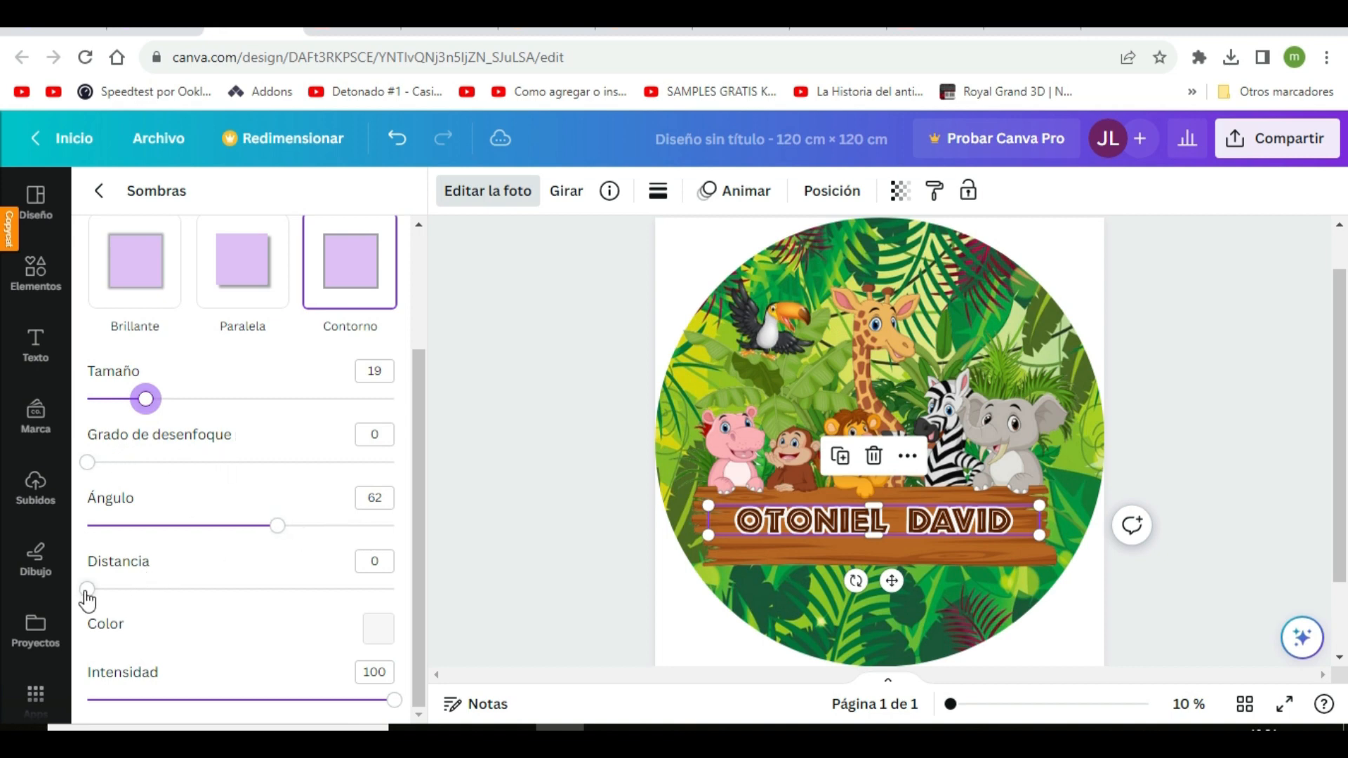
pyautogui.moveTo(87, 593); pyautogui.dragTo(136, 603)
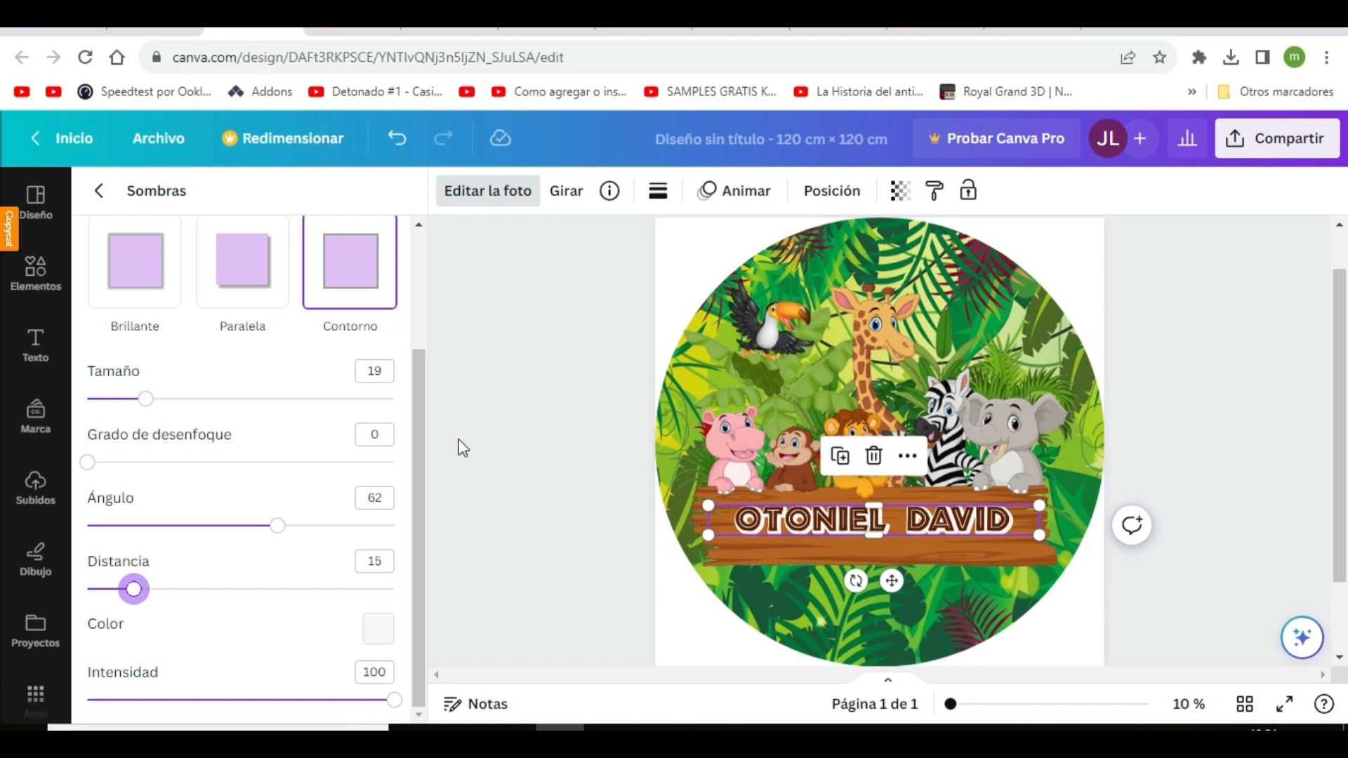
# Enlarge the outlined name lettering to span the wooden board and shift it slightly up on the board
pyautogui.moveTo(708, 535); pyautogui.dragTo(685, 539)
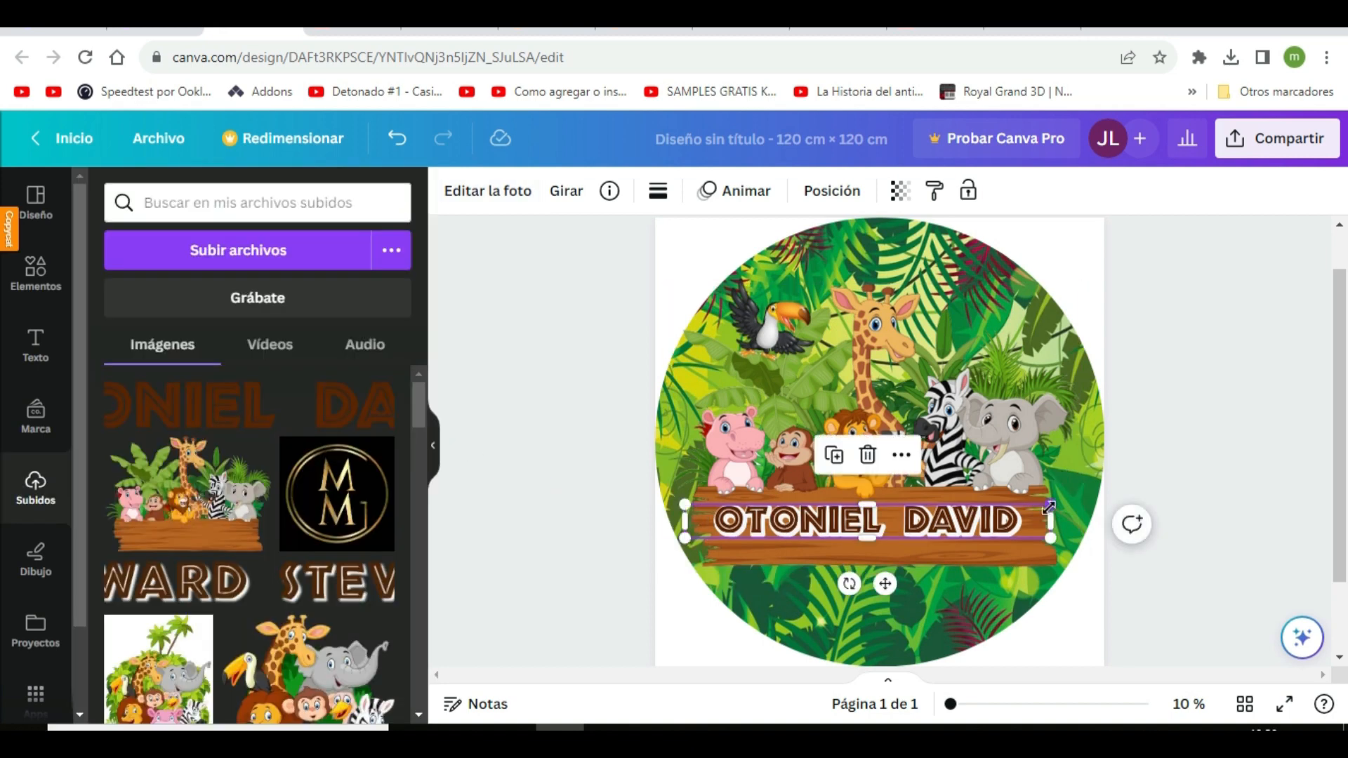
pyautogui.moveTo(1048, 506); pyautogui.dragTo(1060, 503)
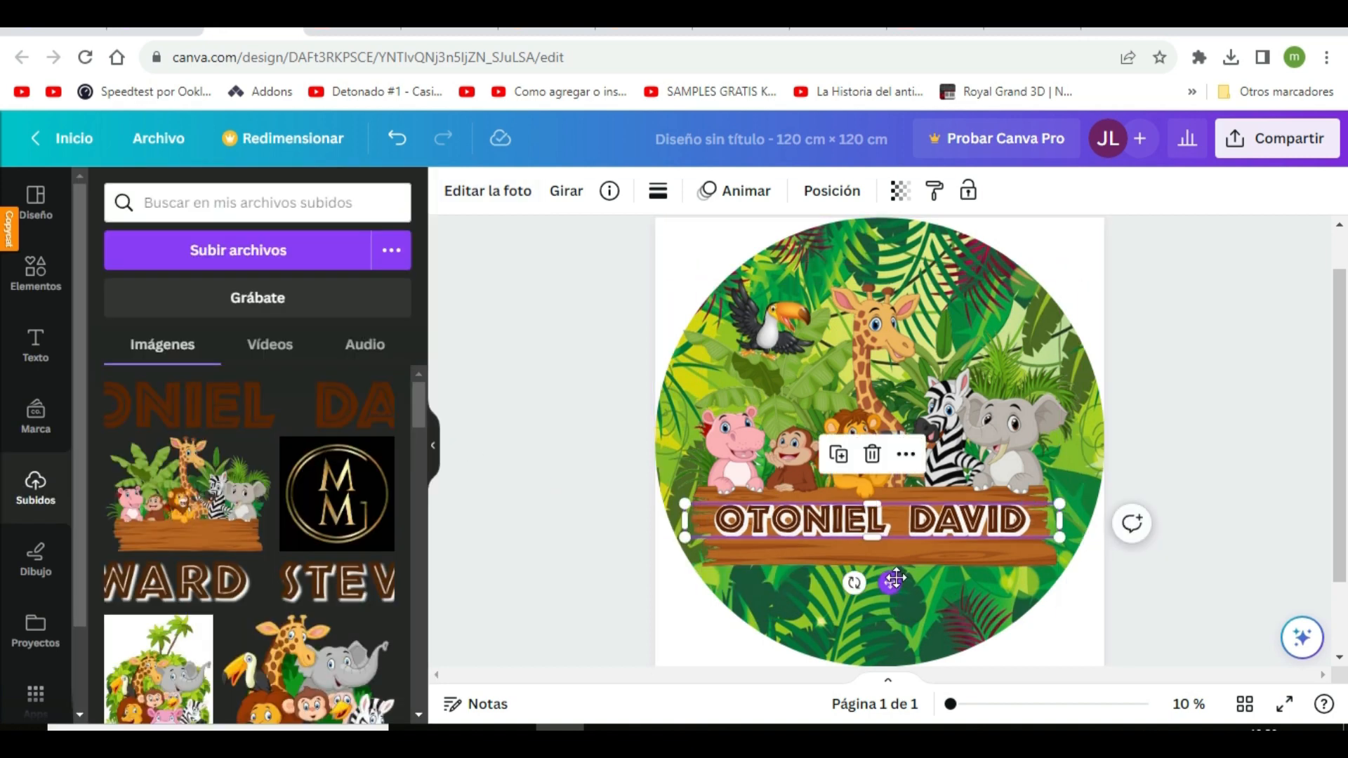
pyautogui.moveTo(896, 579); pyautogui.dragTo(895, 573)
pyautogui.click(954, 595)
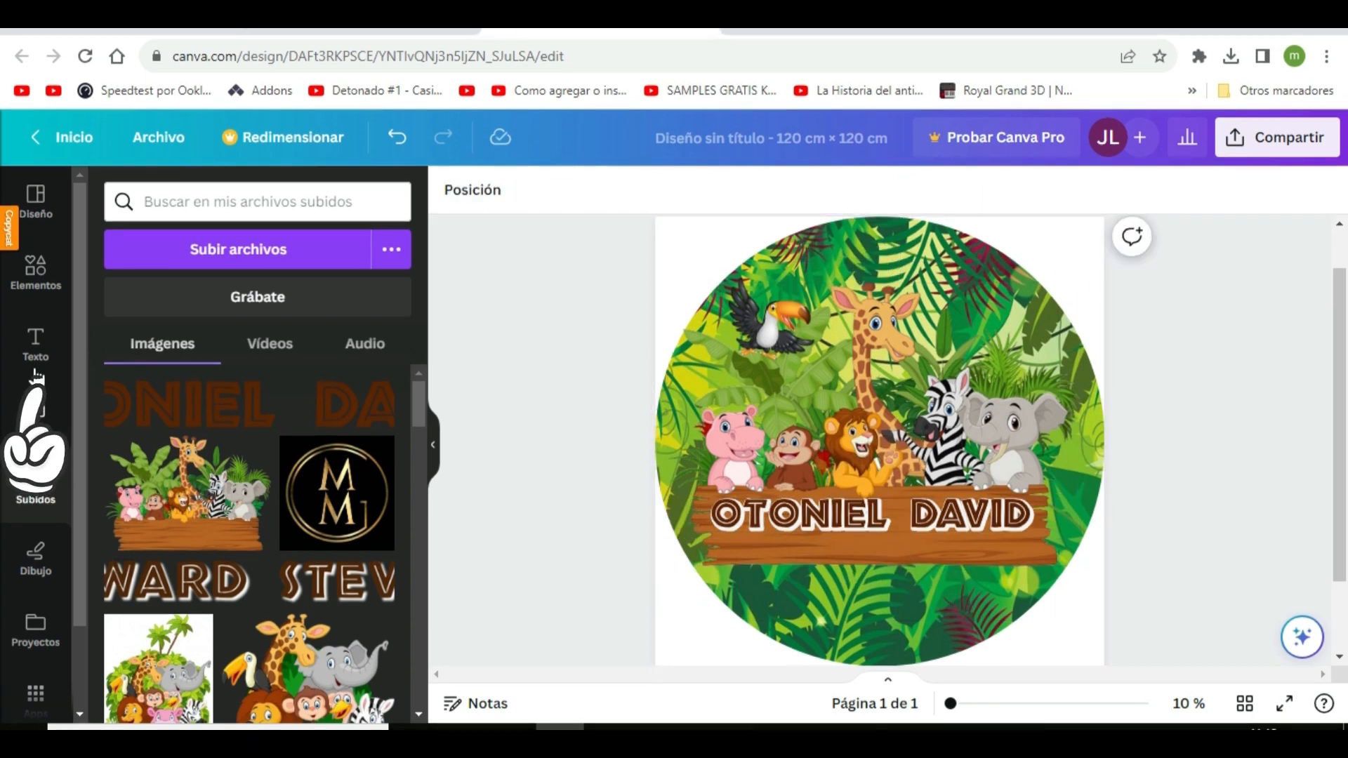
# Add the recently used "engaged!" text combination and place it enlarged just below the wooden board
pyautogui.click(35, 344)
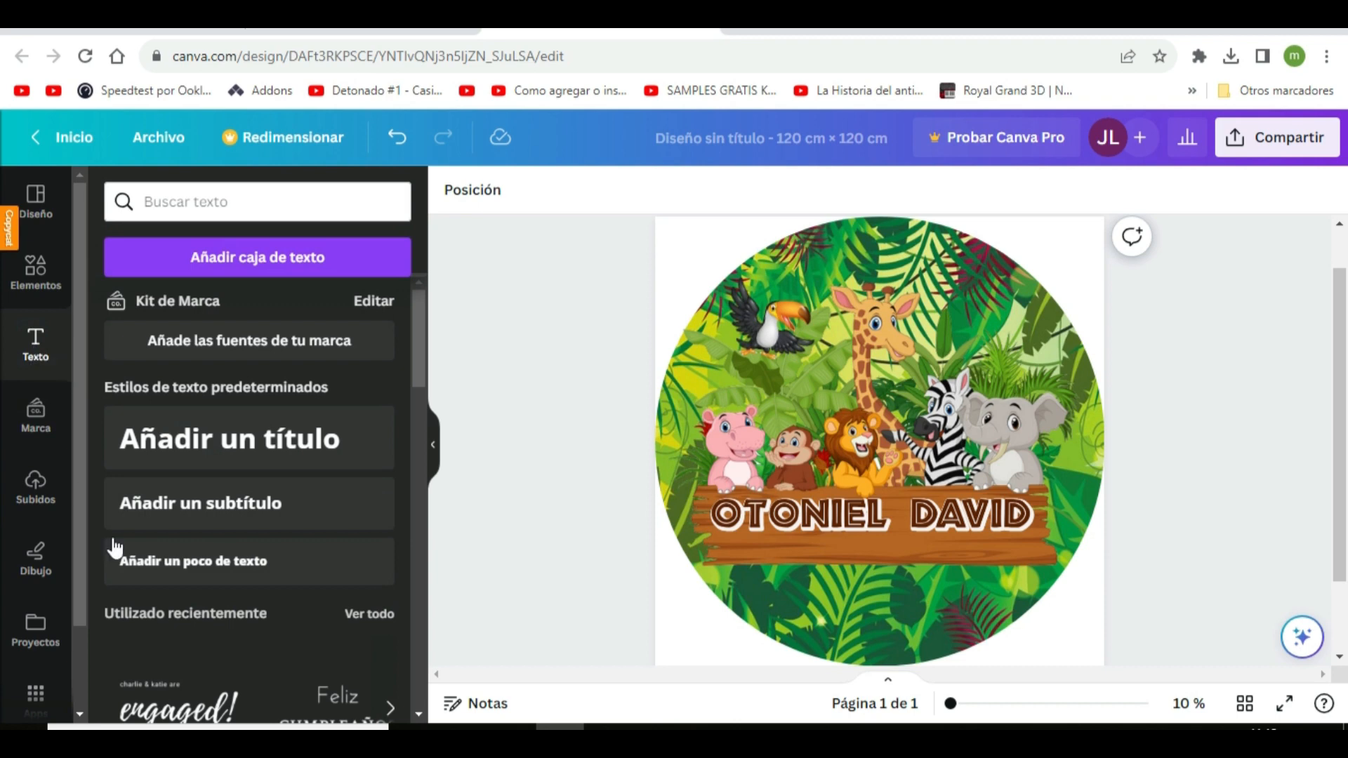
pyautogui.click(176, 714)
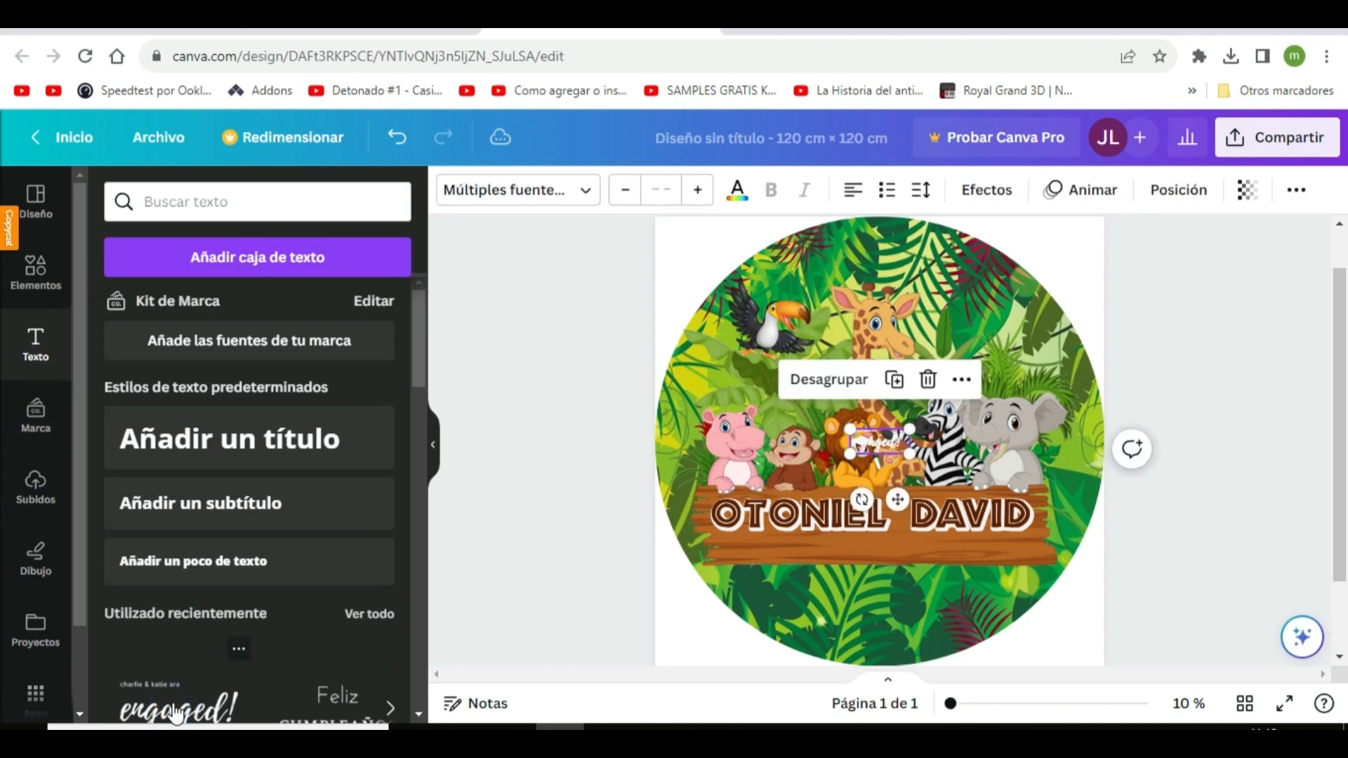
pyautogui.moveTo(845, 468); pyautogui.dragTo(845, 588)
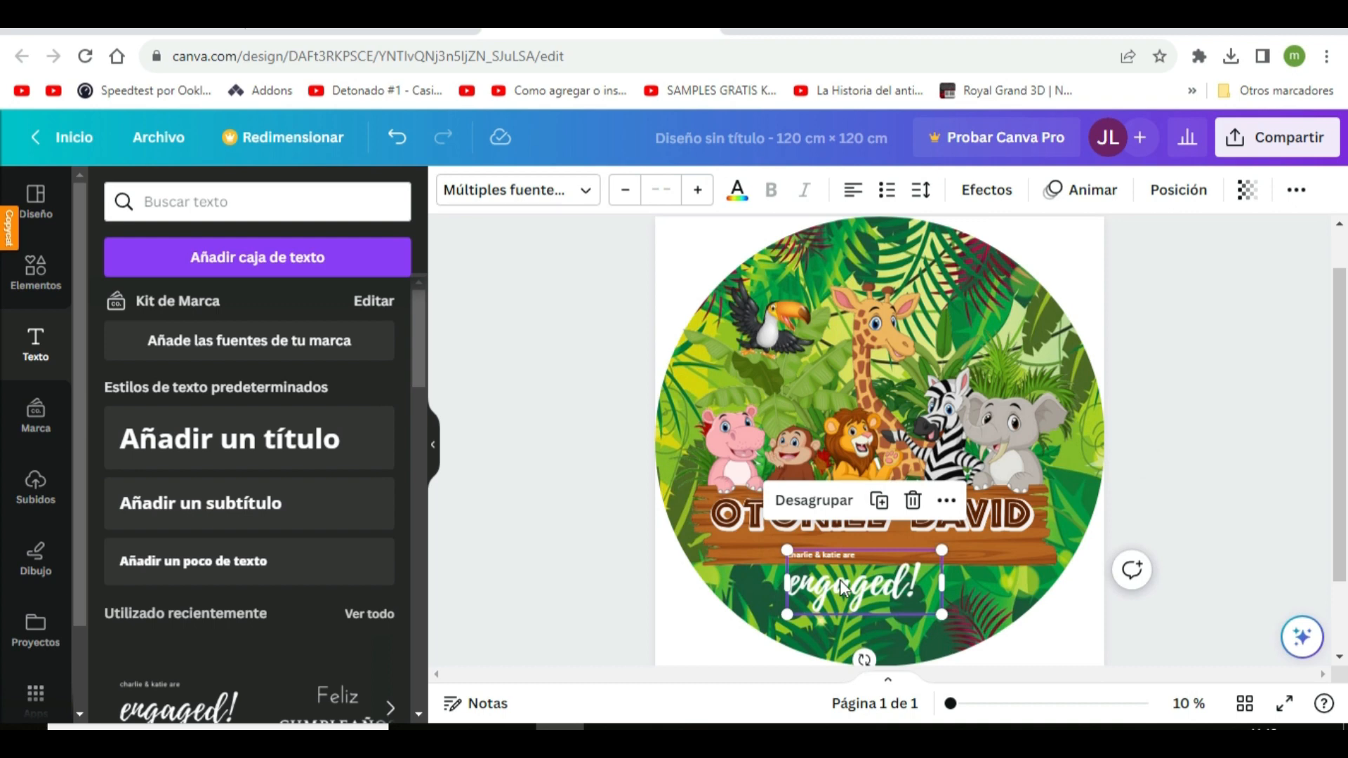
# Ungroup the text combination and delete the small line above "engaged!"
pyautogui.click(813, 499)
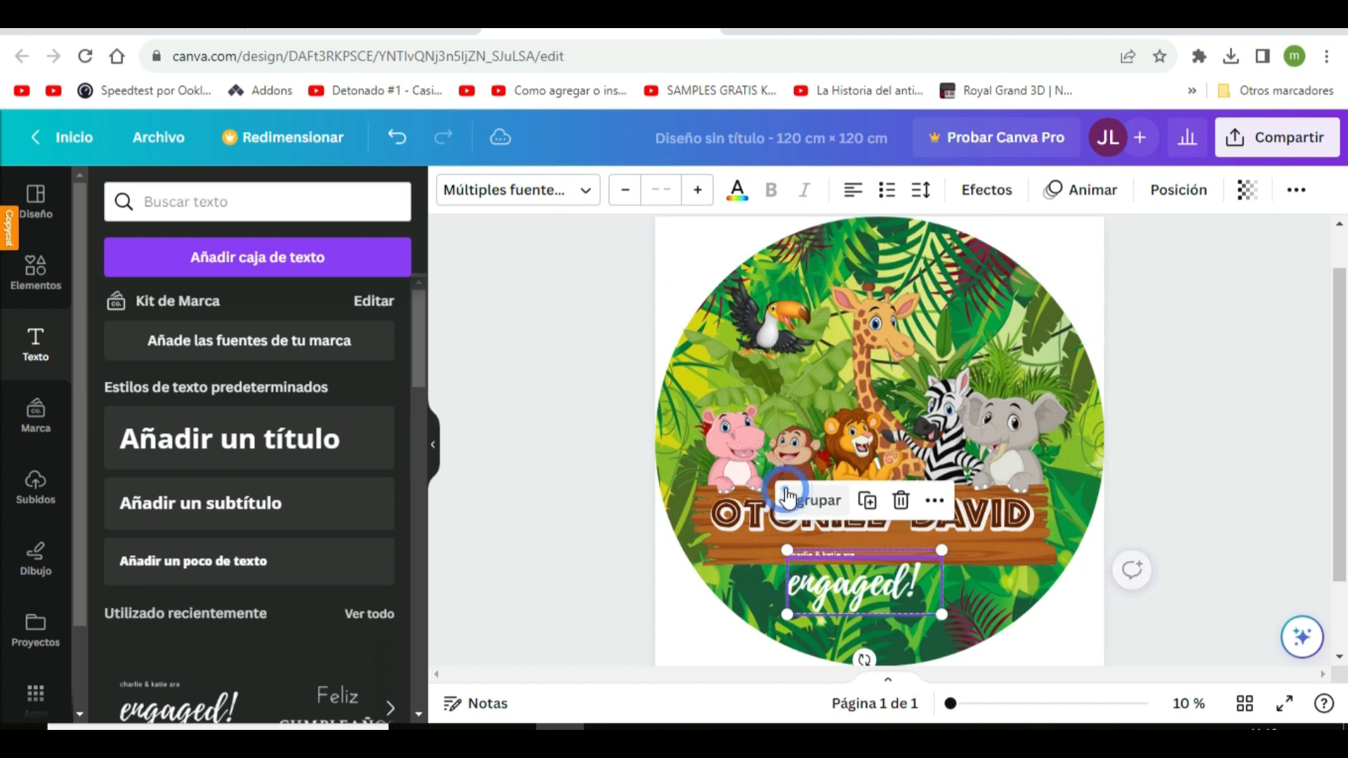
pyautogui.click(575, 538)
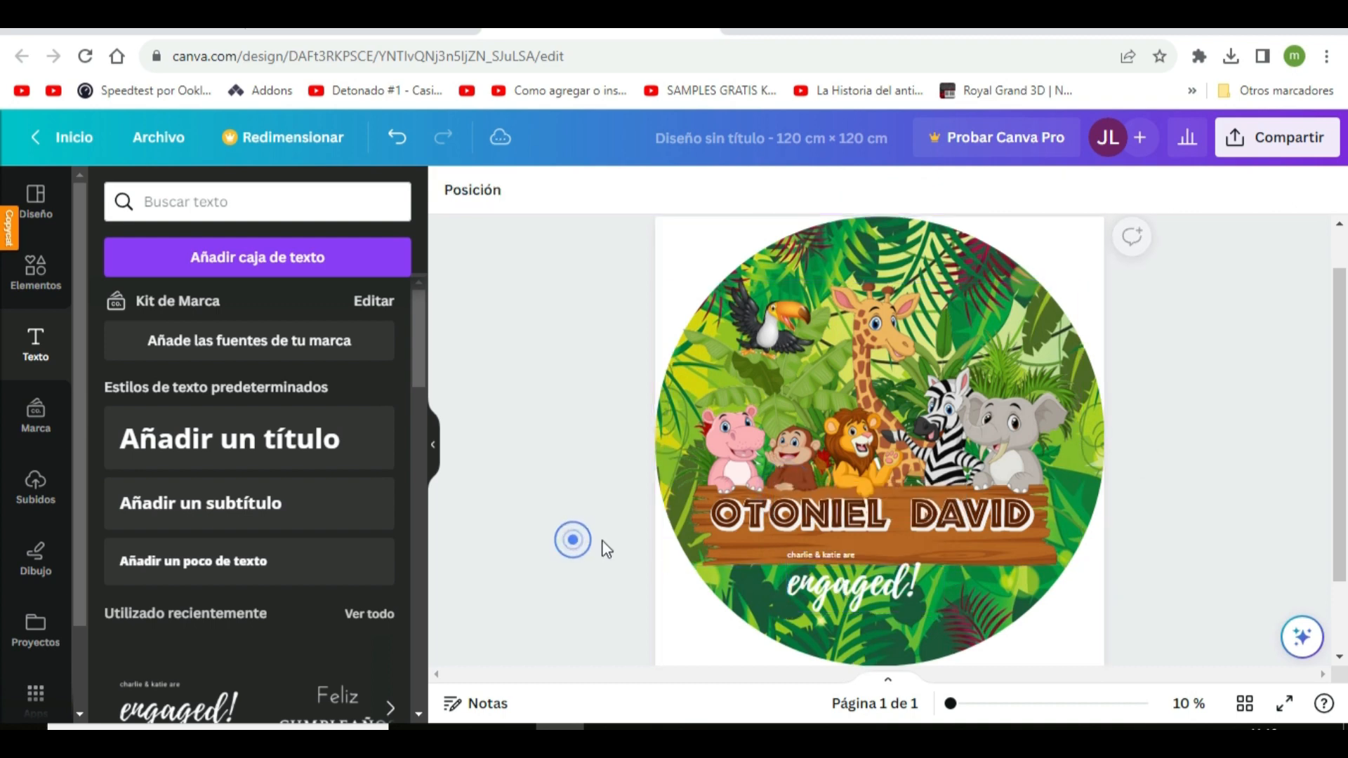
pyautogui.click(856, 554)
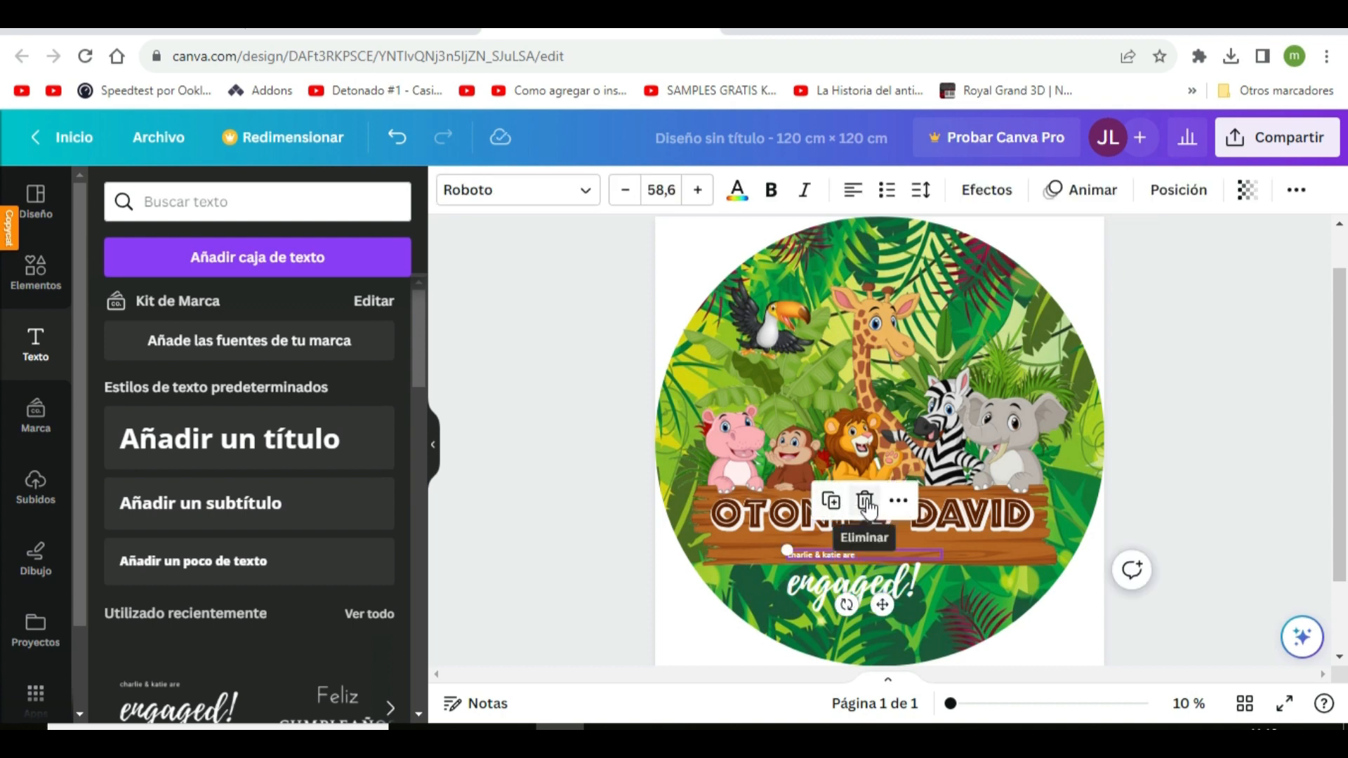
pyautogui.click(864, 500)
# Replace the "engaged!" text with "Mi Añito" and centre it below the name lettering
pyautogui.click(859, 595)
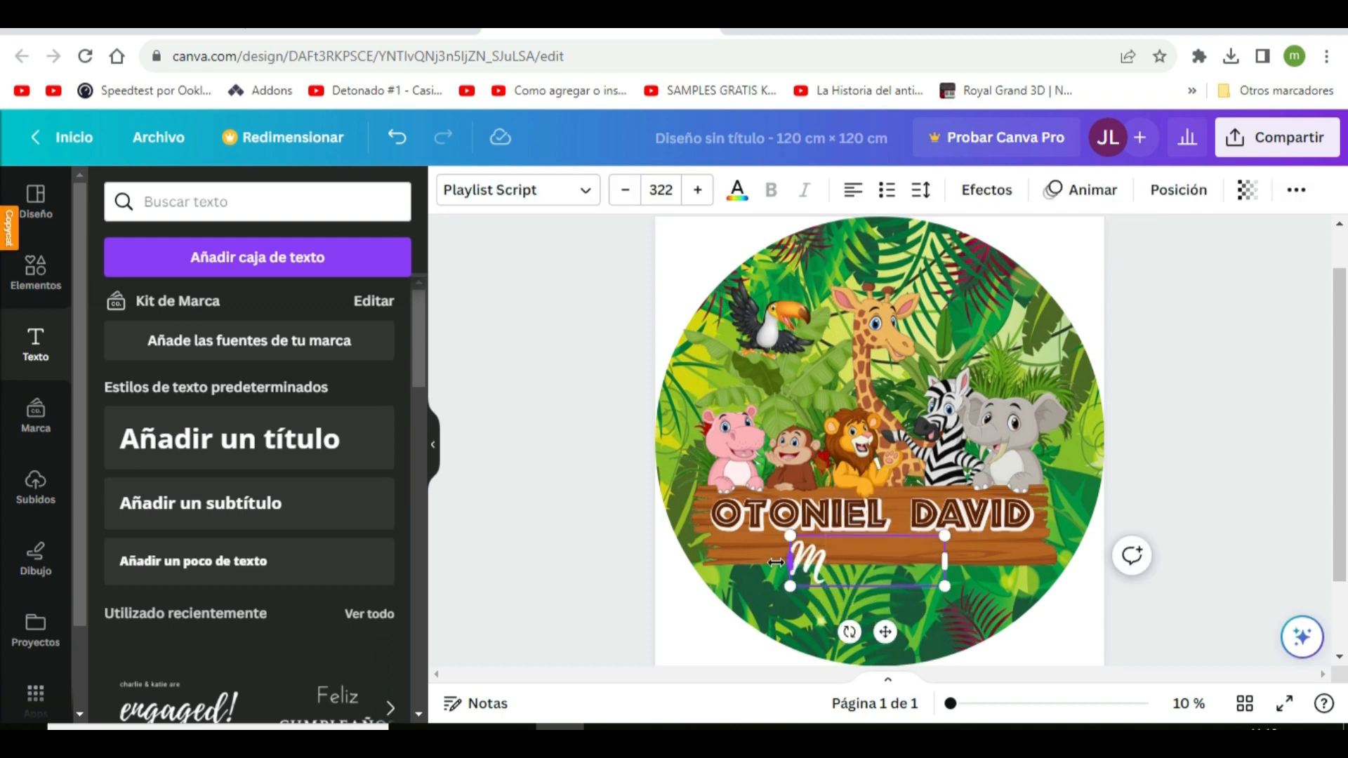
pyautogui.write('Mi Añito')
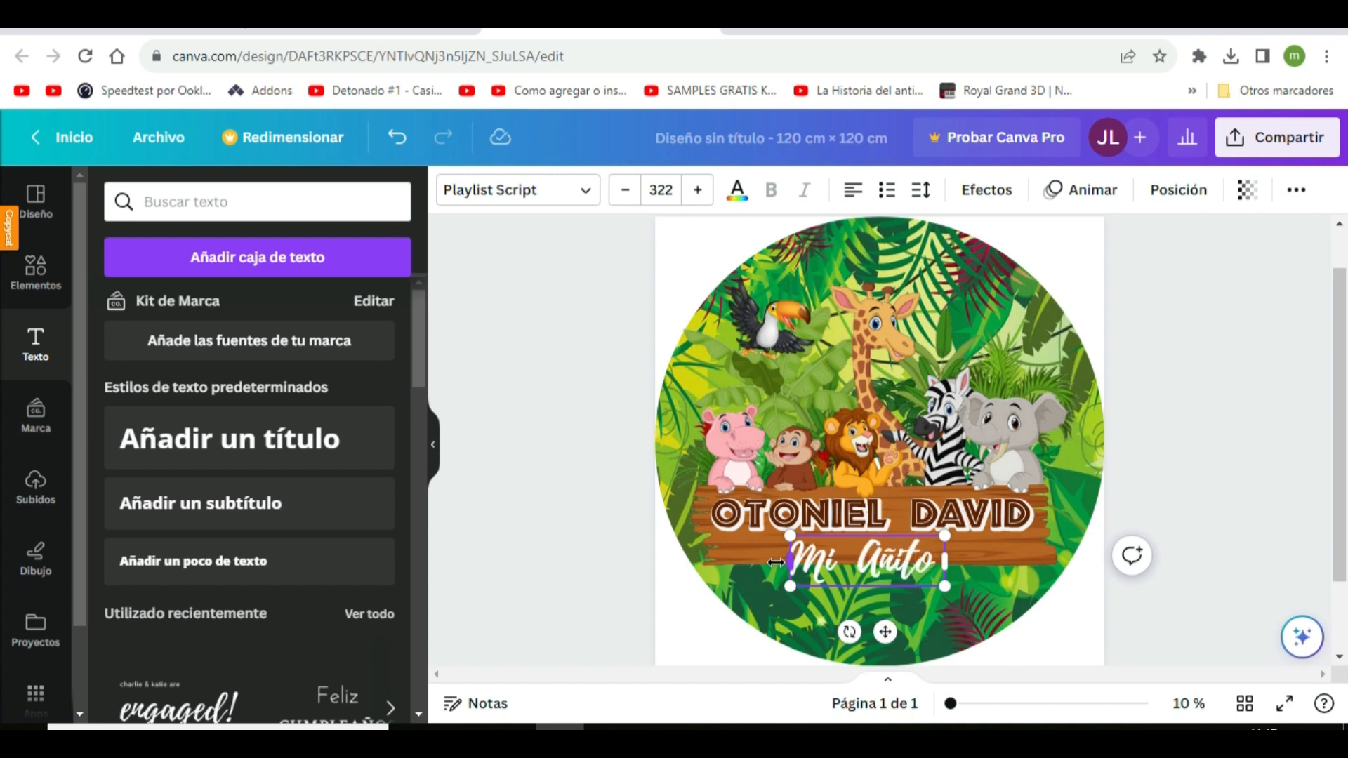
pyautogui.moveTo(890, 629); pyautogui.dragTo(902, 637)
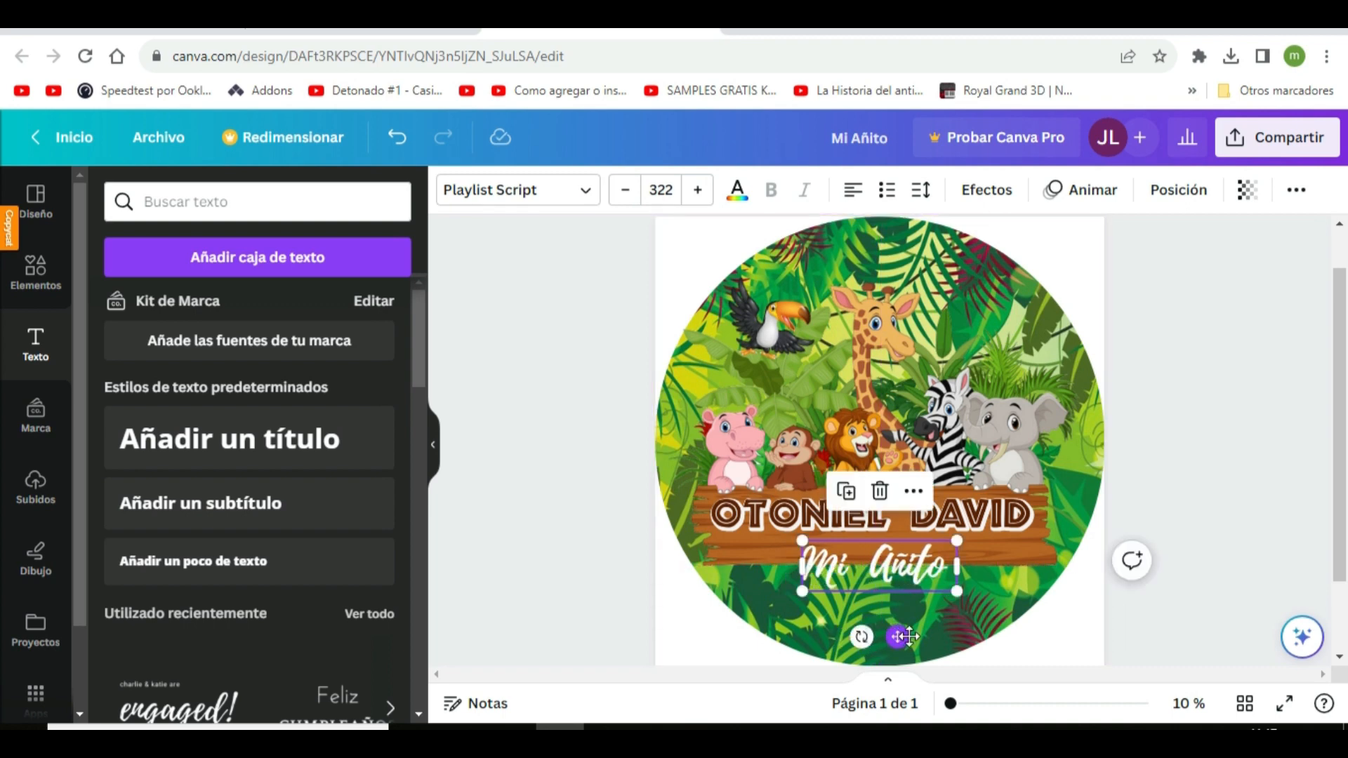
# Apply the Contorno outline effect to the "Mi Añito" caption
pyautogui.click(895, 565)
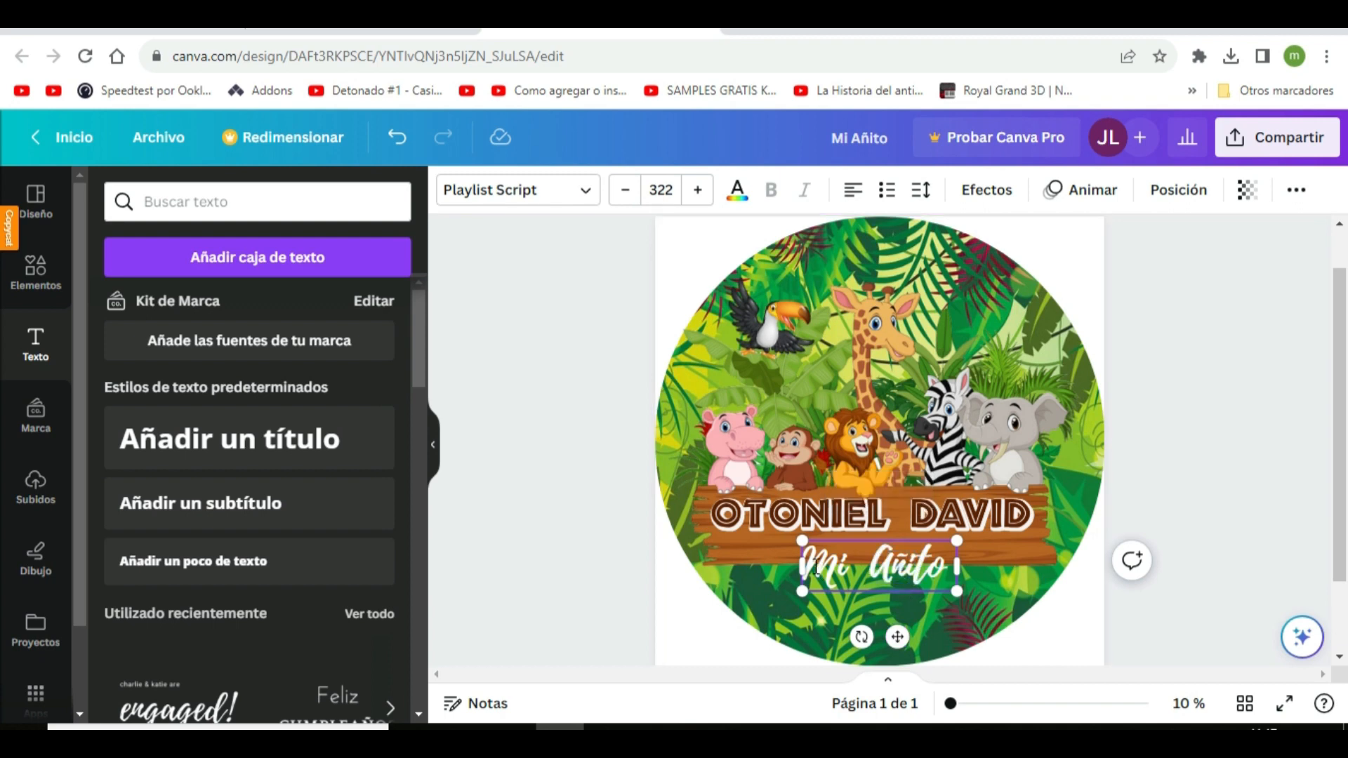
pyautogui.tripleClick(854, 570)
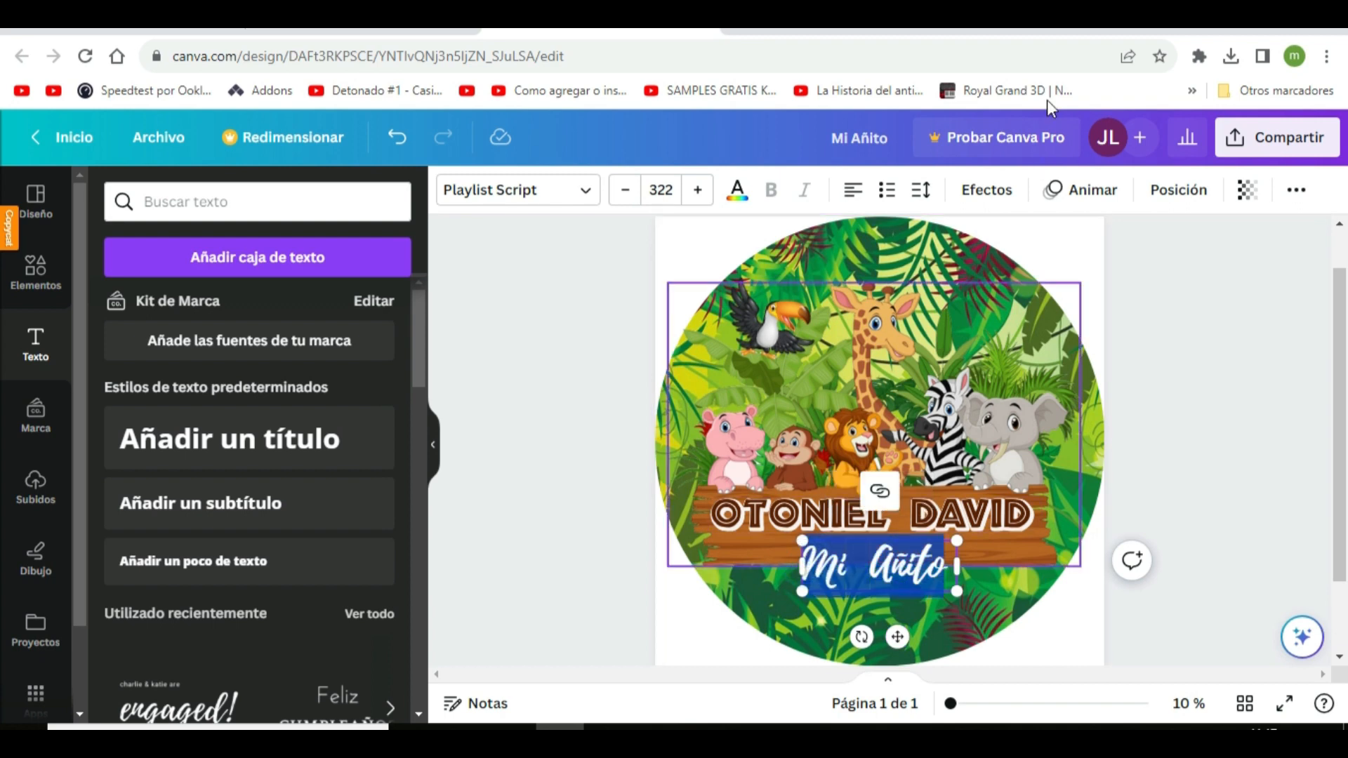
pyautogui.click(990, 191)
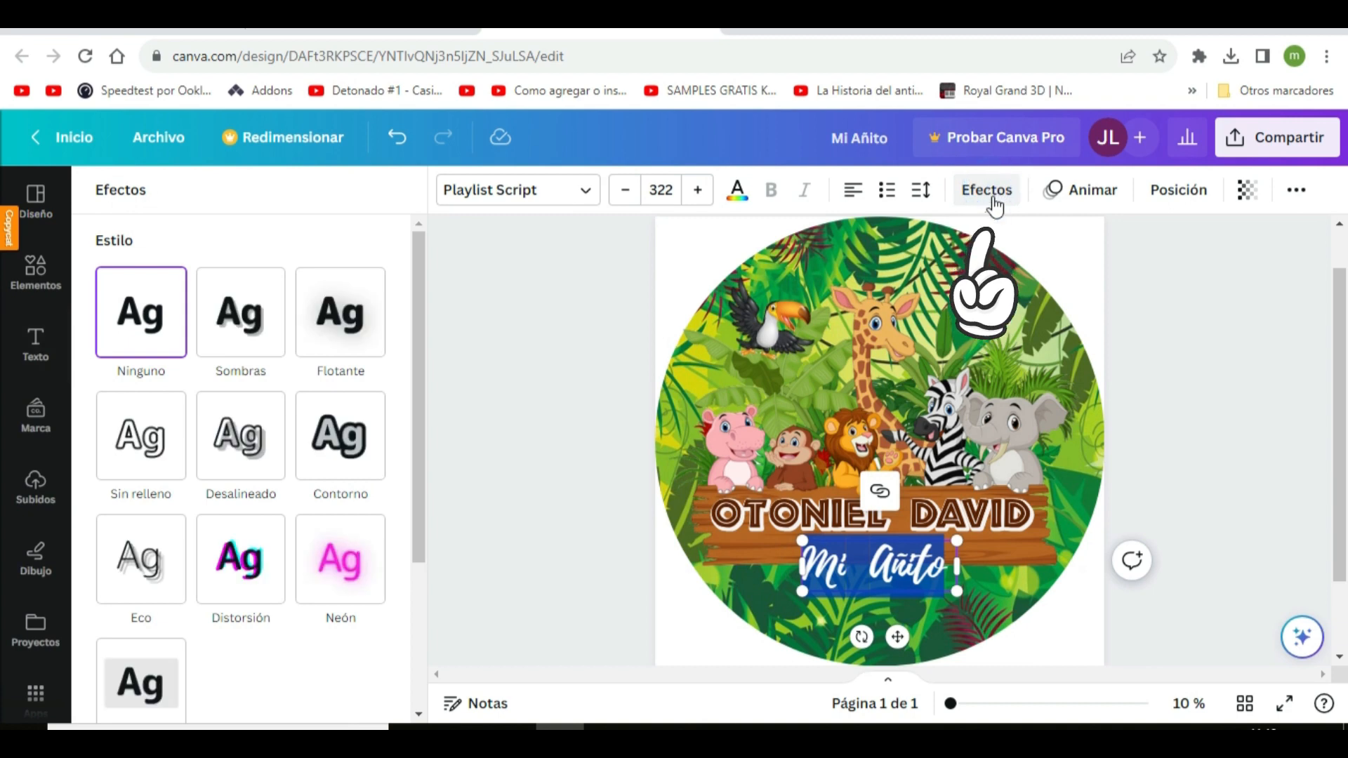
pyautogui.click(320, 444)
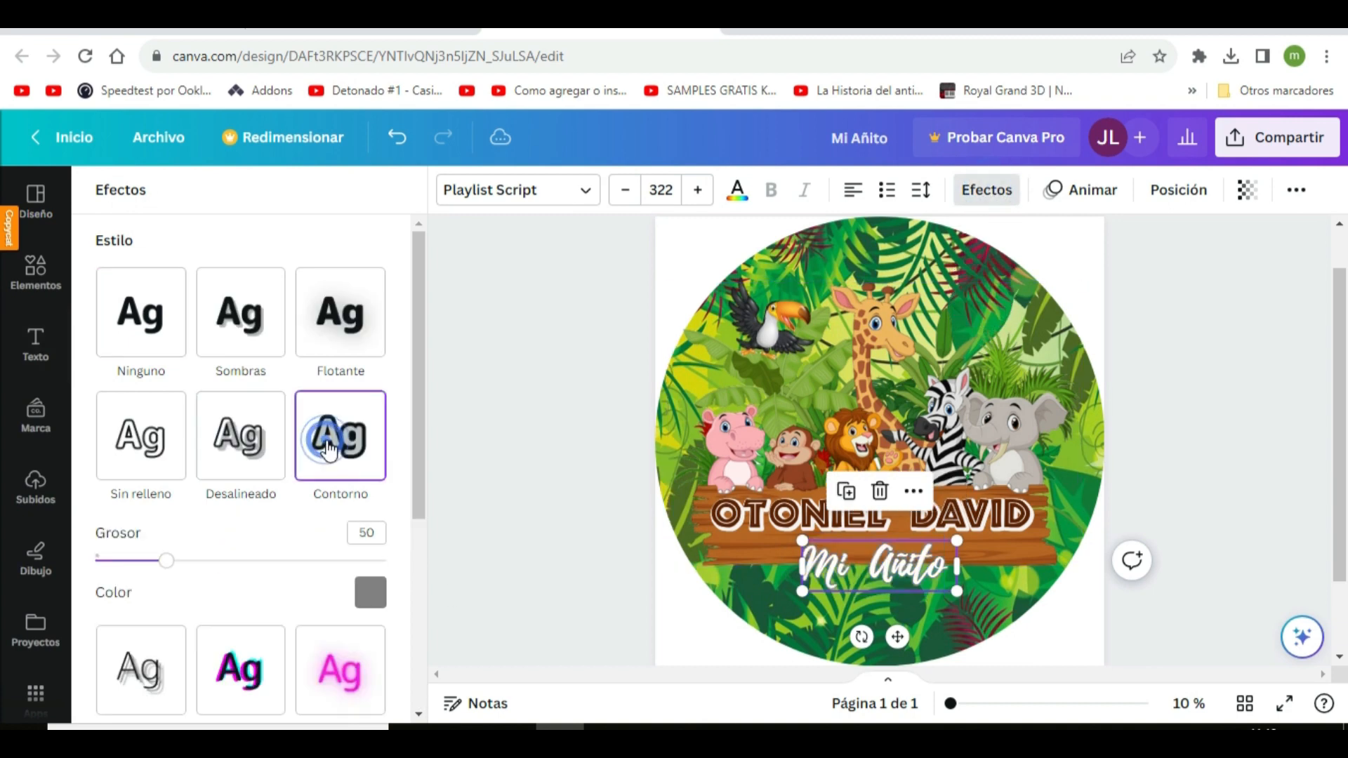
# Colour the caption's outline dark brown #5C2100, sampled from the name lettering, and set its thickness to 117
pyautogui.click(372, 595)
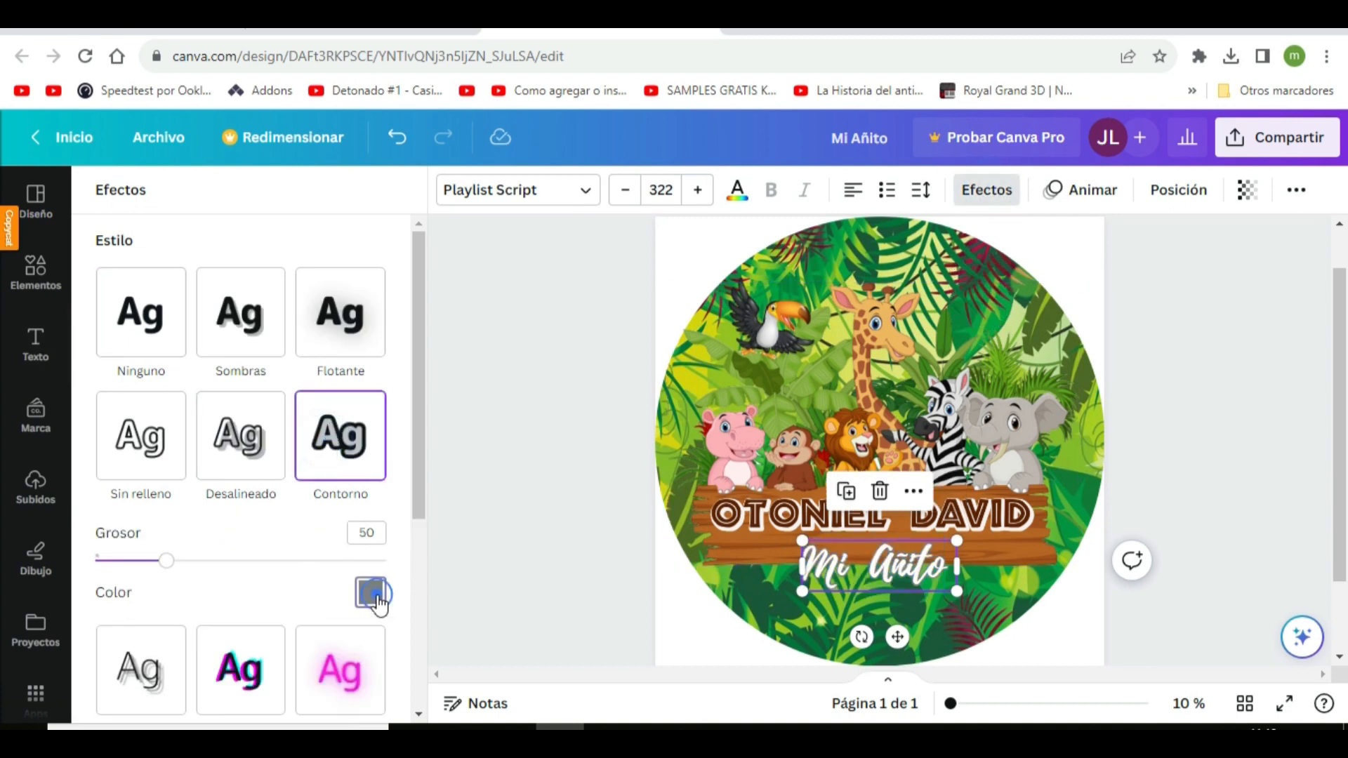
pyautogui.scroll(-3, 299, 503)
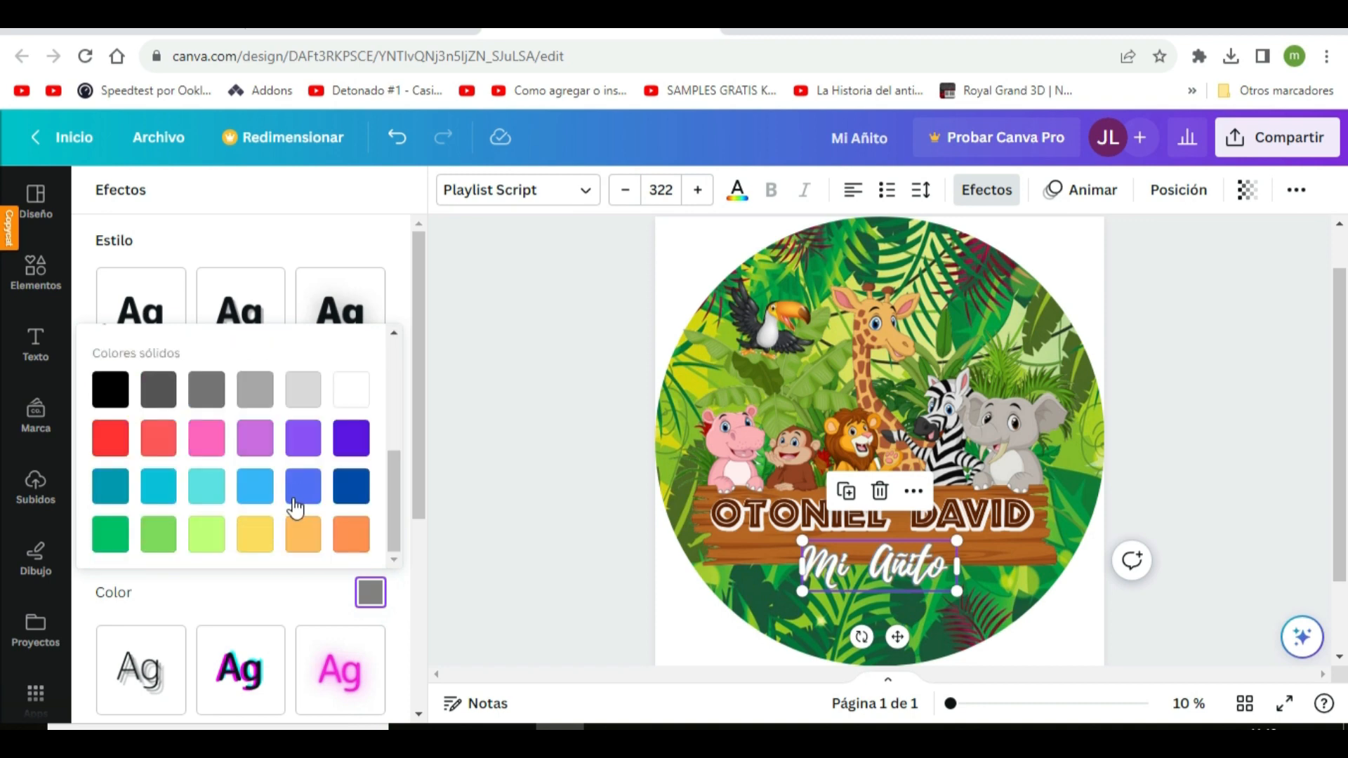
pyautogui.scroll(3, 293, 503)
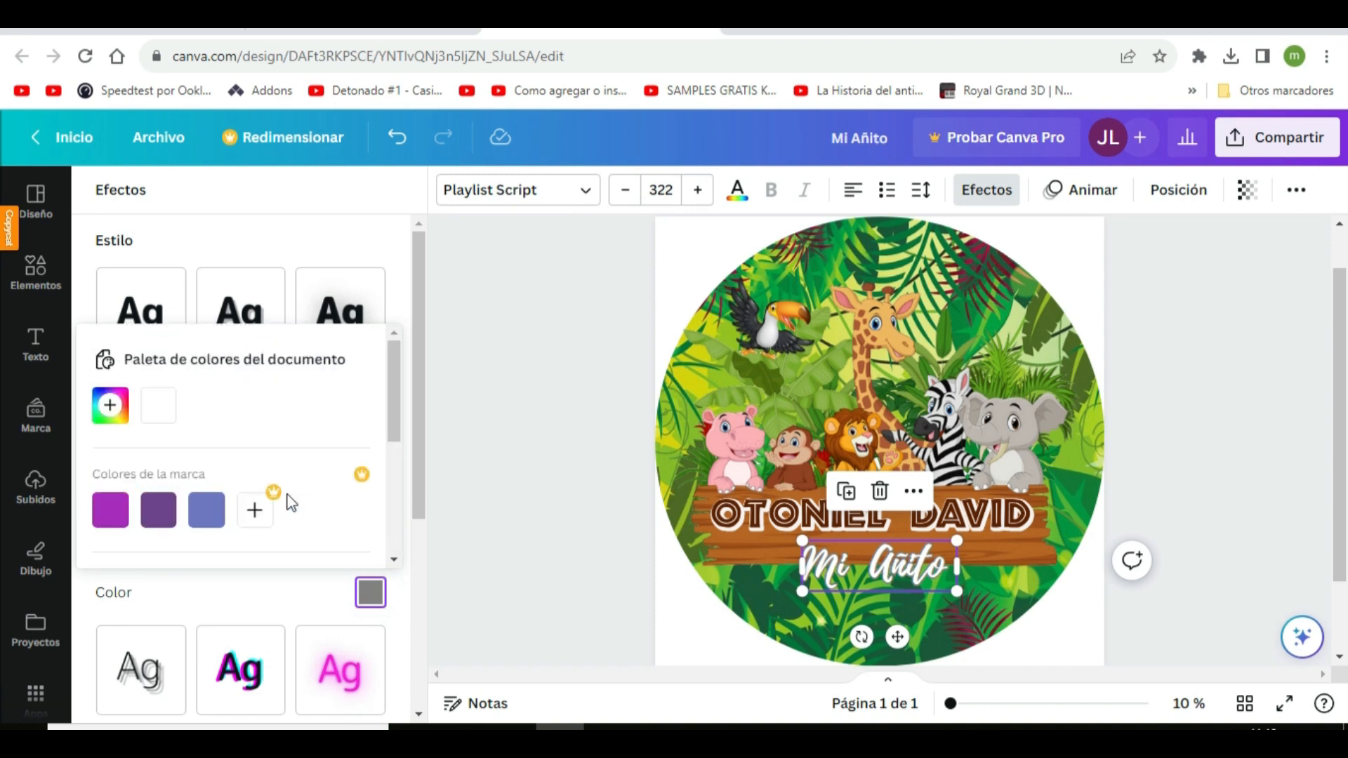
pyautogui.click(109, 407)
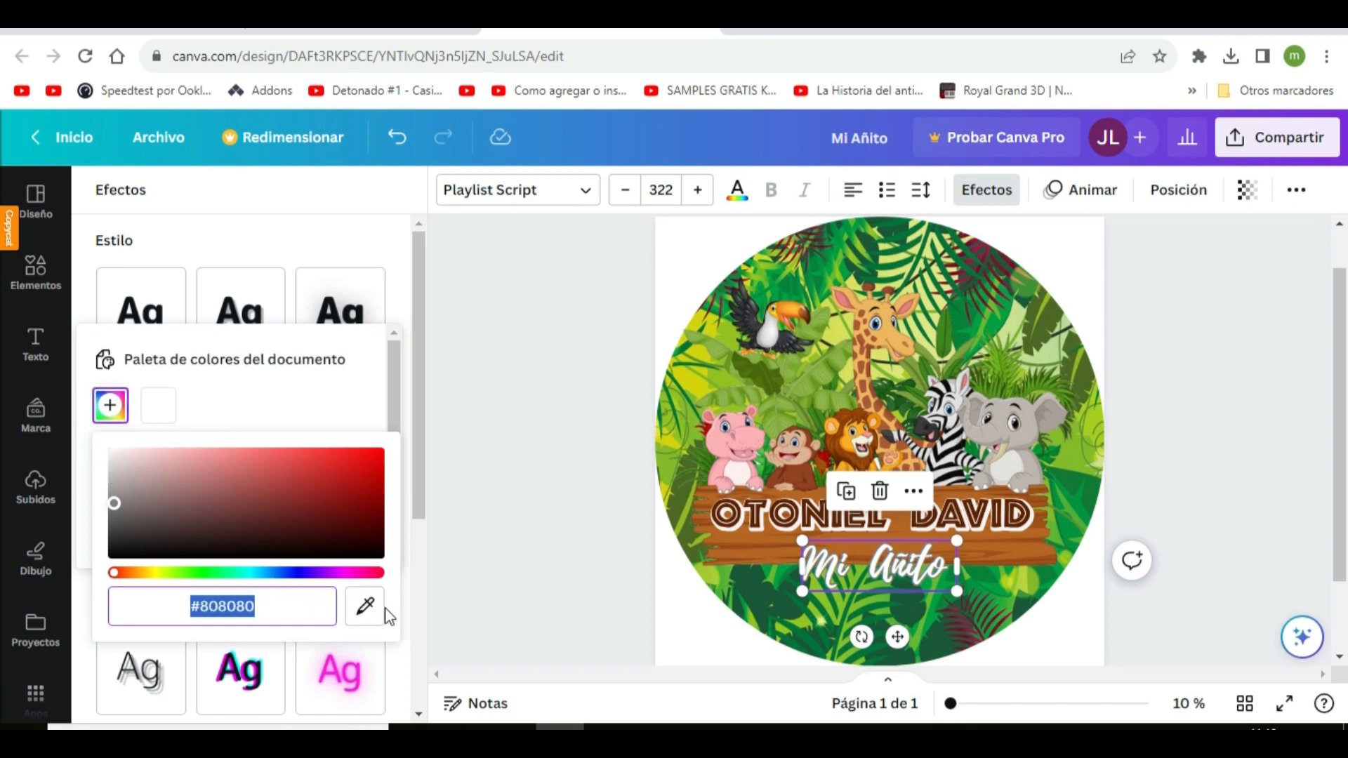
pyautogui.click(365, 606)
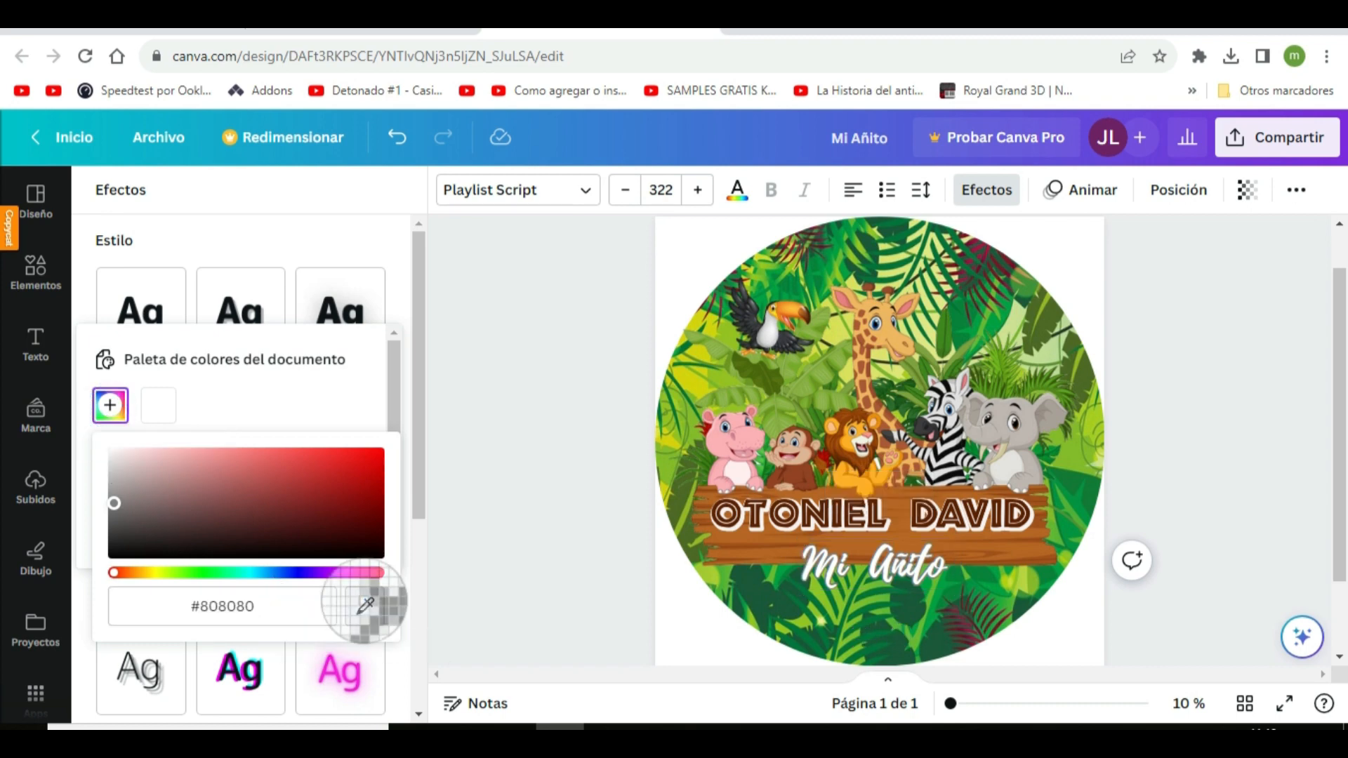
pyautogui.click(733, 522)
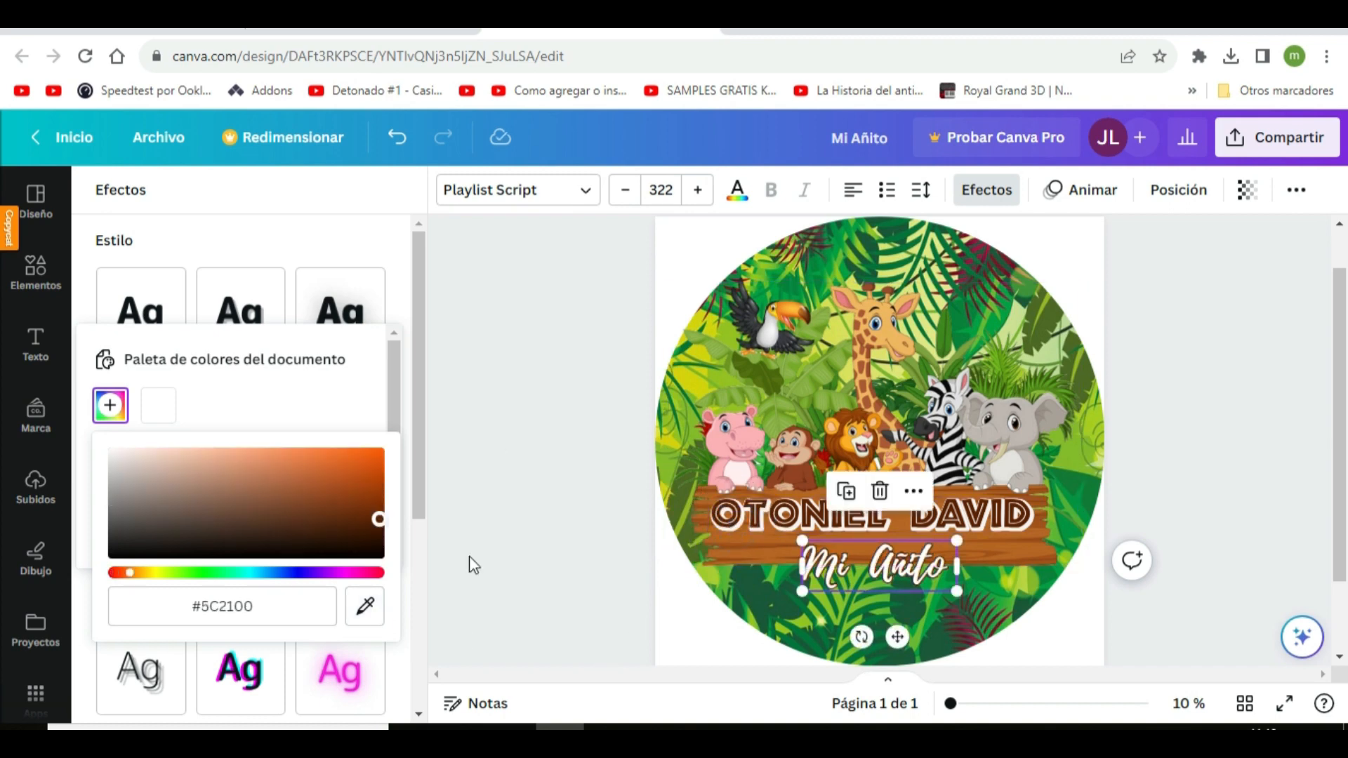
pyautogui.click(361, 408)
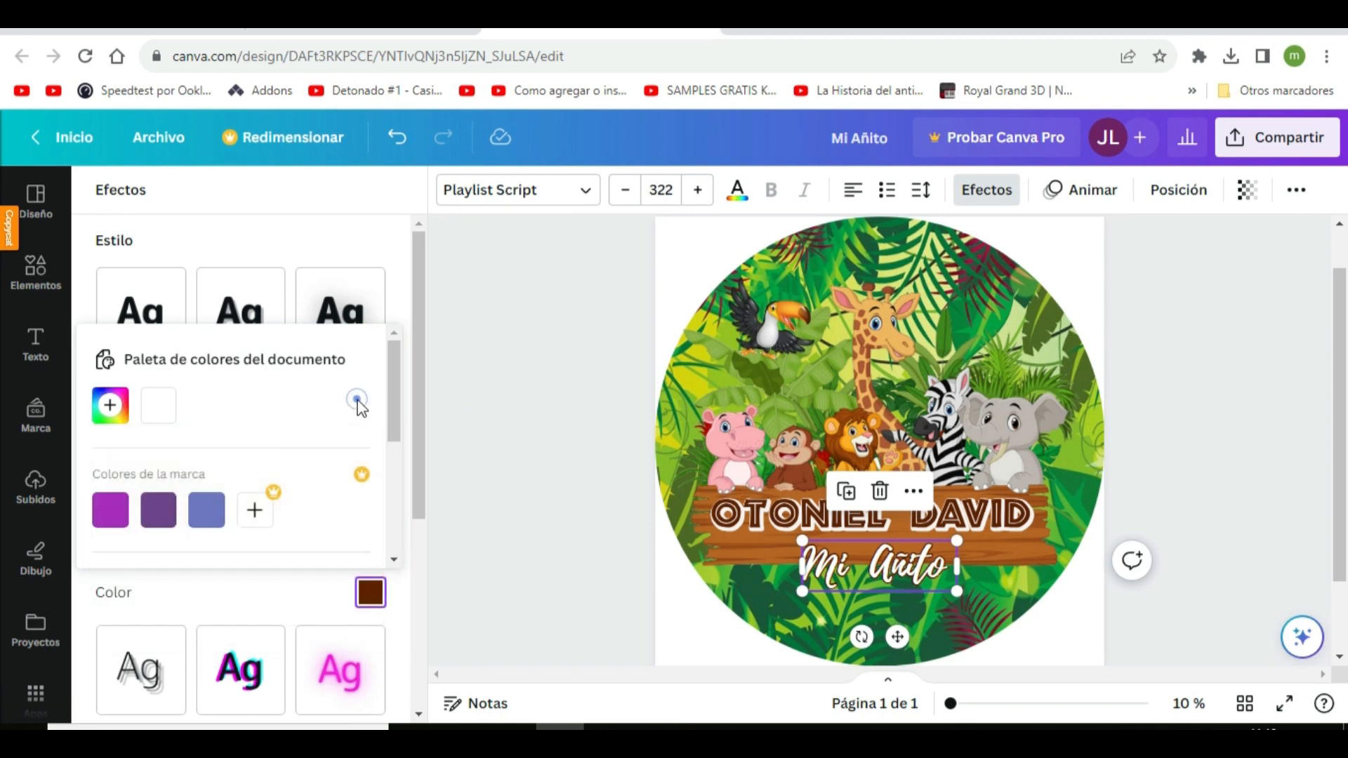
pyautogui.scroll(-3, 220, 559)
pyautogui.scroll(-2, 220, 569)
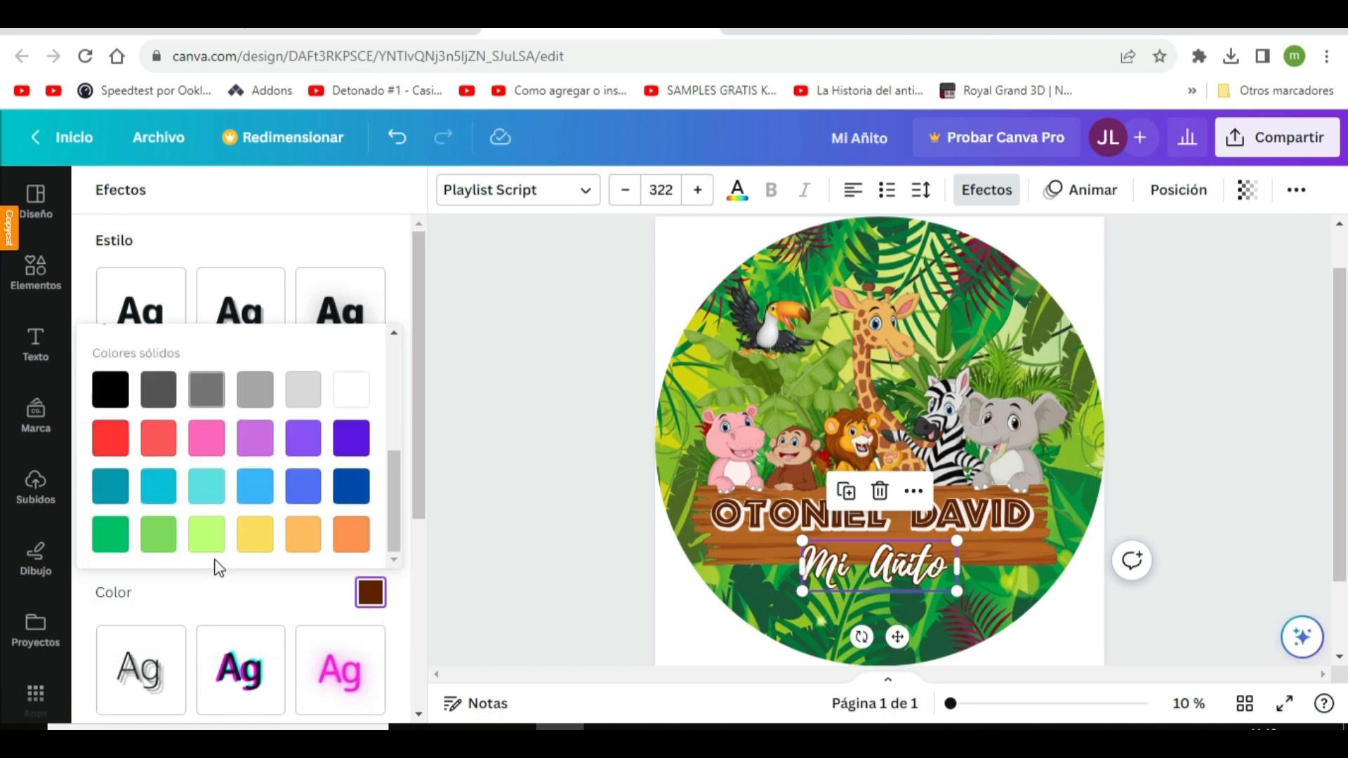
pyautogui.scroll(6, 214, 562)
pyautogui.click(320, 247)
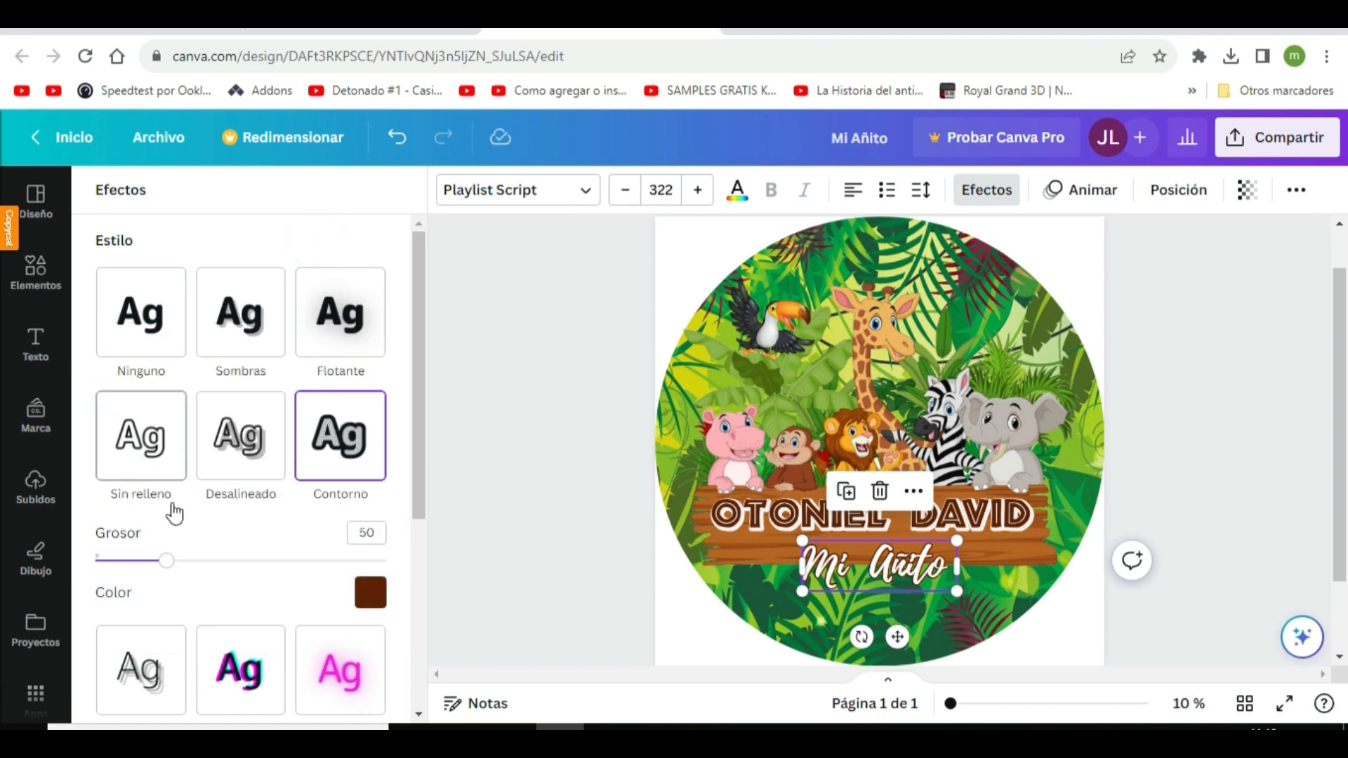
pyautogui.moveTo(164, 562); pyautogui.dragTo(267, 561)
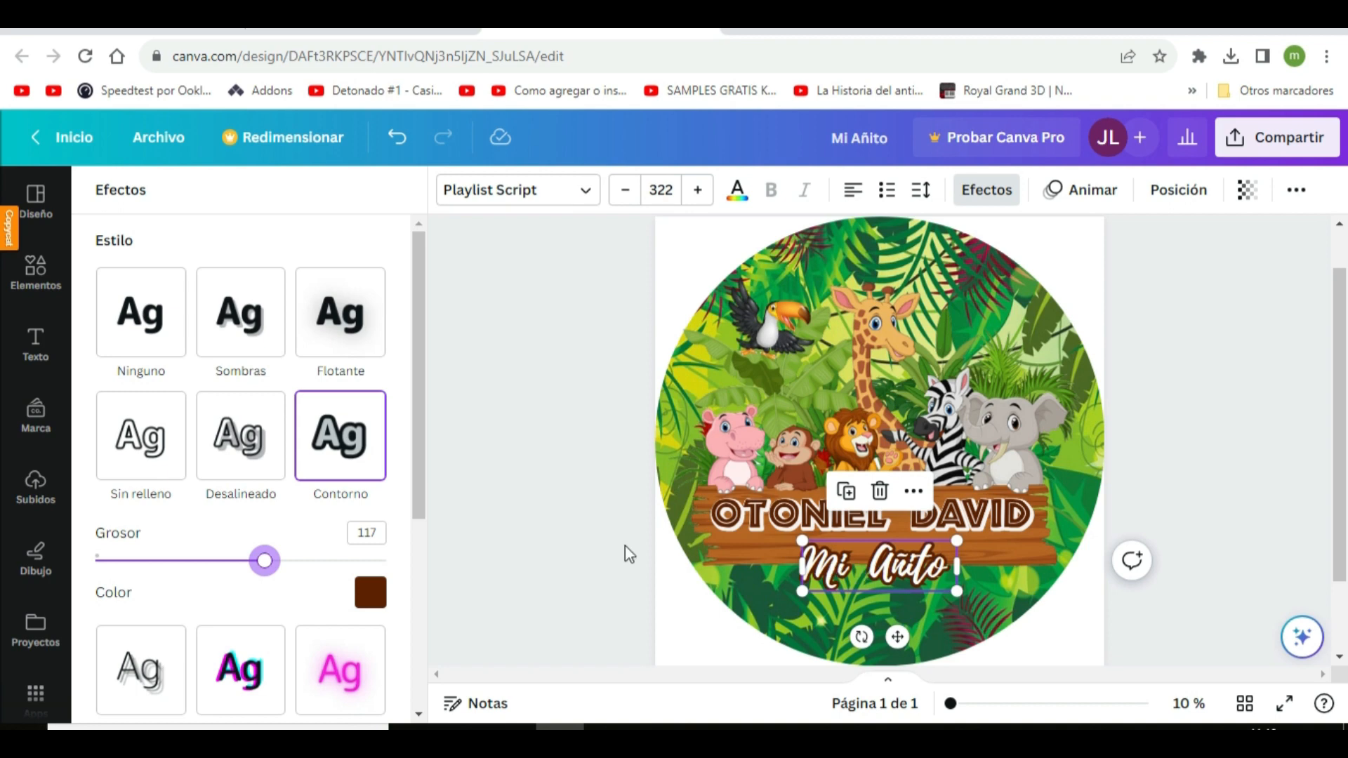
pyautogui.click(572, 553)
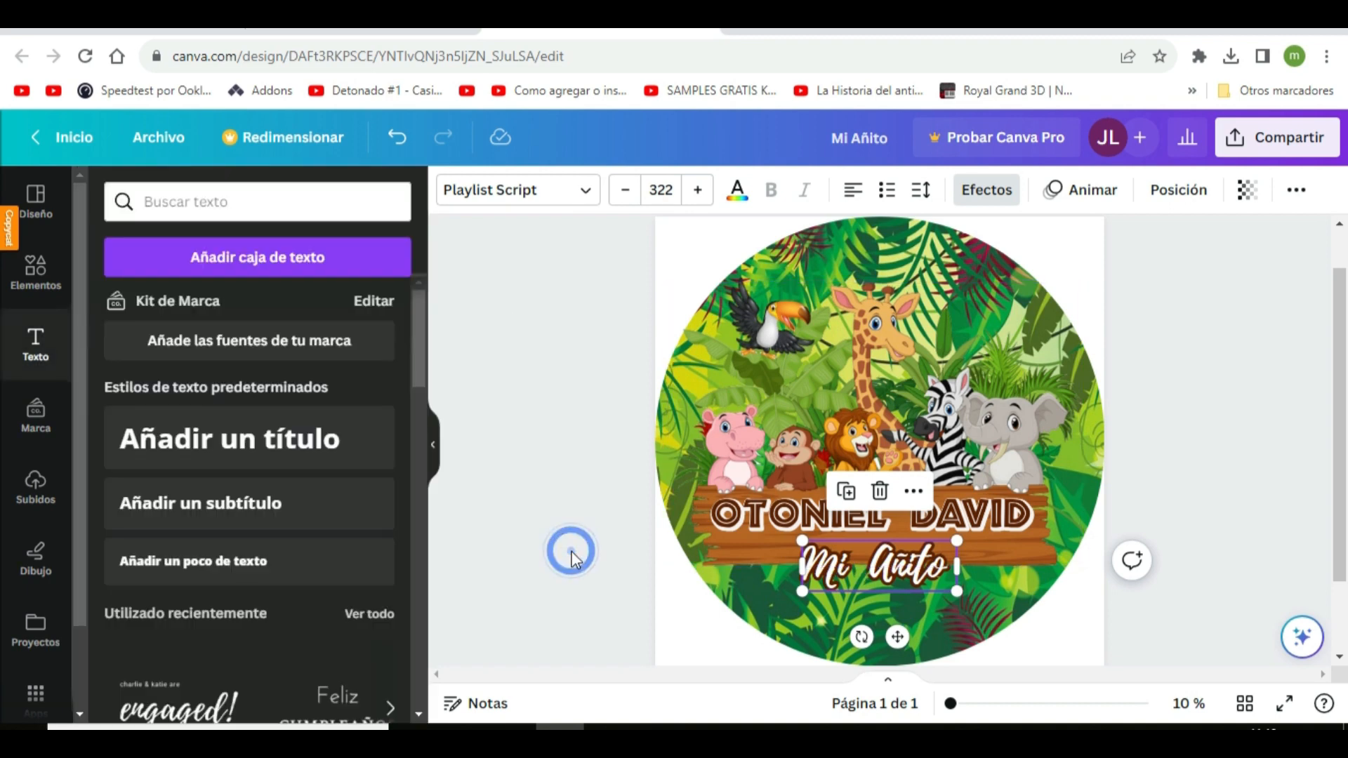
# Search the graphic elements for "numero safari" and add the zebra-striped number 1 to the design
pyautogui.click(33, 281)
pyautogui.click(144, 200)
pyautogui.write('numero')
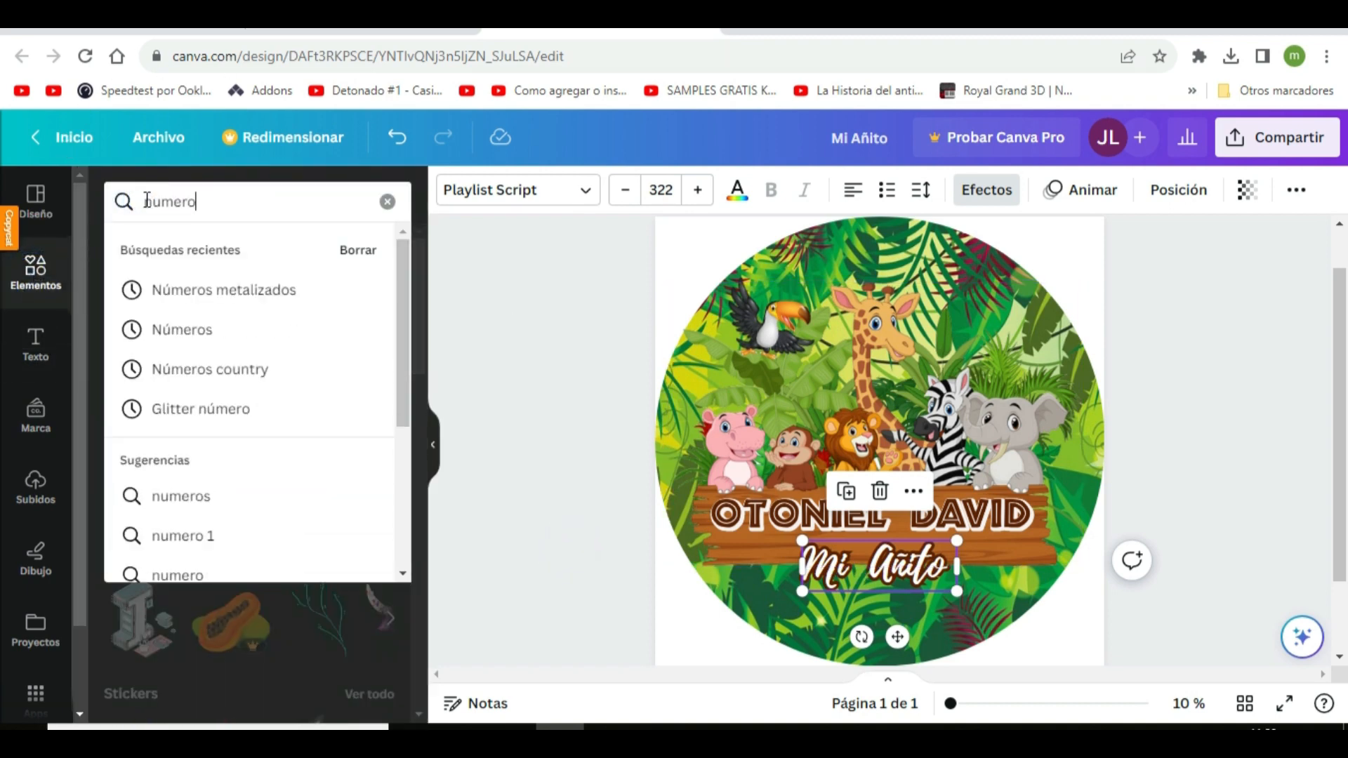
pyautogui.write(' safari')
pyautogui.press('Return')
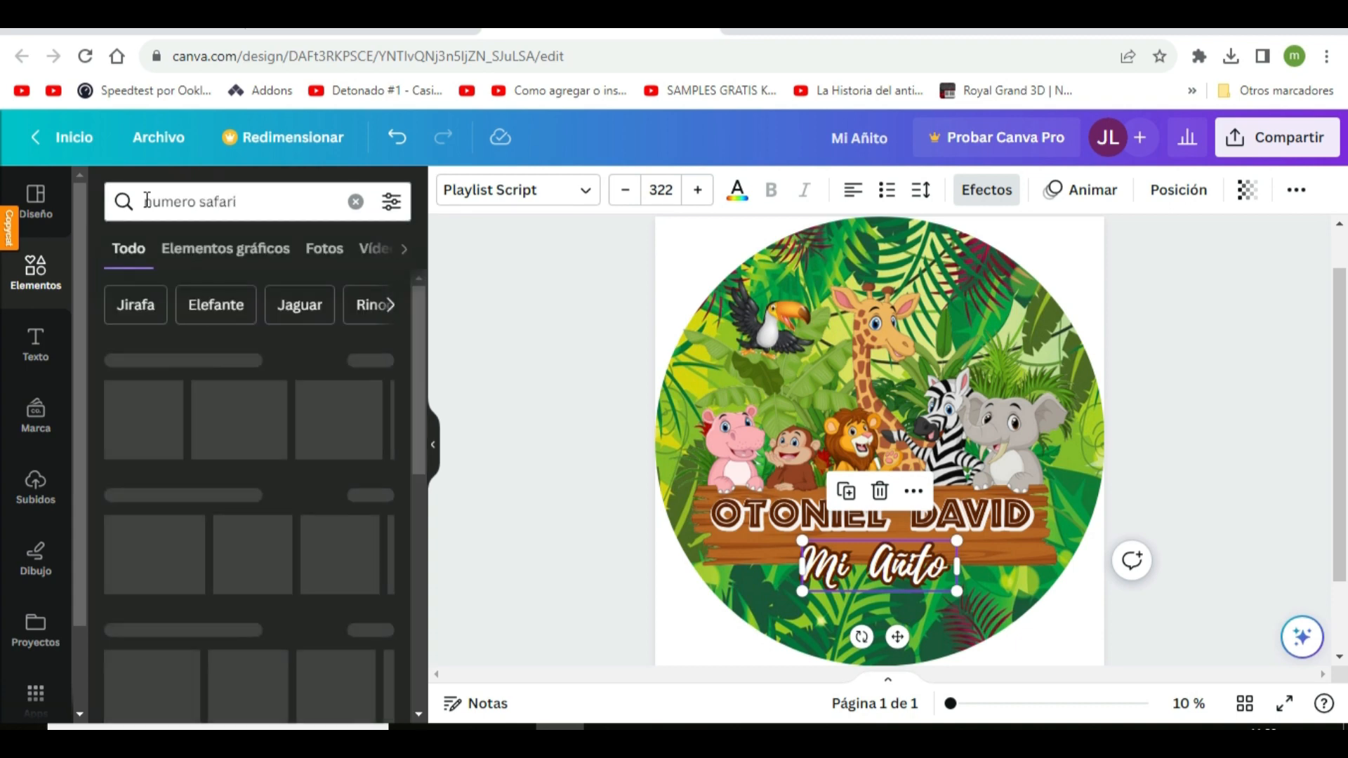
pyautogui.click(366, 372)
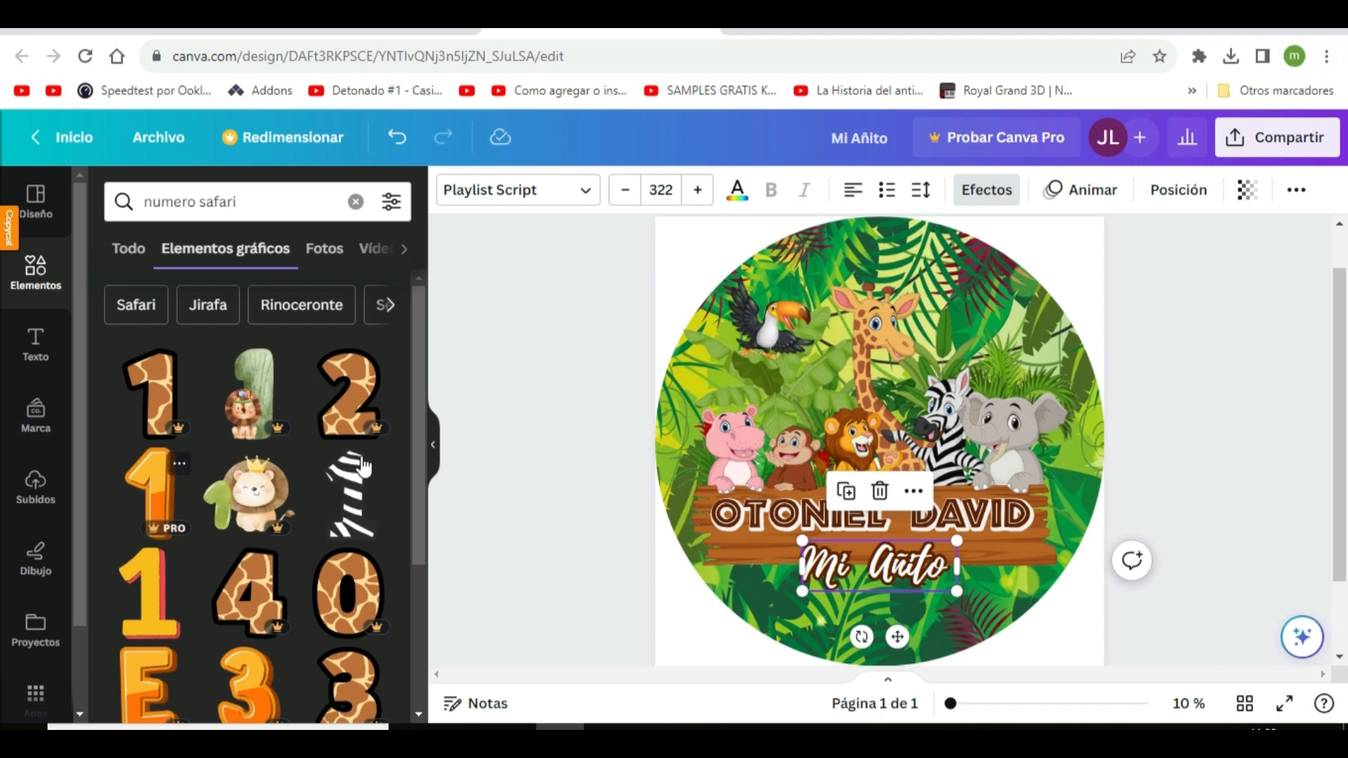
pyautogui.click(341, 501)
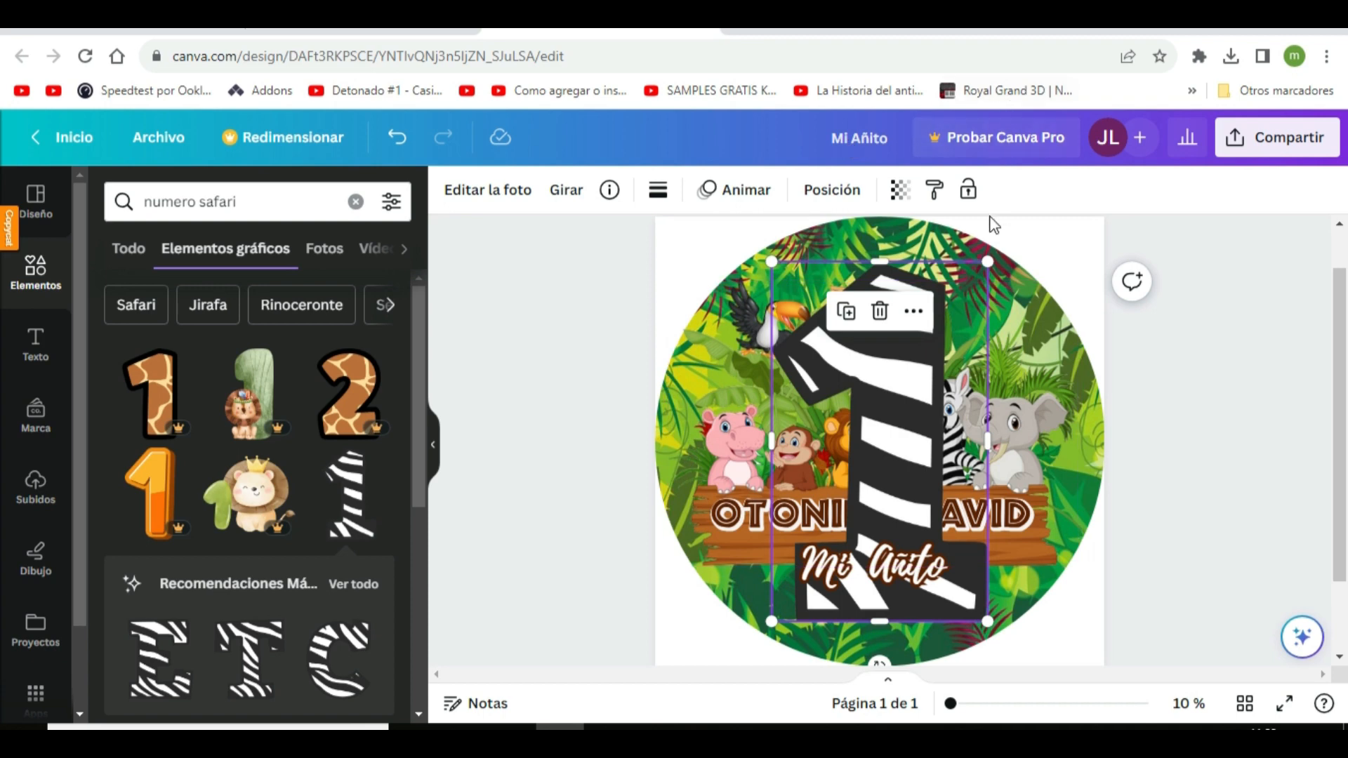
# Shrink the zebra number 1 and place it over the caption between "Mi" and "Añito"
pyautogui.moveTo(969, 289); pyautogui.dragTo(875, 534)
pyautogui.moveTo(824, 618); pyautogui.dragTo(834, 602)
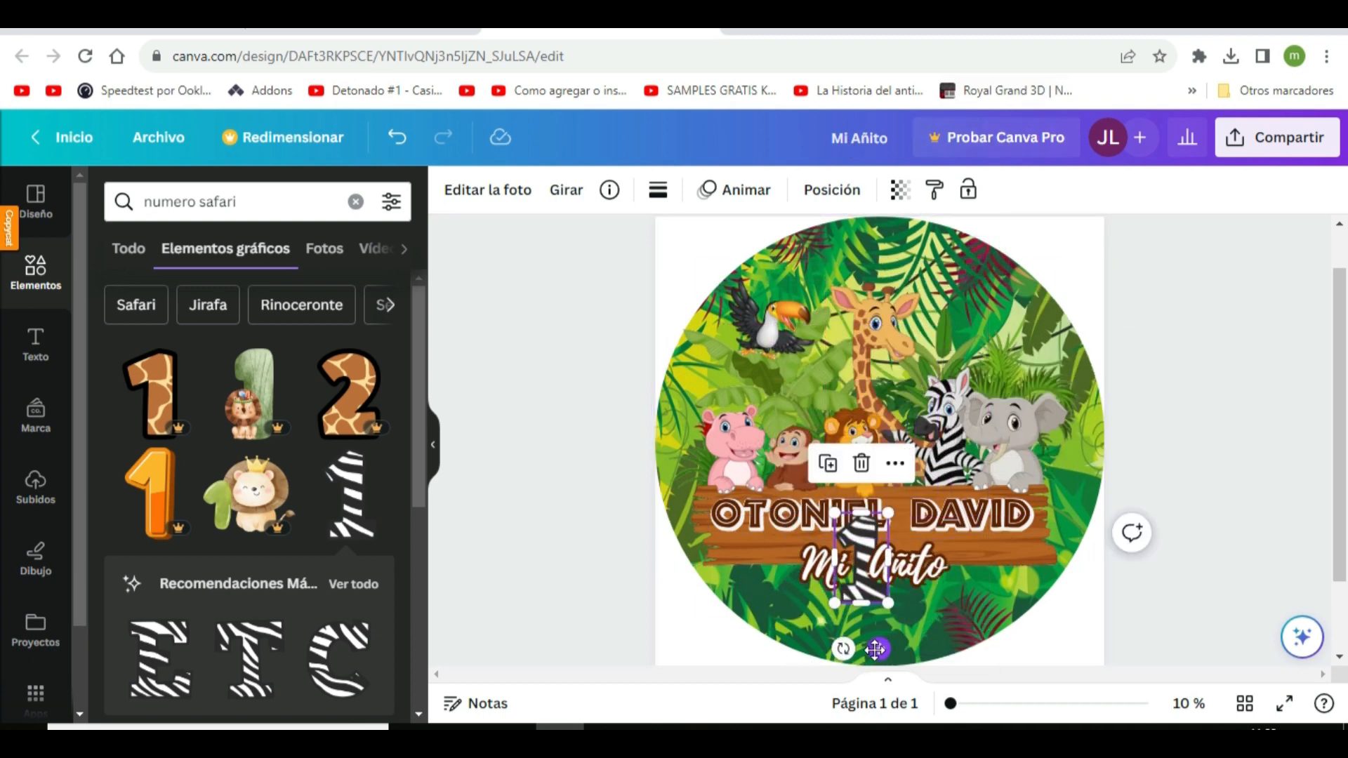
pyautogui.moveTo(879, 648); pyautogui.dragTo(871, 651)
# Widen the gap between "Mi" and "Añito" and fit the zebra number 1 into it
pyautogui.click(873, 565)
pyautogui.click(874, 566)
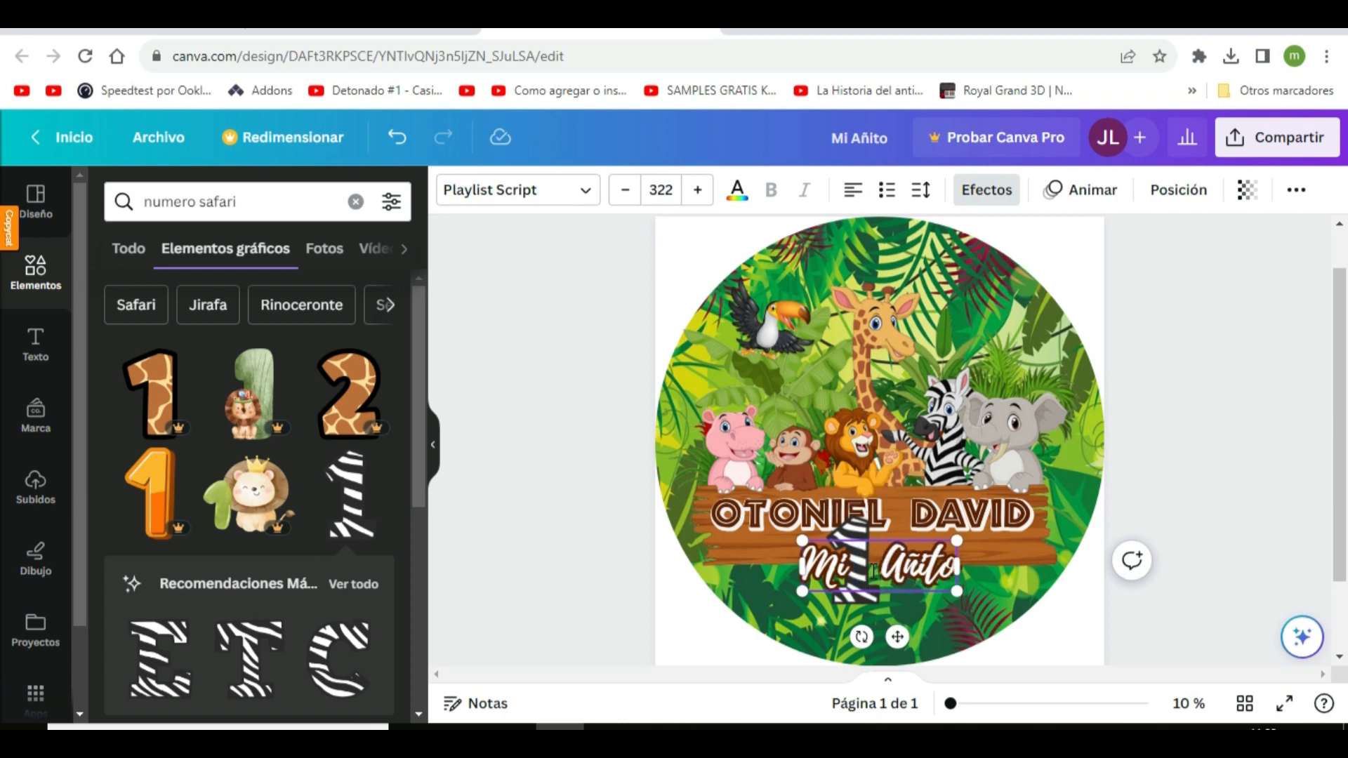
pyautogui.moveTo(957, 566); pyautogui.dragTo(980, 560)
pyautogui.click(846, 585)
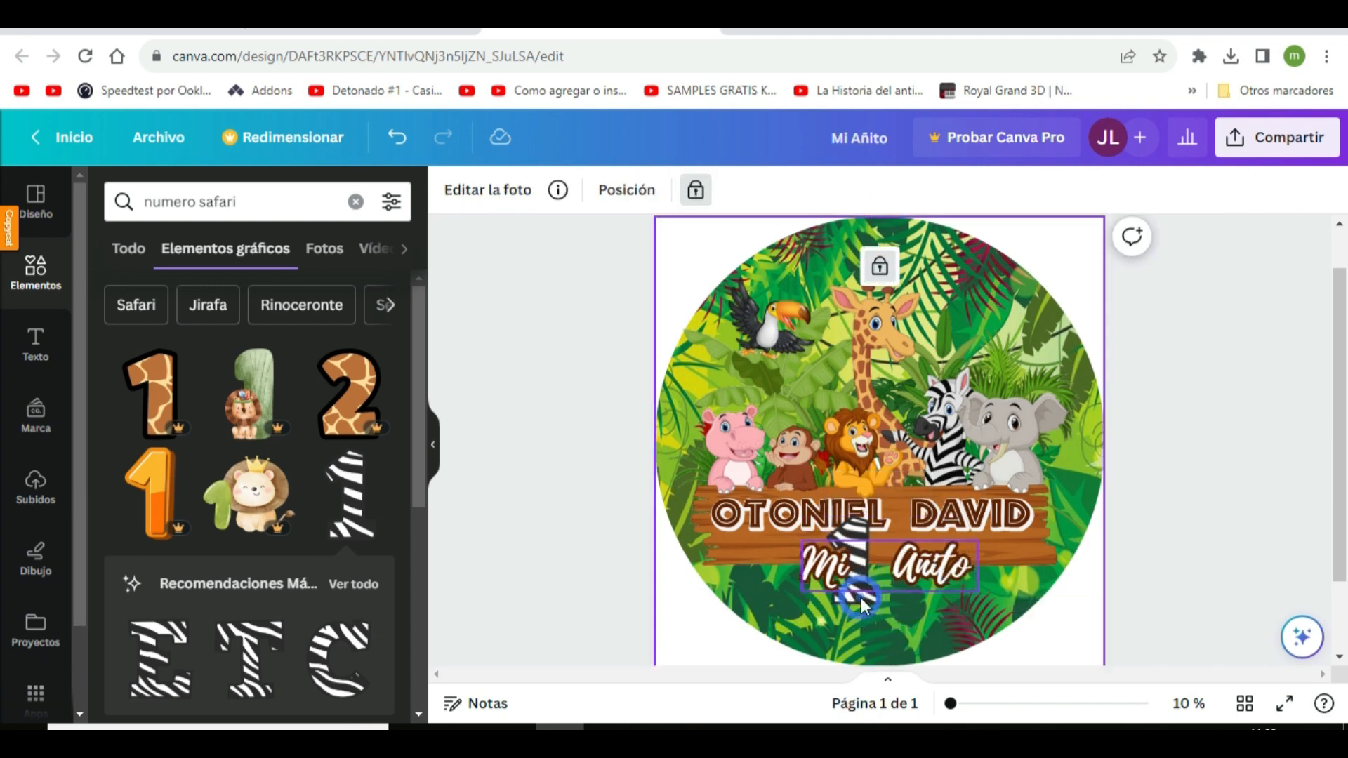
pyautogui.click(858, 584)
pyautogui.moveTo(874, 652)
pyautogui.mouseDown()
pyautogui.moveTo(893, 659)
pyautogui.moveTo(878, 654)
pyautogui.mouseUp()
pyautogui.click(891, 568)
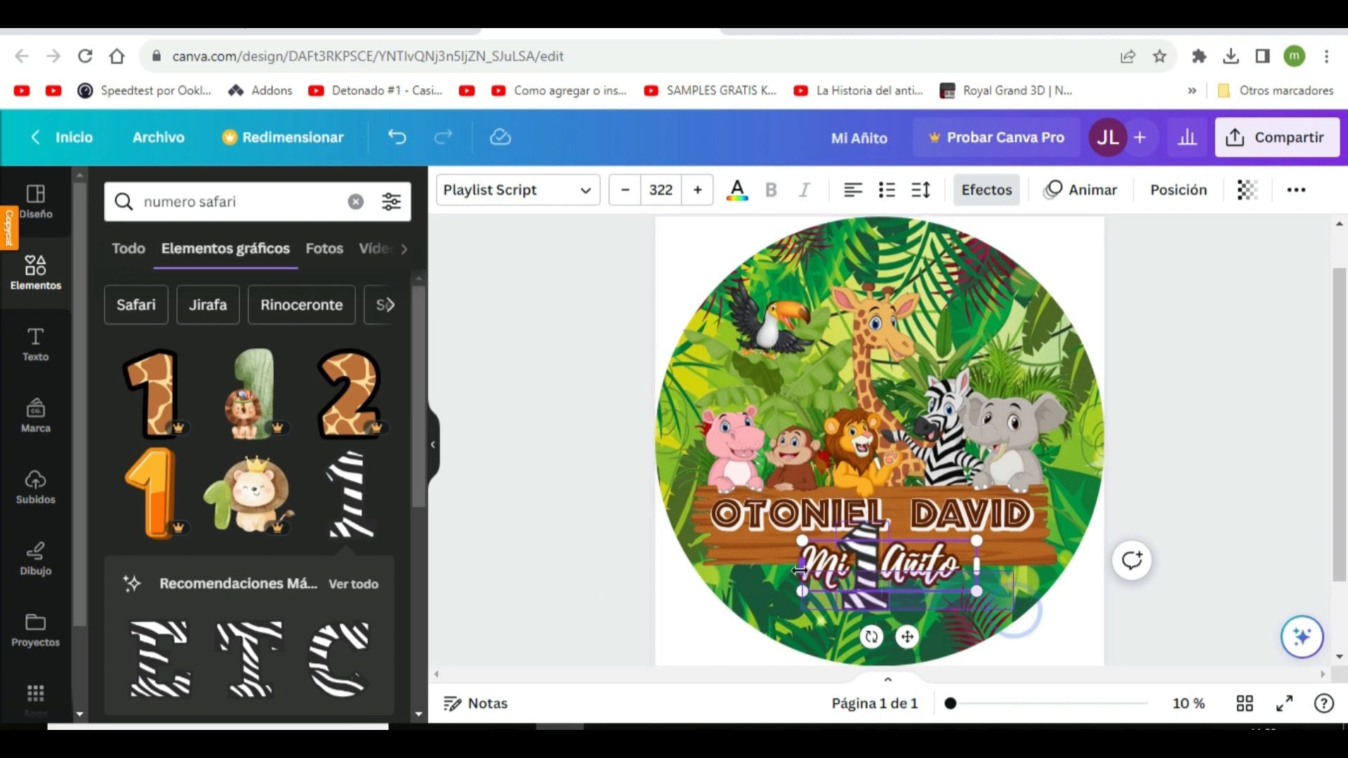
# Move the caption and the zebra number 1 together slightly down, below the wooden board
pyautogui.keyDown('shift'); pyautogui.click(870, 597); pyautogui.keyUp('shift')
pyautogui.click(890, 477)
pyautogui.moveTo(897, 581); pyautogui.dragTo(922, 609)
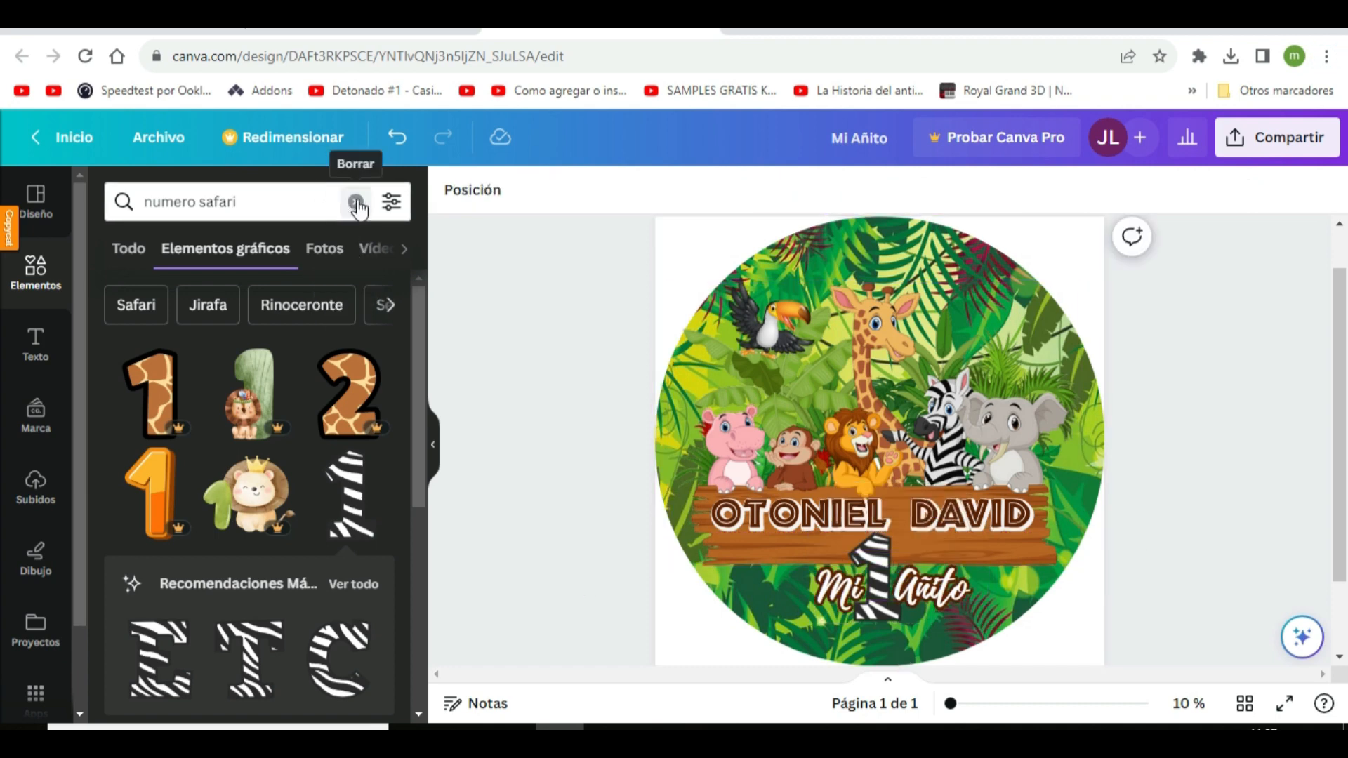
# Search the graphic elements for "Fondo de madera" and add the orange wooden plank sign on a post
pyautogui.click(356, 203)
pyautogui.write('Fondo de madera')
pyautogui.press('Return')
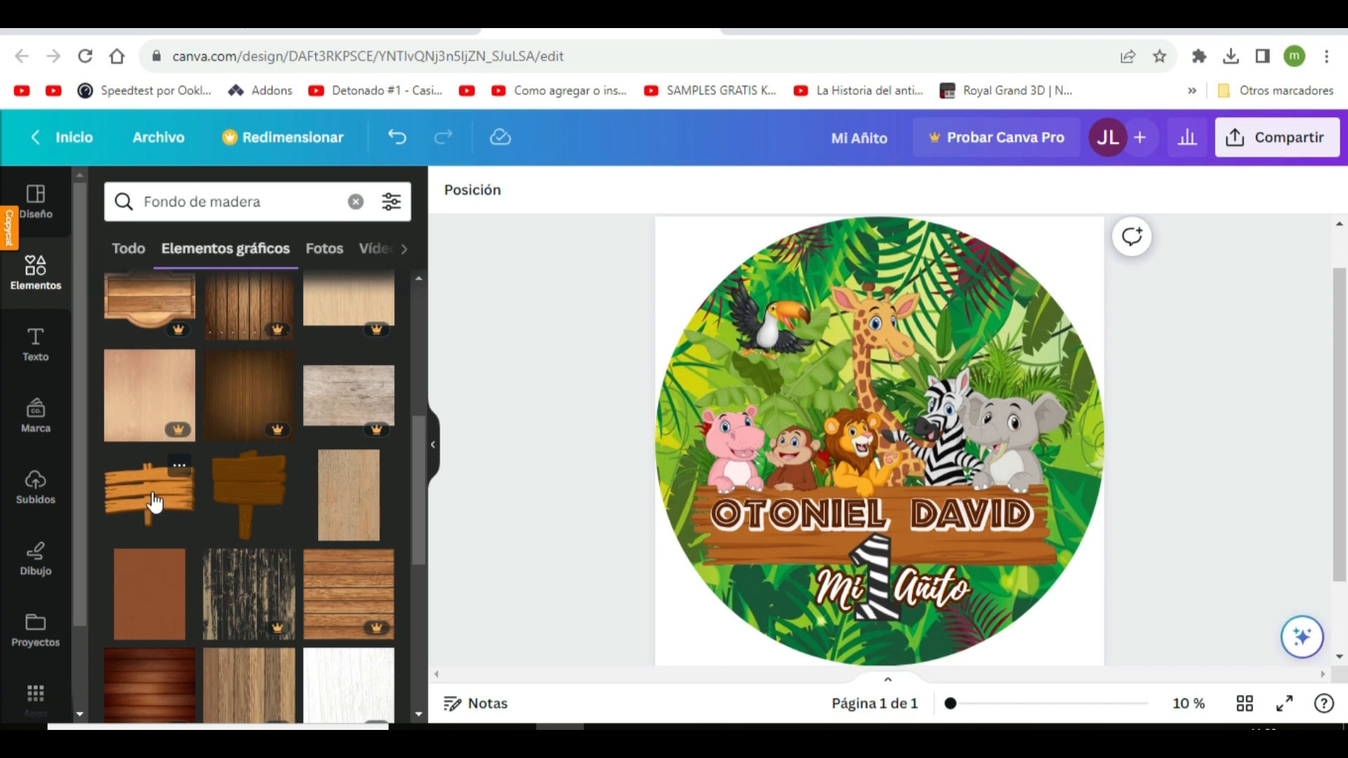
pyautogui.click(154, 502)
# Shrink the wooden sign to about 42 × 30 cm over the caption and send it behind the text and number 1
pyautogui.moveTo(878, 448); pyautogui.dragTo(885, 582)
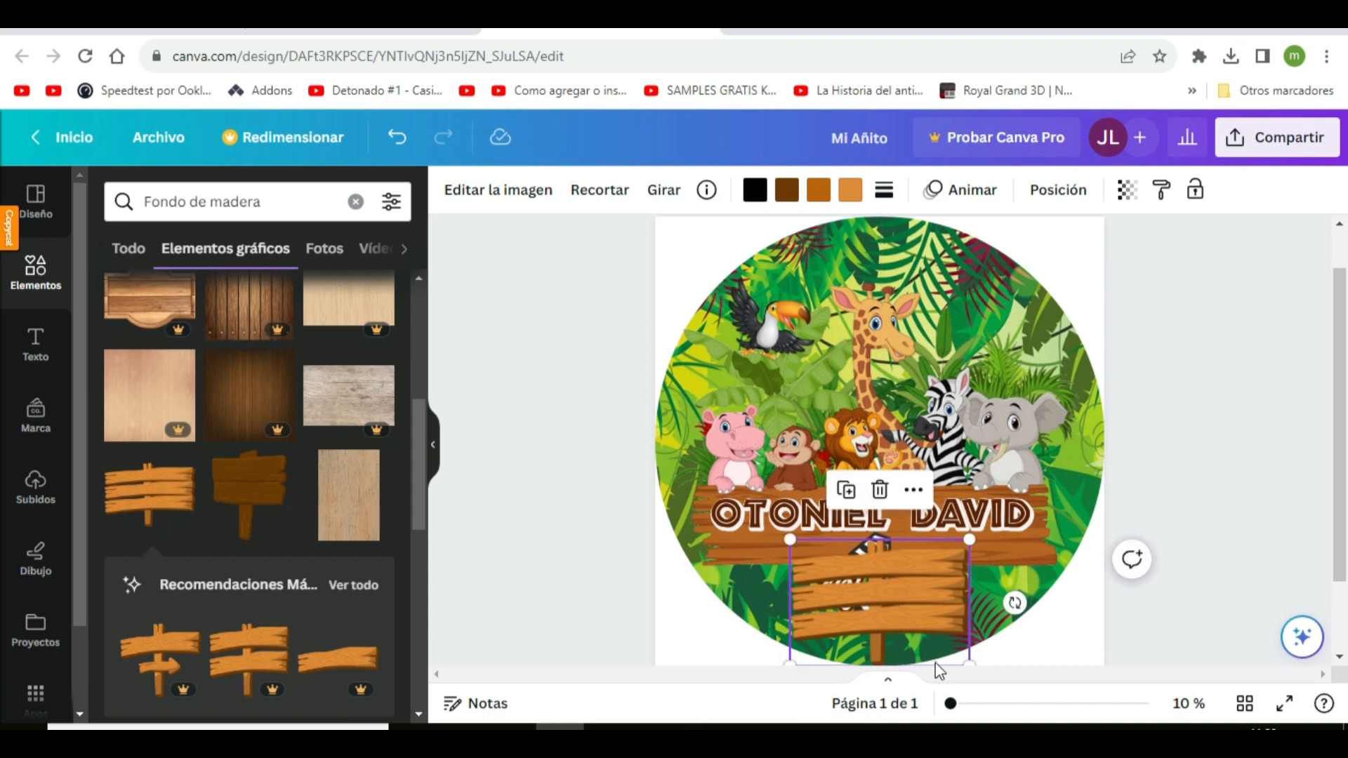
pyautogui.moveTo(969, 664); pyautogui.dragTo(948, 650)
pyautogui.moveTo(914, 602); pyautogui.dragTo(931, 596)
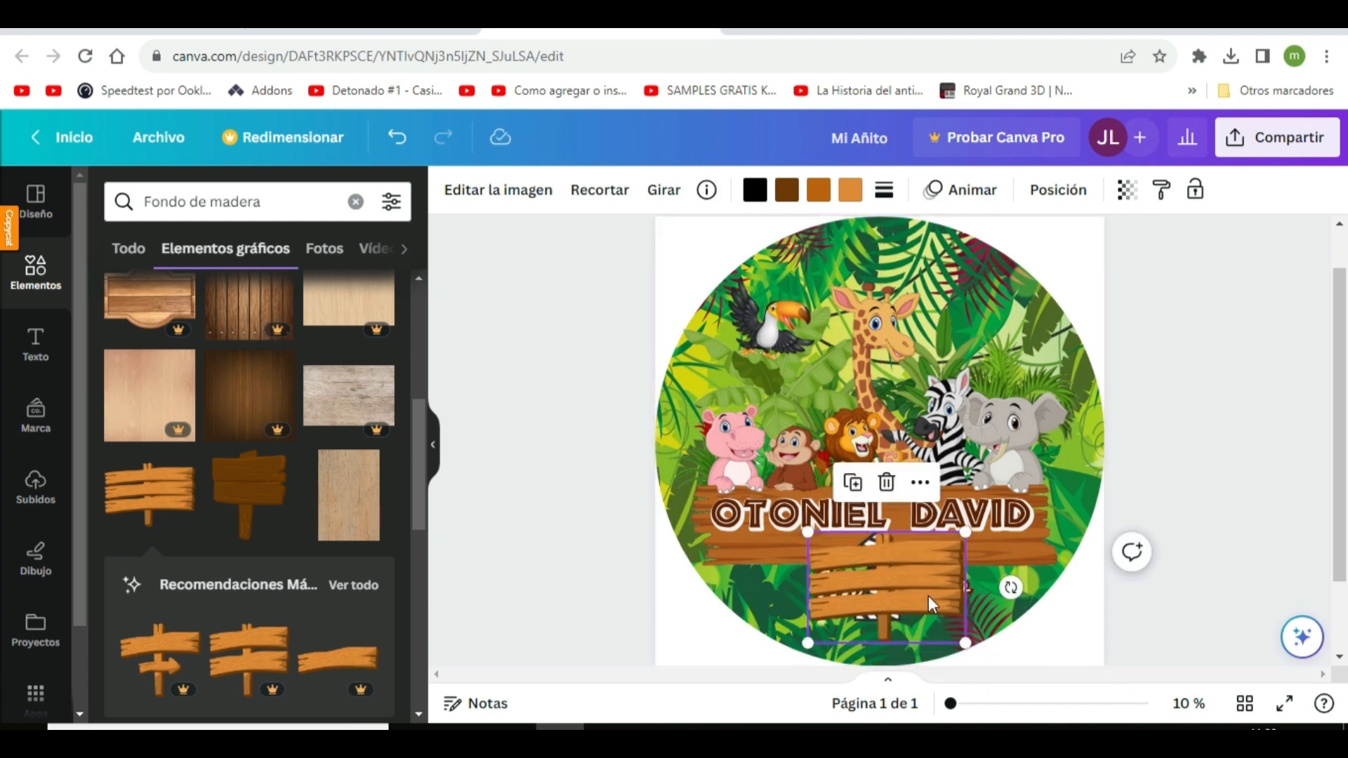
pyautogui.click(1058, 189)
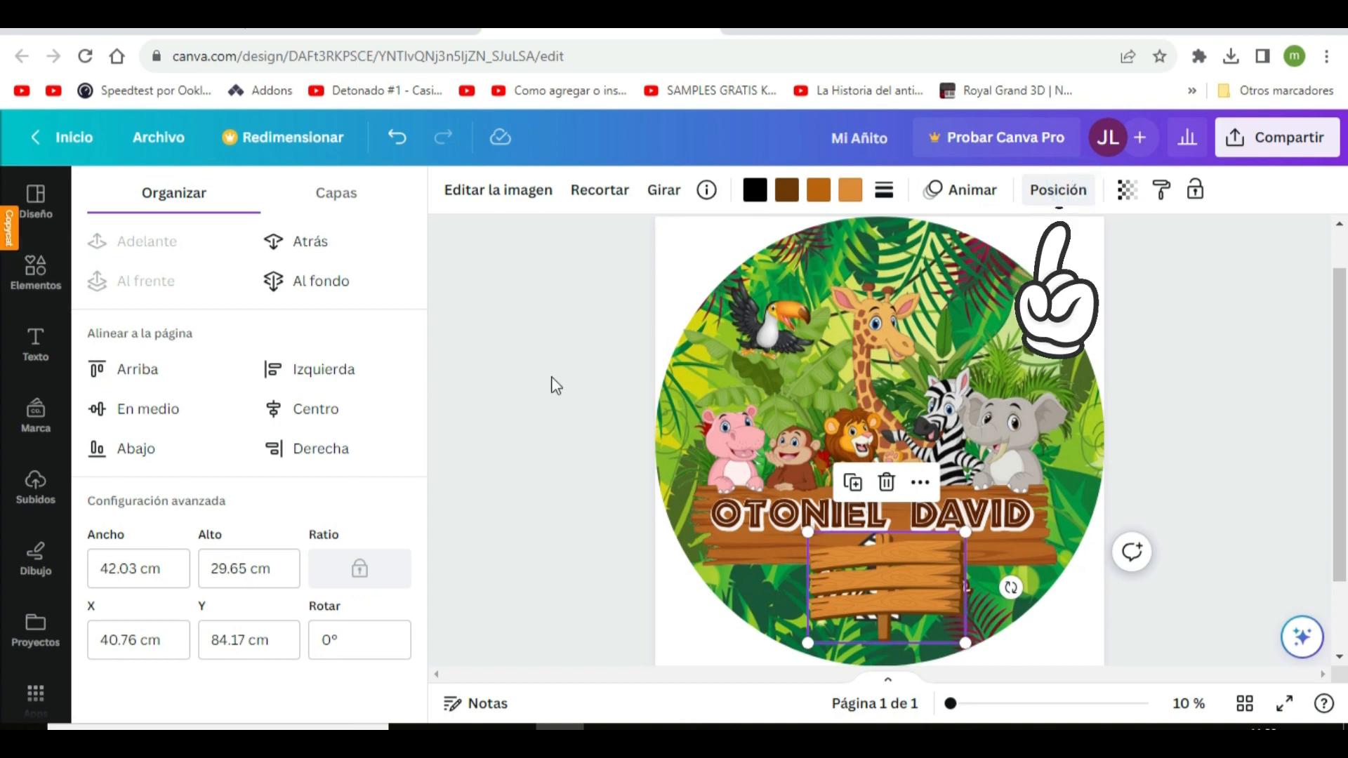
pyautogui.click(326, 241)
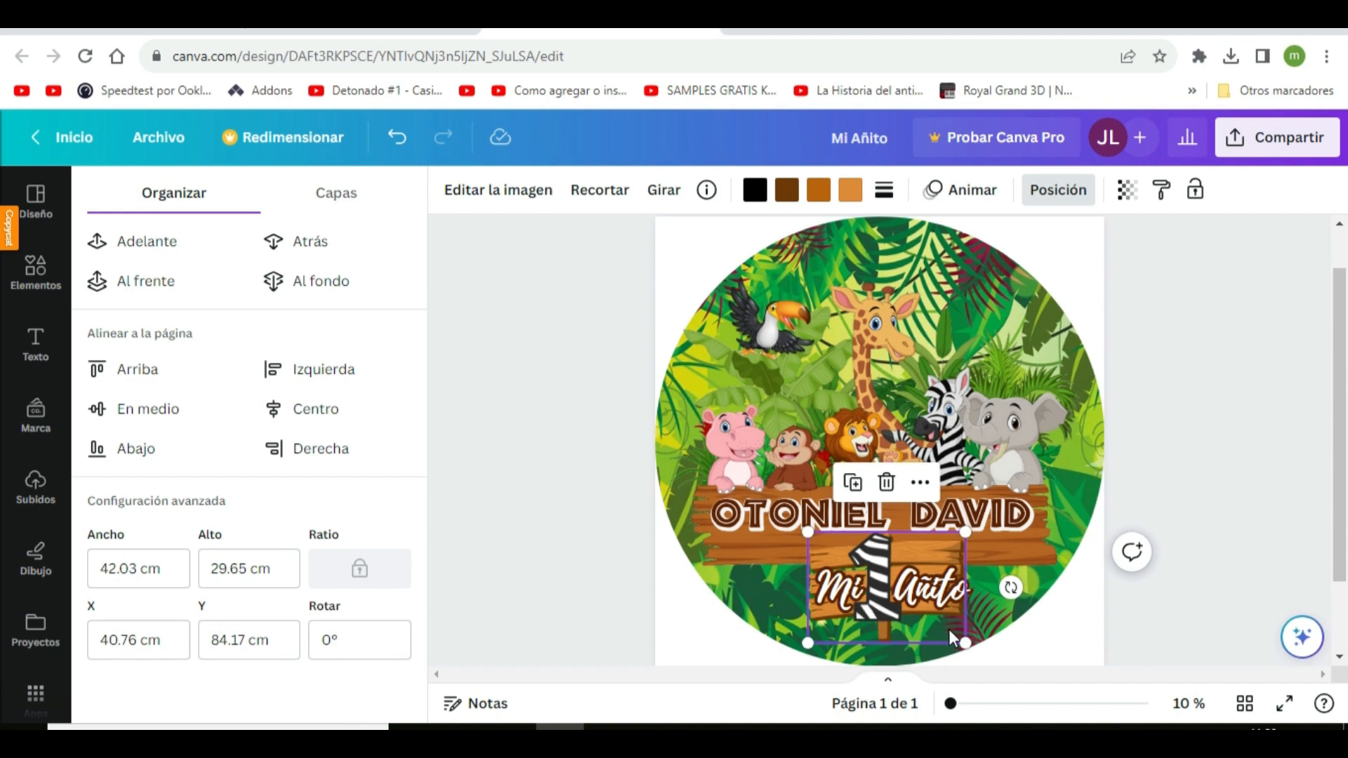
pyautogui.click(962, 653)
# Add the Round Shadow gradient graphic from the recently used elements
pyautogui.click(30, 284)
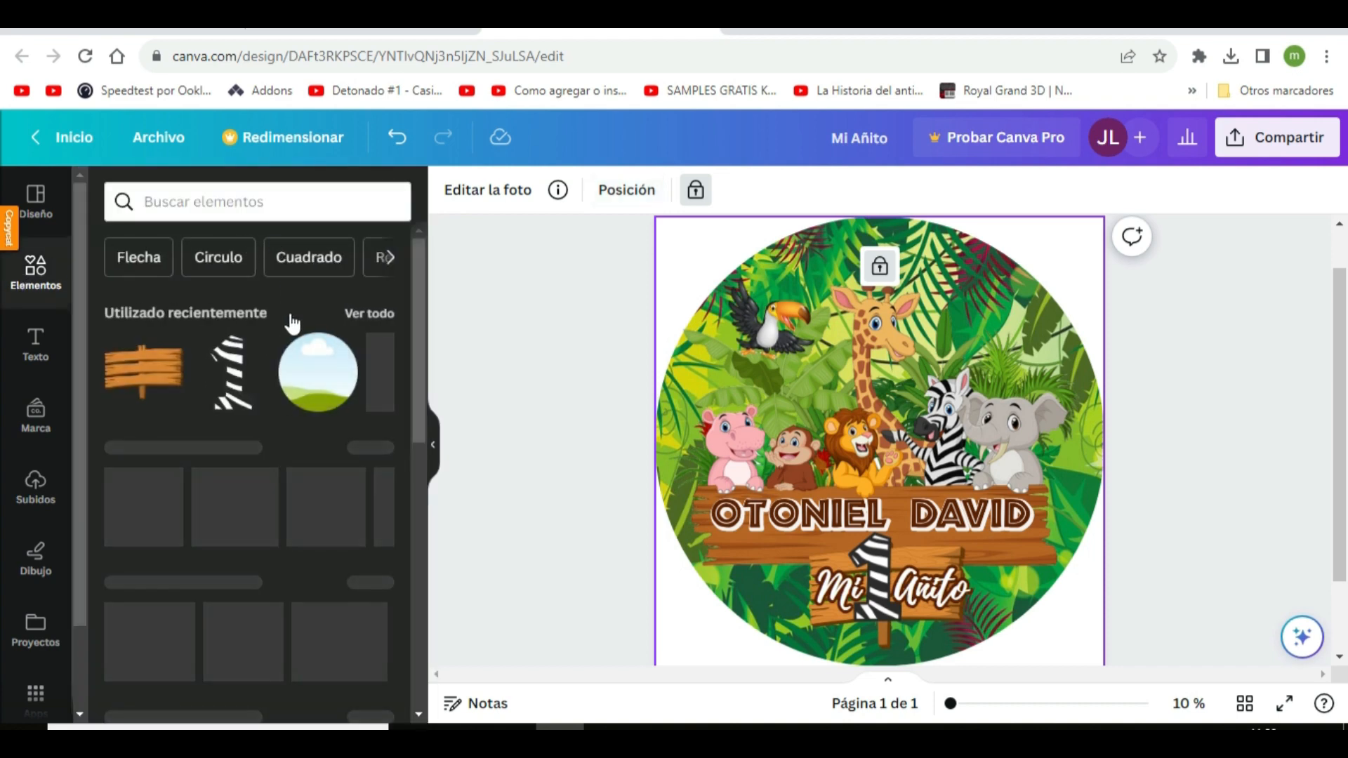
pyautogui.click(362, 320)
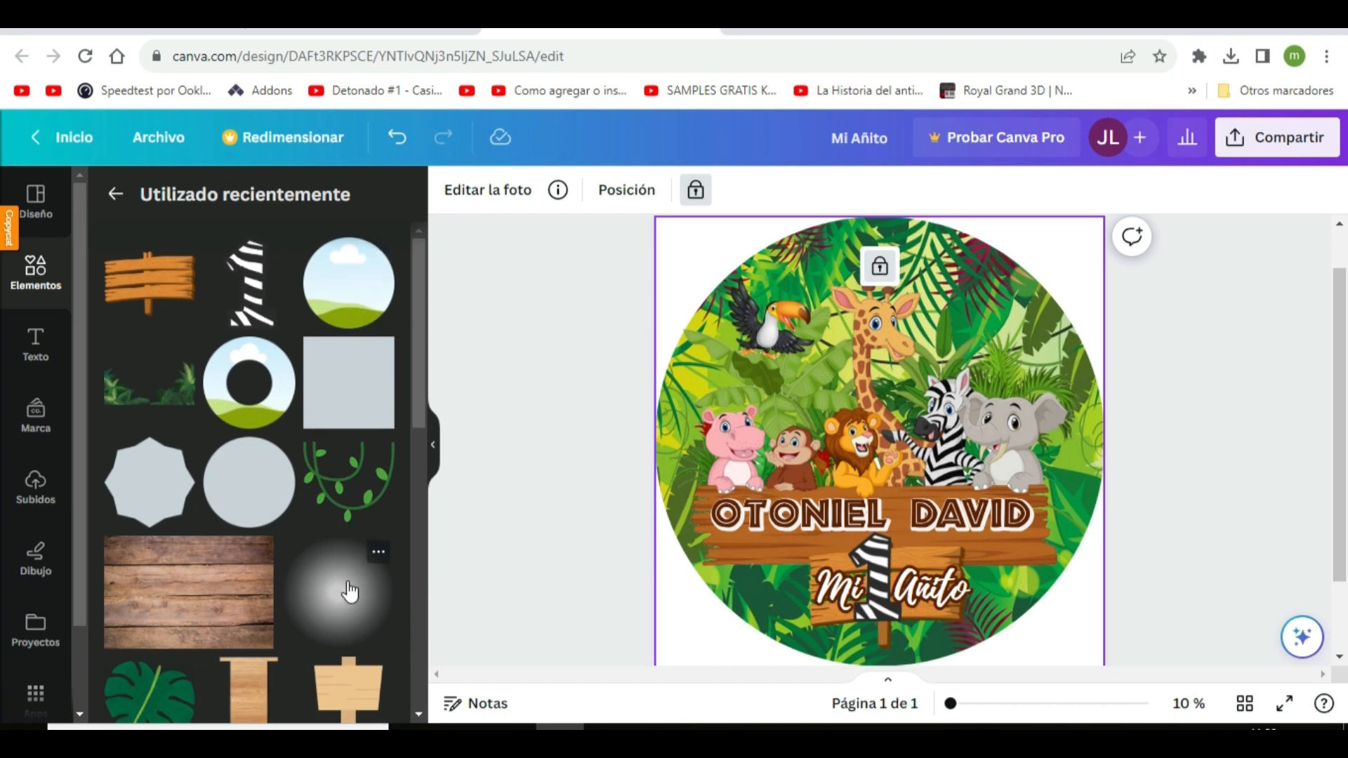
pyautogui.click(379, 553)
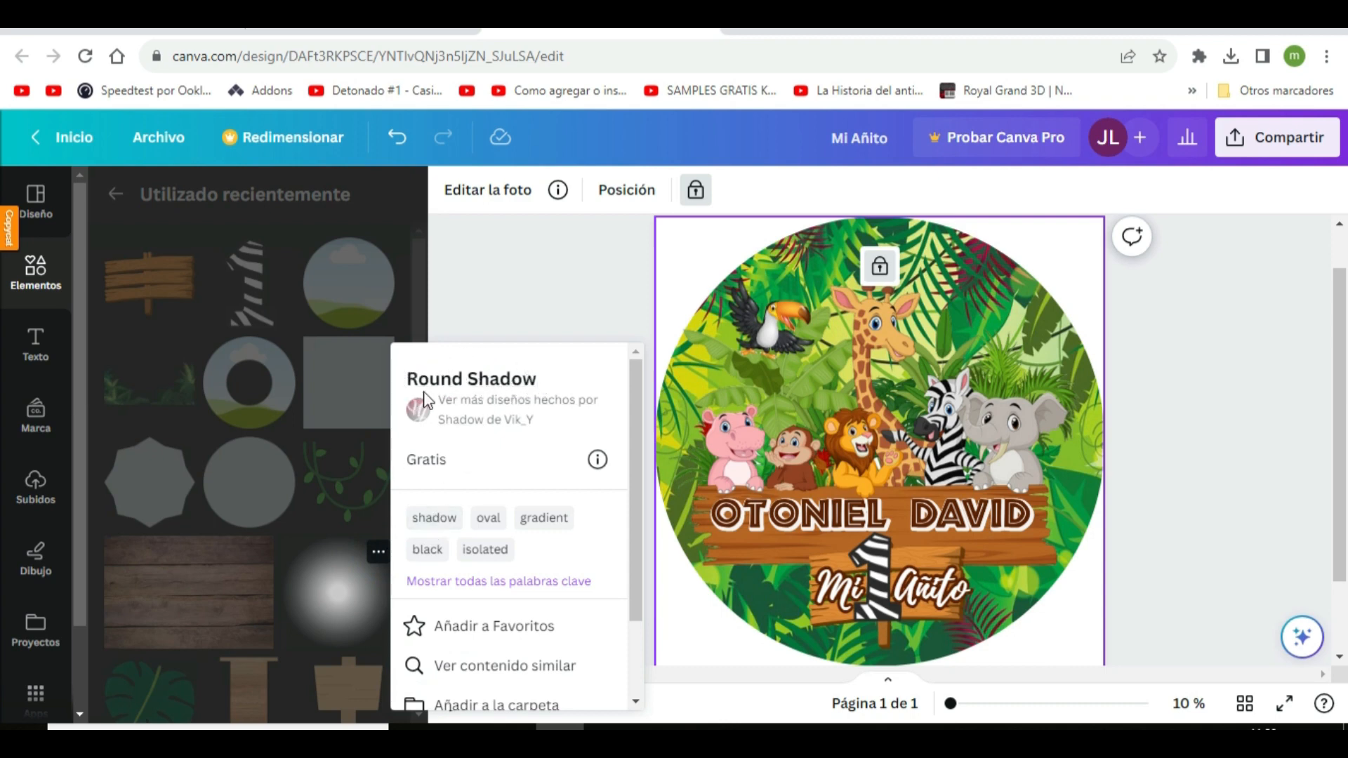
pyautogui.click(340, 600)
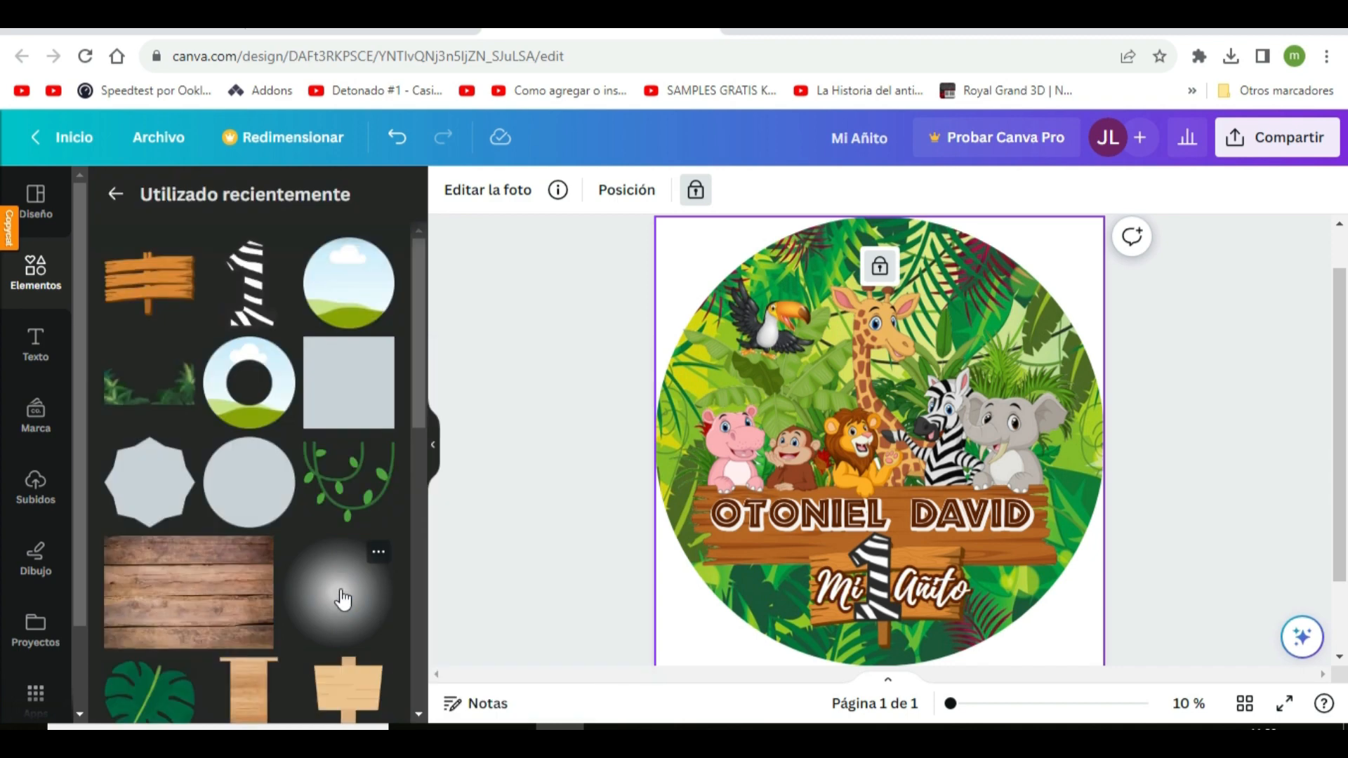
# Enlarge the round shadow to cover most of the circular design and recolour it white
pyautogui.moveTo(967, 345); pyautogui.dragTo(997, 318)
pyautogui.moveTo(790, 531); pyautogui.dragTo(708, 613)
pyautogui.moveTo(995, 321); pyautogui.dragTo(1065, 256)
pyautogui.moveTo(709, 612); pyautogui.dragTo(668, 654)
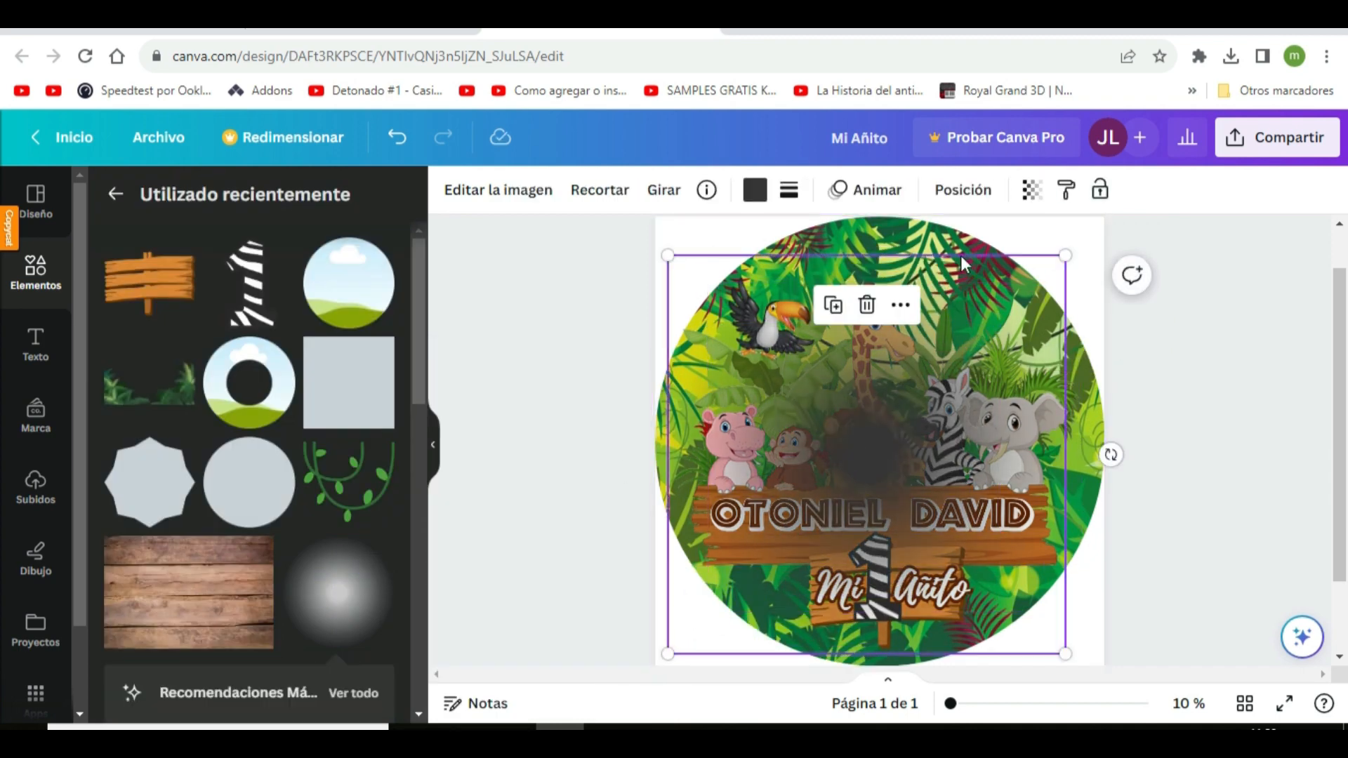
pyautogui.click(756, 189)
pyautogui.click(121, 366)
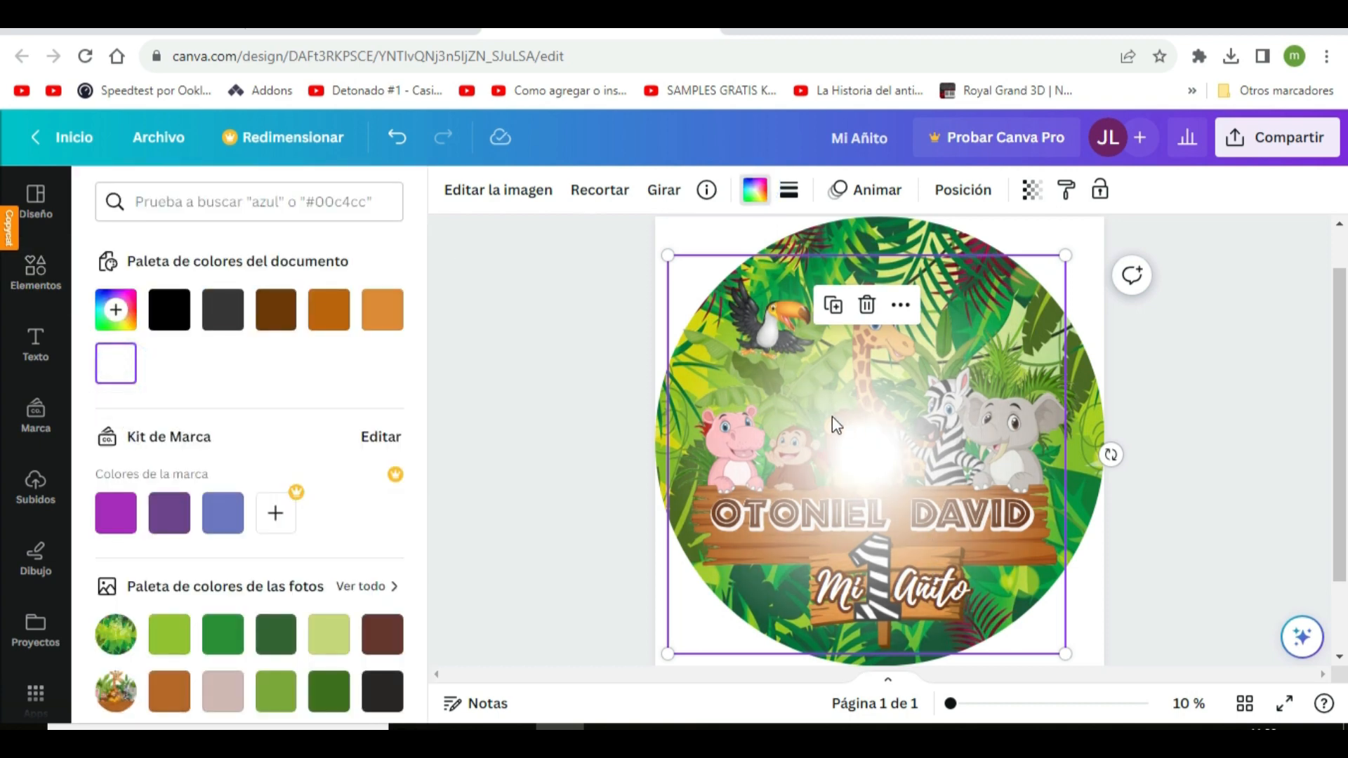
# Send the white round glow backward until it sits behind the animals and the name sign
pyautogui.click(968, 196)
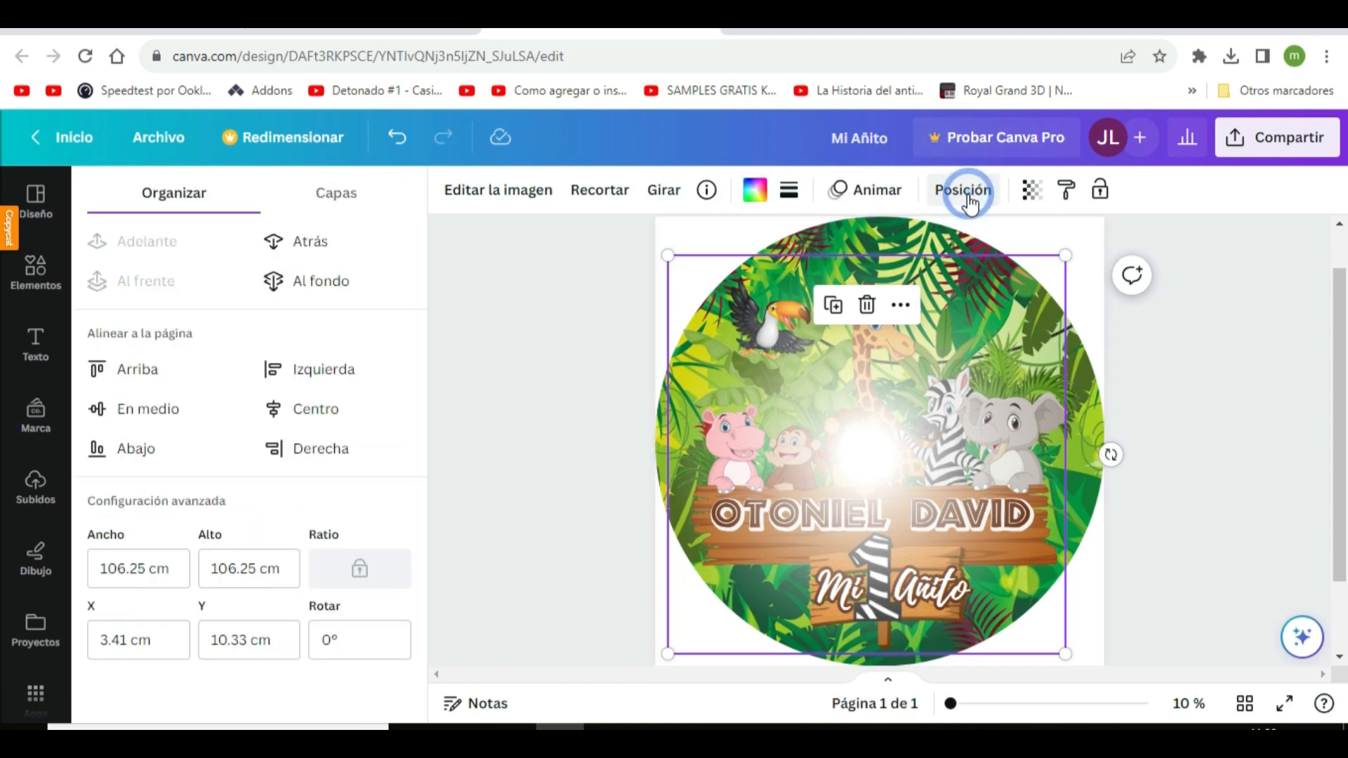
pyautogui.click(305, 254)
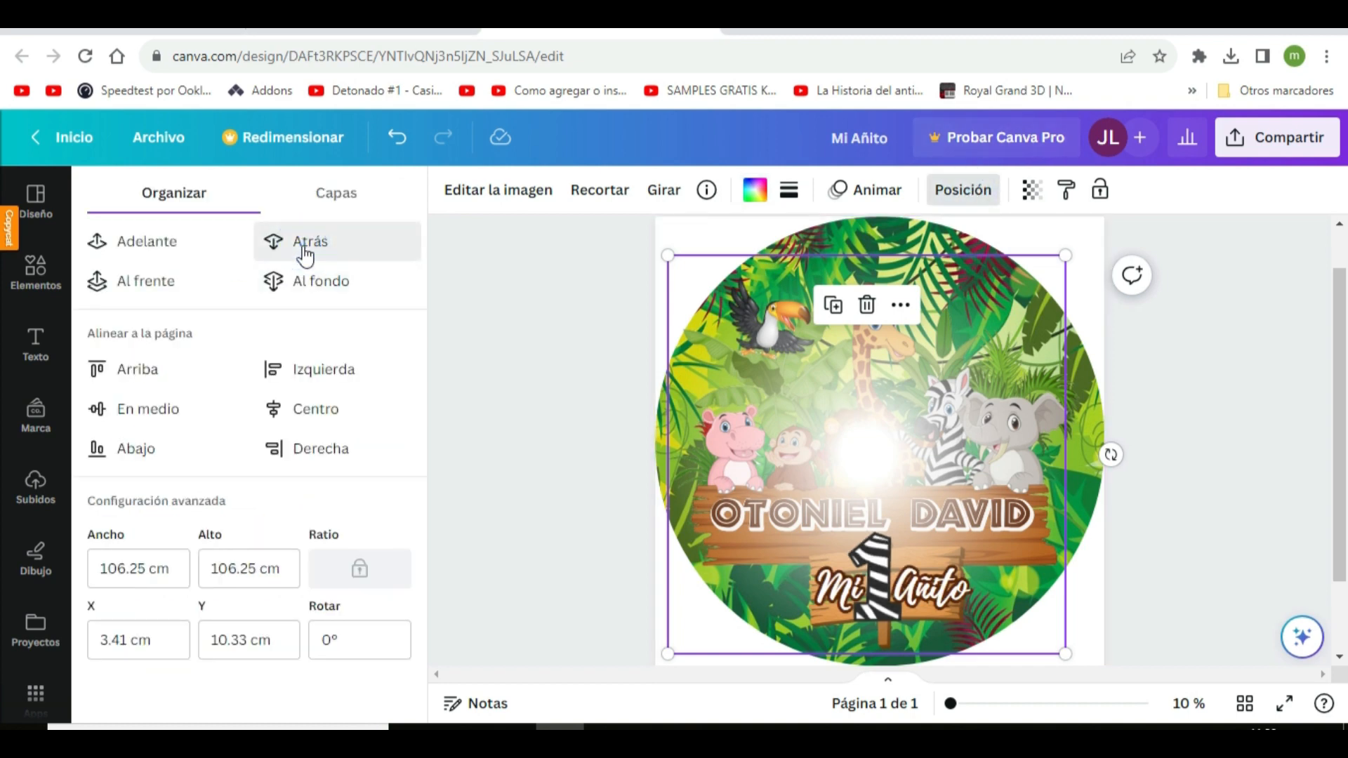
pyautogui.click(305, 254)
pyautogui.click(306, 252)
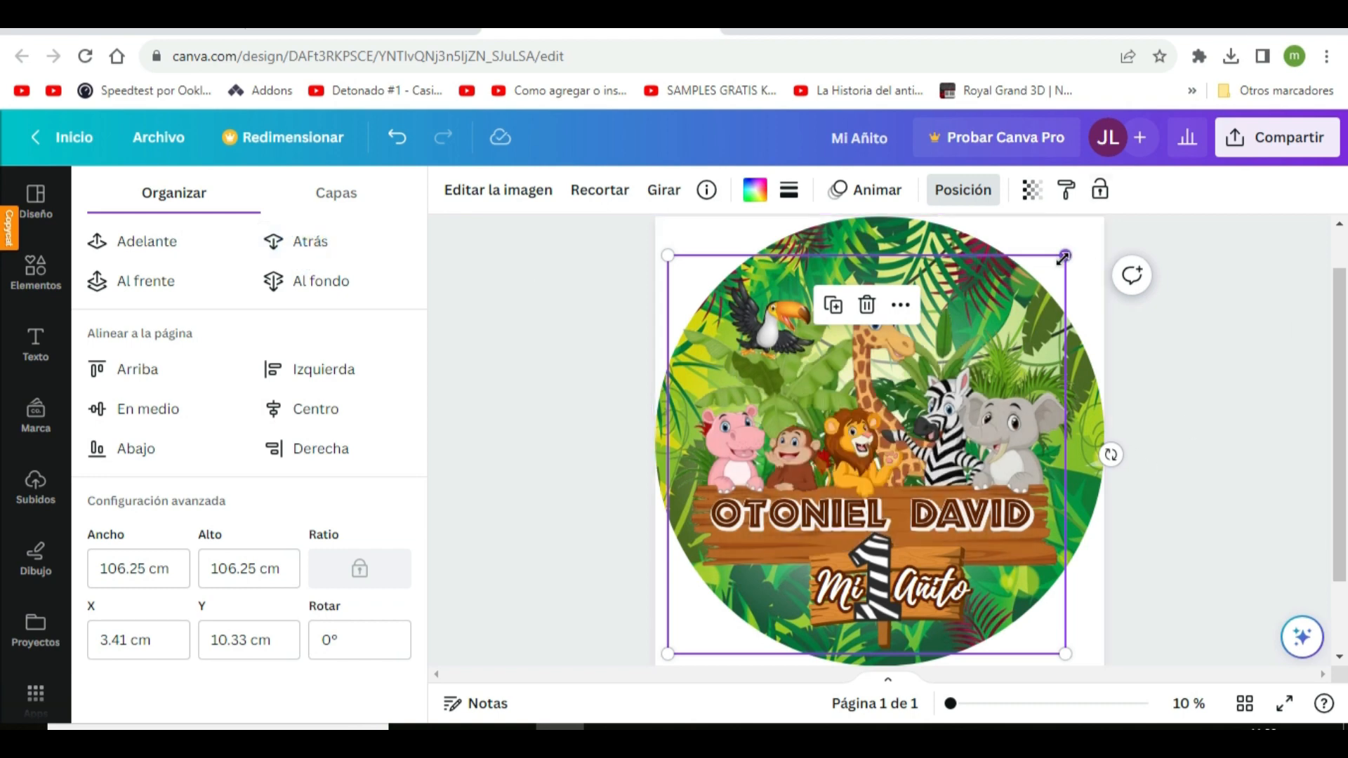
# Enlarge the white glow to about 138 × 138 cm and centre it over the circular design
pyautogui.moveTo(1064, 257); pyautogui.dragTo(1184, 144)
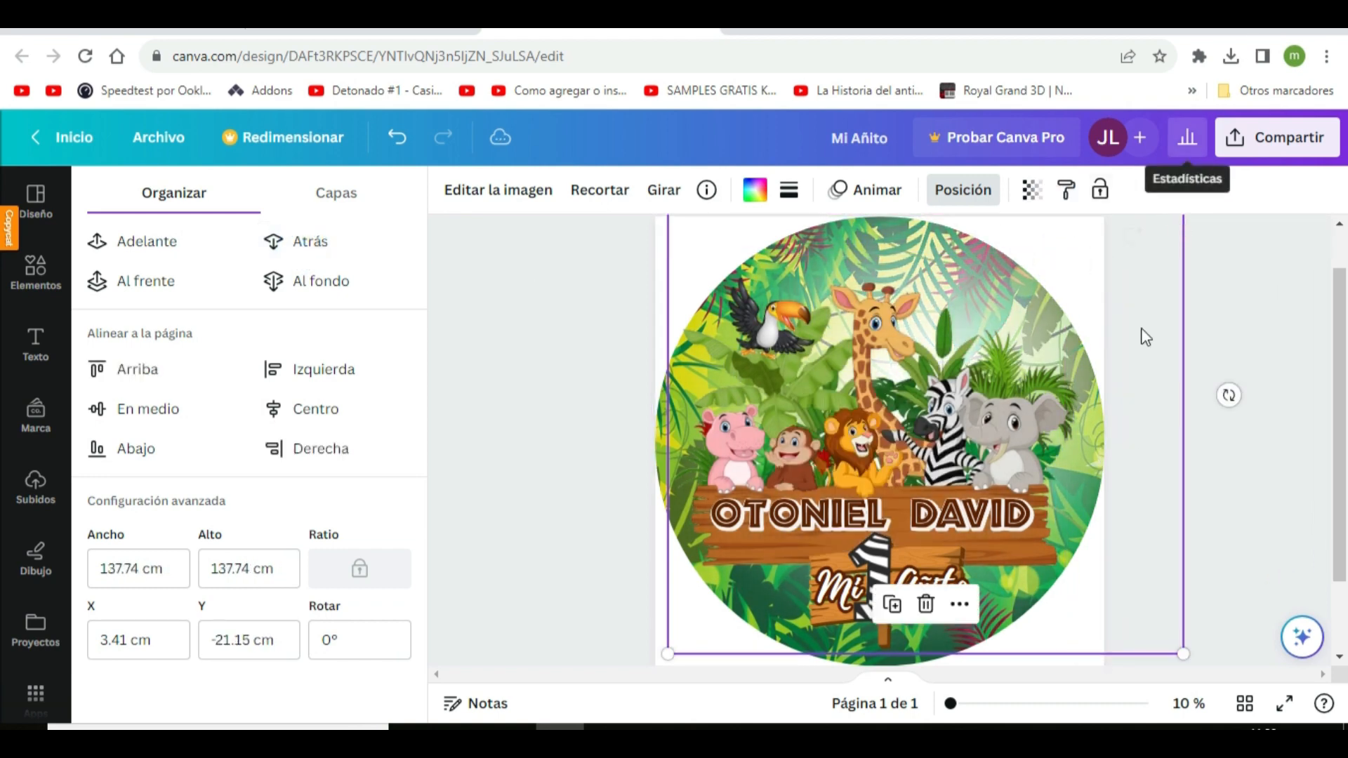
pyautogui.click(1046, 343)
pyautogui.moveTo(1102, 251); pyautogui.dragTo(1042, 282)
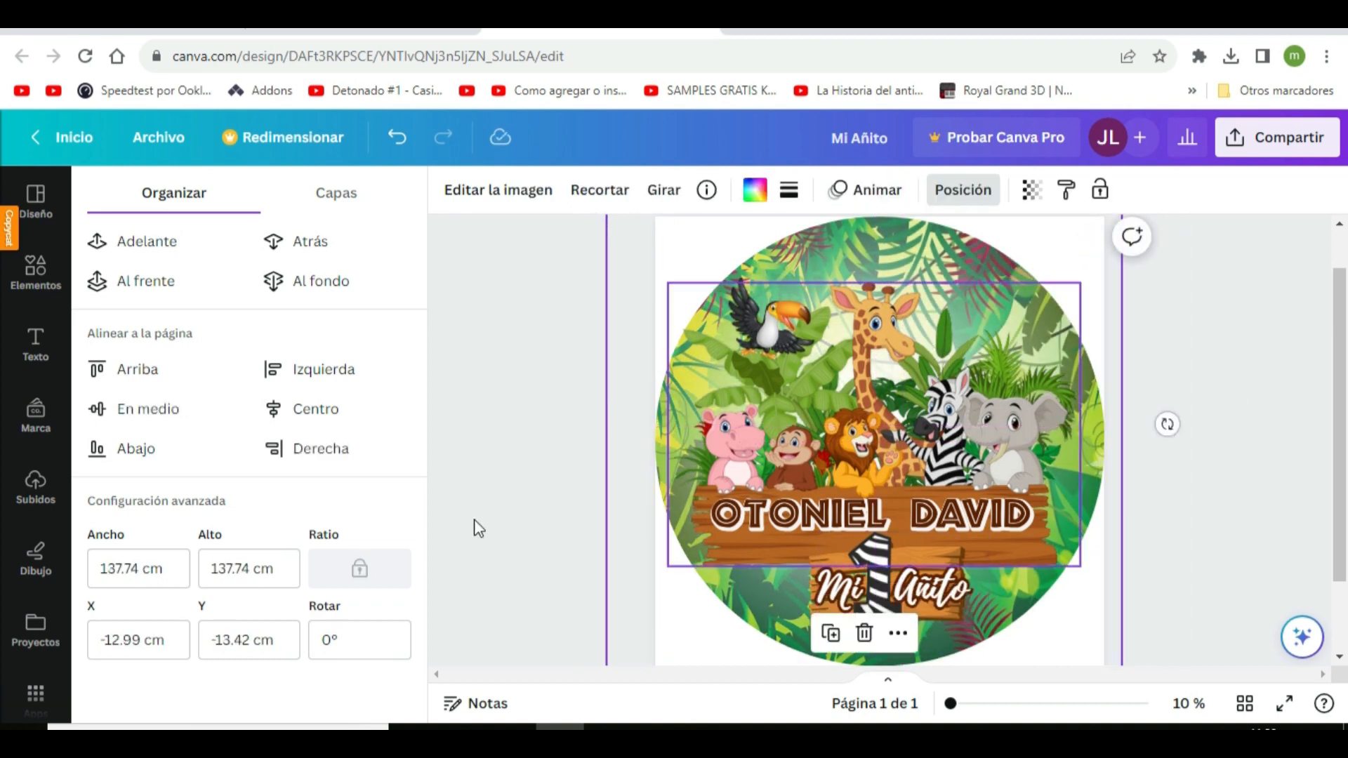
# Add another Round Shadow from the recently used elements, shrink it to about 30 × 30 cm and place it over the first name
pyautogui.click(44, 271)
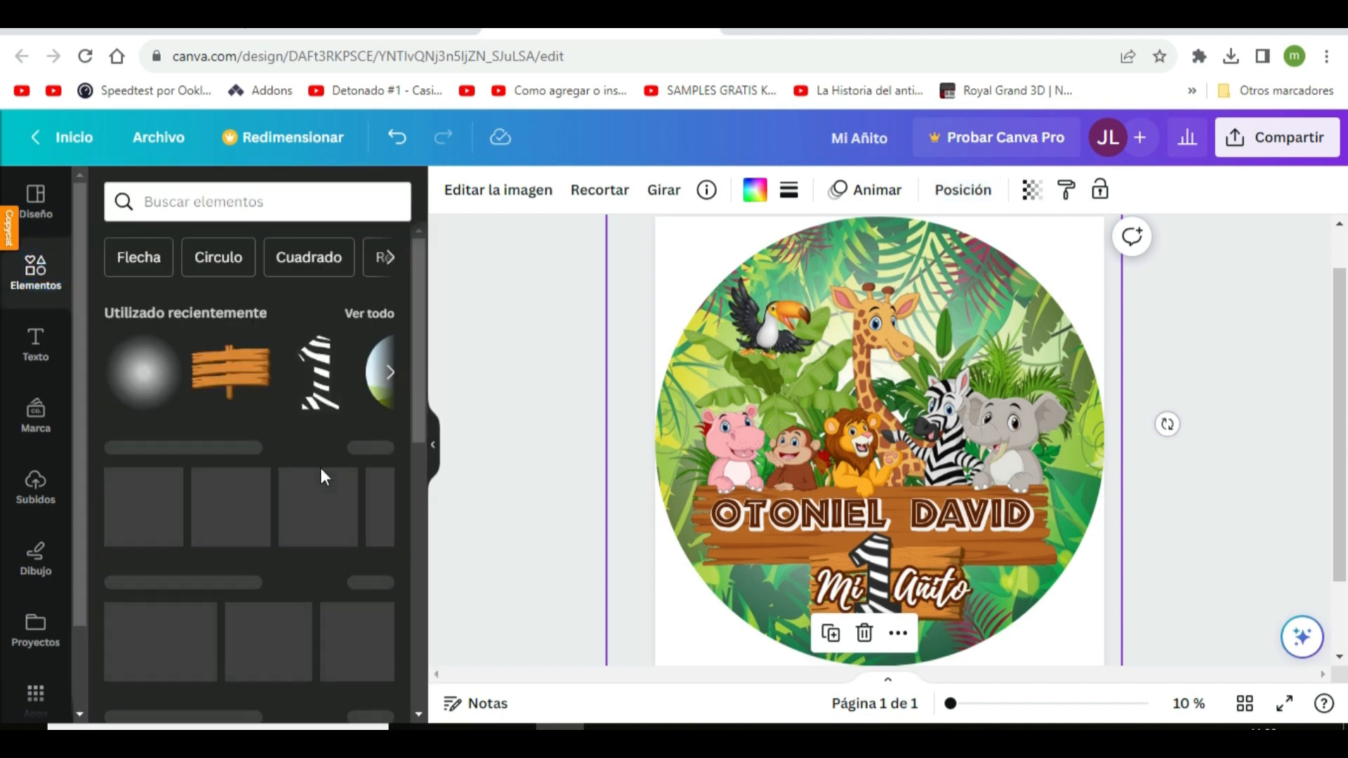
pyautogui.click(140, 381)
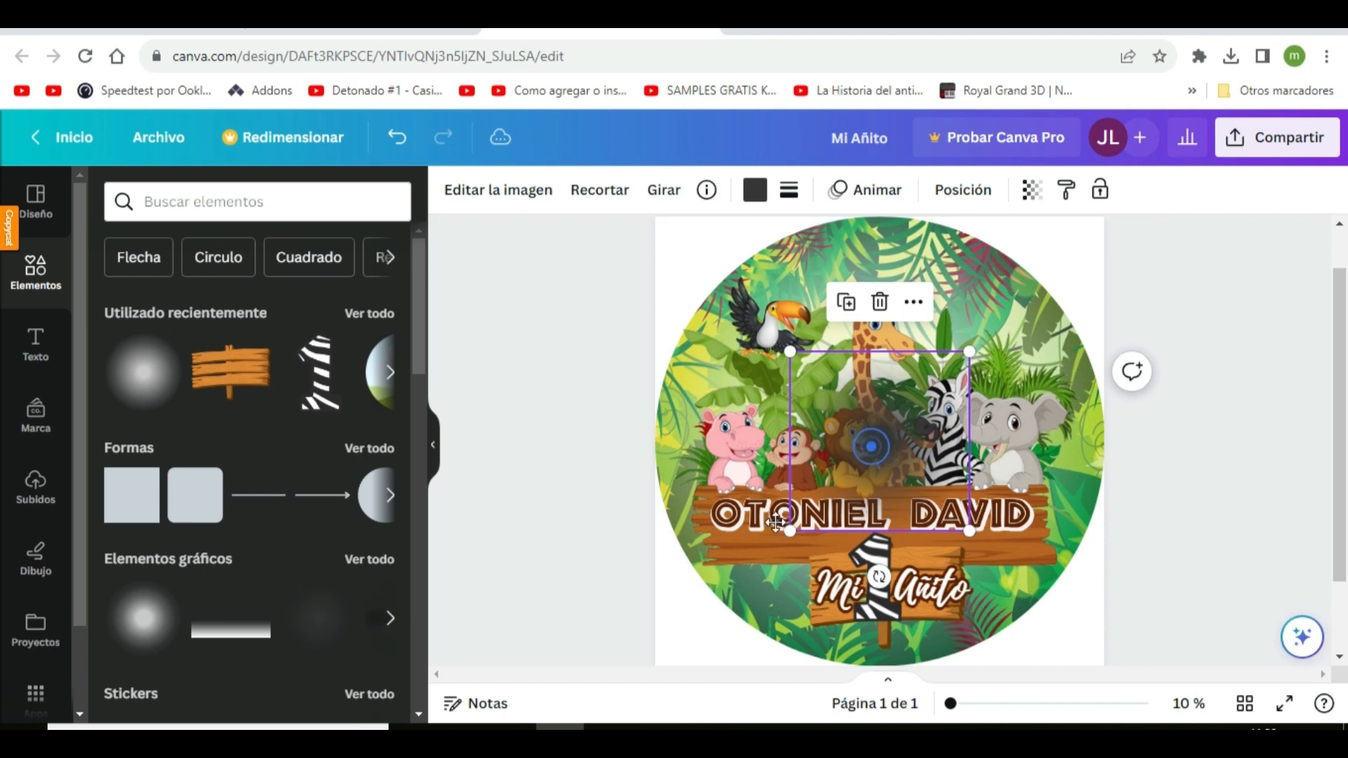
pyautogui.moveTo(871, 447); pyautogui.dragTo(789, 523)
pyautogui.moveTo(709, 602); pyautogui.dragTo(747, 565)
pyautogui.moveTo(830, 499); pyautogui.dragTo(813, 524)
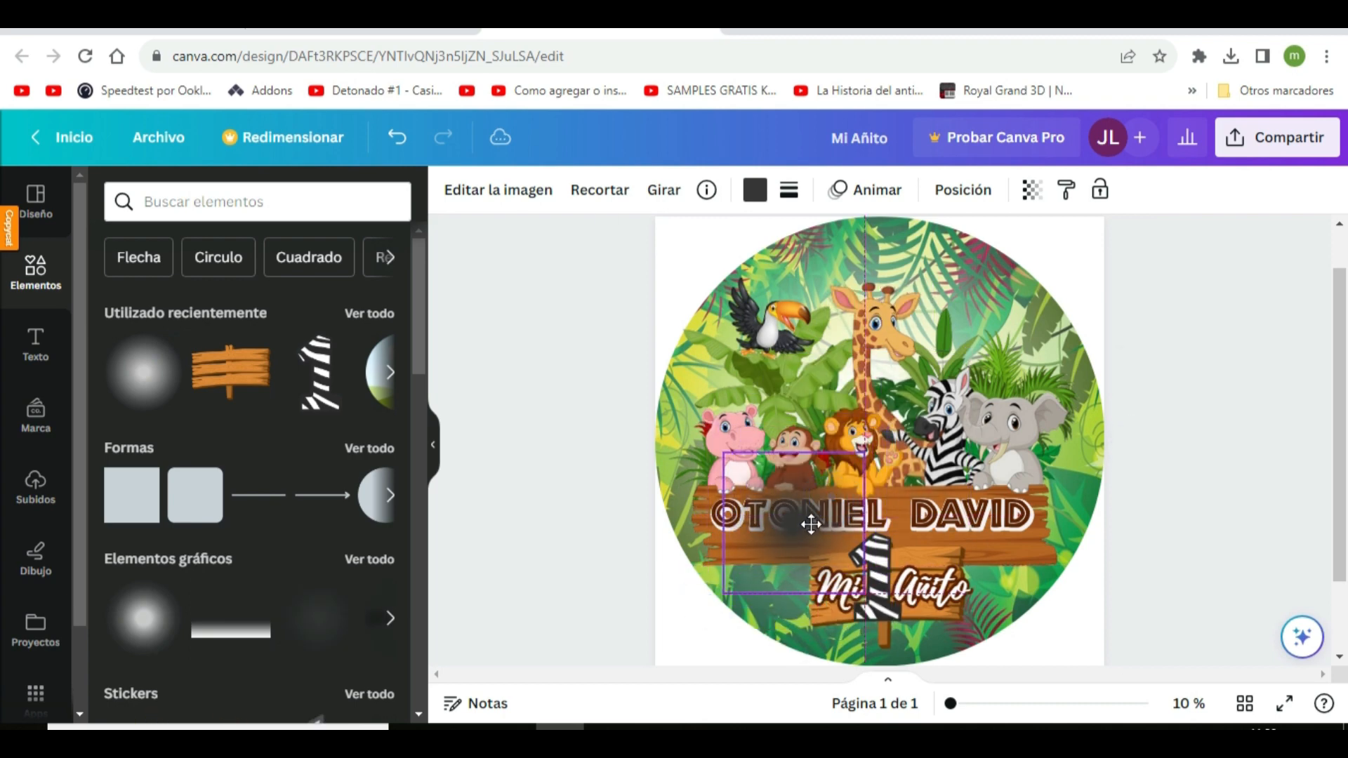
pyautogui.moveTo(728, 591); pyautogui.dragTo(755, 568)
pyautogui.moveTo(783, 516); pyautogui.dragTo(769, 520)
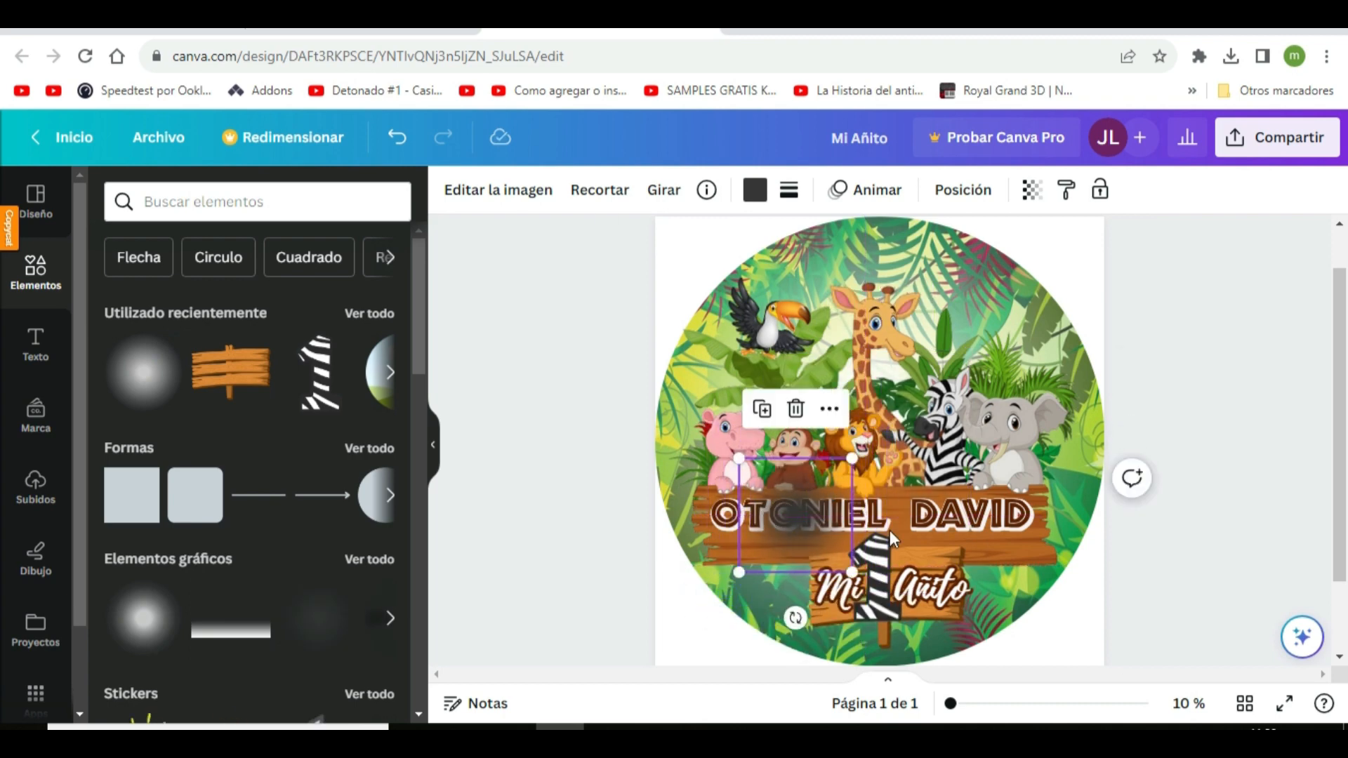
# Recolour the small round shadow dark brown and send it backward behind the first name's lettering
pyautogui.click(749, 191)
pyautogui.click(274, 307)
pyautogui.click(963, 191)
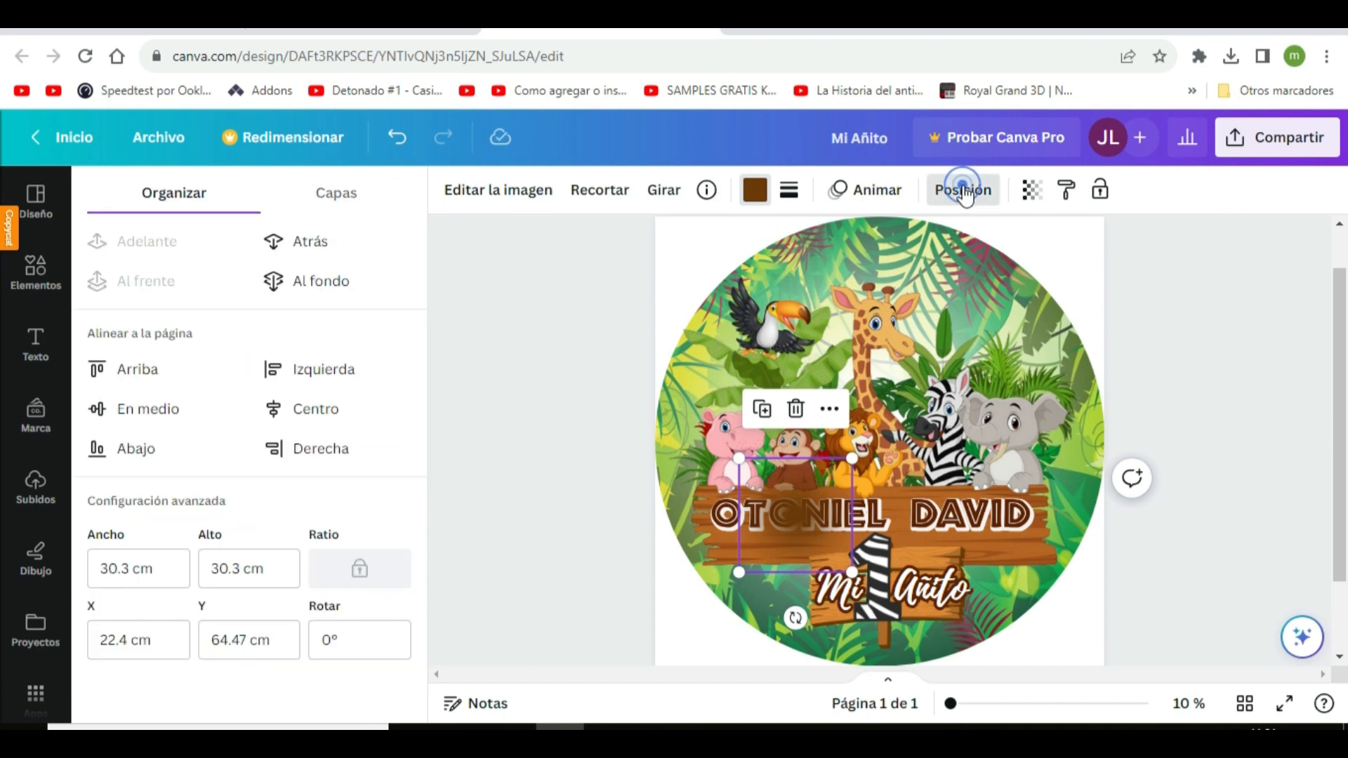
pyautogui.click(314, 242)
pyautogui.click(318, 260)
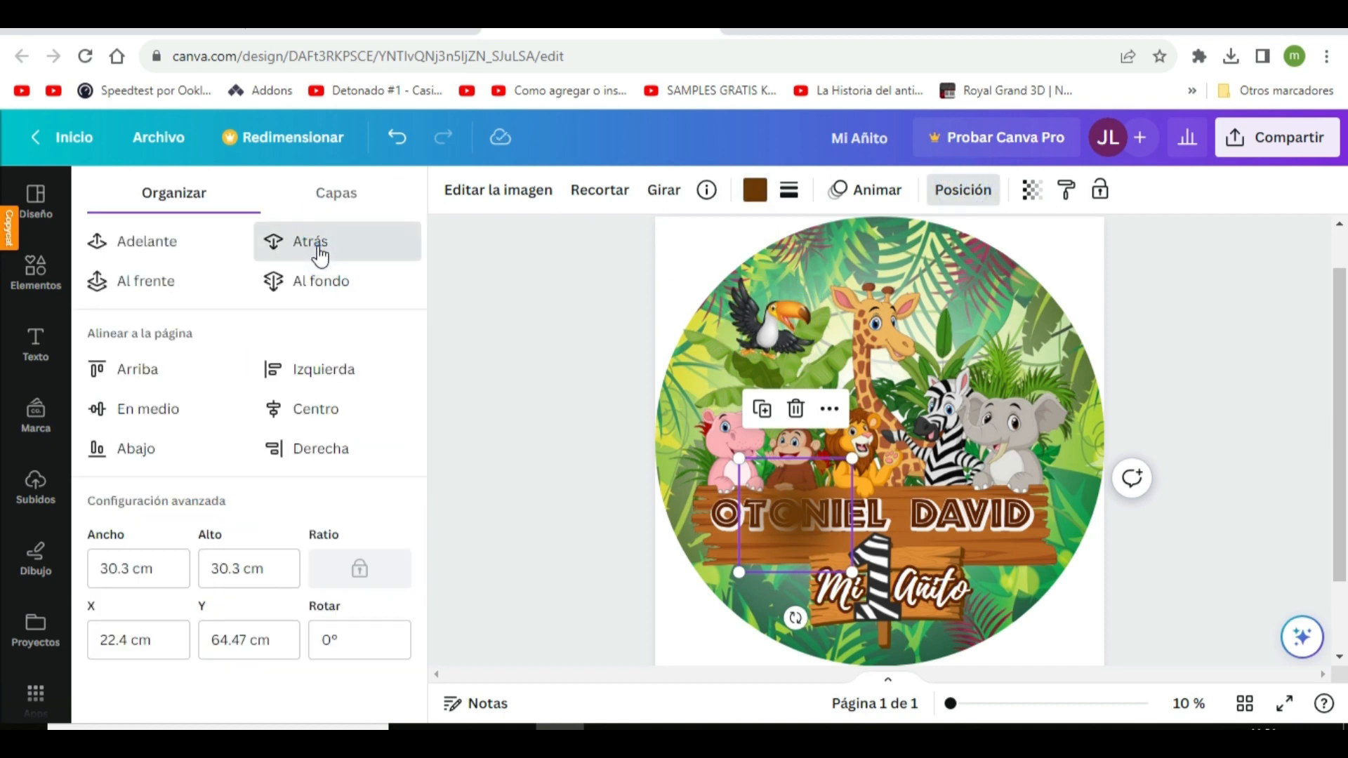
# Duplicate the brown shadow, move the copy over the second name and send it behind the lettering
pyautogui.click(764, 419)
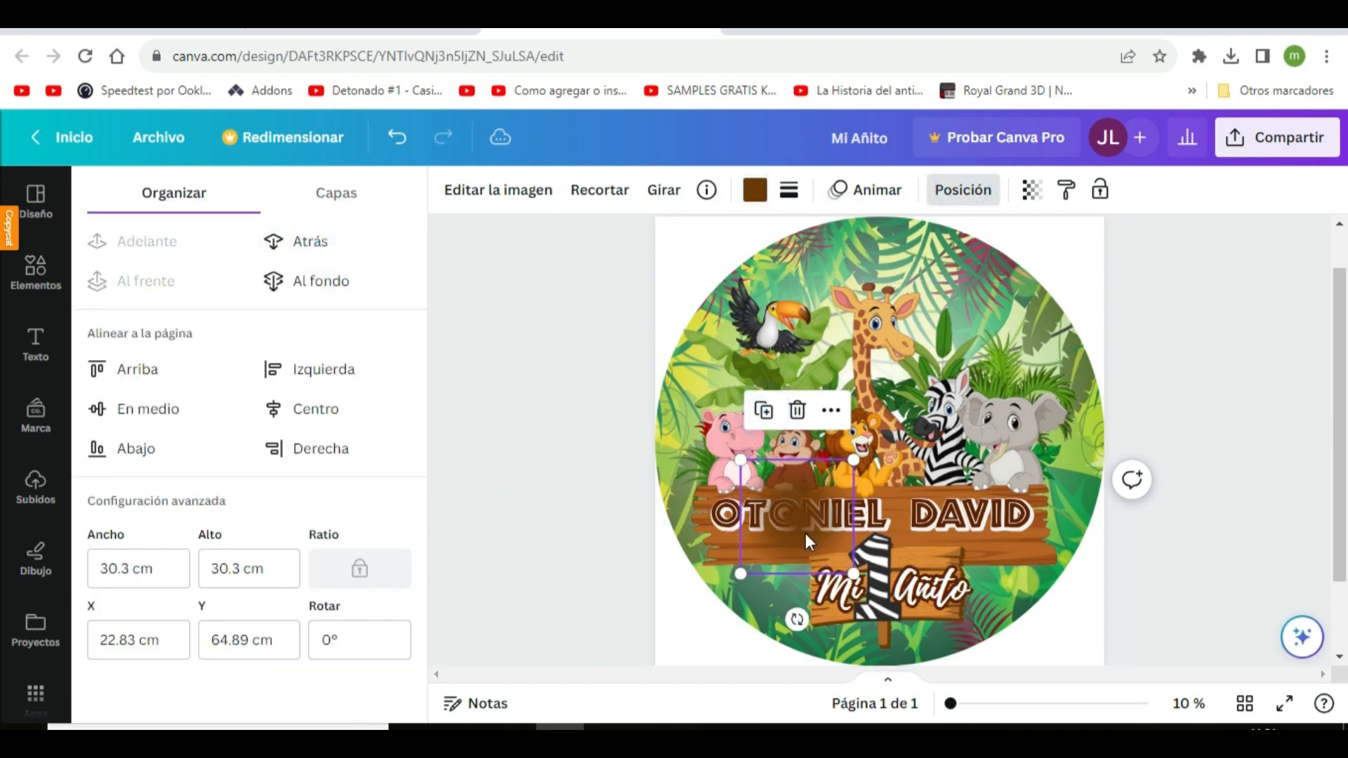
pyautogui.moveTo(806, 532); pyautogui.dragTo(977, 542)
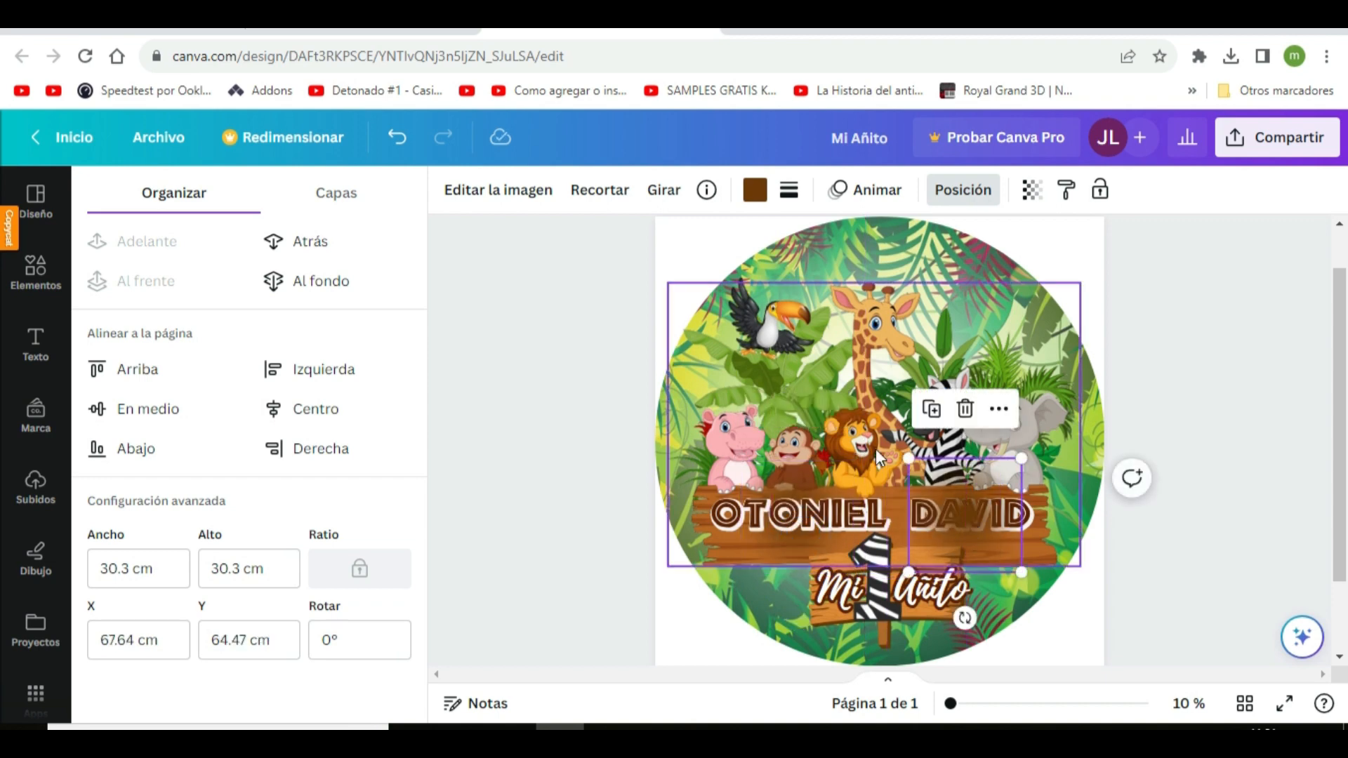
pyautogui.click(312, 242)
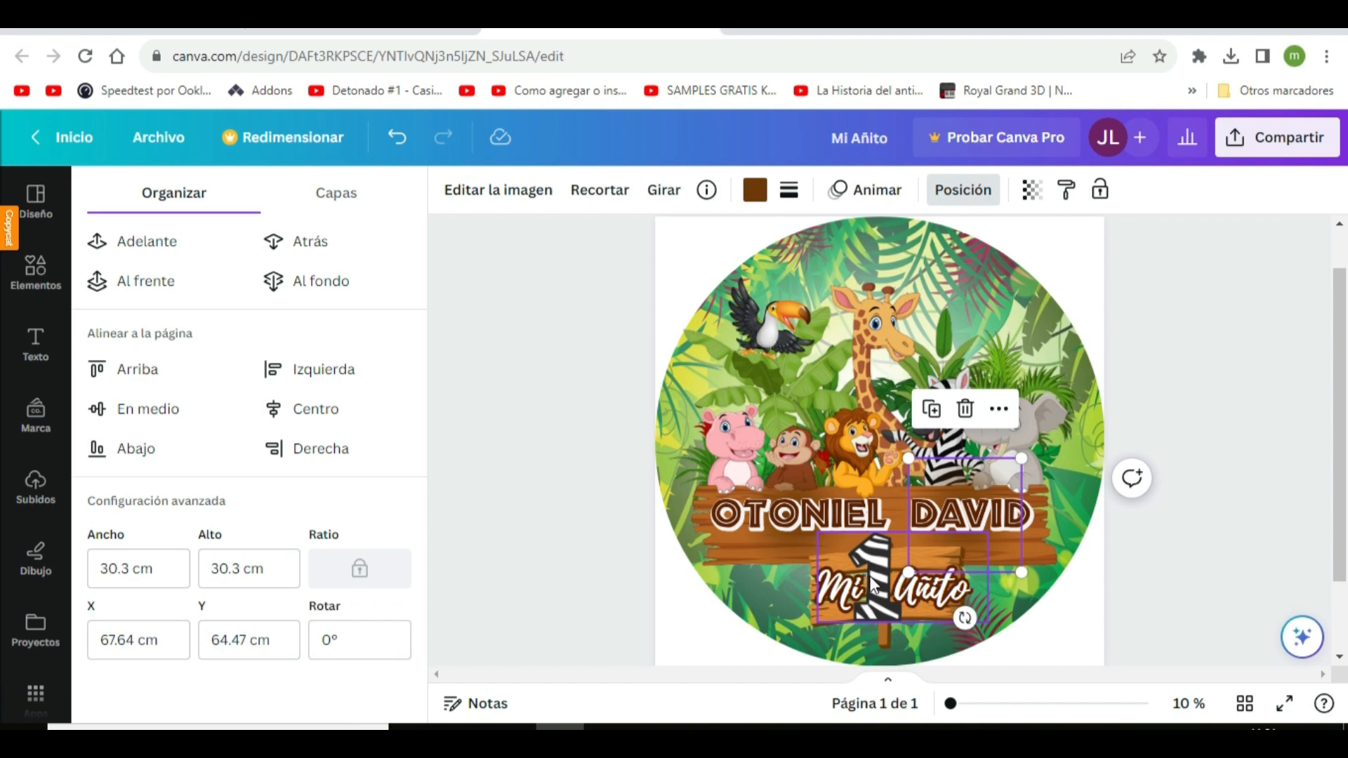
# Place a copy of the brown shadow over the number 1 on the lower sign and recolour it white
pyautogui.moveTo(999, 570); pyautogui.dragTo(883, 607)
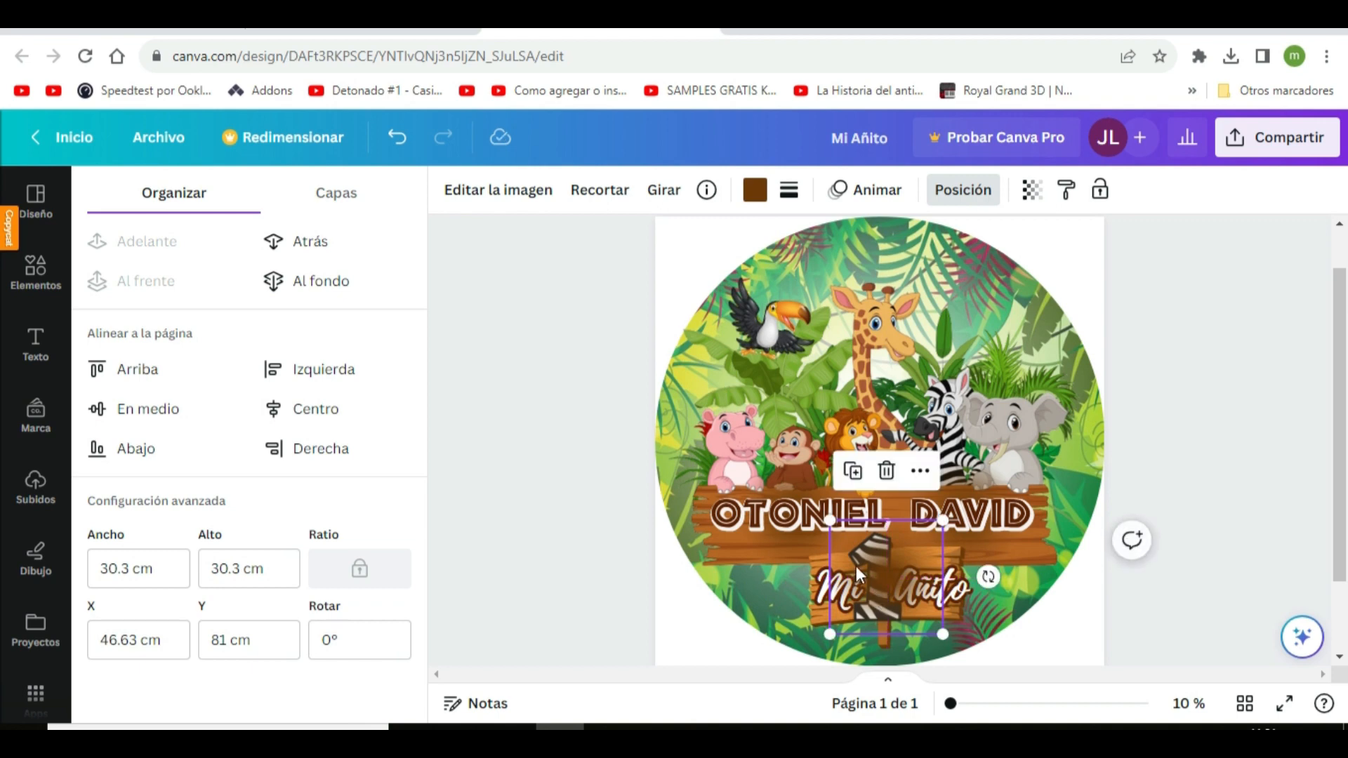
pyautogui.click(752, 191)
pyautogui.click(382, 310)
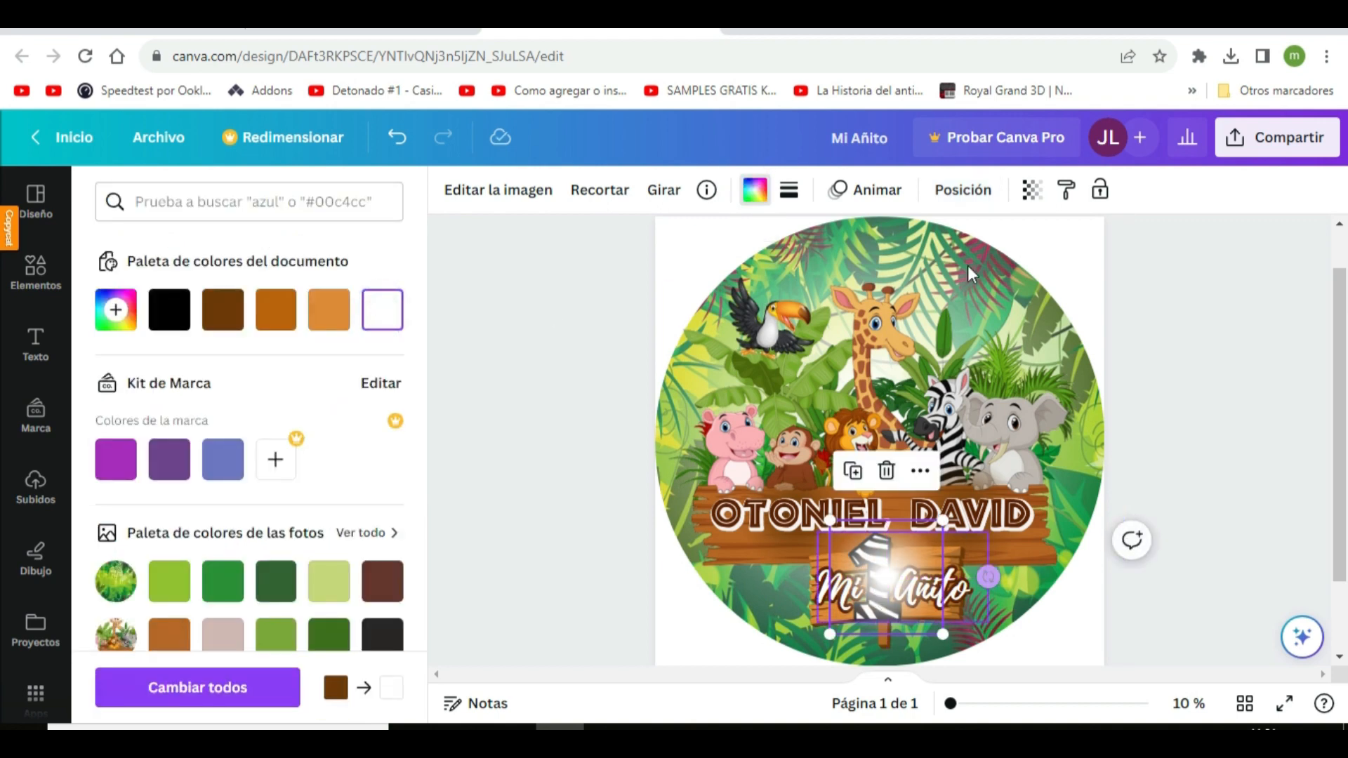
# Send the small white glow behind the "Mi 1 Añito" caption and shift it slightly down and to the left on the sign
pyautogui.click(952, 197)
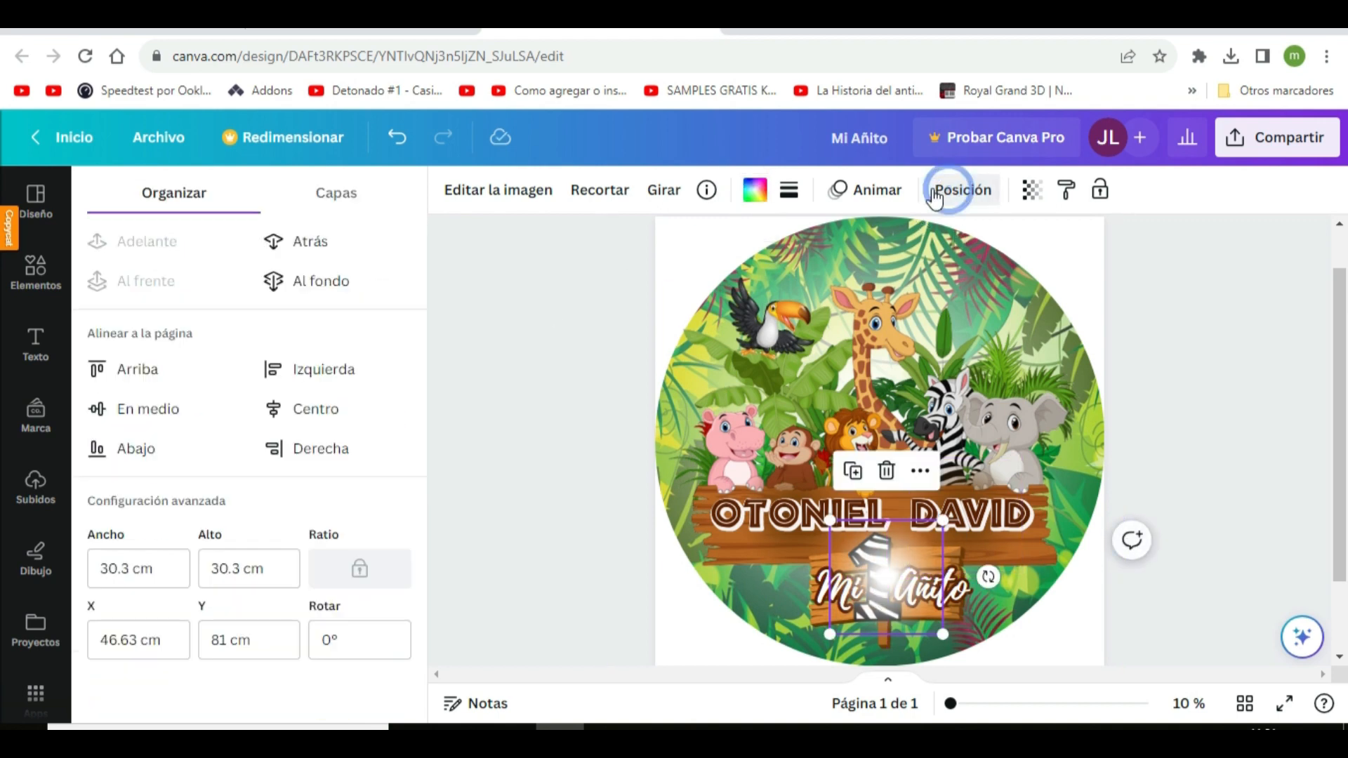
pyautogui.click(325, 249)
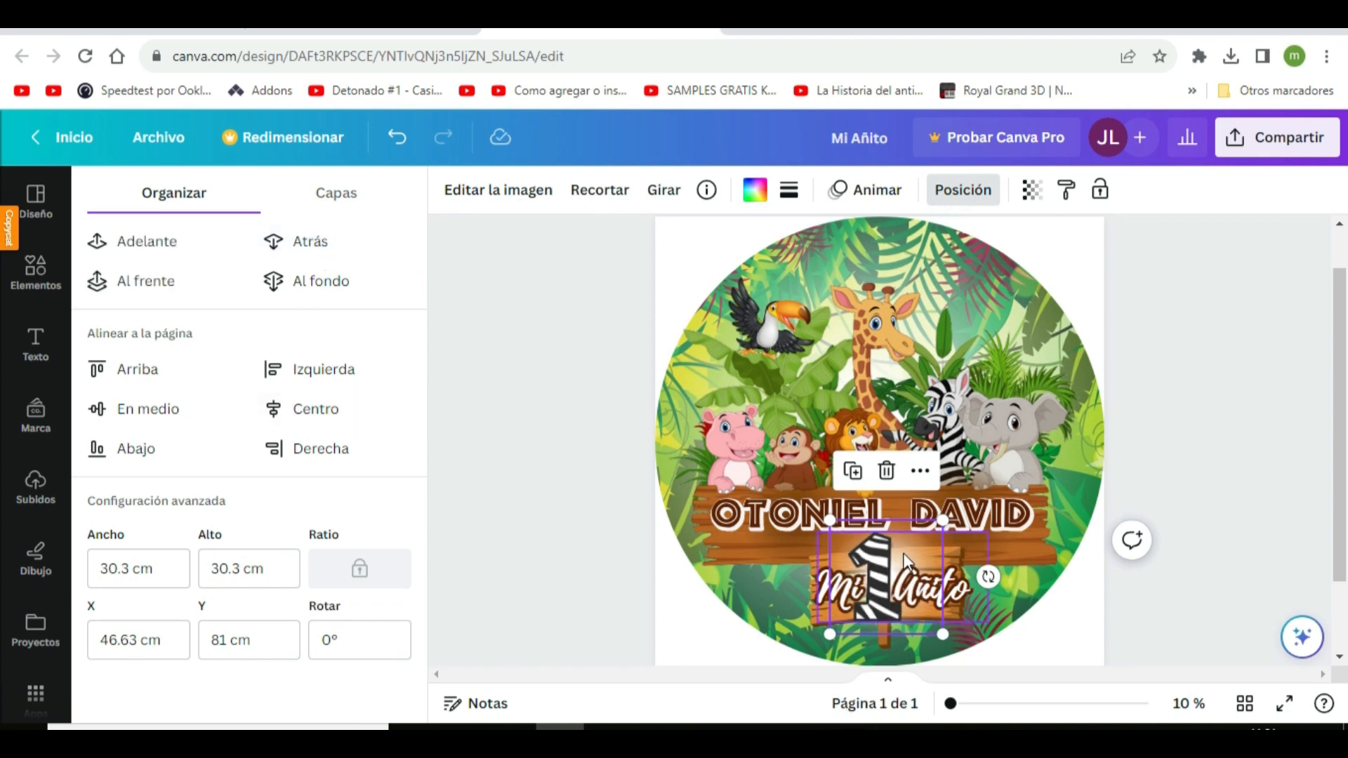
pyautogui.moveTo(906, 561); pyautogui.dragTo(892, 562)
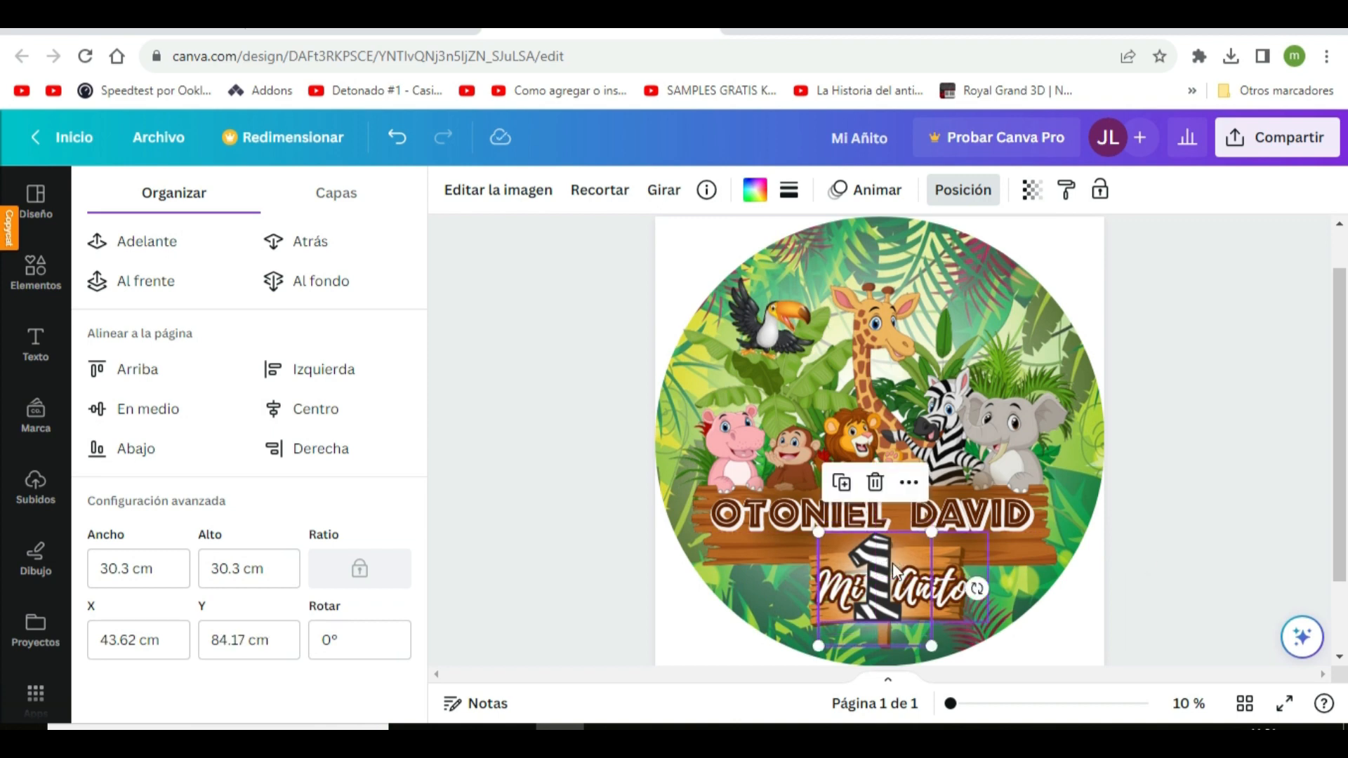
pyautogui.click(567, 542)
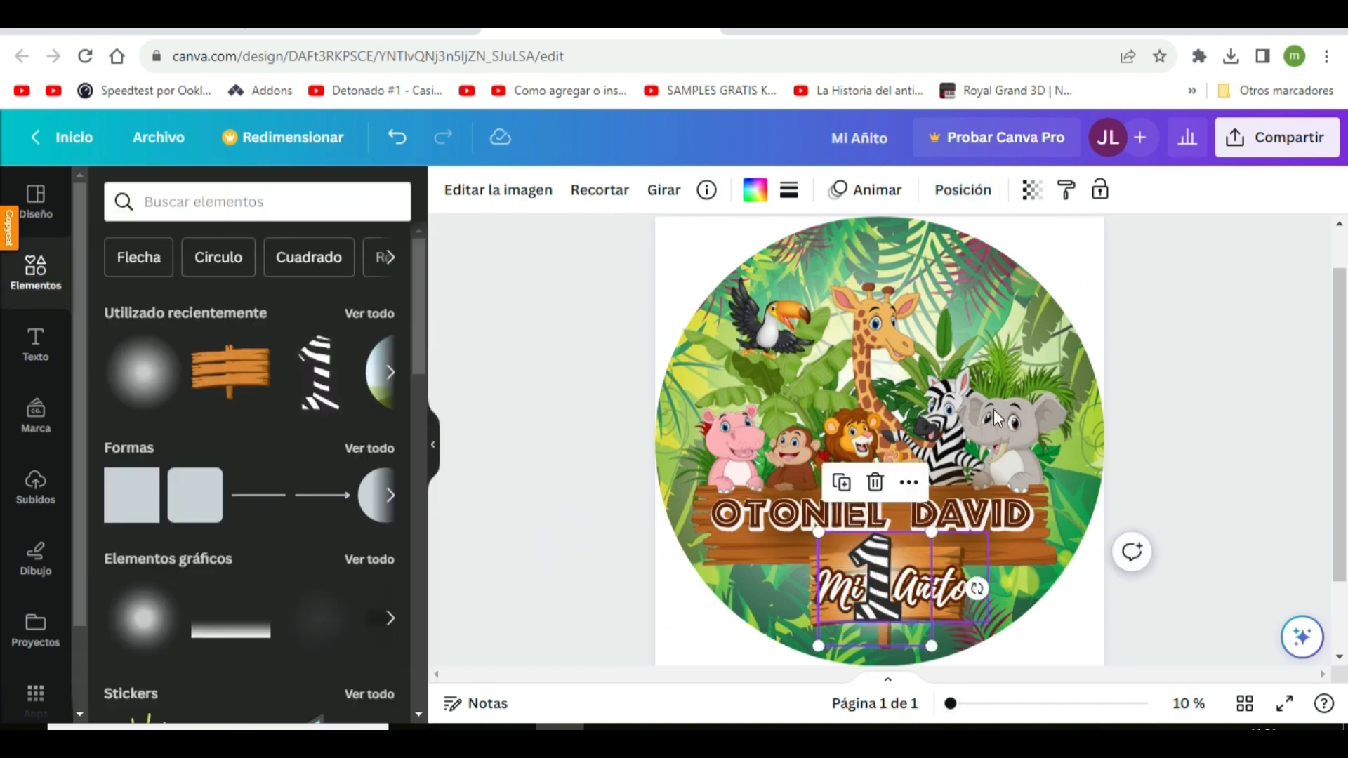
pyautogui.click(509, 435)
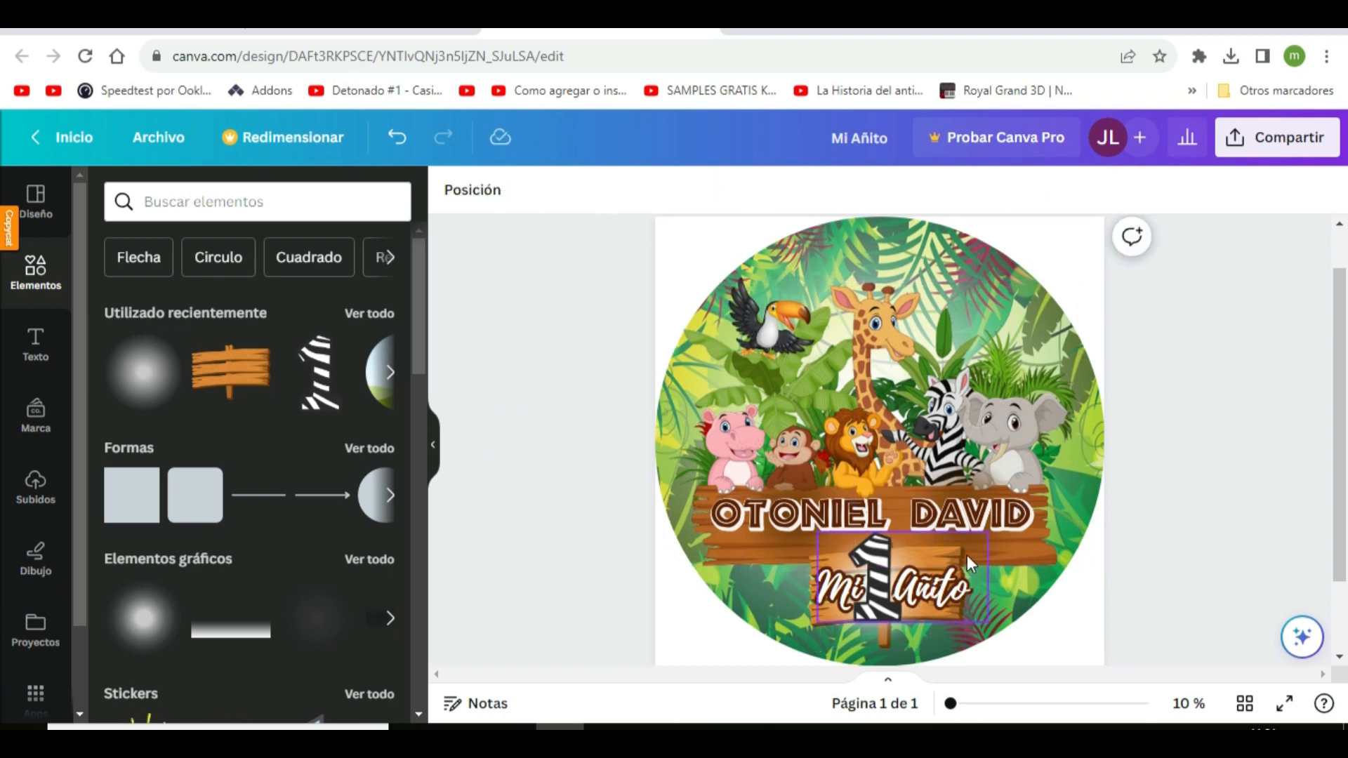
# Search the elements for "hojas tropical" and look through the graphic results for suitable foliage
pyautogui.click(229, 203)
pyautogui.write('hojas tropical')
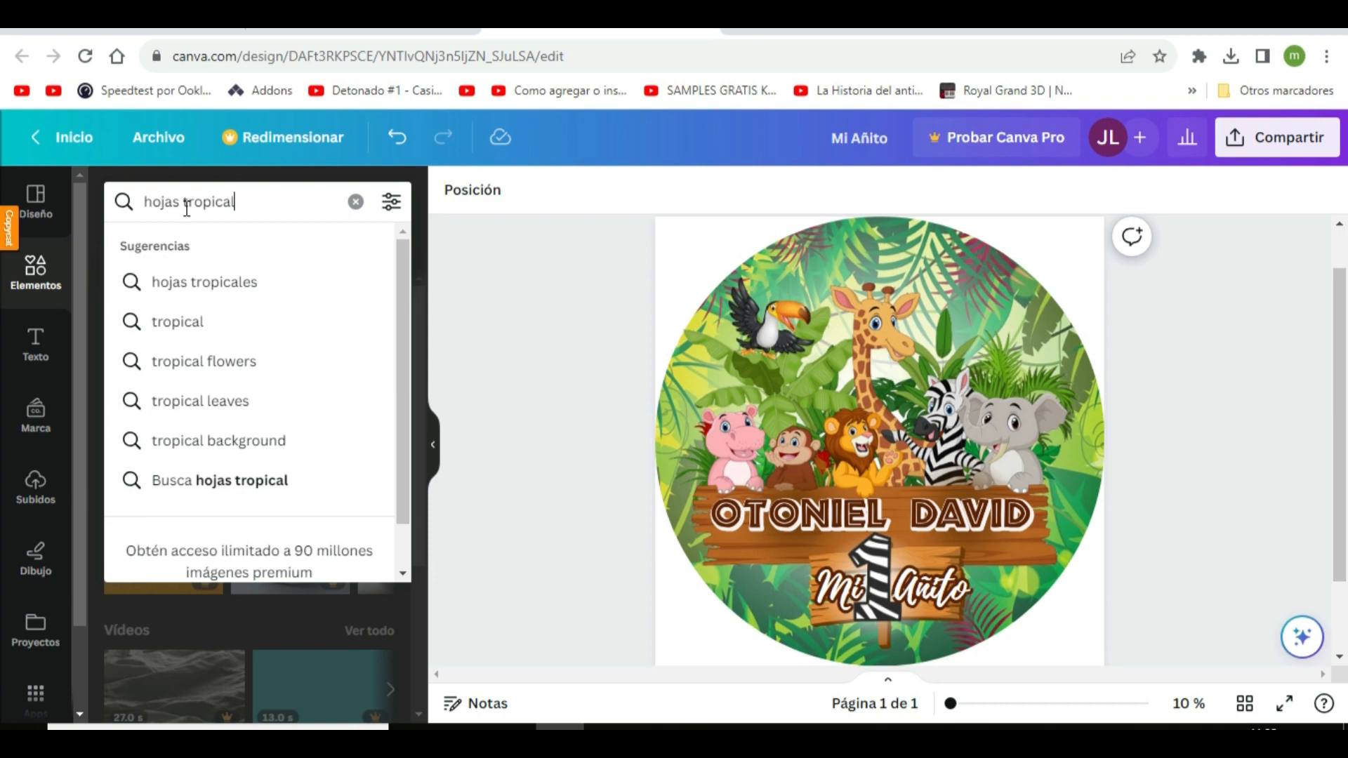
pyautogui.press('Return')
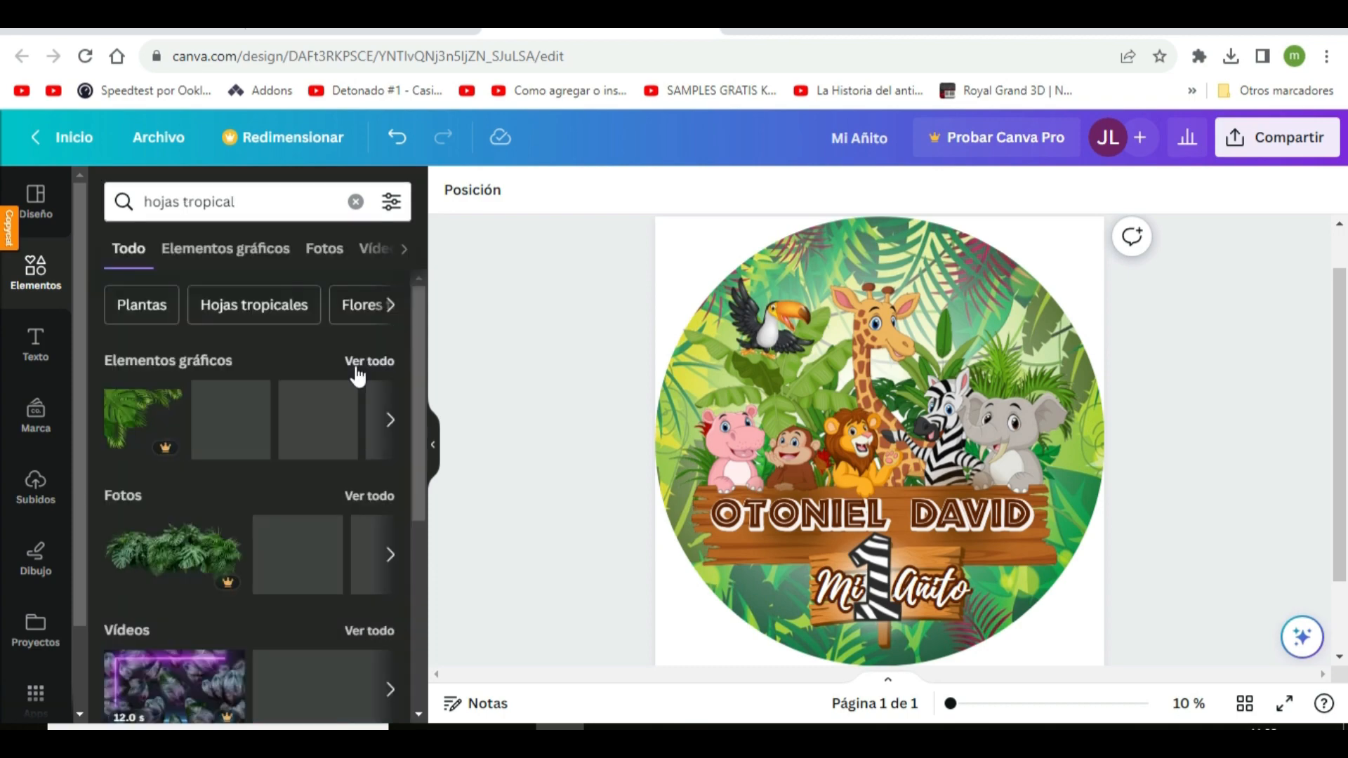
pyautogui.click(359, 361)
pyautogui.scroll(-3, 355, 393)
pyautogui.scroll(-15, 263, 578)
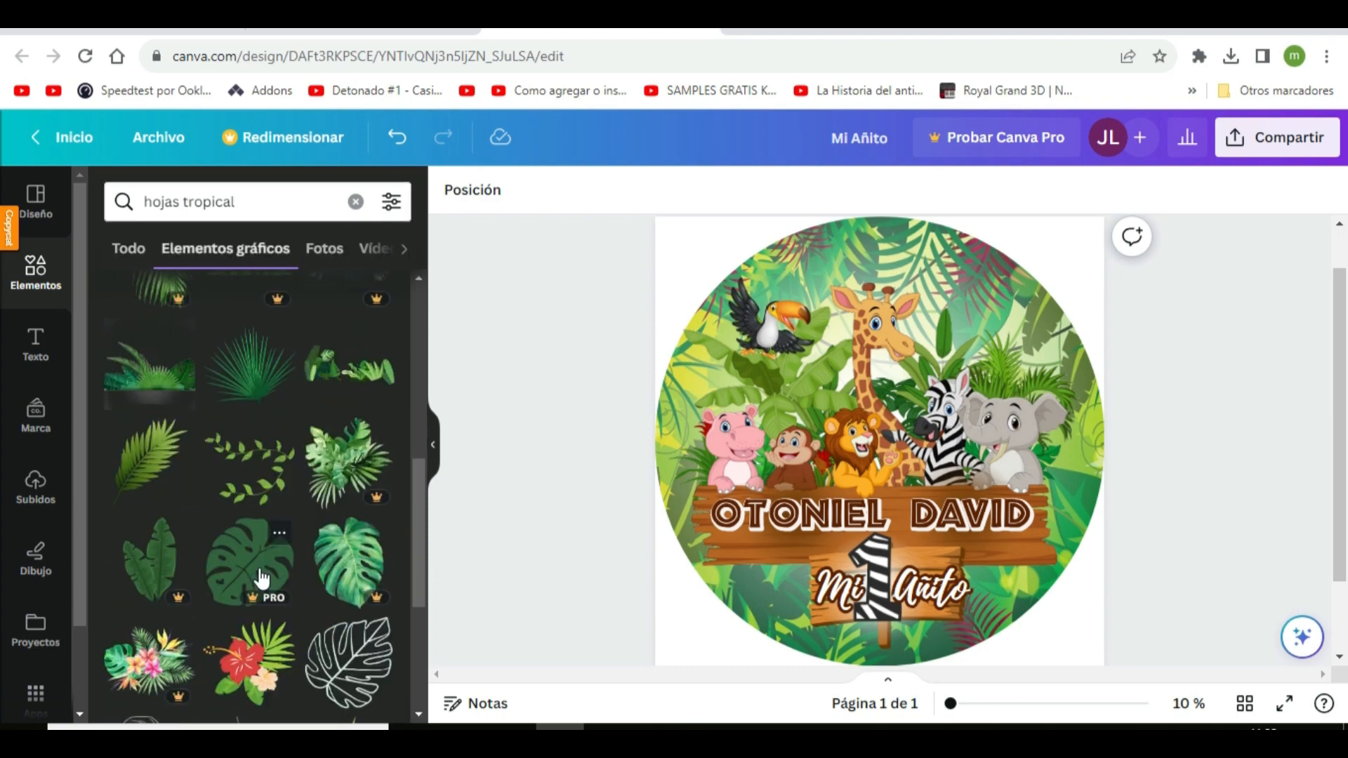
pyautogui.scroll(-10, 317, 577)
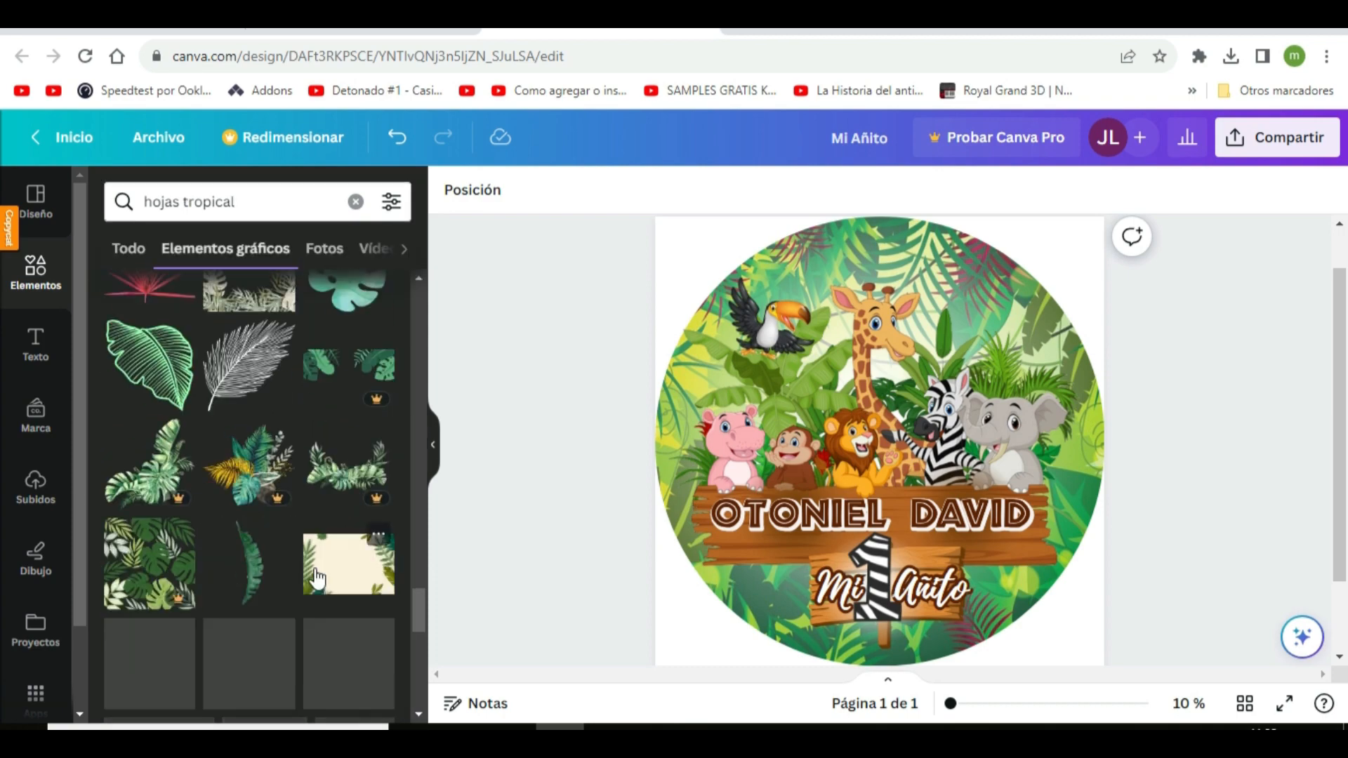
pyautogui.scroll(-5, 295, 580)
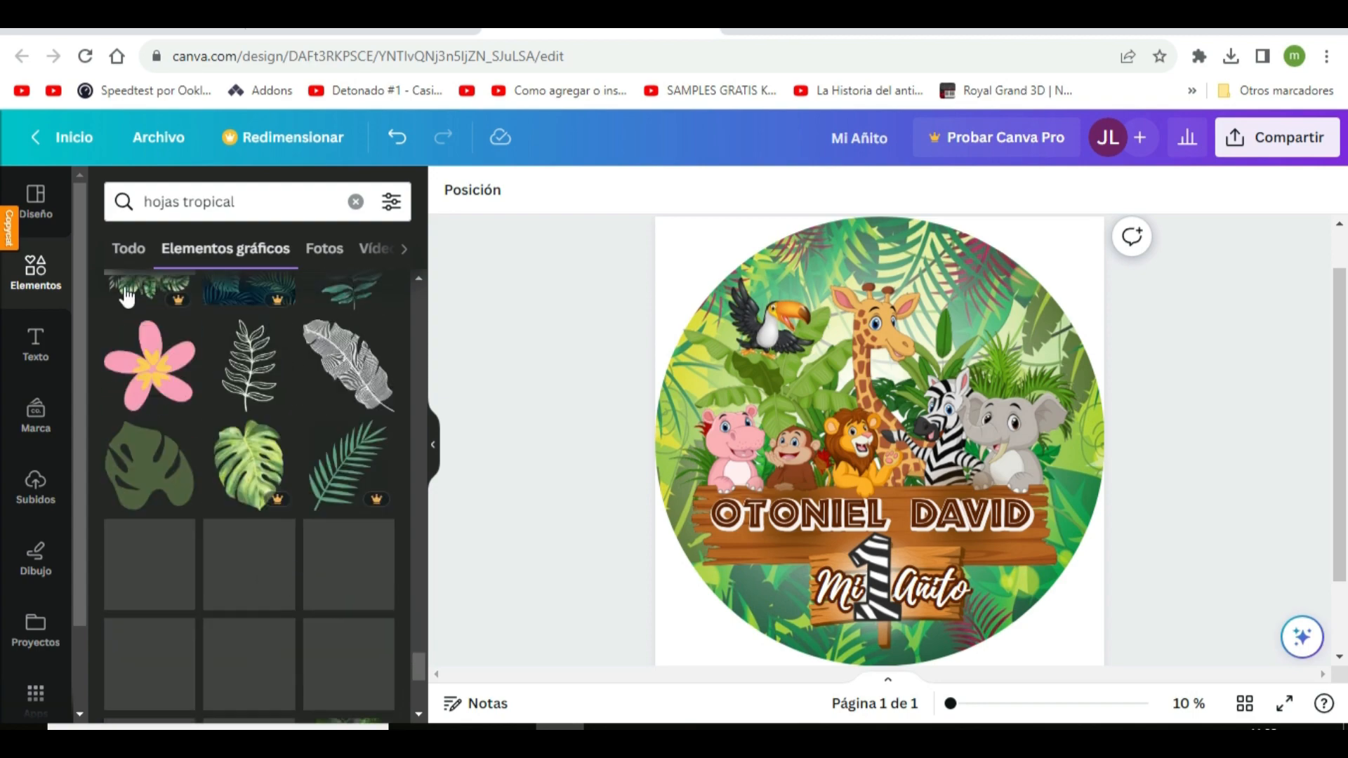
# Clear the search and add the Palm Trees Background foliage from the recently used elements
pyautogui.click(355, 202)
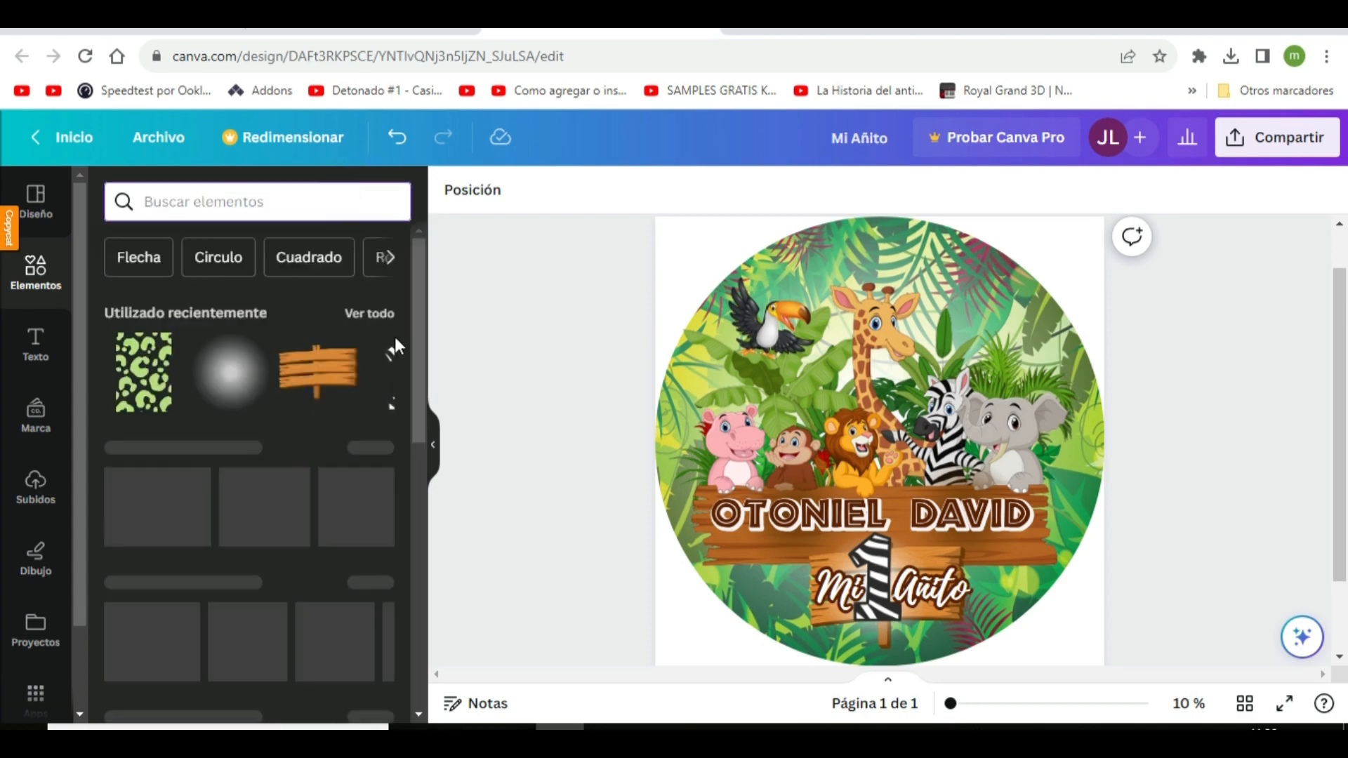
pyautogui.click(362, 314)
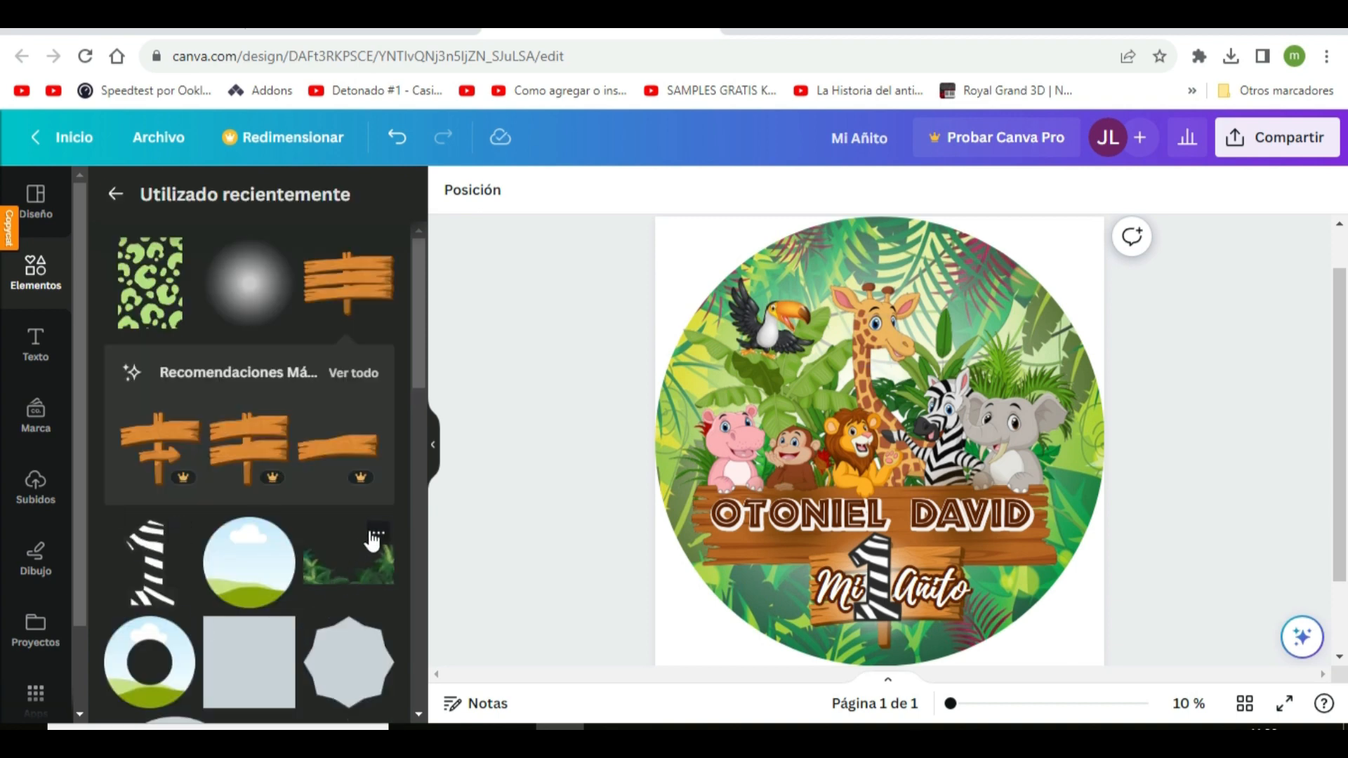
pyautogui.click(377, 533)
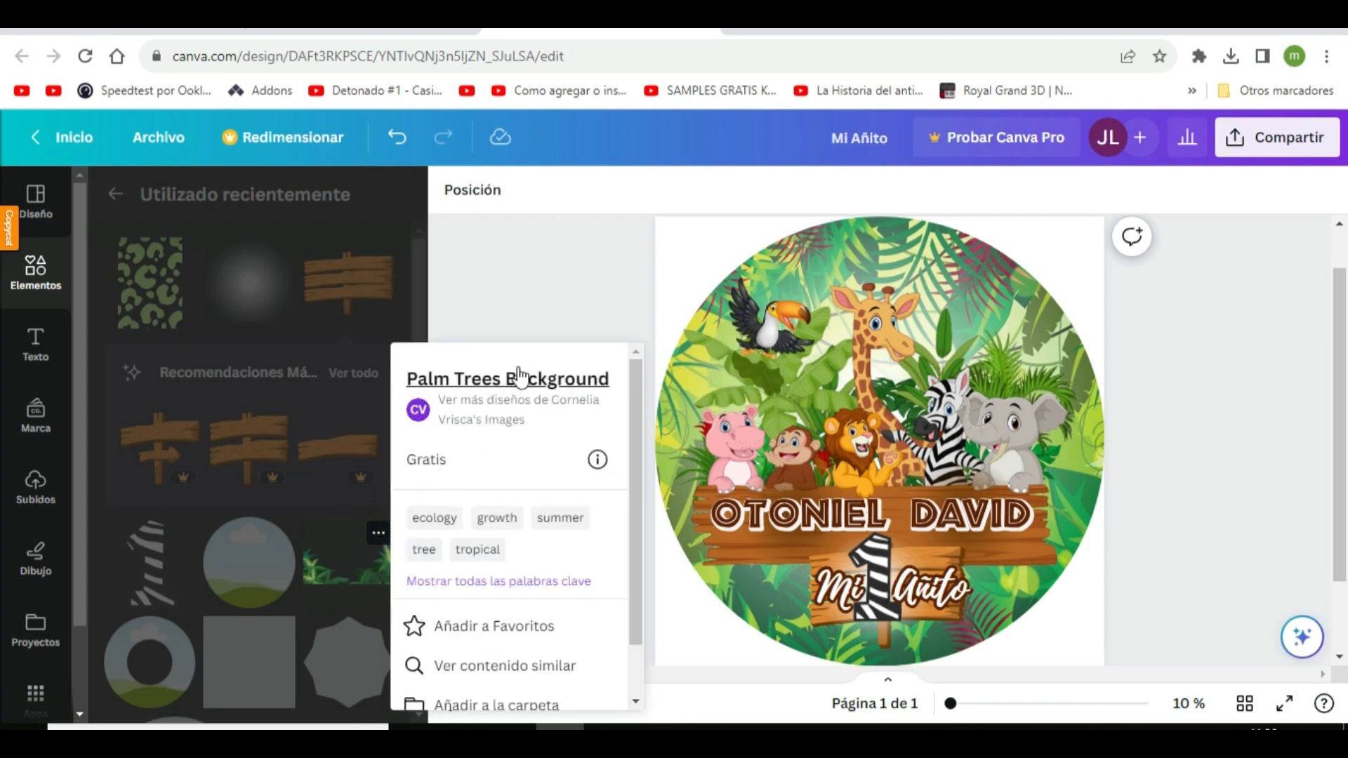
pyautogui.click(344, 547)
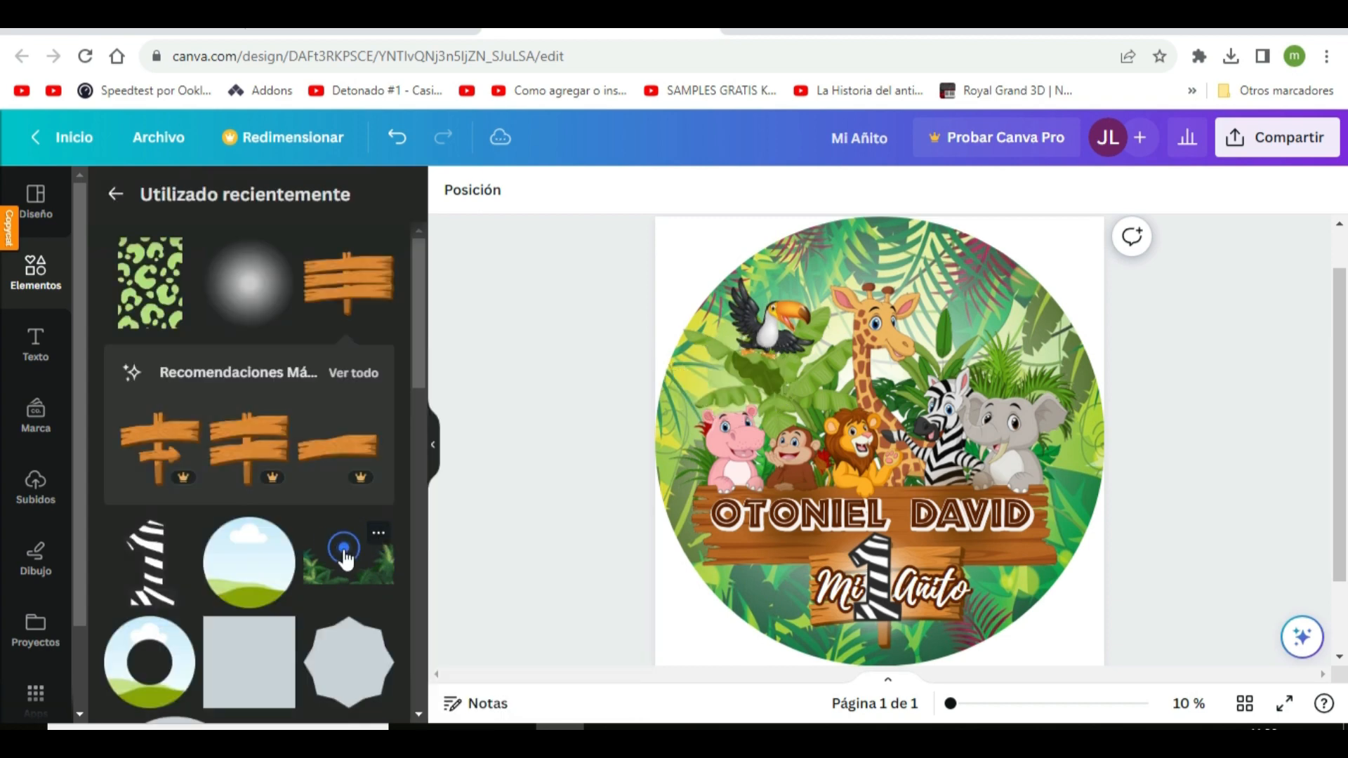
pyautogui.click(344, 548)
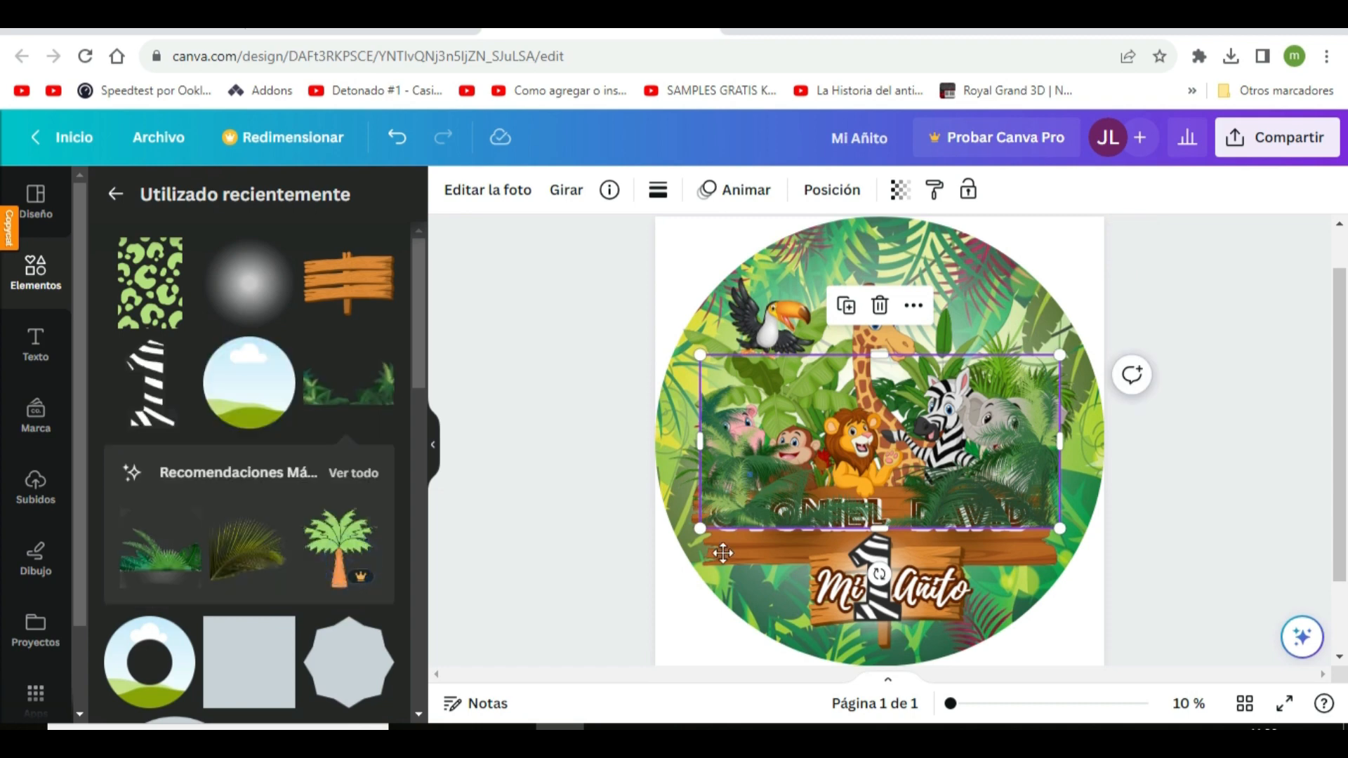
# Move the palm foliage to the lower part of the circle and enlarge it to span the design's full width
pyautogui.moveTo(723, 553); pyautogui.dragTo(752, 618)
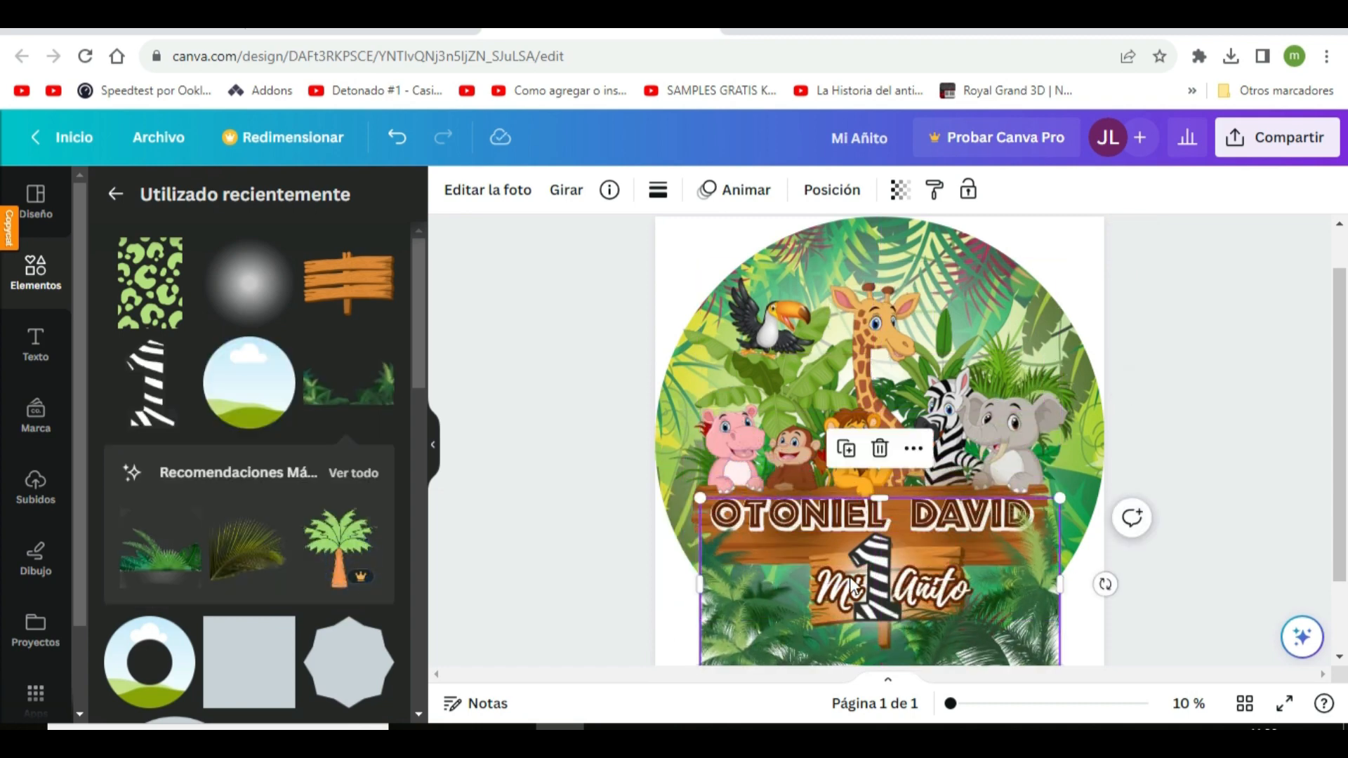
pyautogui.moveTo(1059, 497); pyautogui.dragTo(1071, 500)
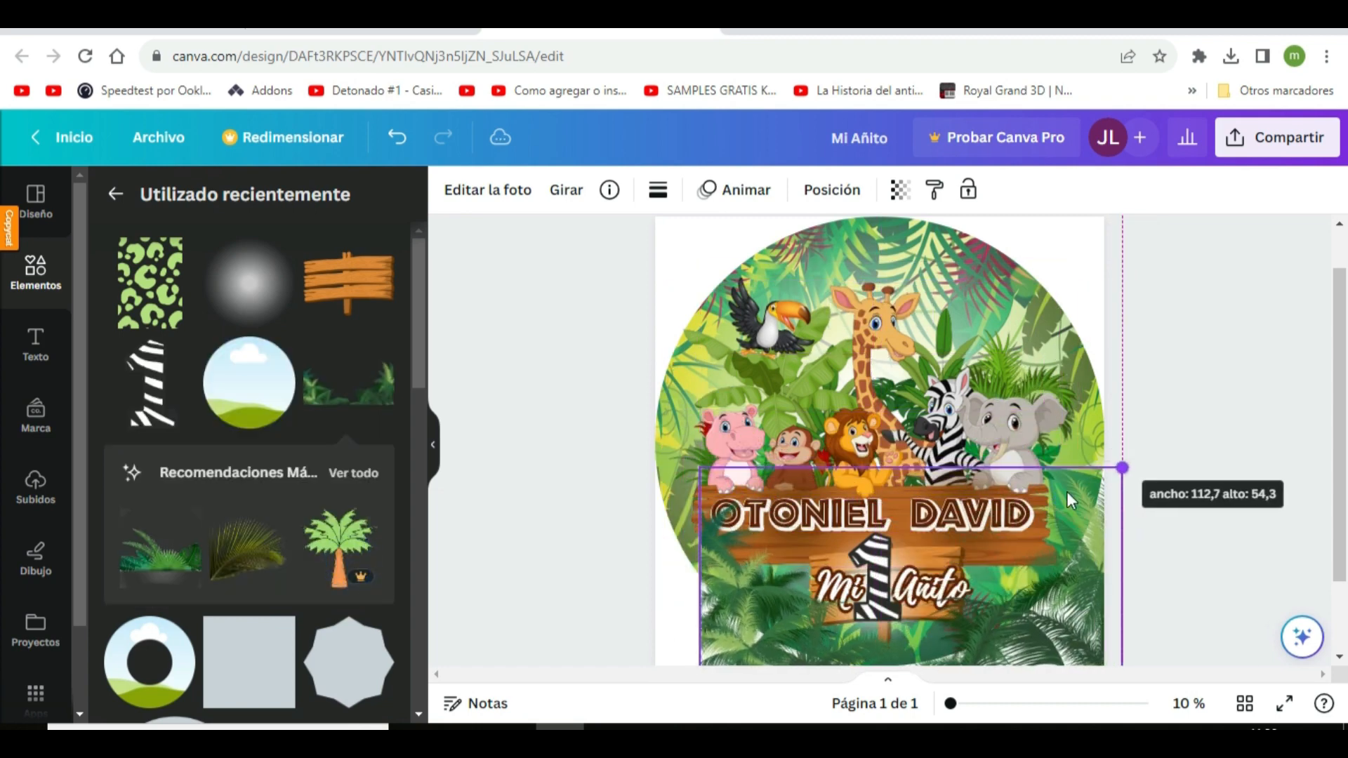
pyautogui.moveTo(700, 468); pyautogui.dragTo(643, 444)
pyautogui.moveTo(1055, 620); pyautogui.dragTo(1064, 616)
# Nudge the "Mi 1 Añito" caption slightly up and to the left on its wooden sign, and reselect the palm foliage
pyautogui.click(832, 189)
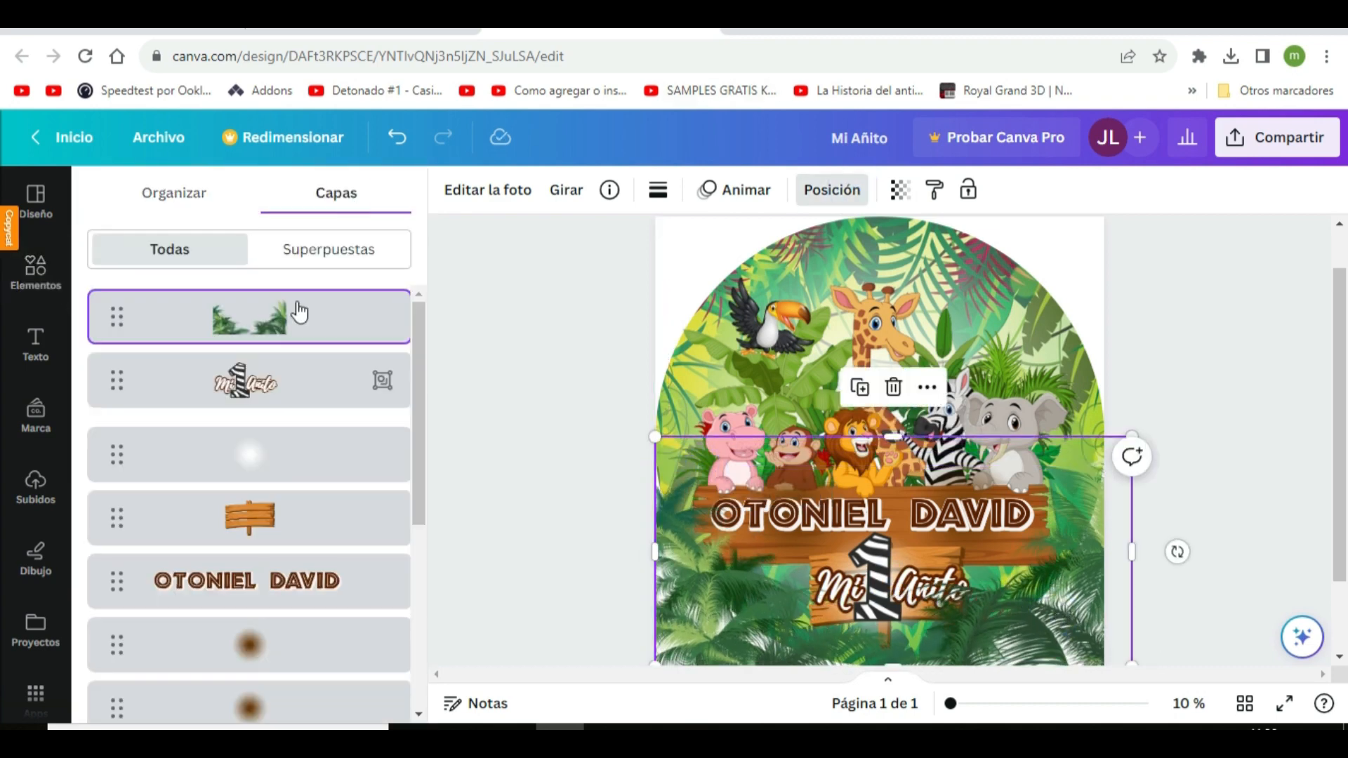
pyautogui.moveTo(902, 560); pyautogui.dragTo(895, 564)
pyautogui.click(1068, 640)
pyautogui.moveTo(1068, 640); pyautogui.dragTo(1066, 639)
pyautogui.click(932, 588)
pyautogui.moveTo(981, 622); pyautogui.dragTo(972, 620)
pyautogui.click(1076, 626)
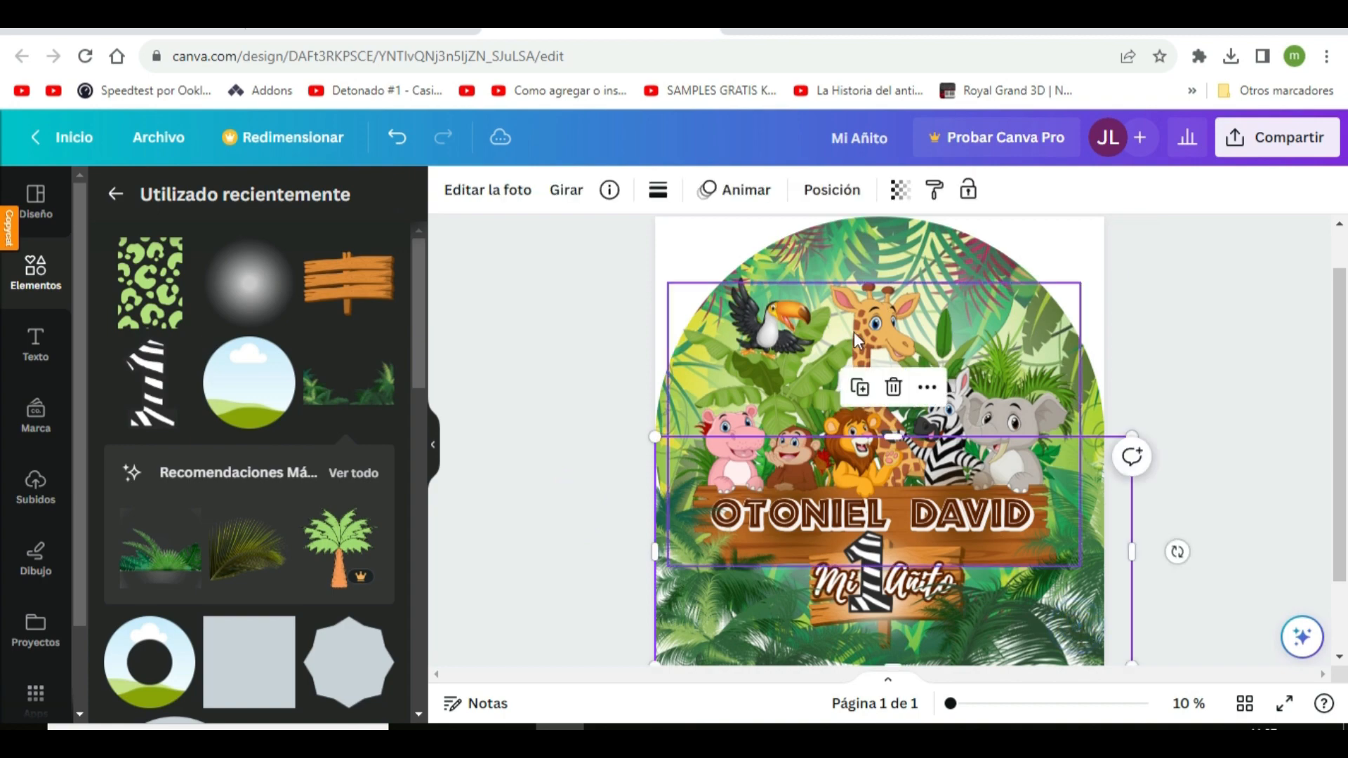
# Duplicate the palm foliage, turn the copy upside down and place it across the upper part of the circle
pyautogui.click(861, 388)
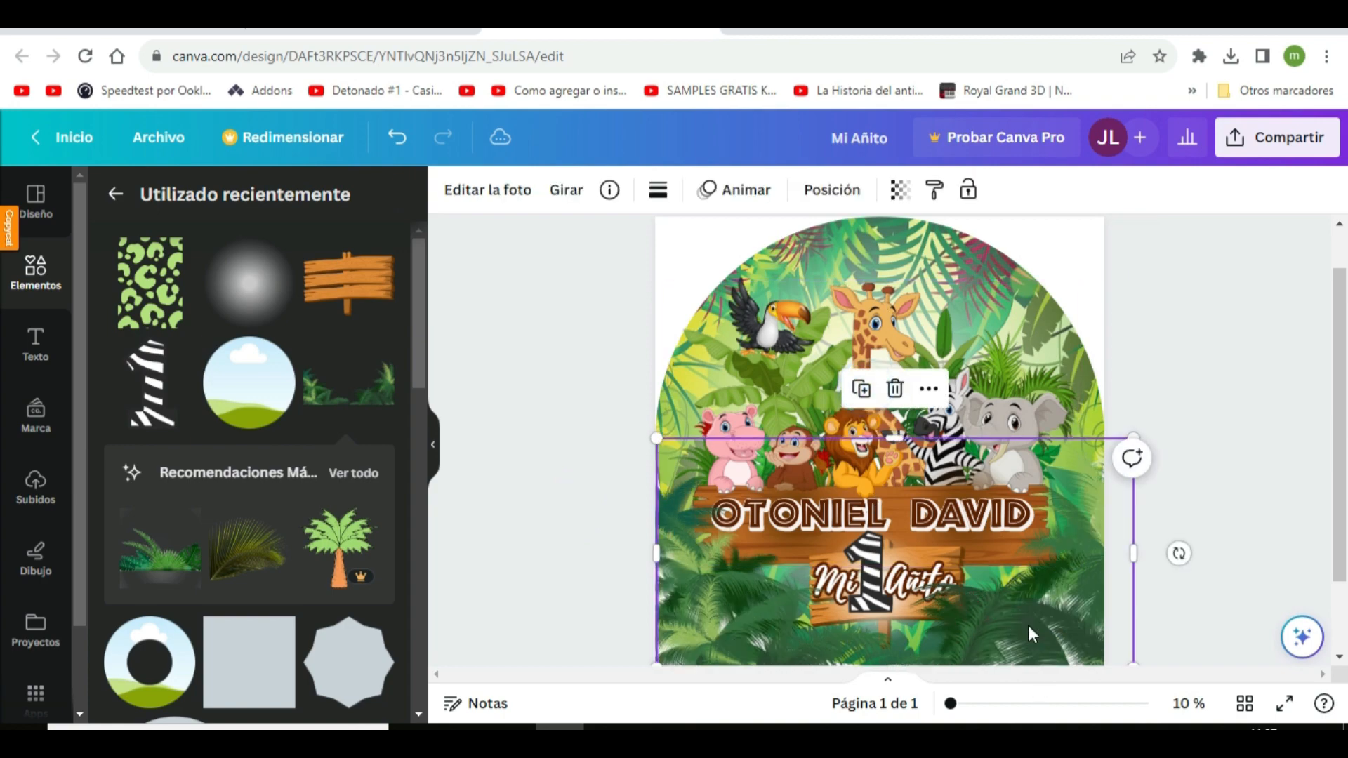
pyautogui.moveTo(1028, 625); pyautogui.dragTo(999, 512)
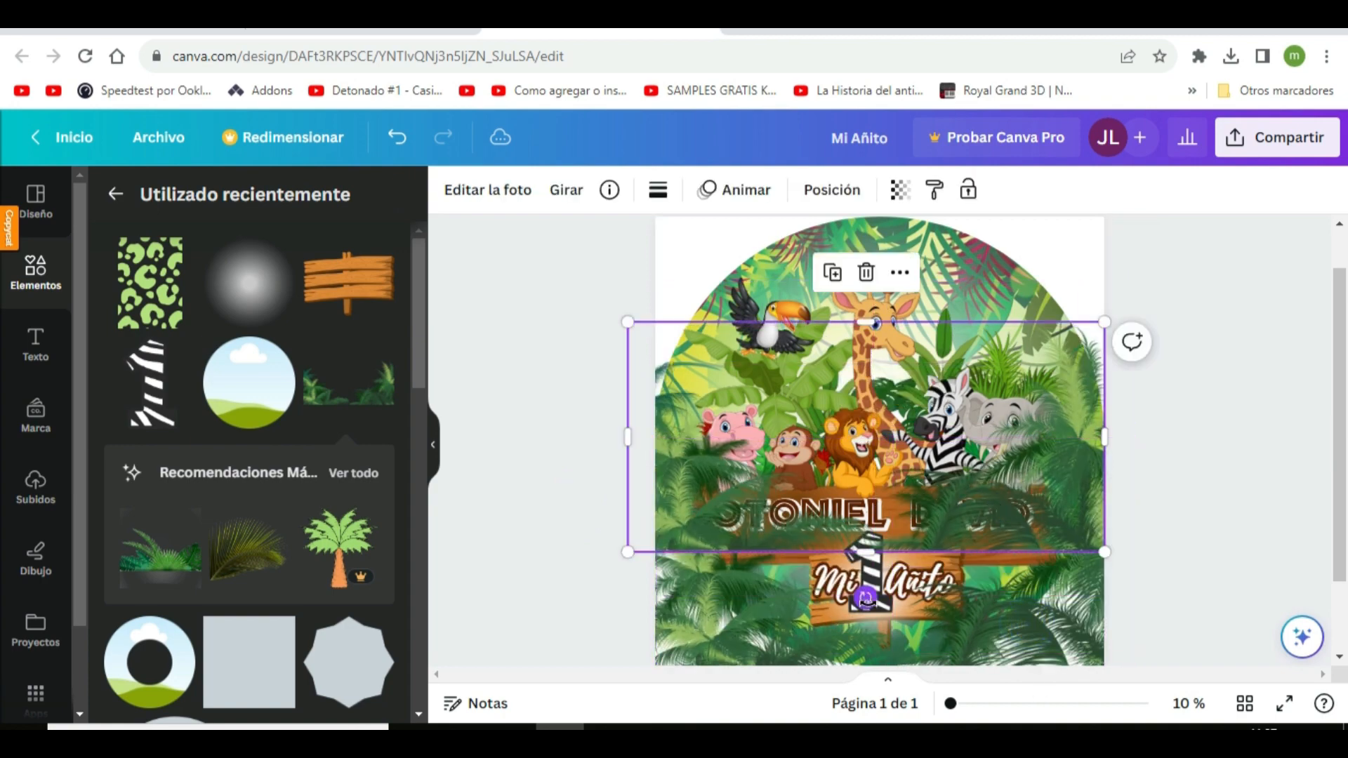
pyautogui.moveTo(863, 597); pyautogui.dragTo(874, 358)
pyautogui.moveTo(999, 337); pyautogui.dragTo(988, 237)
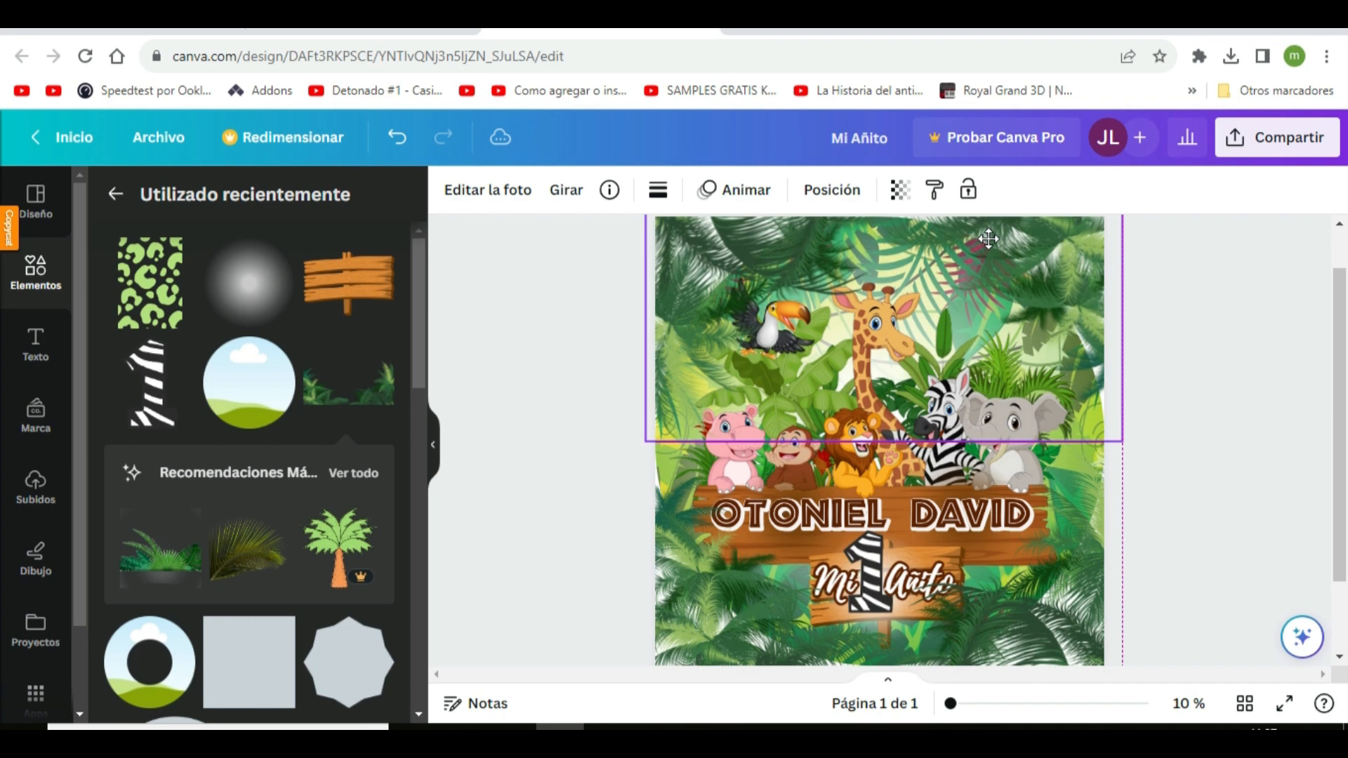
pyautogui.moveTo(989, 239); pyautogui.dragTo(978, 242)
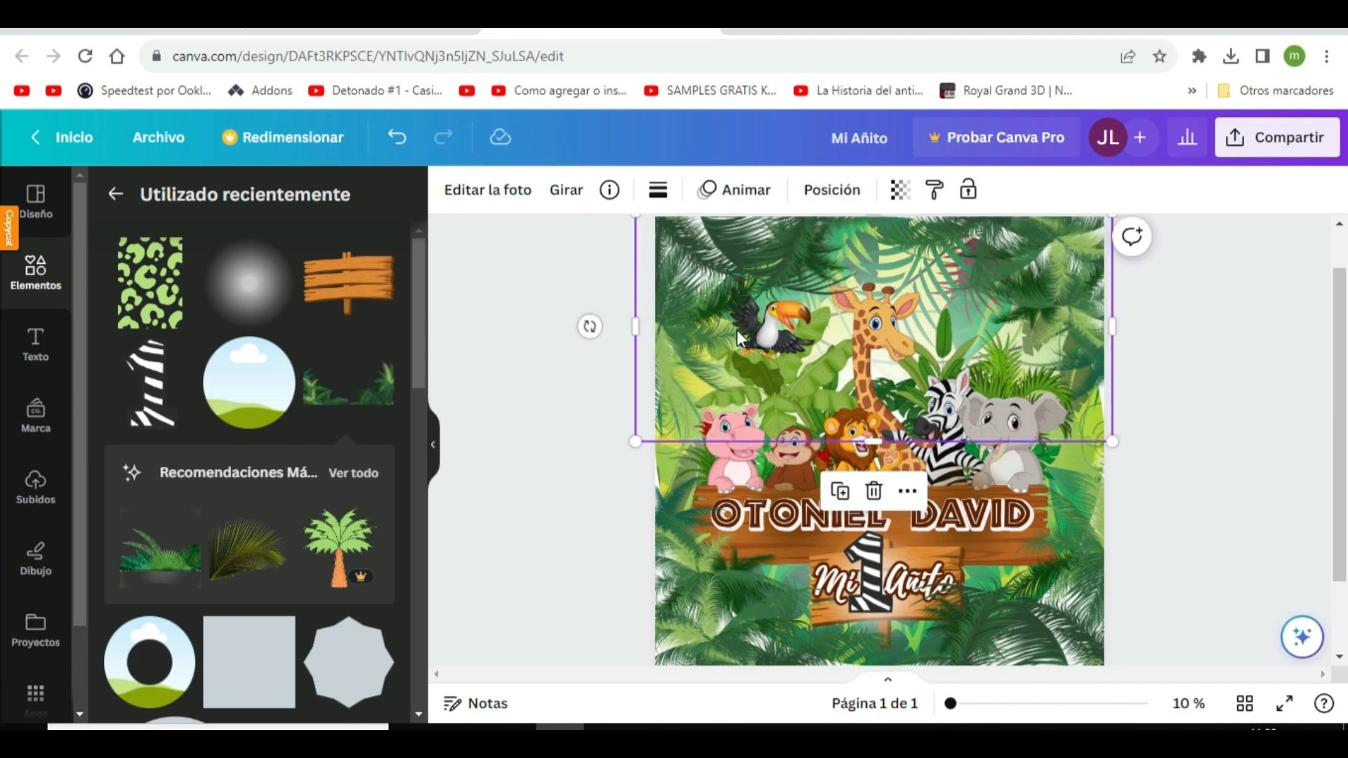
# Bring the toucan to the front of the layer stack, above both palm foliage layers
pyautogui.click(839, 190)
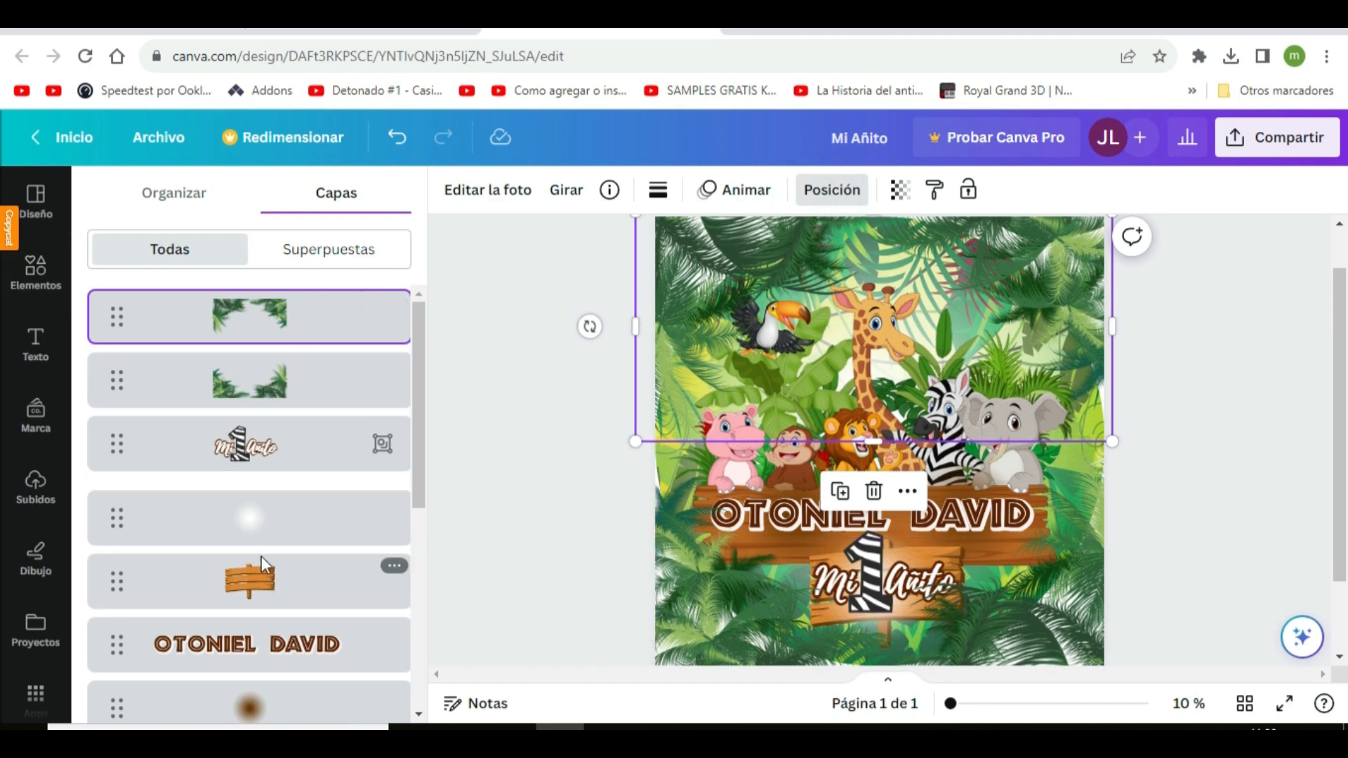
pyautogui.scroll(-5, 271, 639)
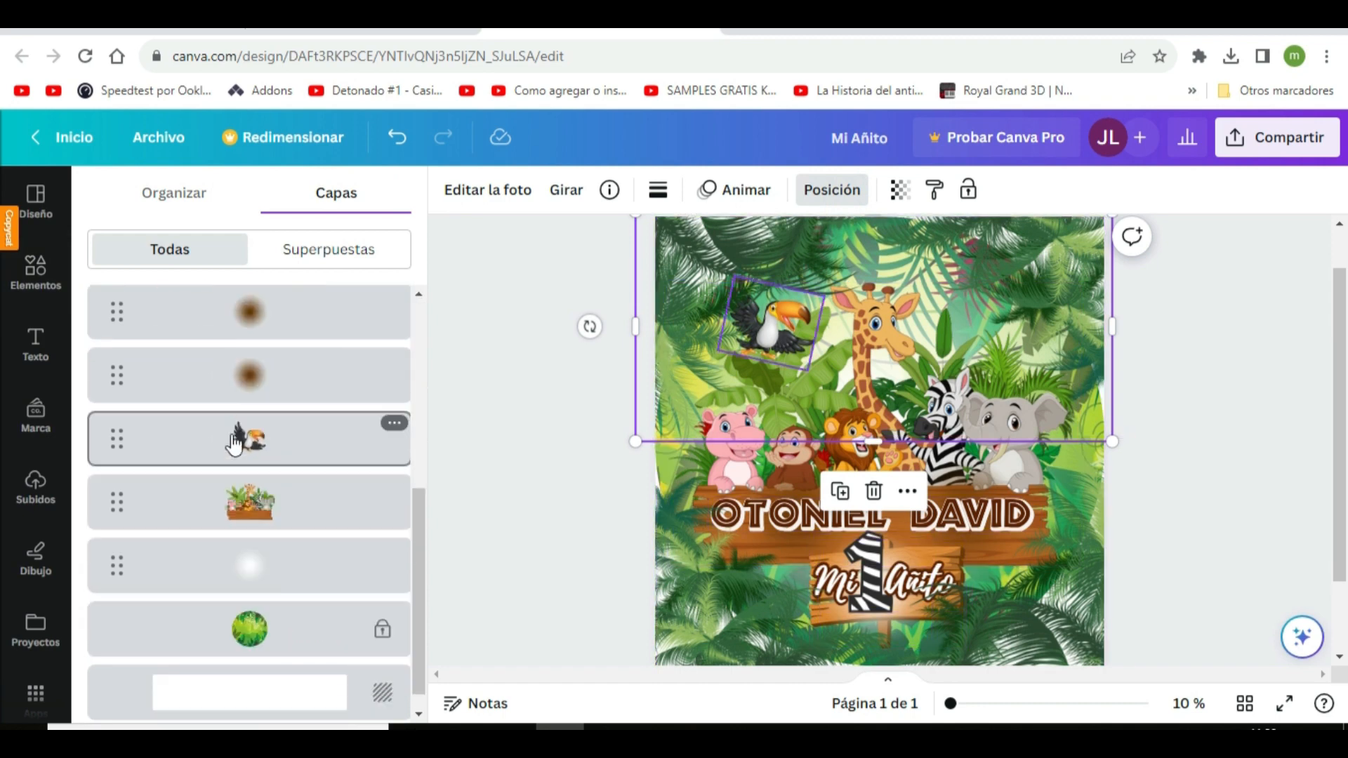
pyautogui.scroll(2, 310, 512)
pyautogui.click(309, 516)
pyautogui.moveTo(304, 535); pyautogui.dragTo(304, 295)
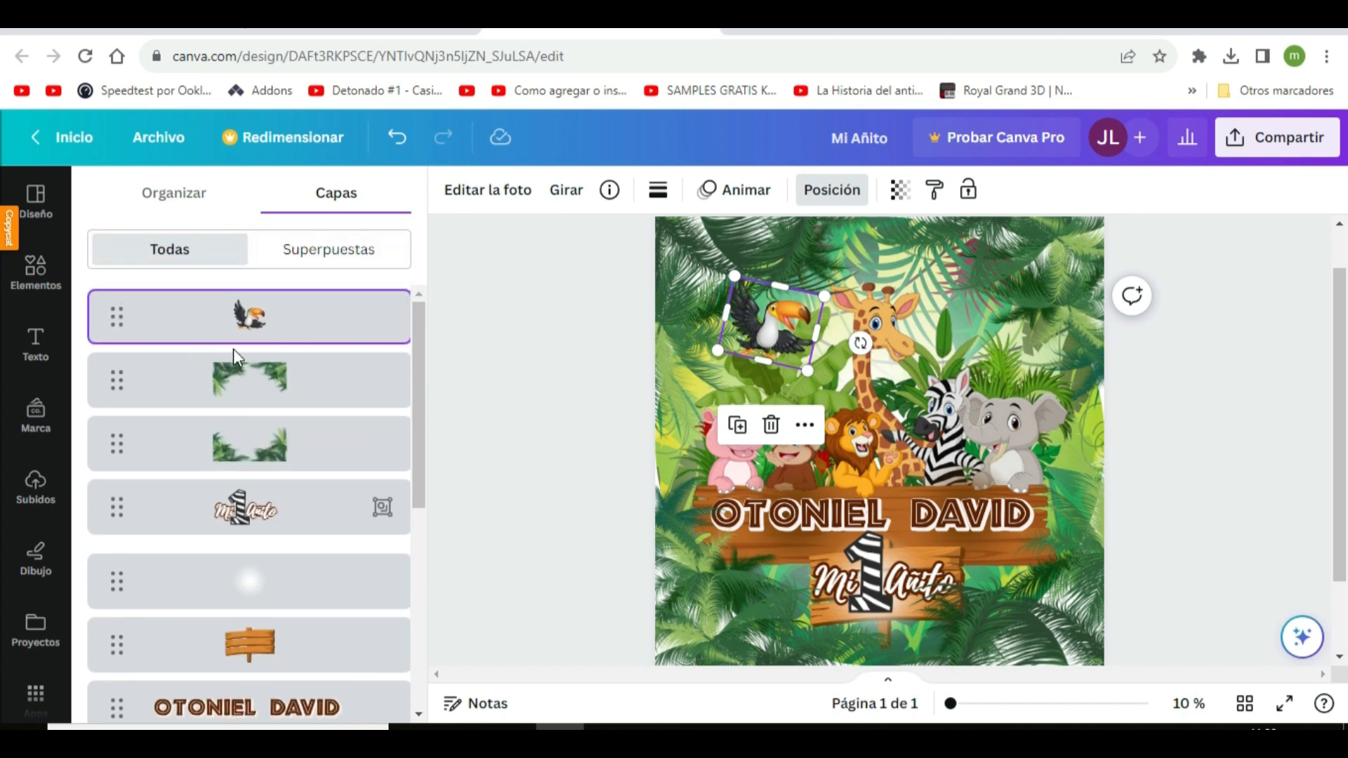
# Ungroup the "Mi Añito" caption from the zebra-striped number 1 and select the caption's layer
pyautogui.click(871, 572)
pyautogui.click(845, 482)
pyautogui.click(554, 407)
pyautogui.click(472, 190)
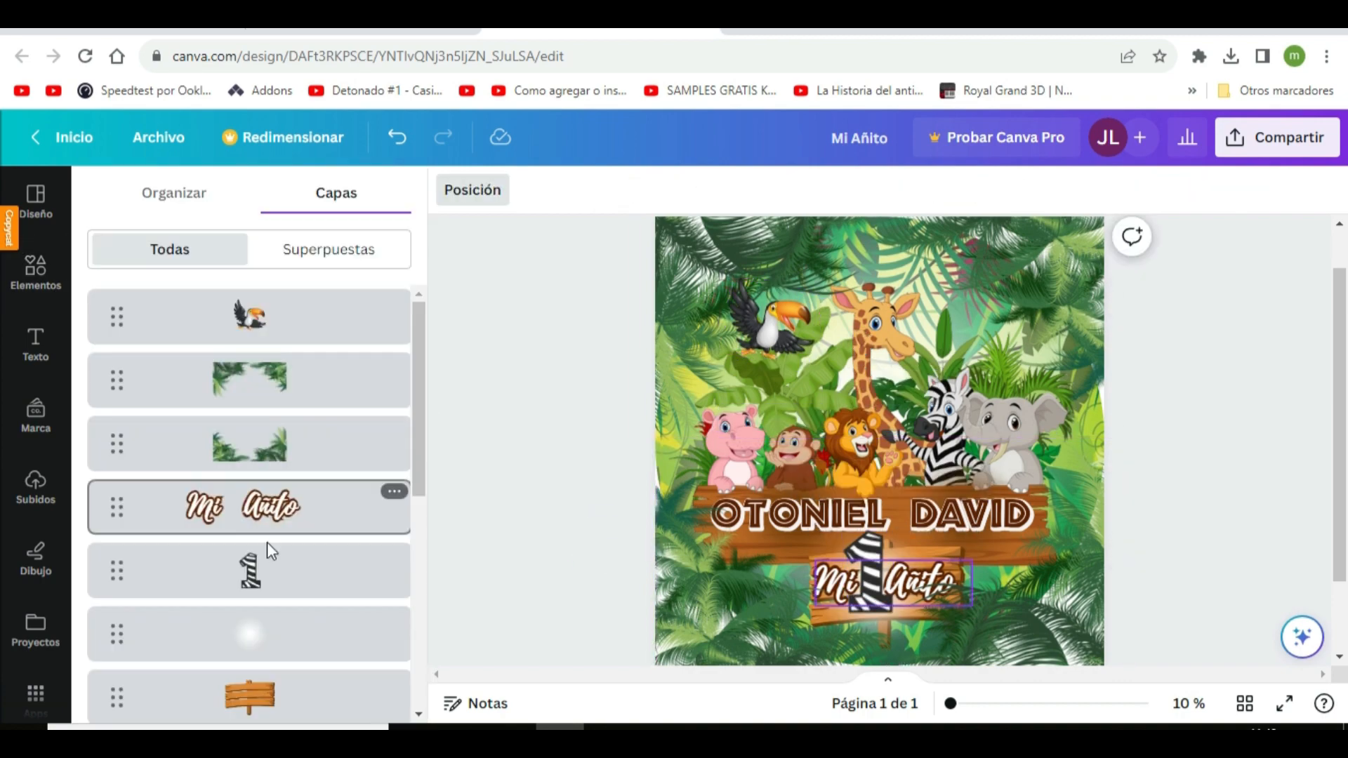
pyautogui.click(270, 553)
pyautogui.click(295, 506)
# Shift the lower palm foliage slightly down and fine-tune the height of the "Mi Añito" caption on its wooden sign
pyautogui.click(897, 623)
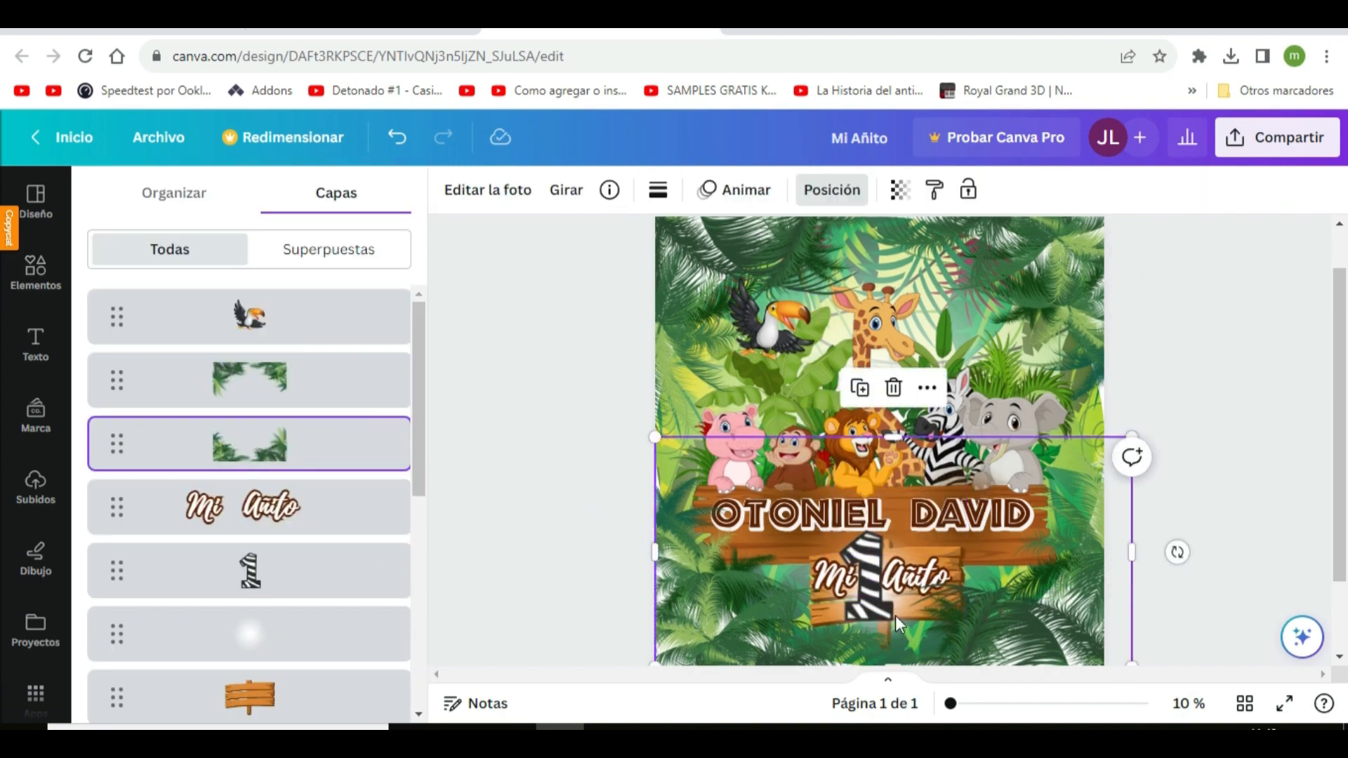
pyautogui.moveTo(988, 628); pyautogui.dragTo(988, 643)
pyautogui.click(832, 191)
pyautogui.click(281, 507)
pyautogui.moveTo(913, 577); pyautogui.dragTo(913, 586)
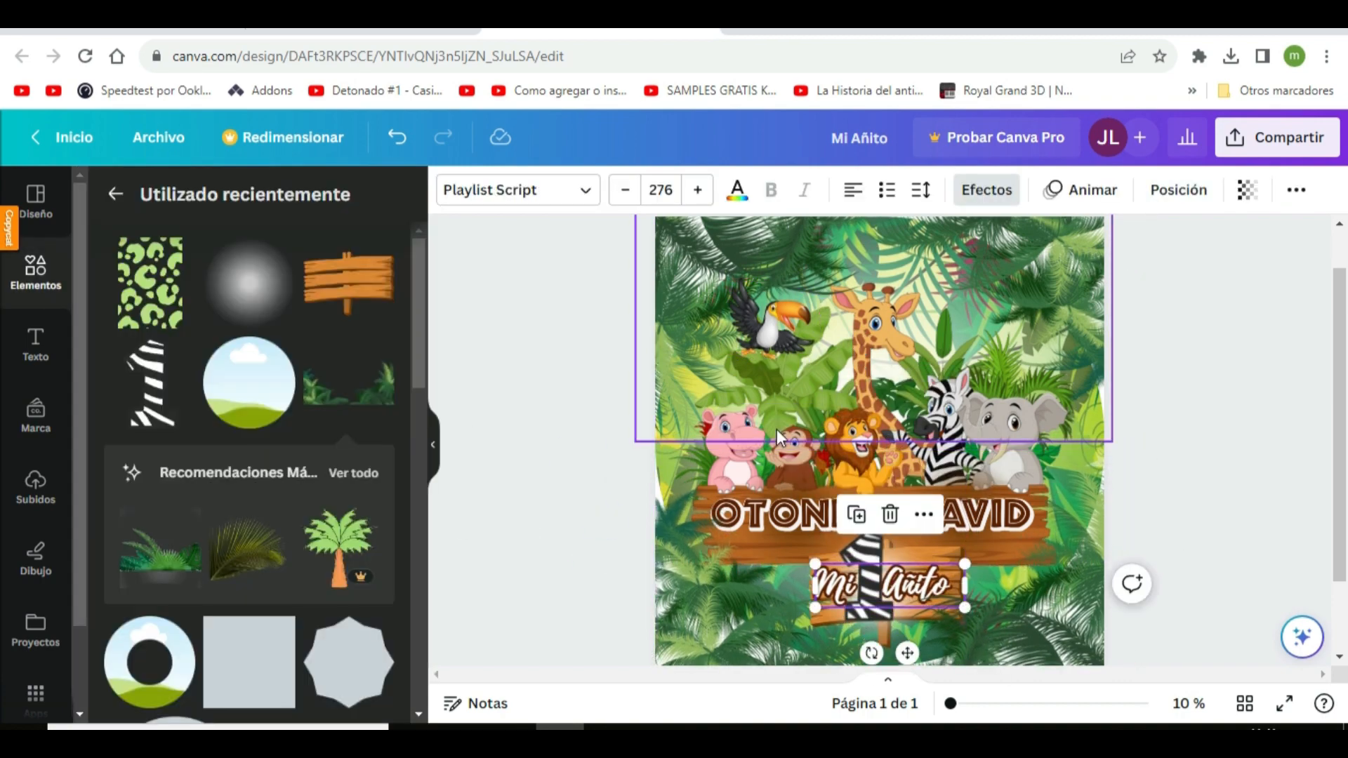
# Find the ring-shaped frame with the large central hole in the Marcos collection and add it to the design
pyautogui.click(37, 286)
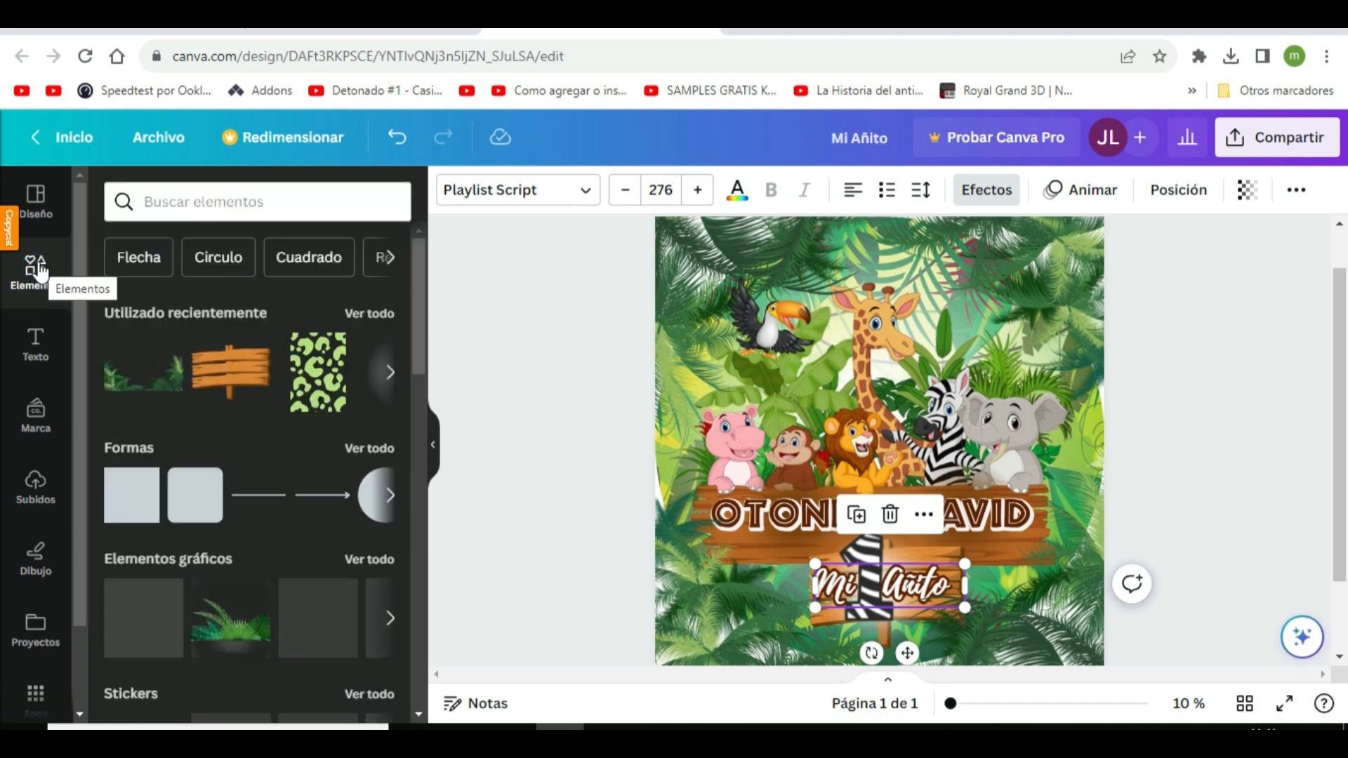
pyautogui.scroll(-10, 324, 503)
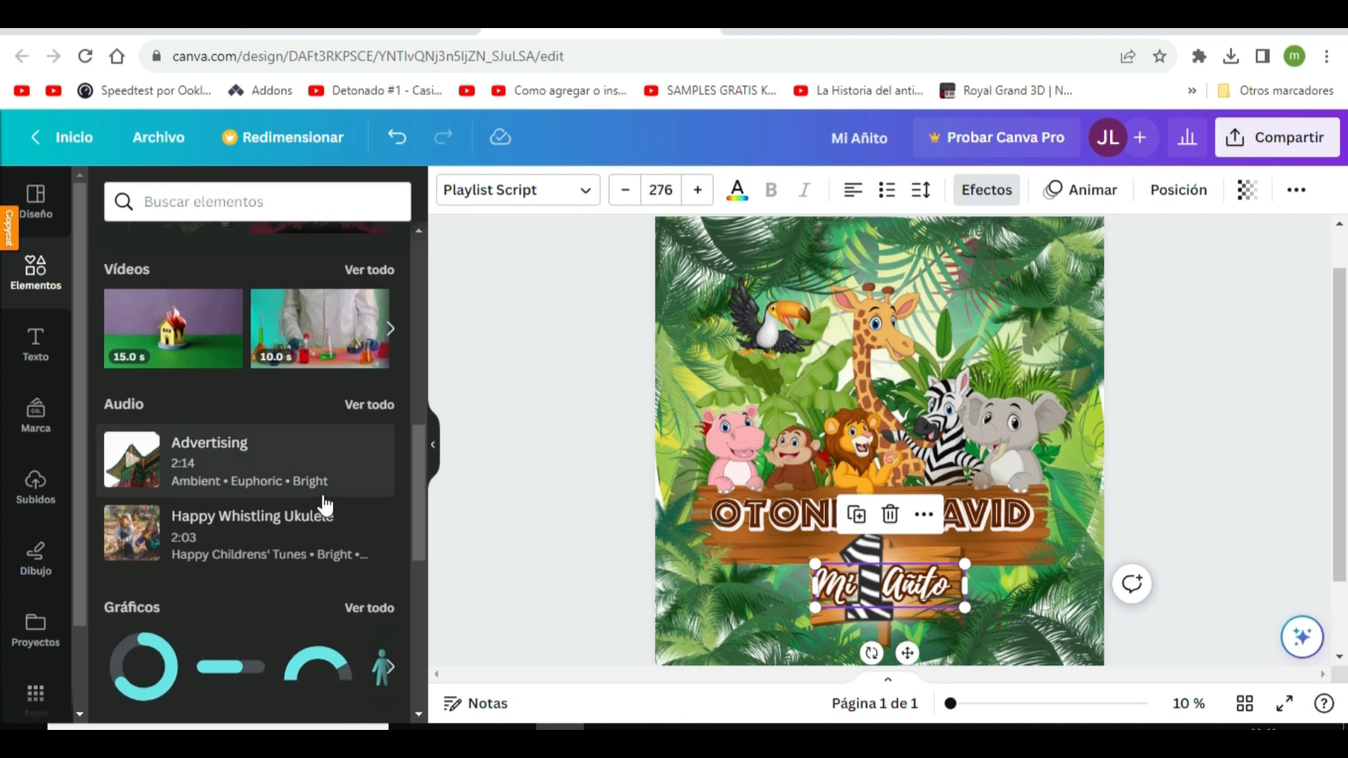
pyautogui.scroll(-5, 325, 503)
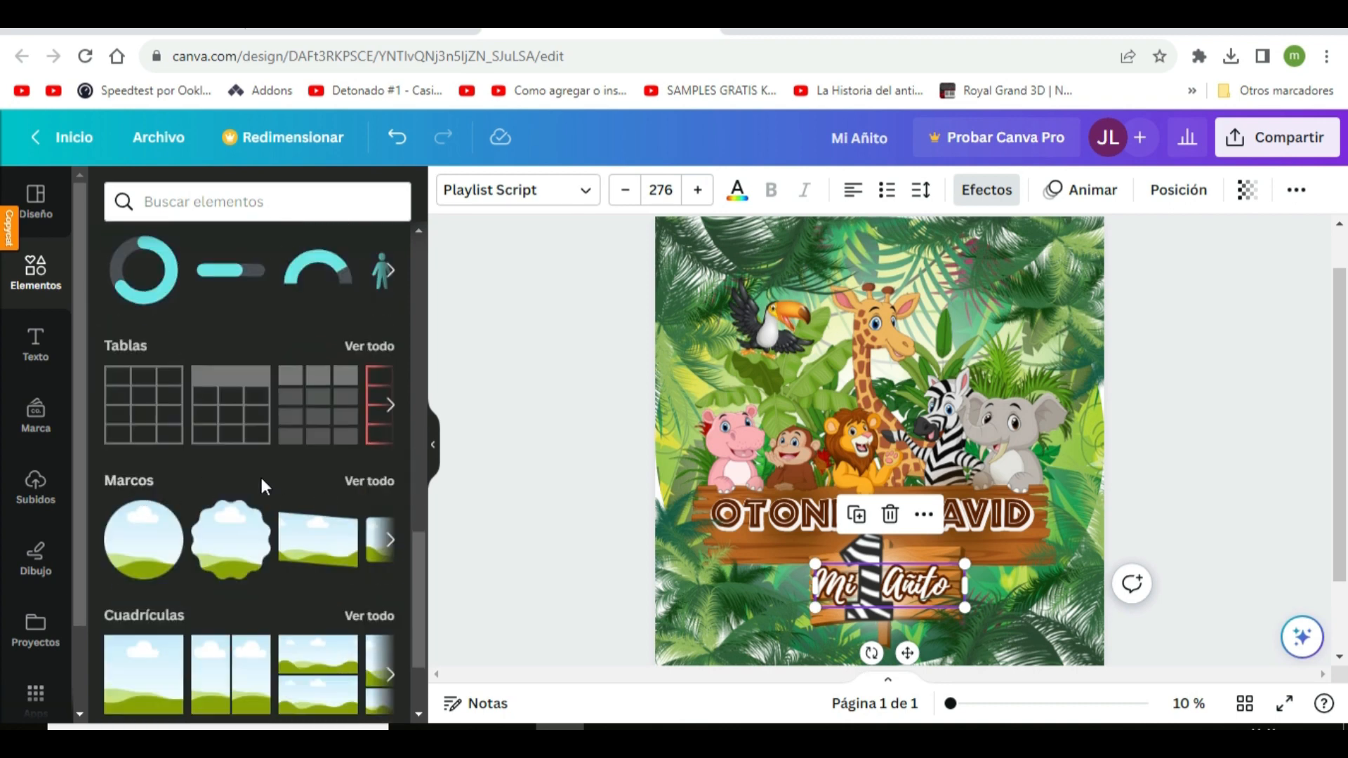
pyautogui.click(359, 483)
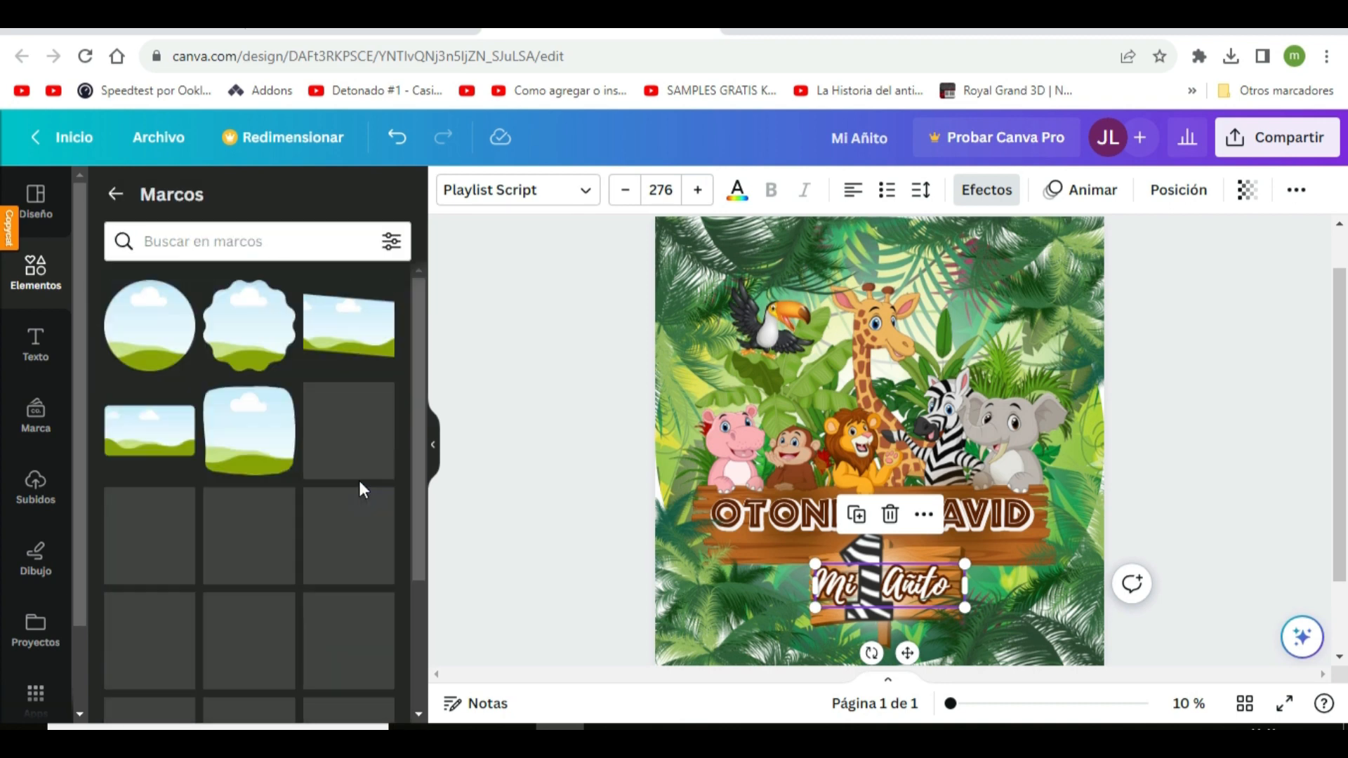
pyautogui.scroll(-5, 269, 540)
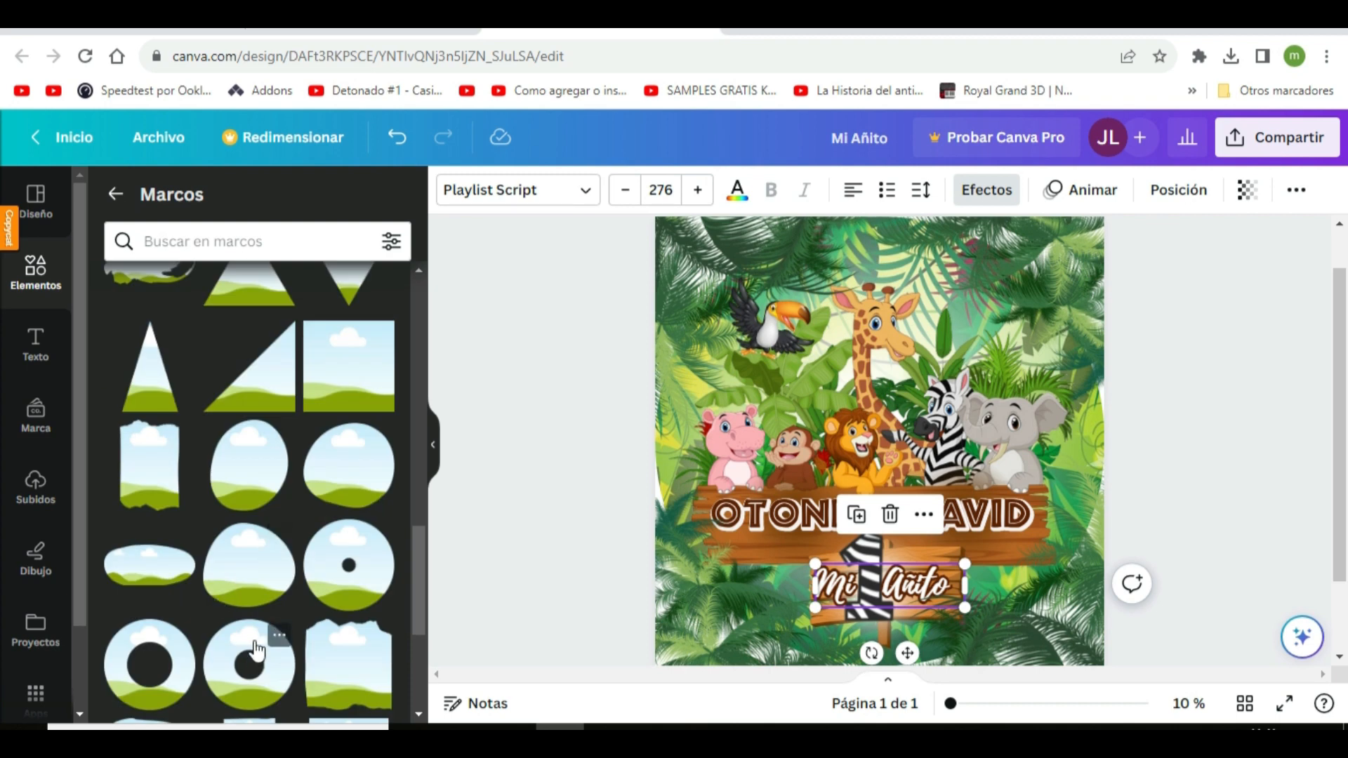
pyautogui.scroll(-3, 257, 649)
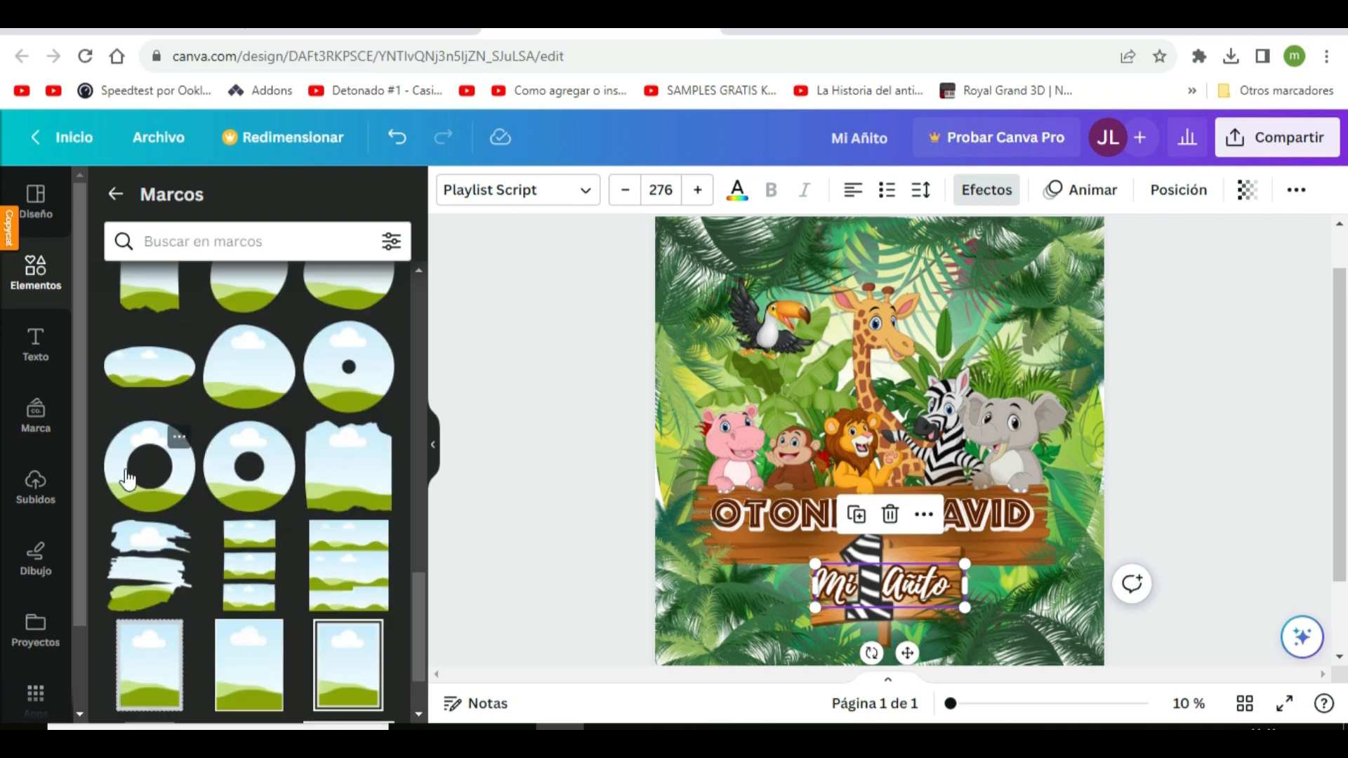
pyautogui.click(163, 489)
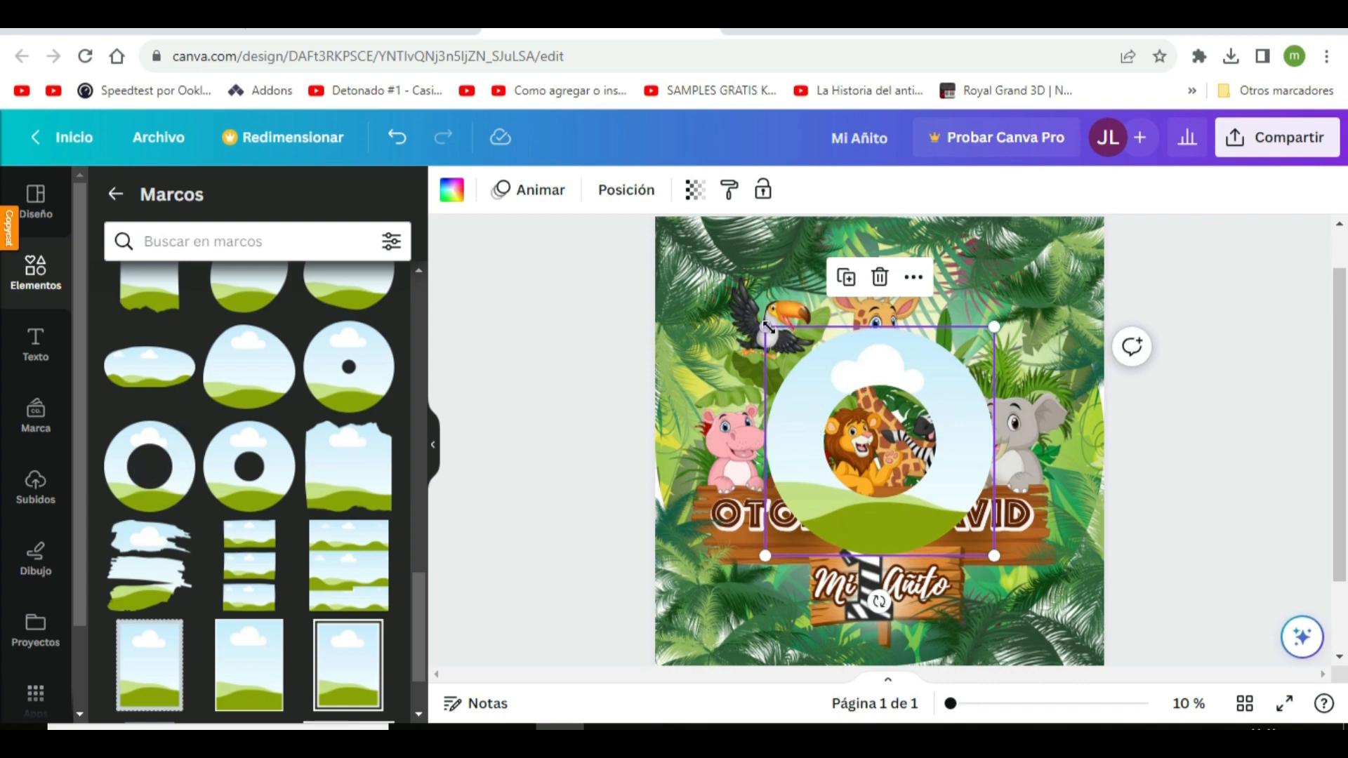
# Enlarge and center the ring frame until its hole matches the circular design and its rim covers the page corners
pyautogui.moveTo(766, 328); pyautogui.dragTo(545, 125)
pyautogui.moveTo(994, 556); pyautogui.dragTo(1273, 723)
pyautogui.scroll(-3, 1257, 618)
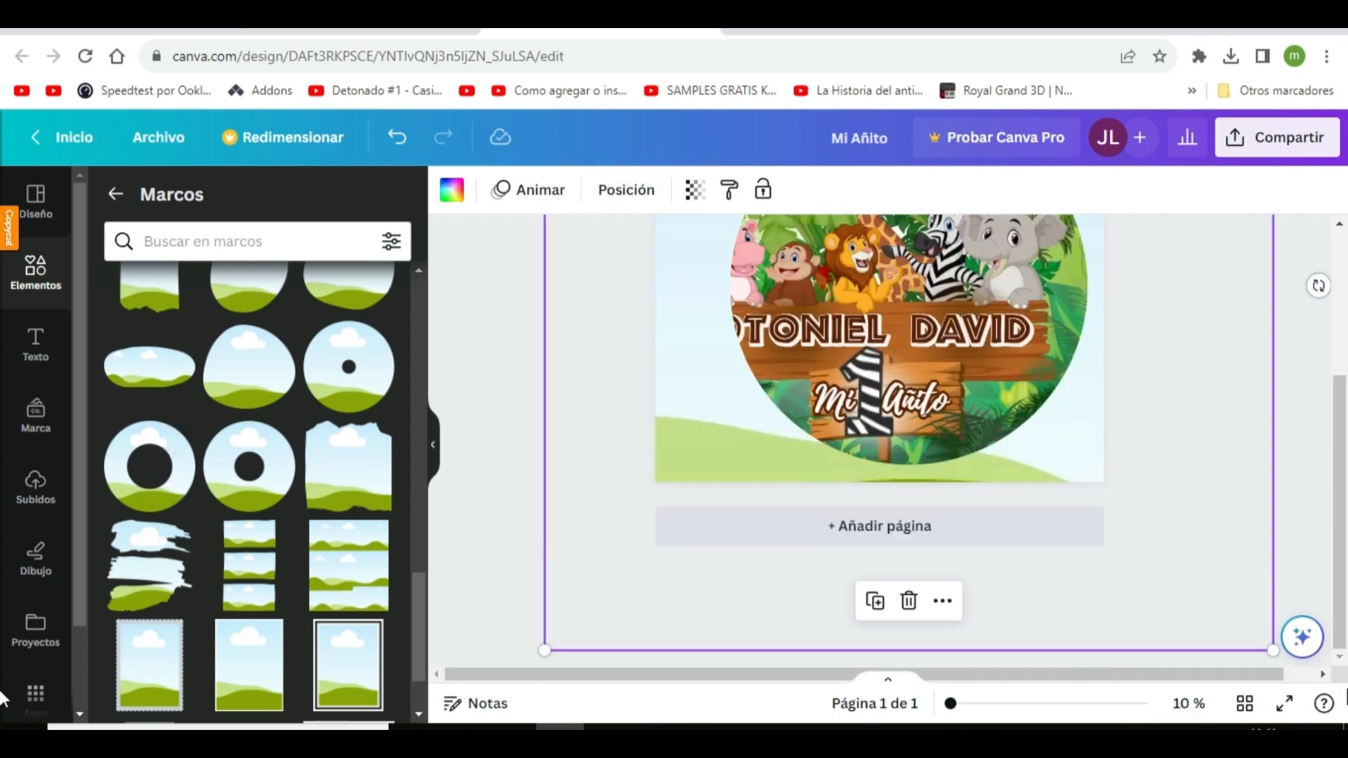
pyautogui.moveTo(1273, 651); pyautogui.dragTo(1311, 688)
pyautogui.scroll(-1, 1148, 507)
pyautogui.moveTo(545, 650); pyautogui.dragTo(432, 691)
pyautogui.moveTo(506, 632); pyautogui.dragTo(512, 546)
pyautogui.scroll(-1, 506, 642)
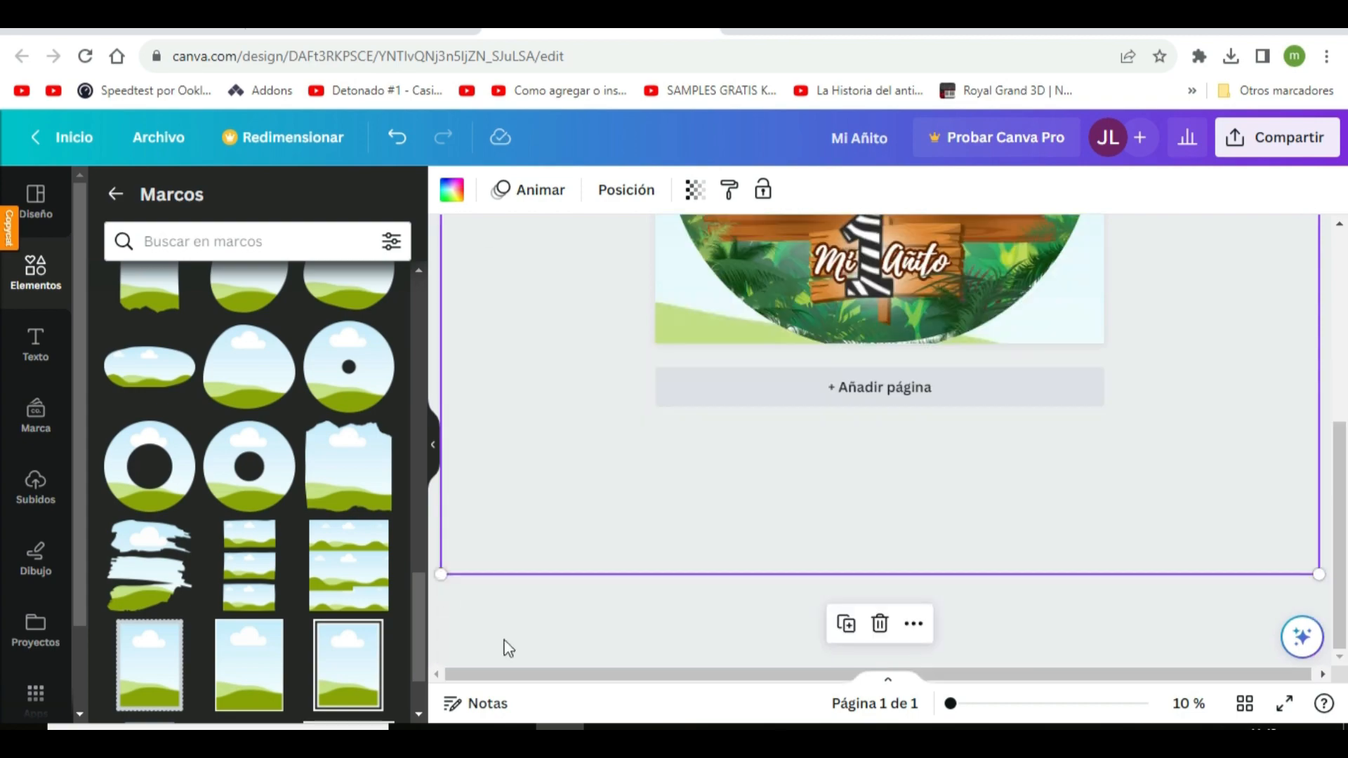
pyautogui.moveTo(442, 572); pyautogui.dragTo(433, 597)
pyautogui.scroll(4, 1232, 544)
pyautogui.moveTo(1232, 544); pyautogui.dragTo(1236, 511)
pyautogui.scroll(-4, 497, 526)
pyautogui.moveTo(436, 570); pyautogui.dragTo(422, 593)
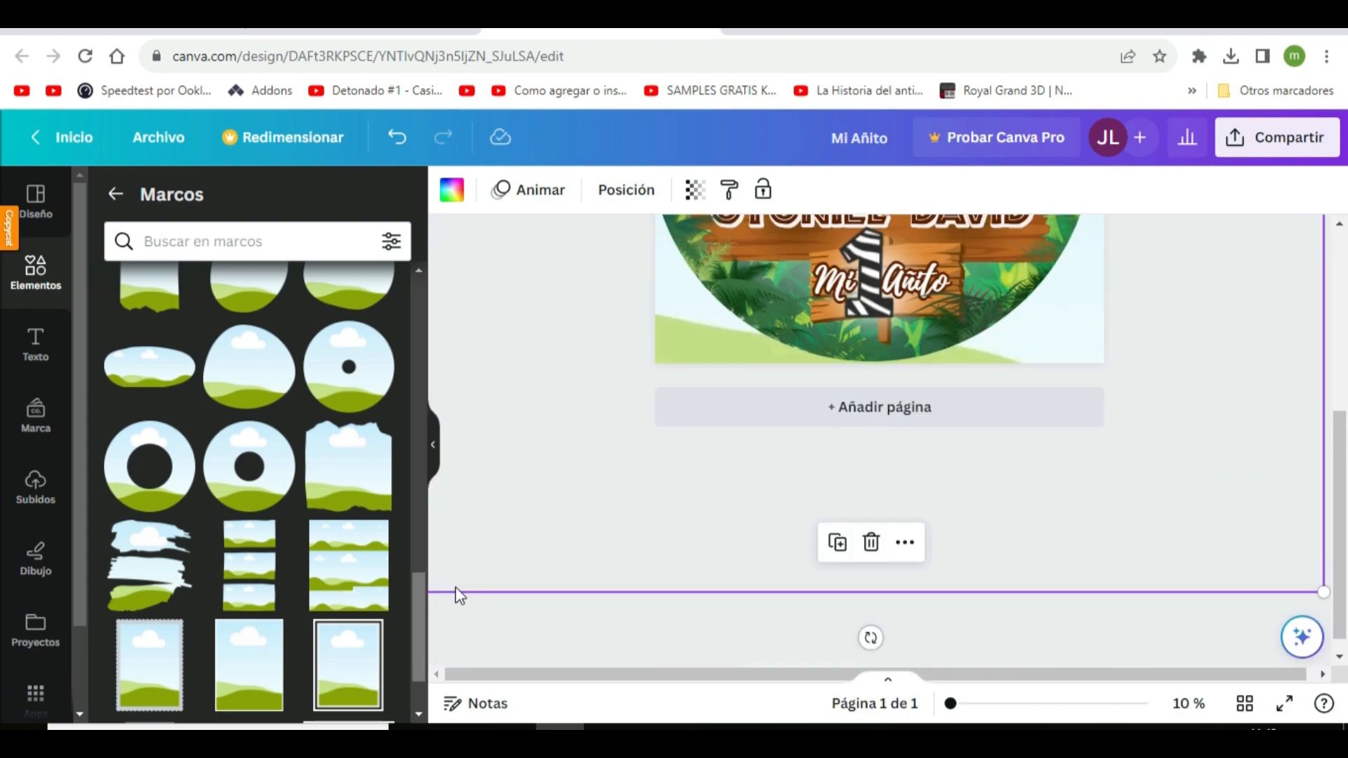
pyautogui.scroll(2, 457, 591)
pyautogui.scroll(3, 1030, 414)
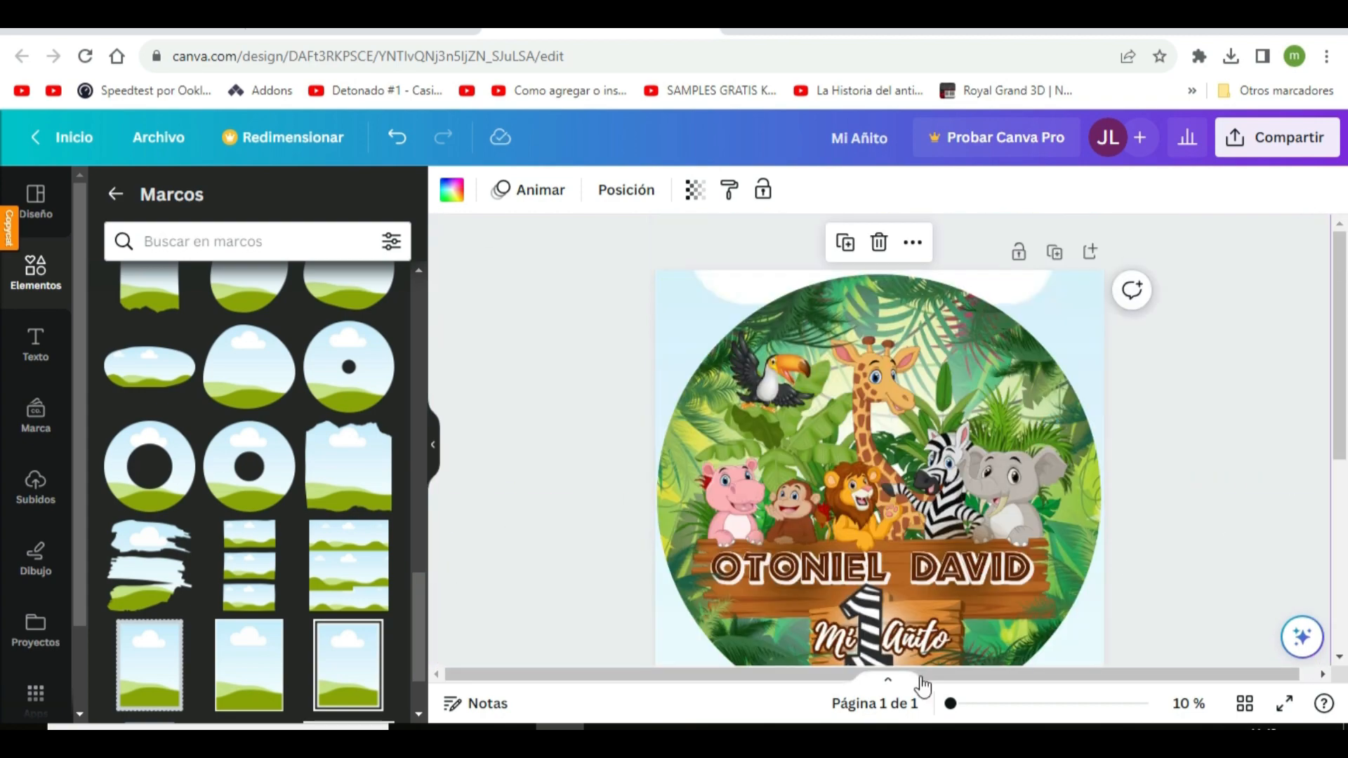
# Fill the ring frame with white #ffffff and check the whole circle's edge
pyautogui.scroll(-1, 692, 312)
pyautogui.click(702, 576)
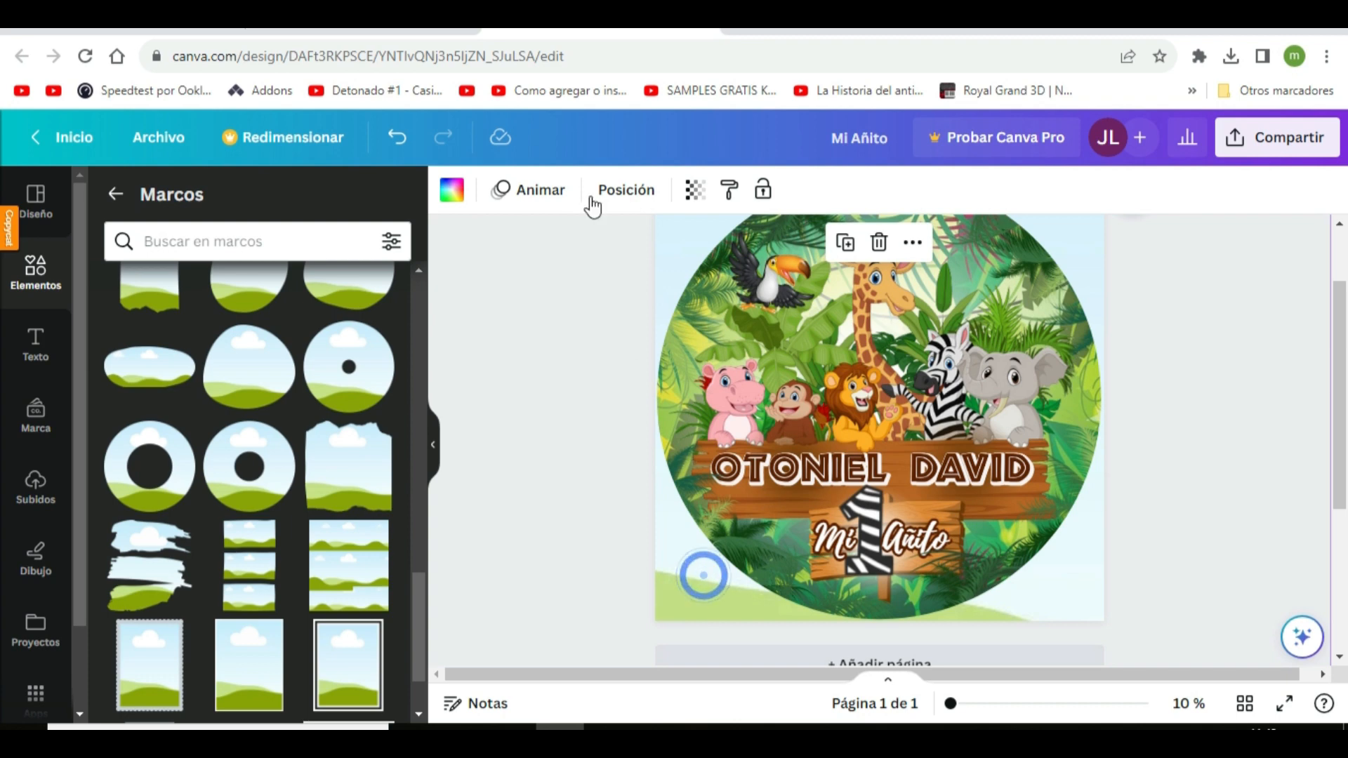
pyautogui.click(454, 191)
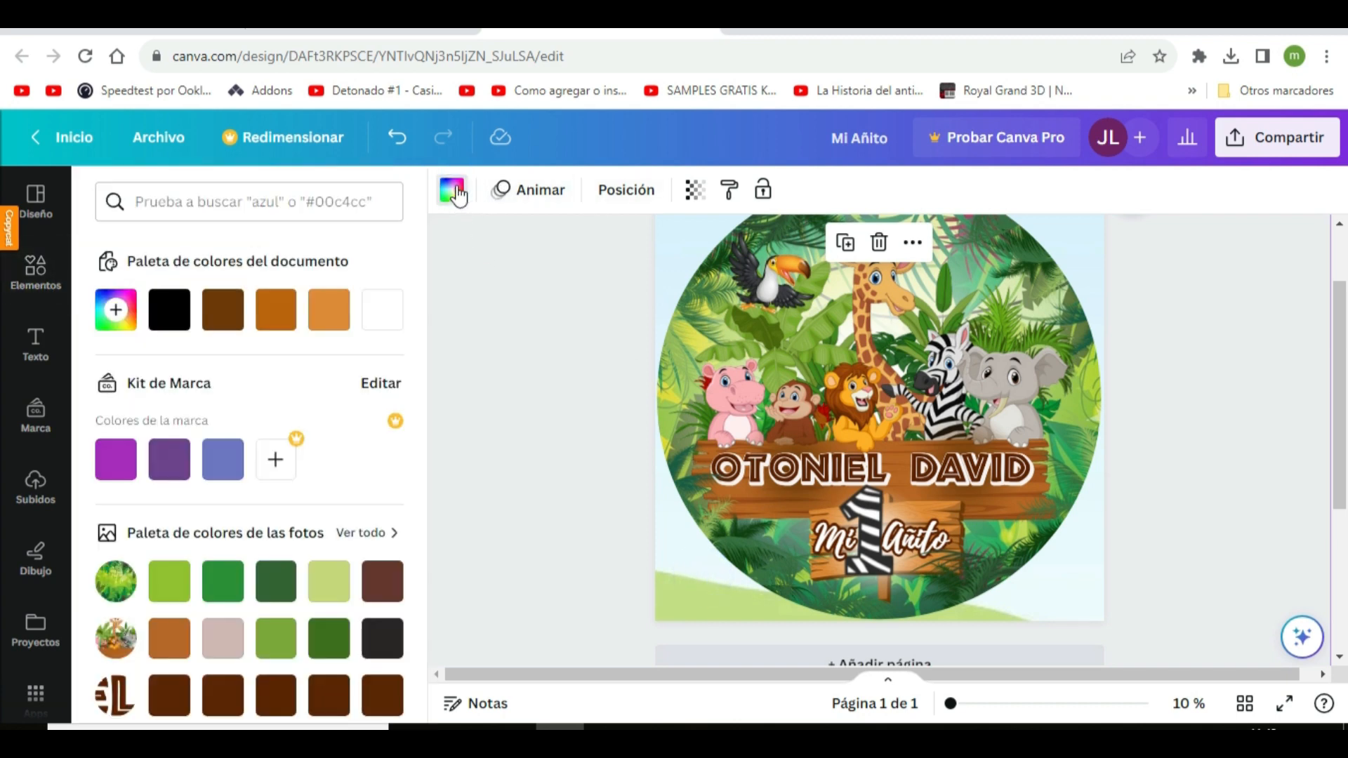
pyautogui.click(386, 323)
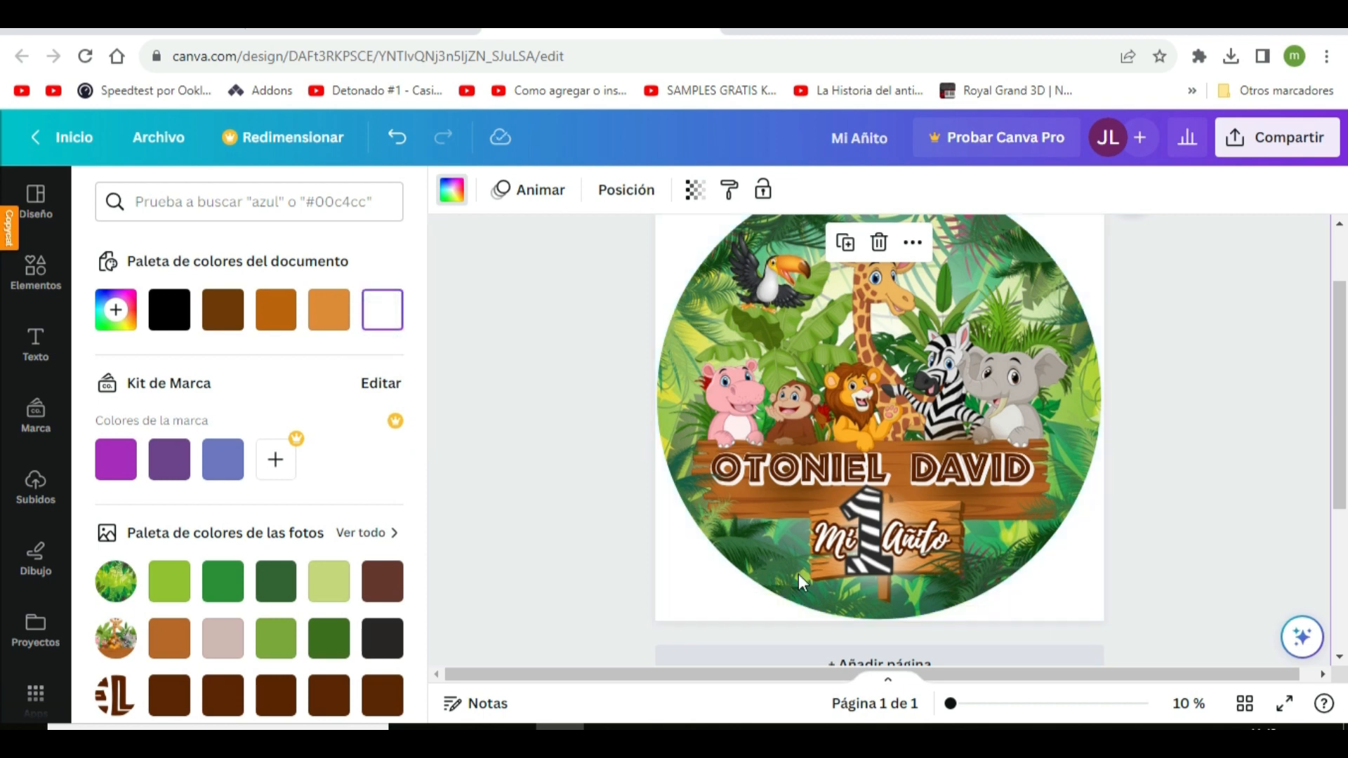
pyautogui.scroll(2, 1067, 372)
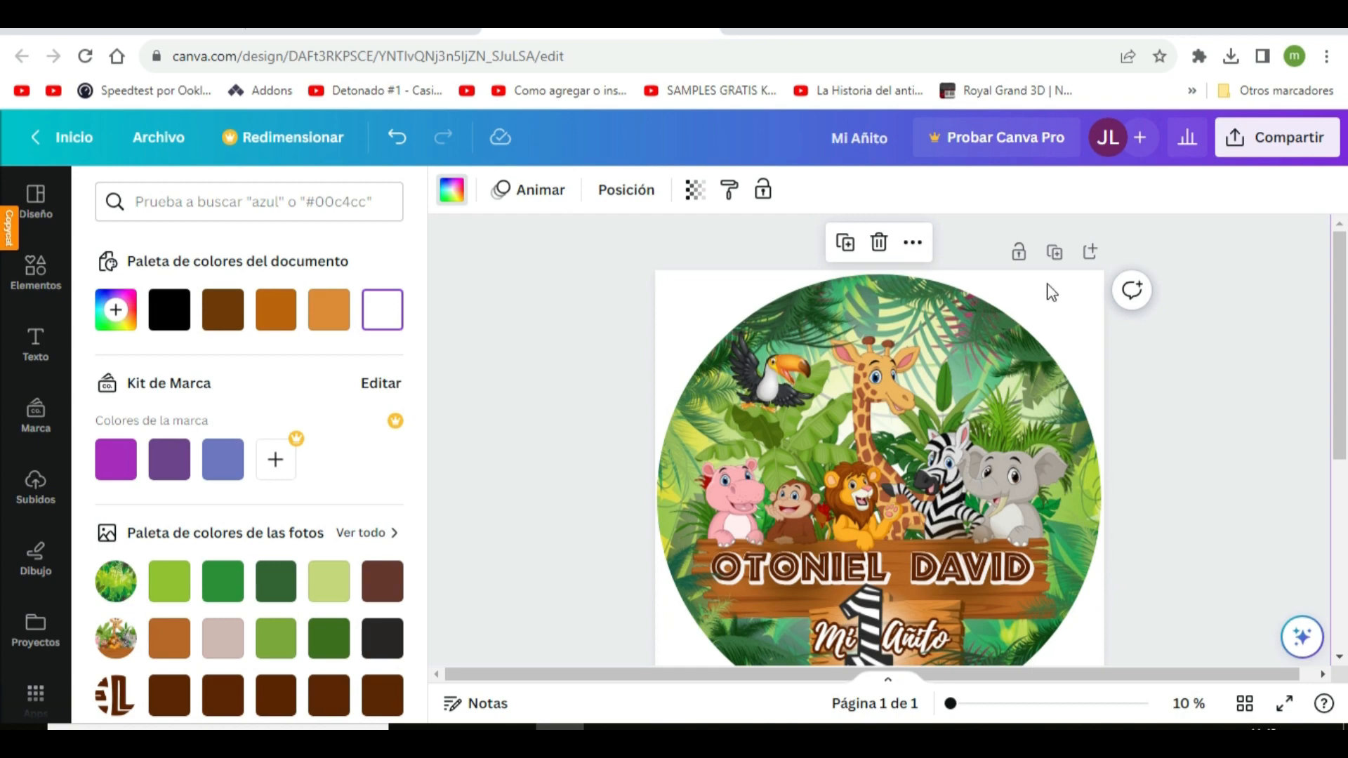
pyautogui.scroll(-4, 675, 336)
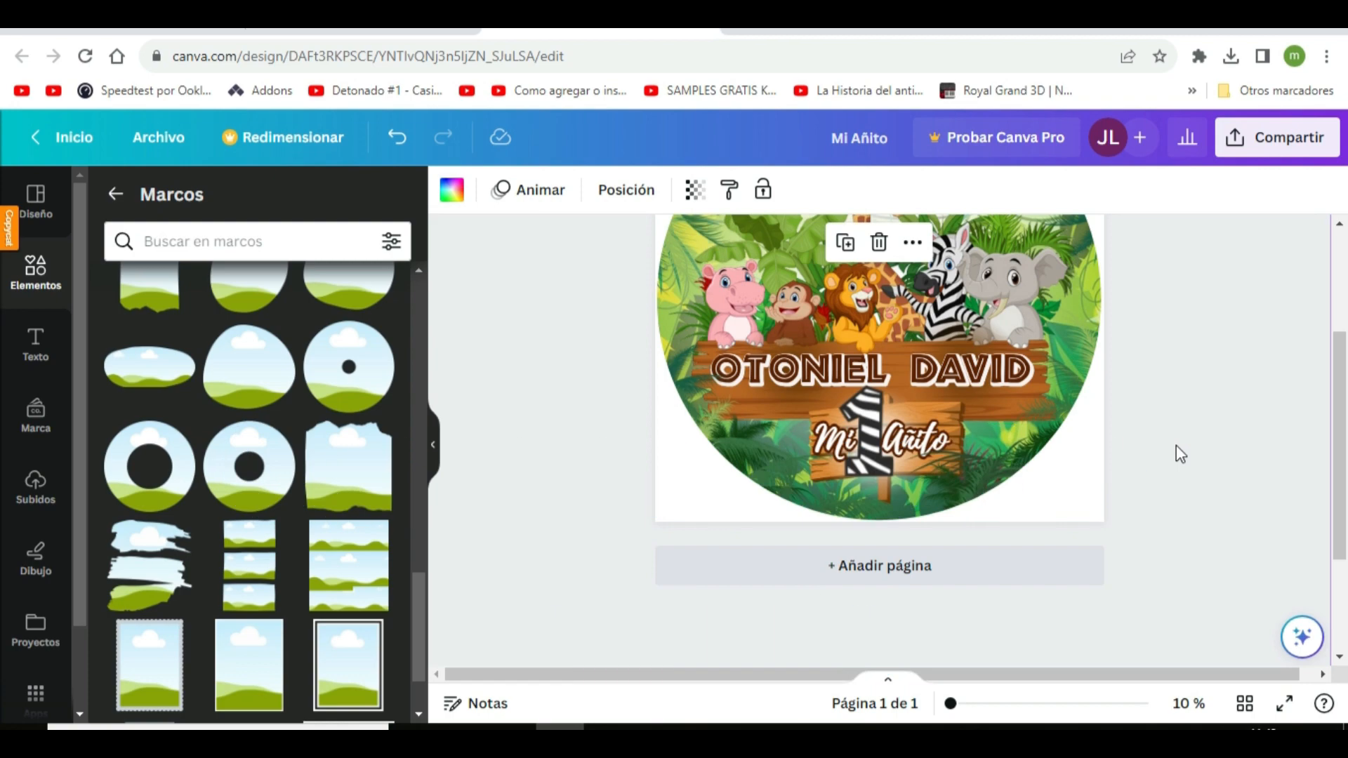
pyautogui.scroll(1, 1177, 447)
pyautogui.scroll(1, 1177, 449)
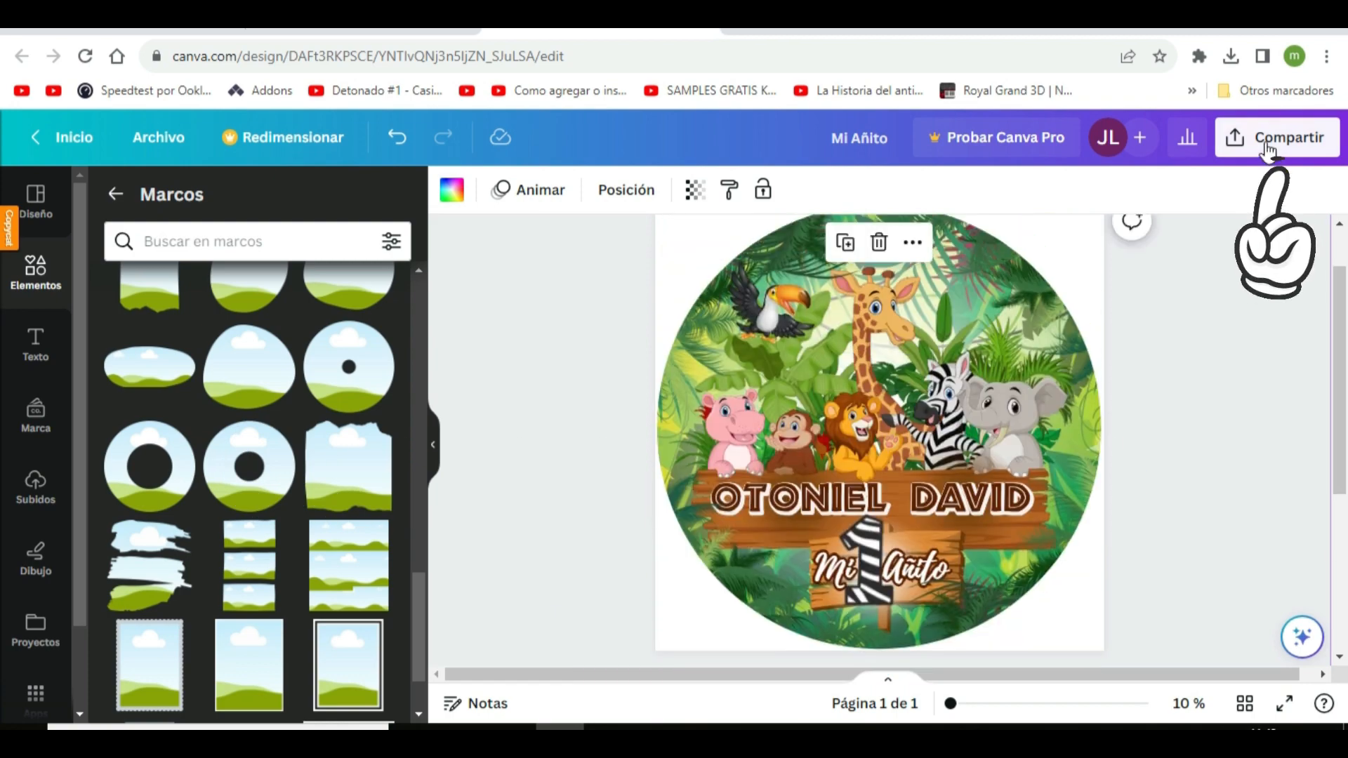
# Download the finished design as a PNG file and dismiss the download notice
pyautogui.click(1266, 140)
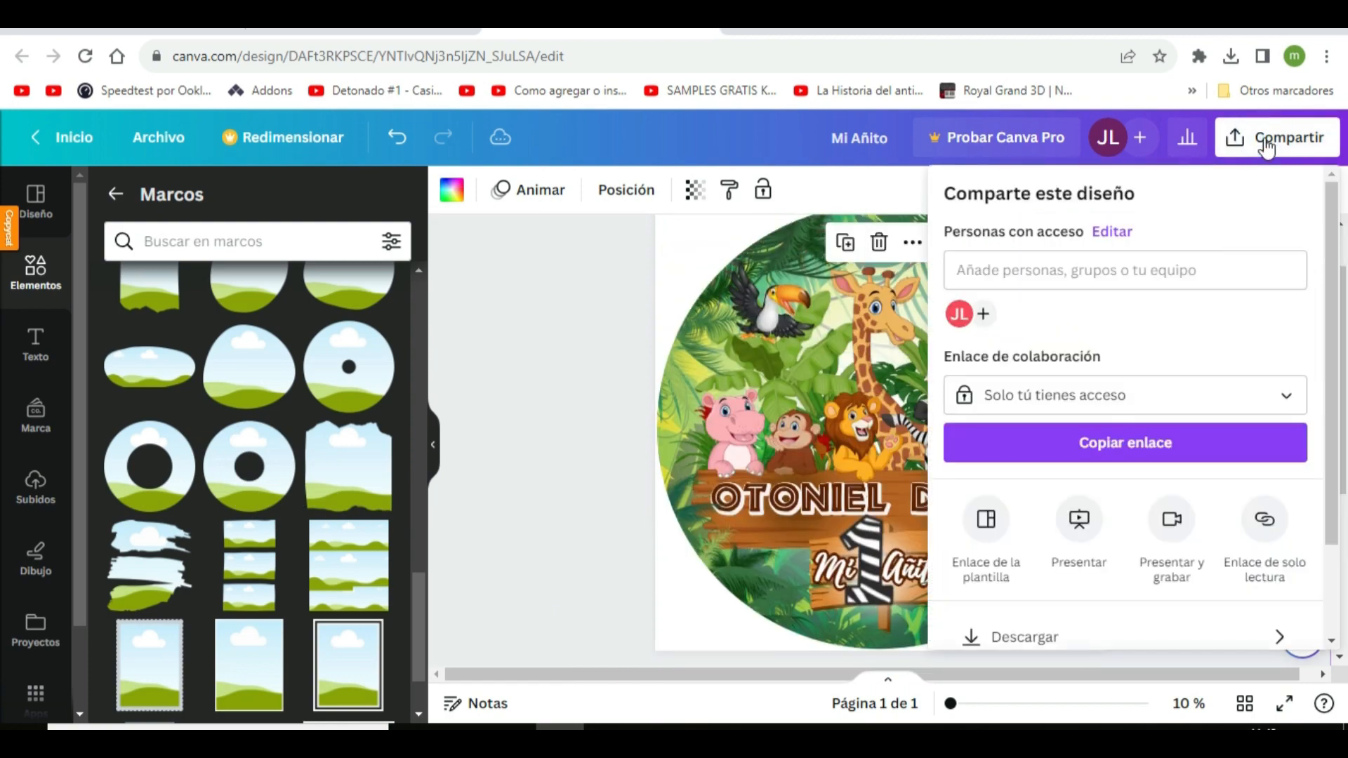
pyautogui.click(1047, 639)
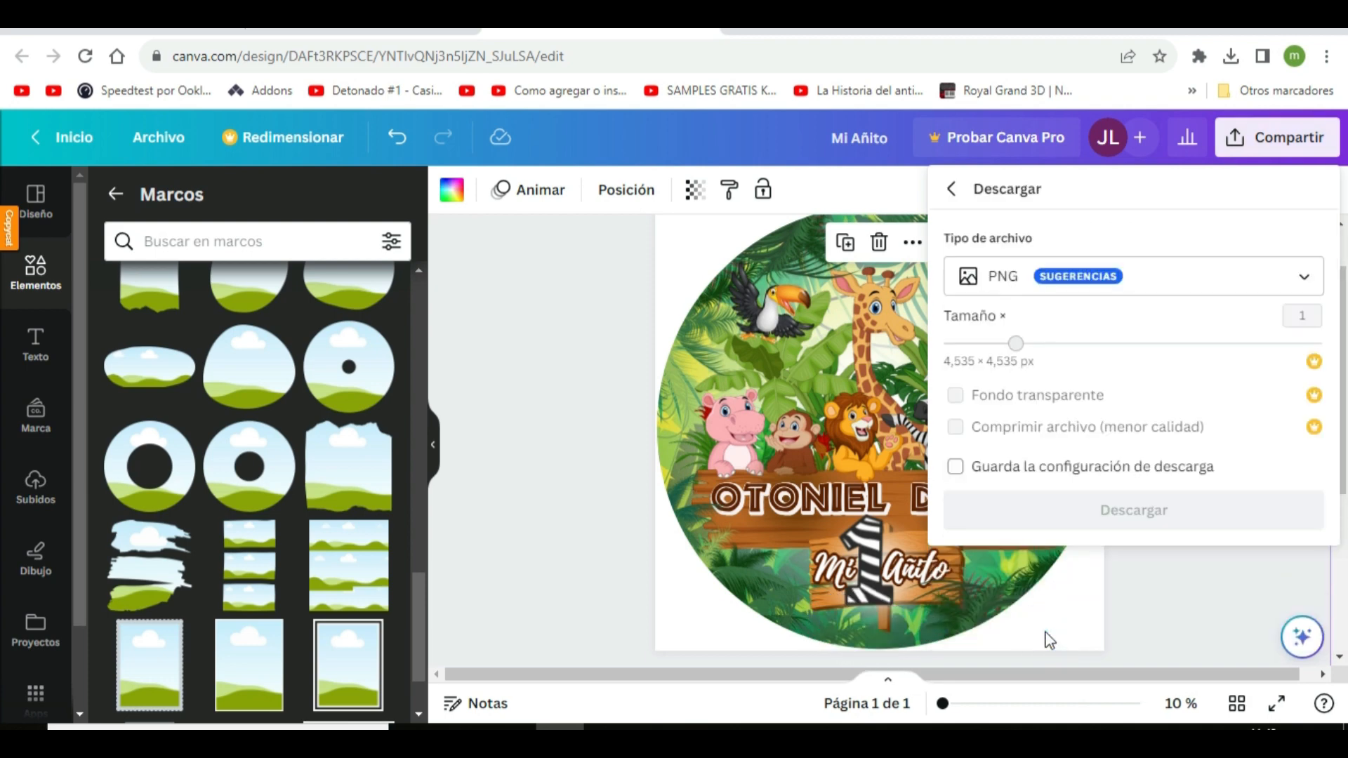
pyautogui.click(1300, 278)
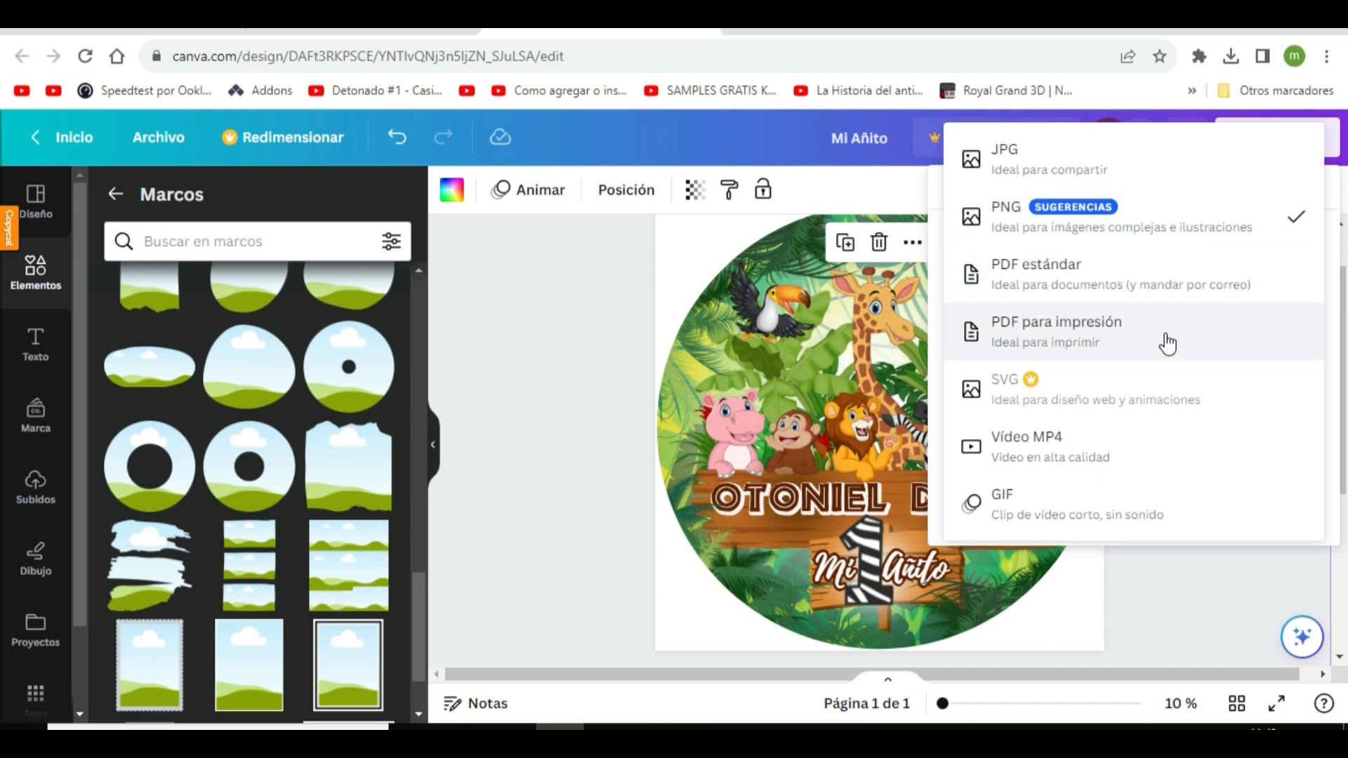
pyautogui.click(1176, 222)
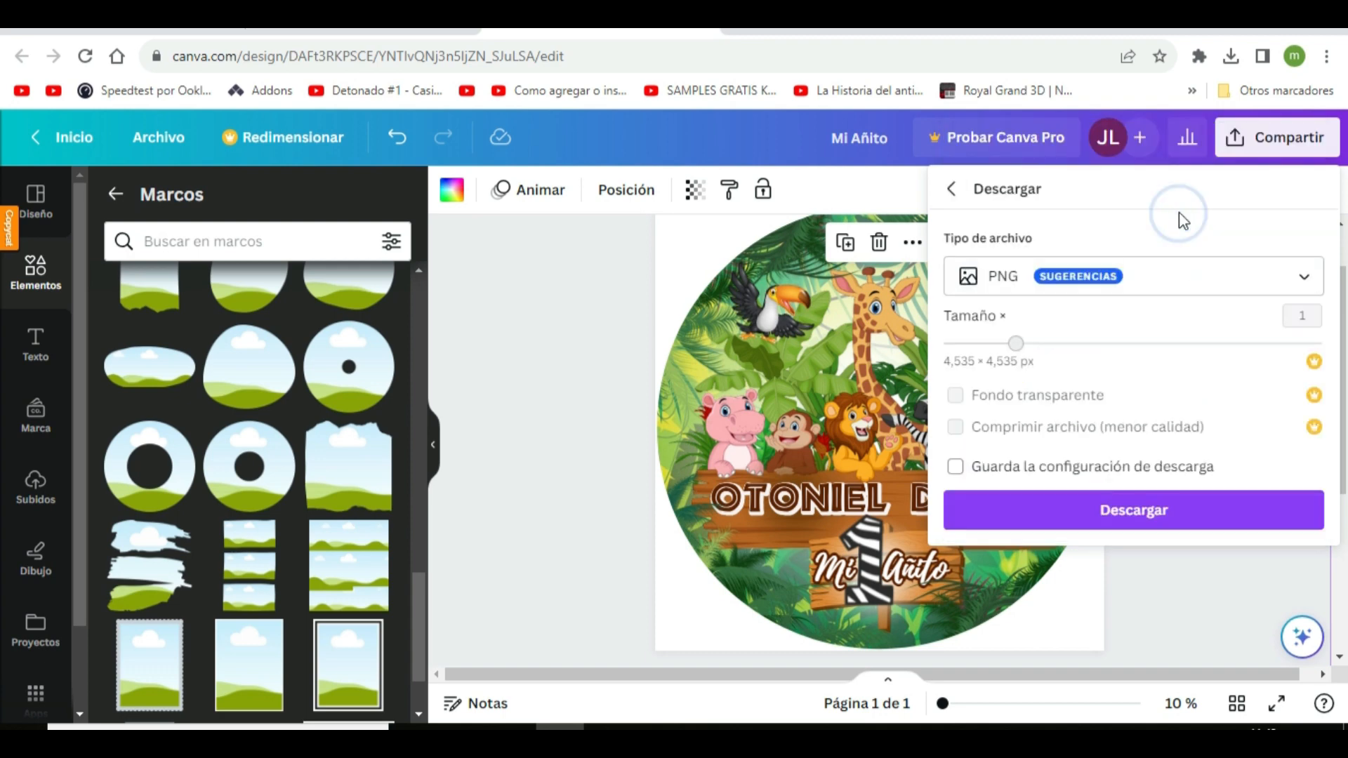
pyautogui.click(1157, 518)
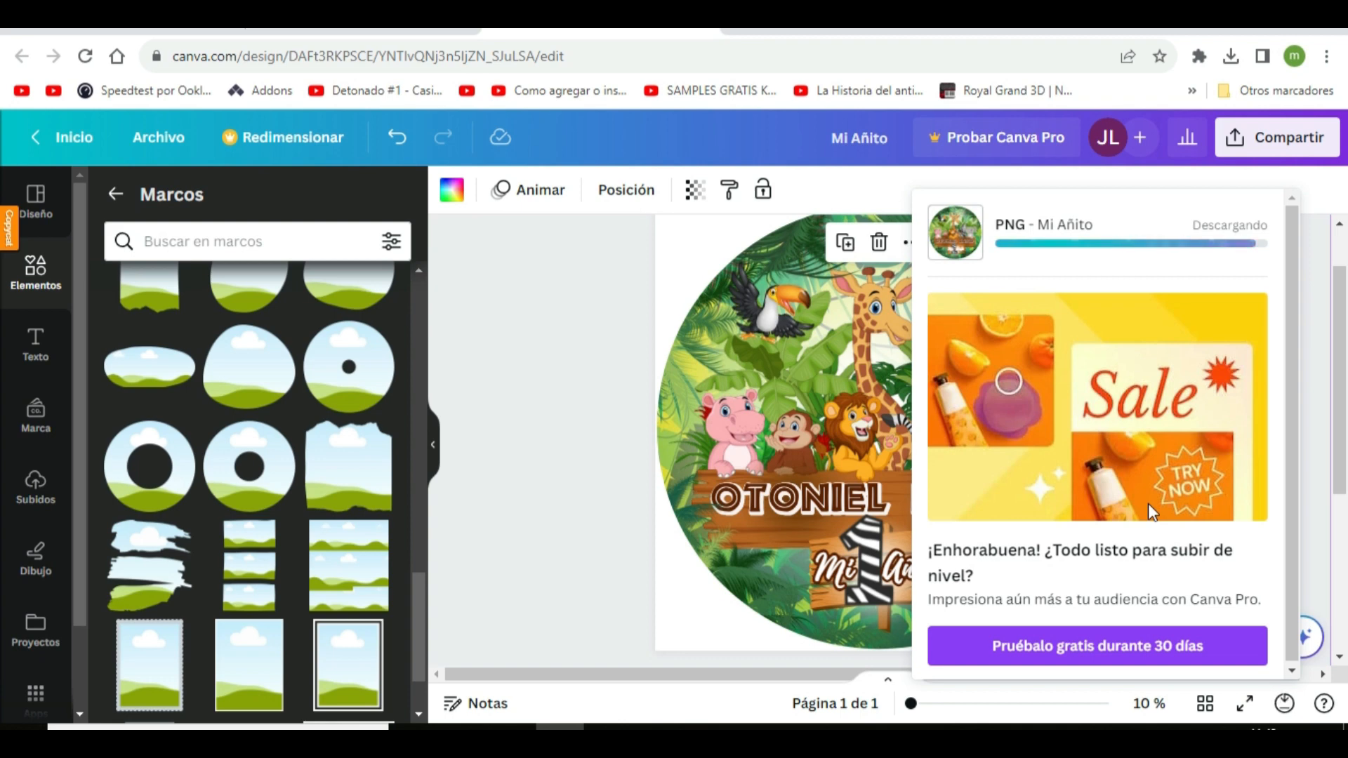
pyautogui.click(605, 397)
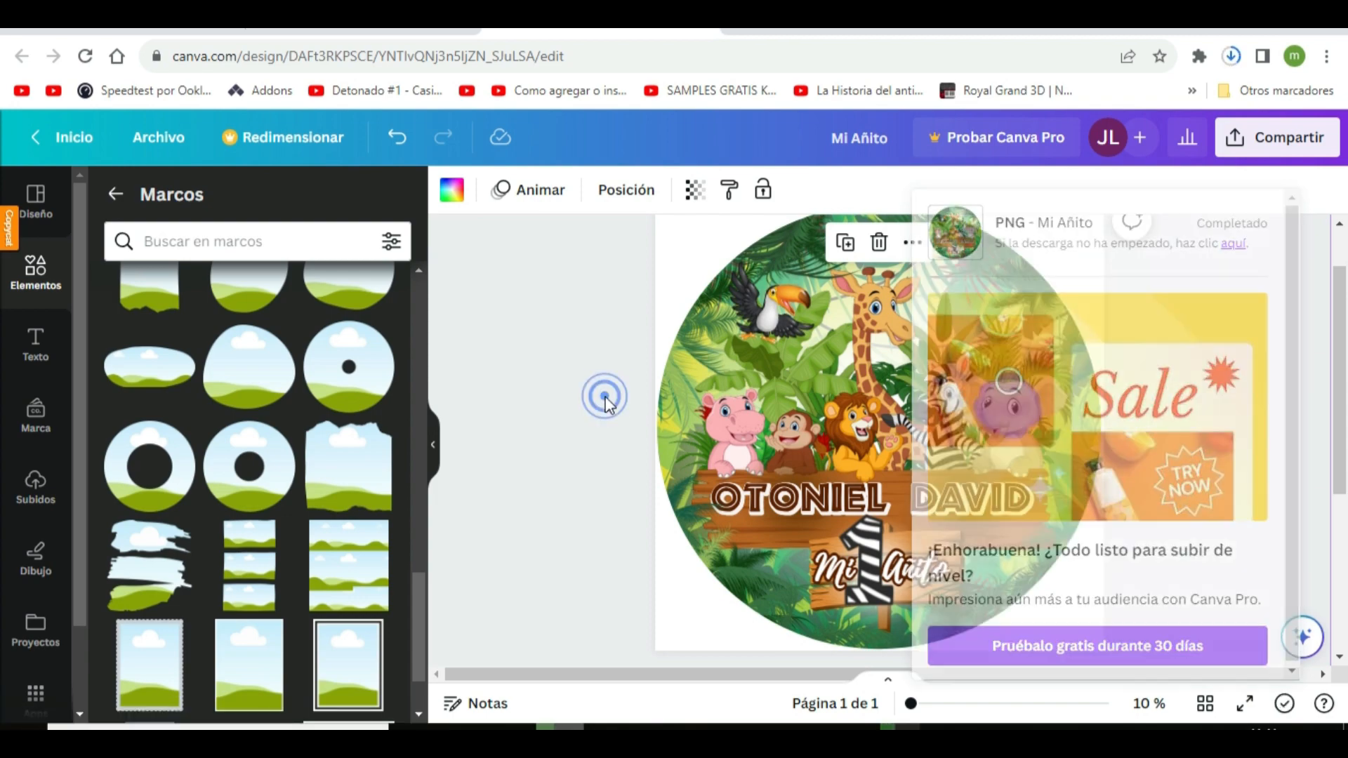
# Download the design as a PDF para impresión file with the Aplanar PDF option enabled
pyautogui.click(1291, 141)
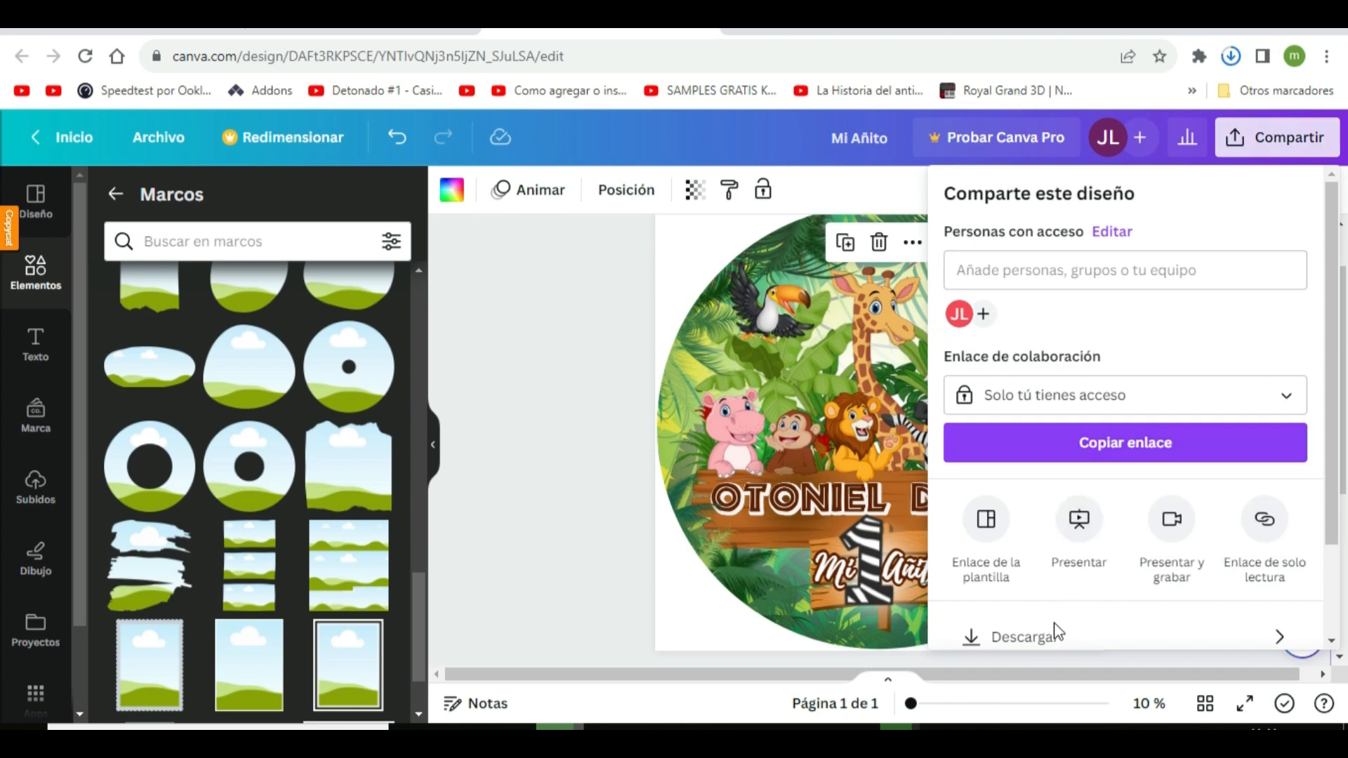
pyautogui.click(1045, 639)
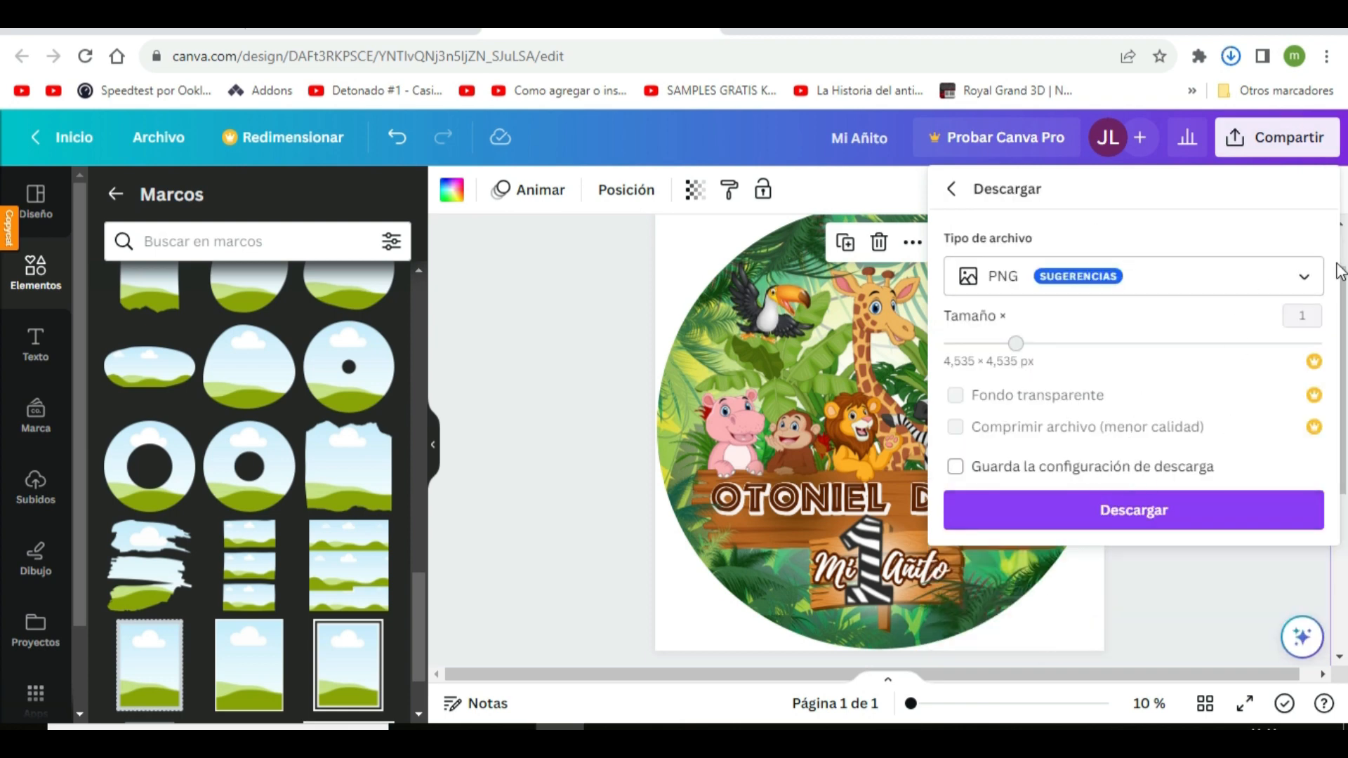
pyautogui.click(1318, 279)
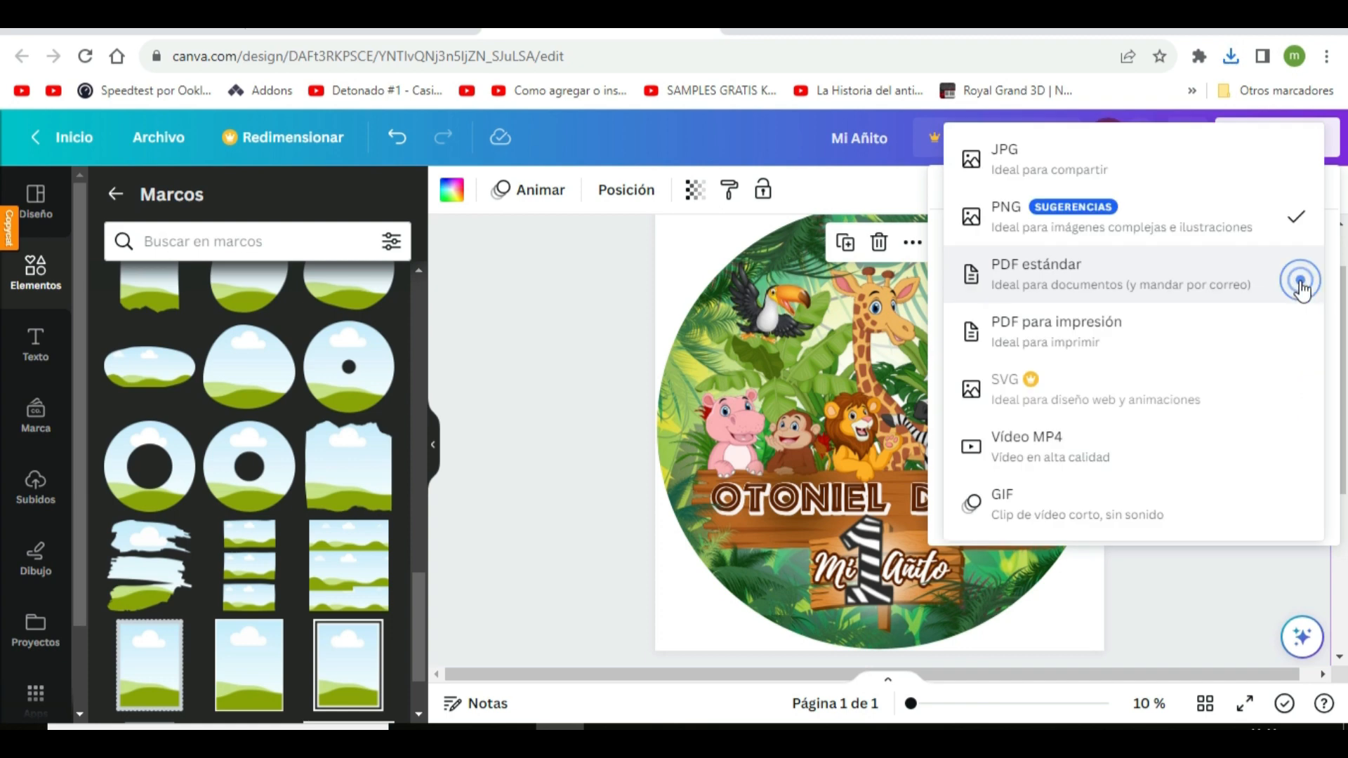
pyautogui.click(1044, 336)
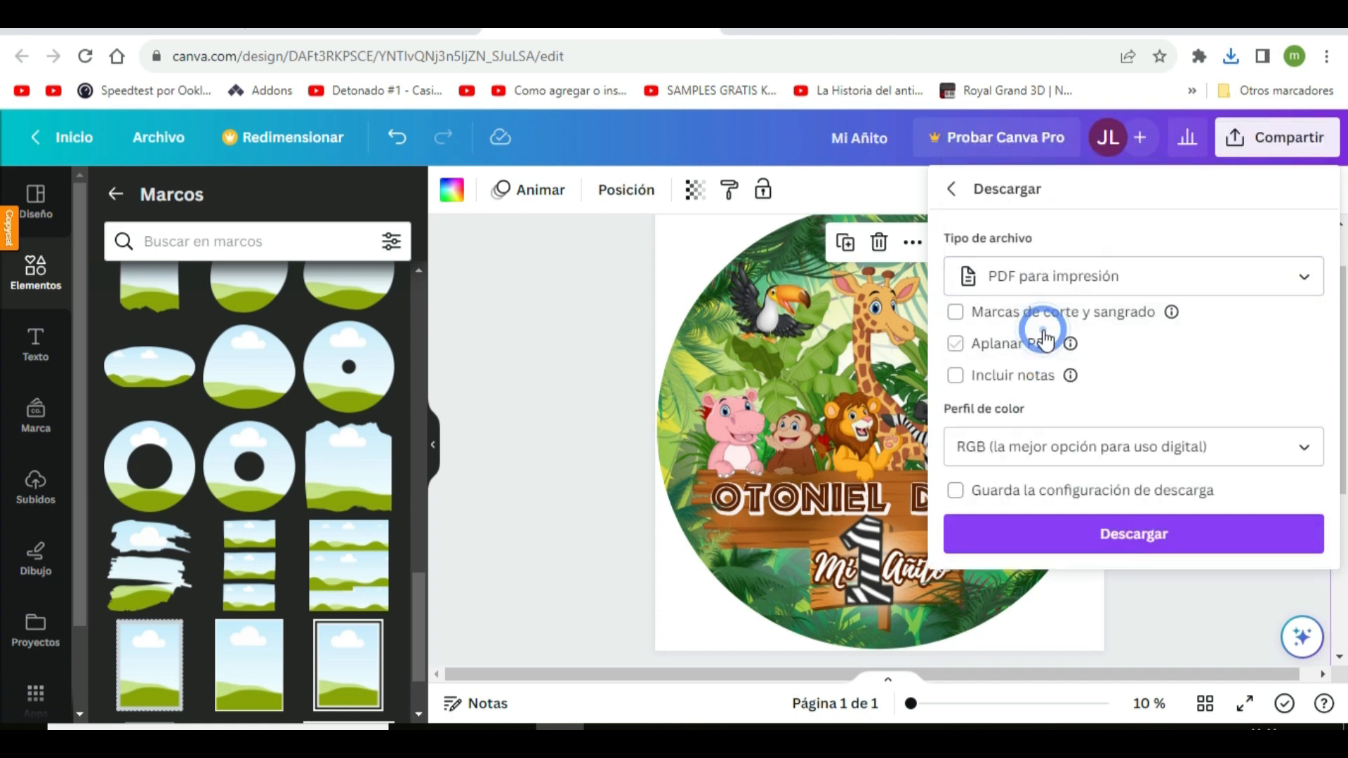
pyautogui.click(987, 337)
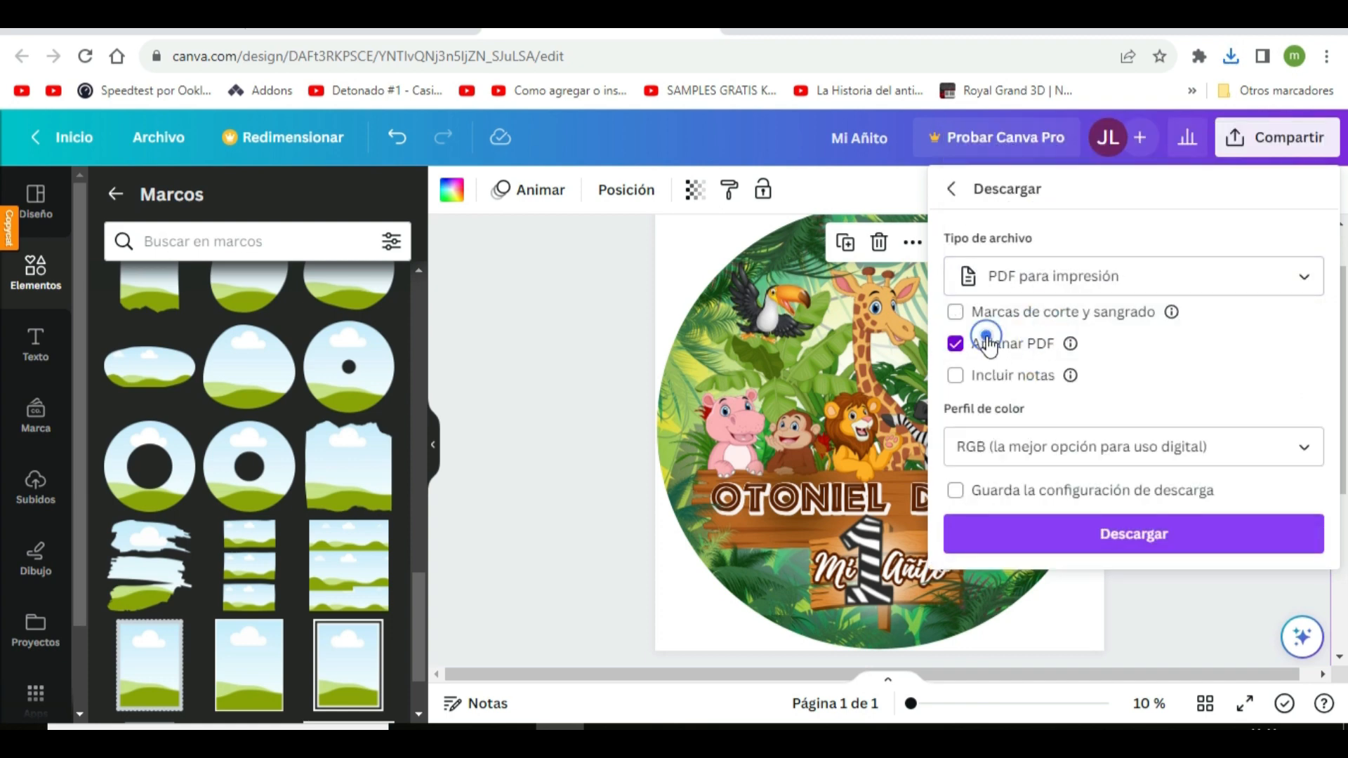
pyautogui.click(1114, 540)
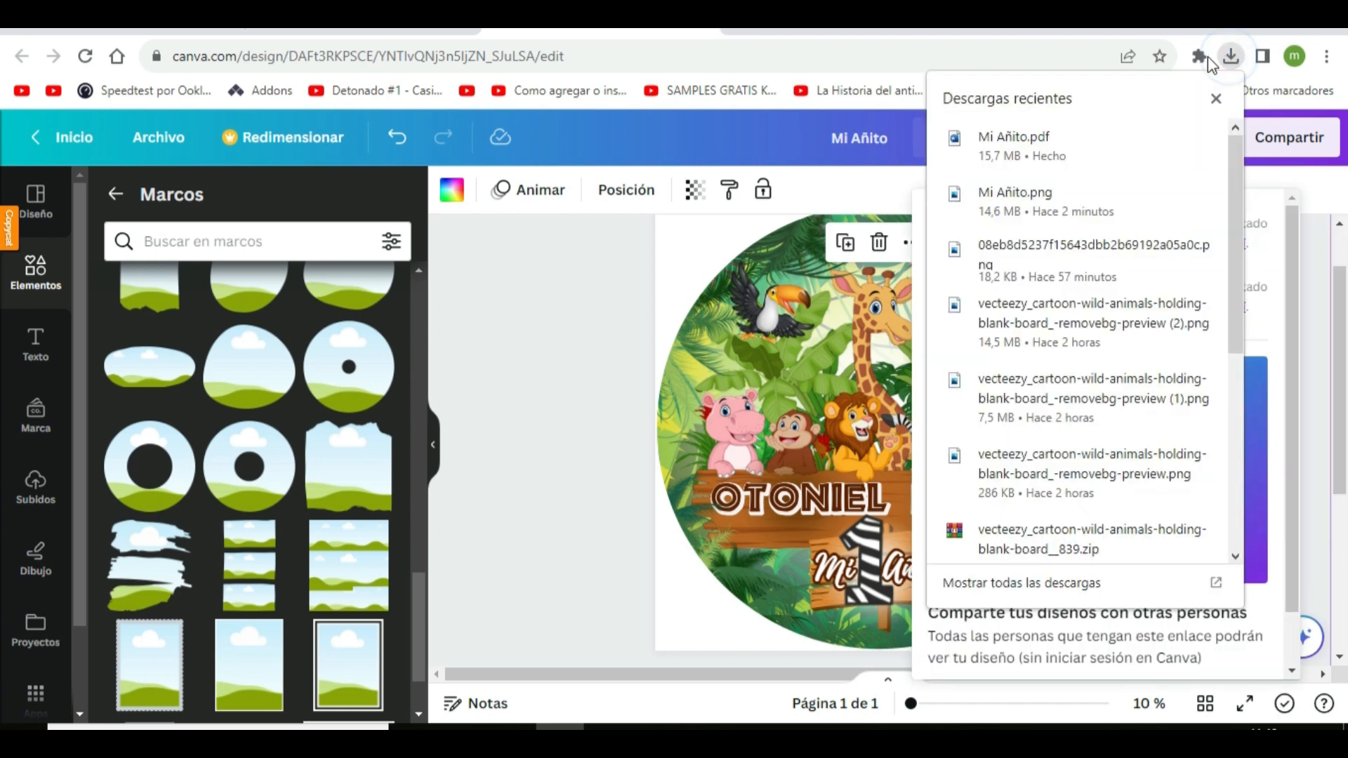
# Show the downloaded Mi Añito.png in its folder and open it in the image viewer
pyautogui.moveTo(1167, 199)
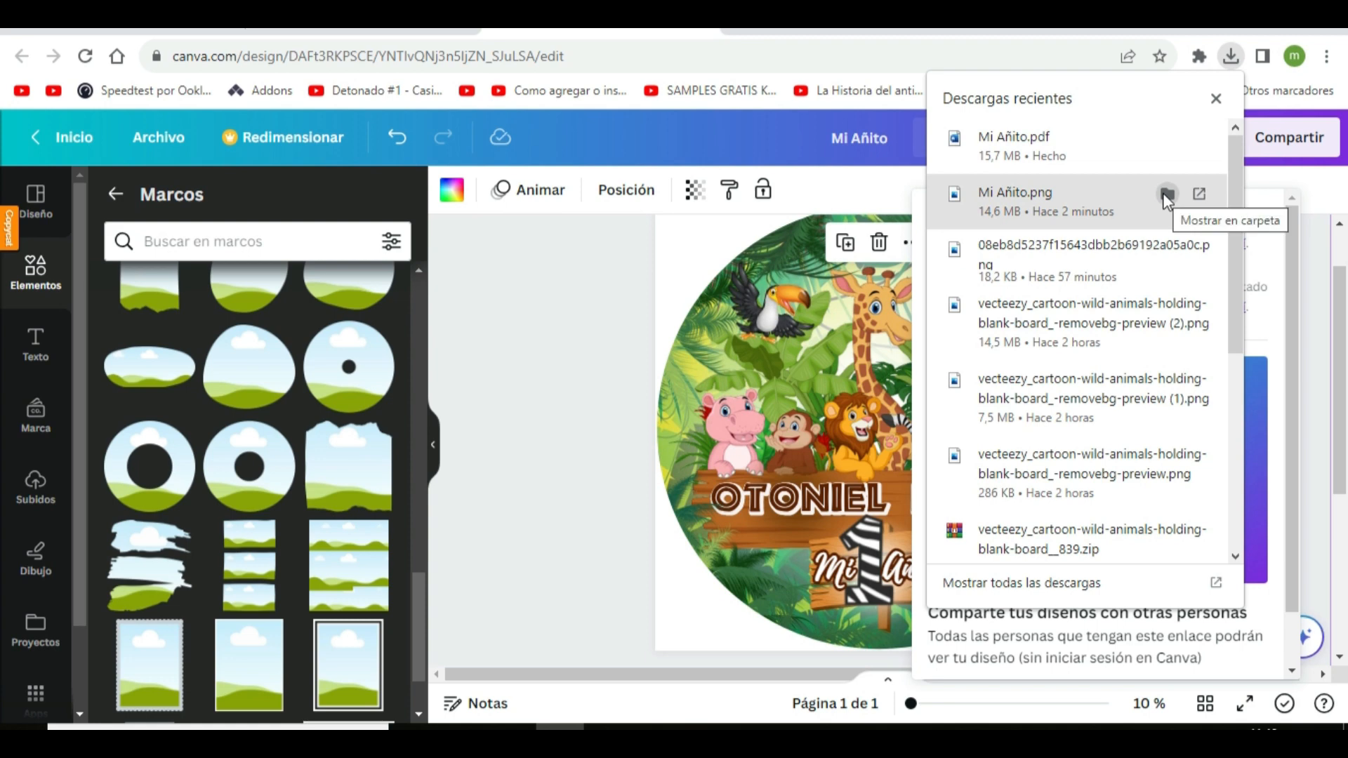
pyautogui.click(1166, 195)
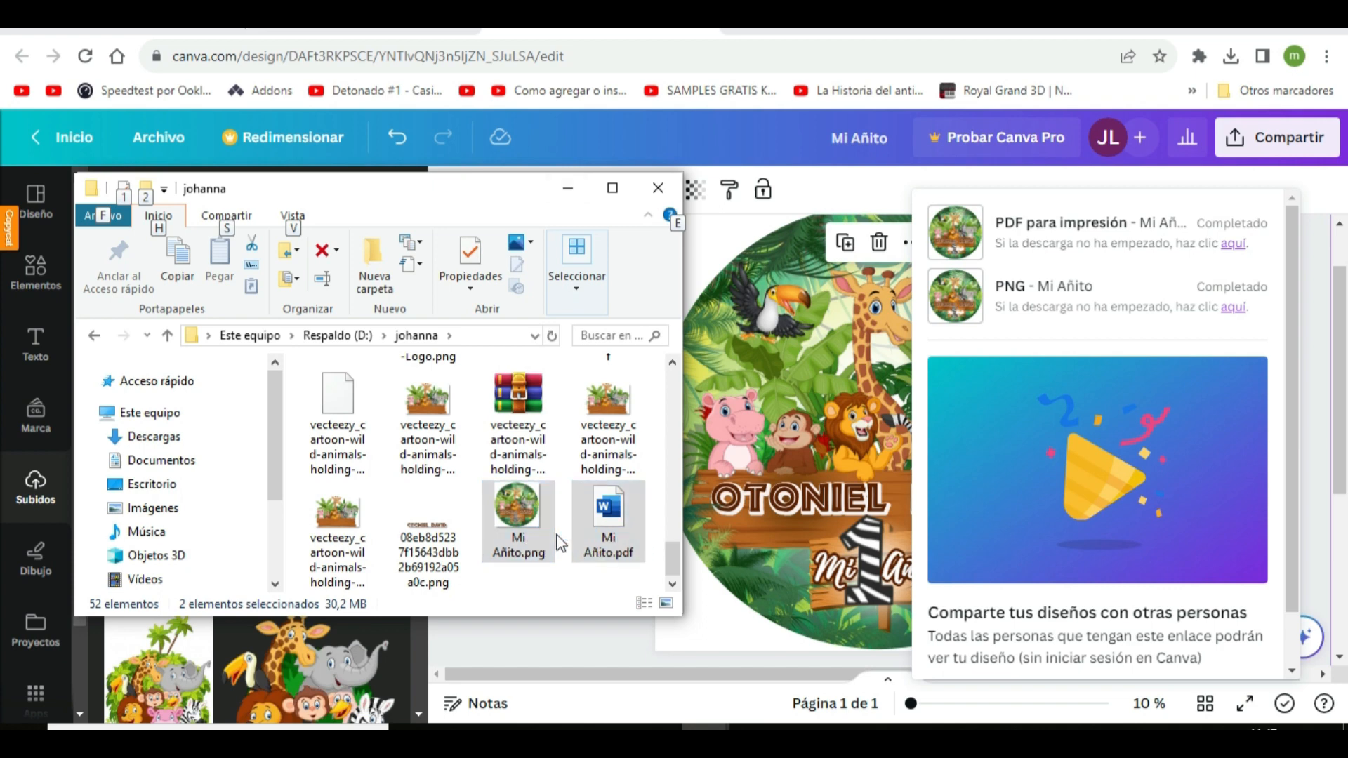
pyautogui.moveTo(518, 519)
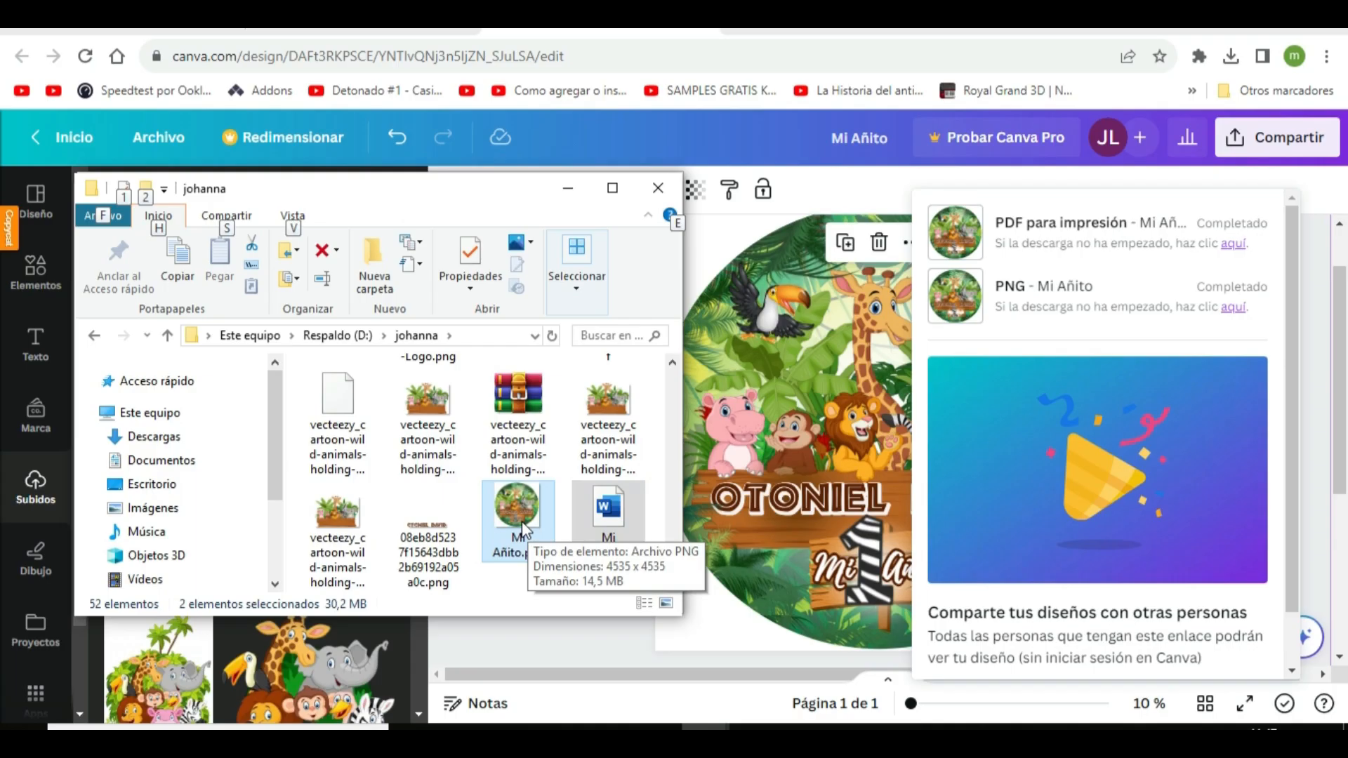
pyautogui.click(521, 521)
pyautogui.doubleClick(521, 520)
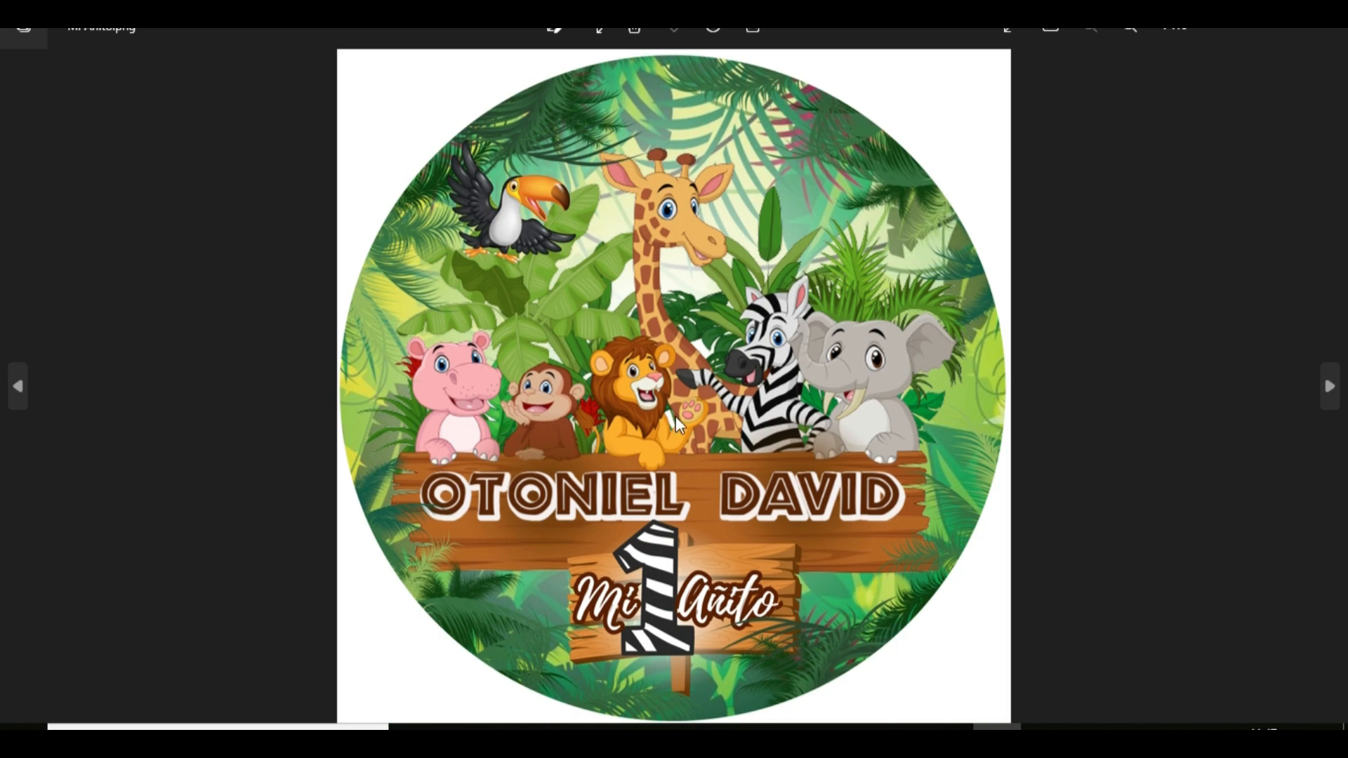
# Magnify the opened image to examine how sharp the animals and lettering are, and close the viewer
pyautogui.click(1128, 28)
pyautogui.click(1129, 28)
pyautogui.click(1128, 28)
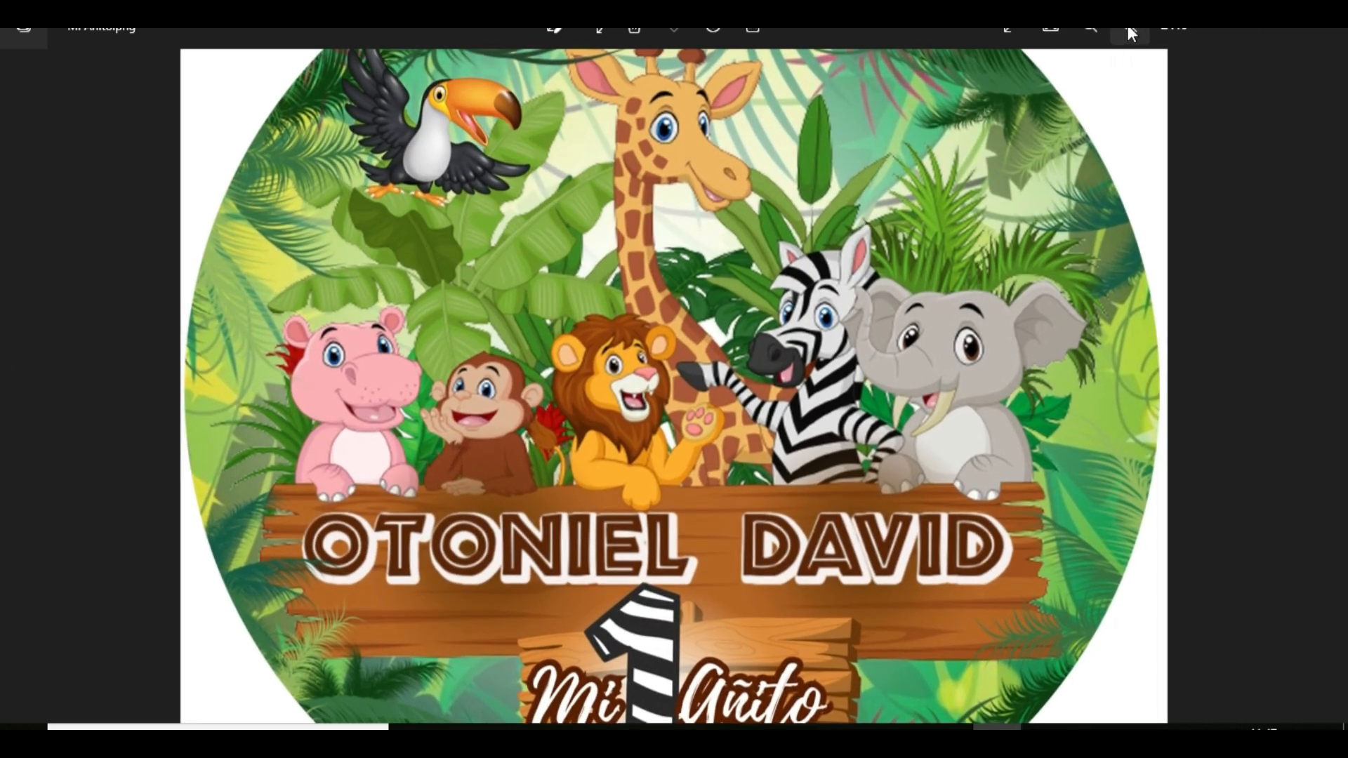
pyautogui.click(1128, 28)
pyautogui.click(1128, 28)
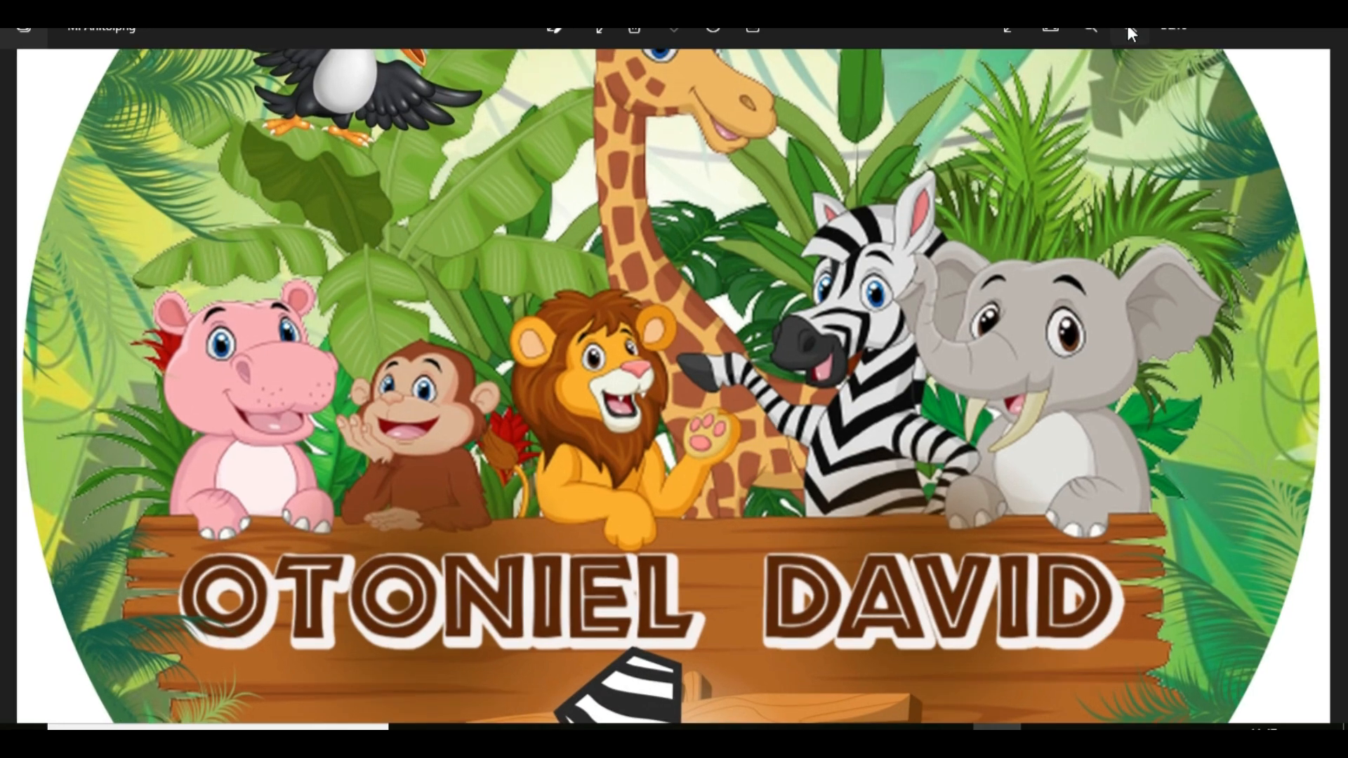
pyautogui.click(1128, 28)
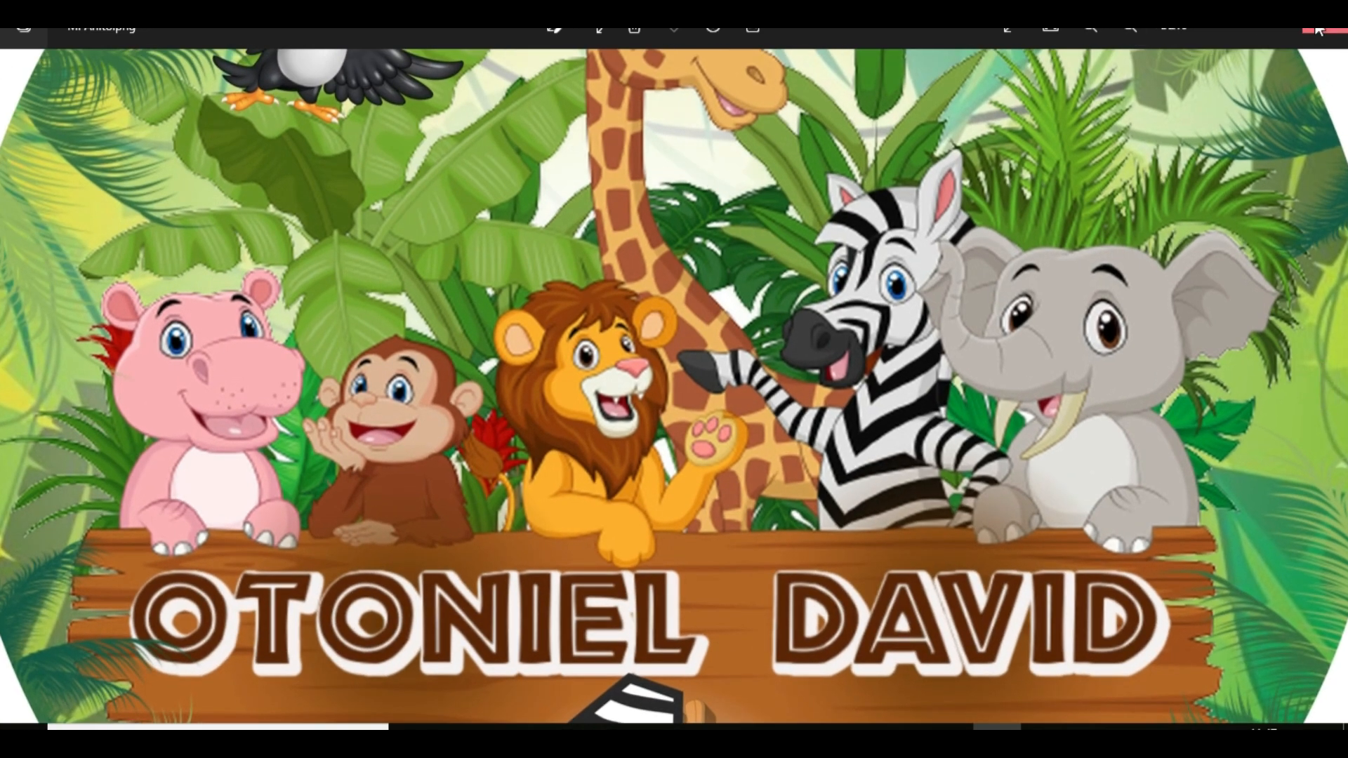
pyautogui.click(1317, 28)
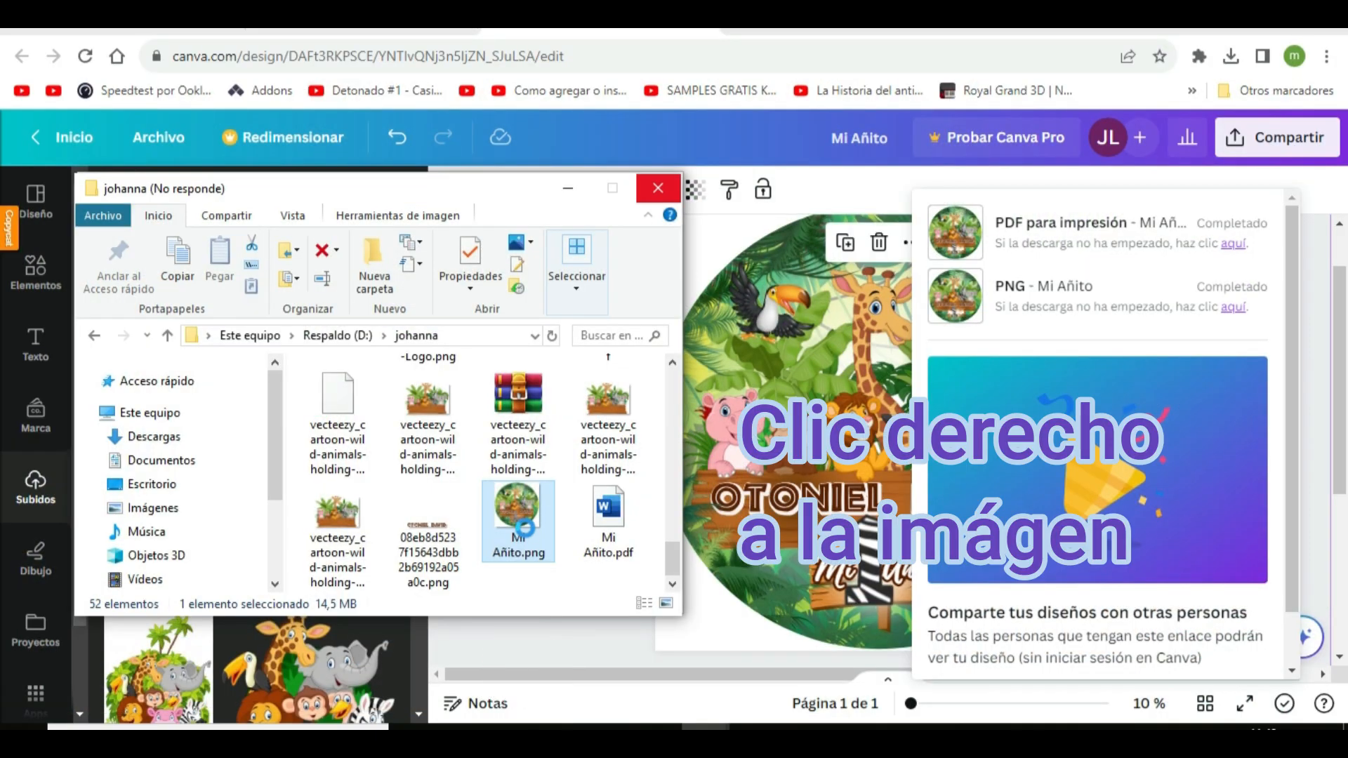
# Set up printing of Mi Añito.png with frame fitting off, quality Alto and Premium Photo Paper Glossy as paper type
pyautogui.rightClick(524, 528)
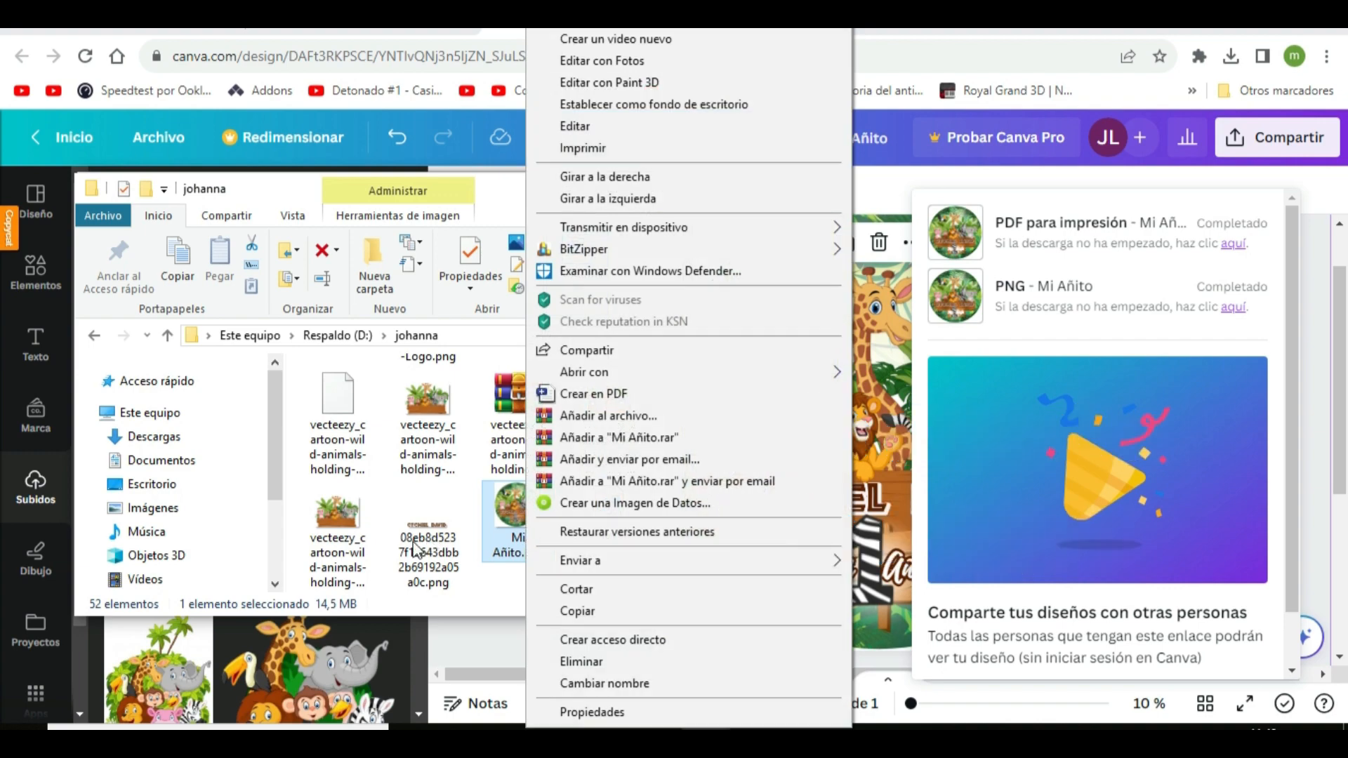
pyautogui.click(589, 148)
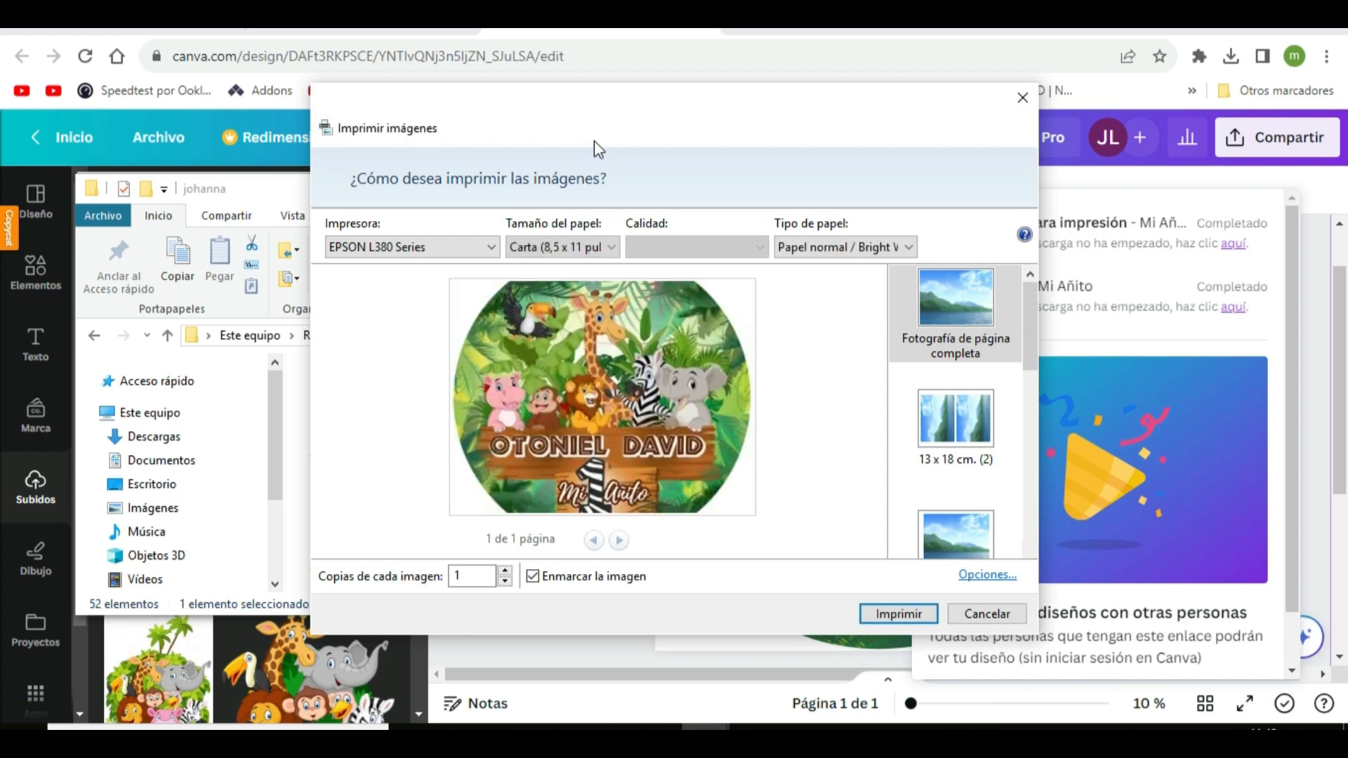
pyautogui.click(532, 576)
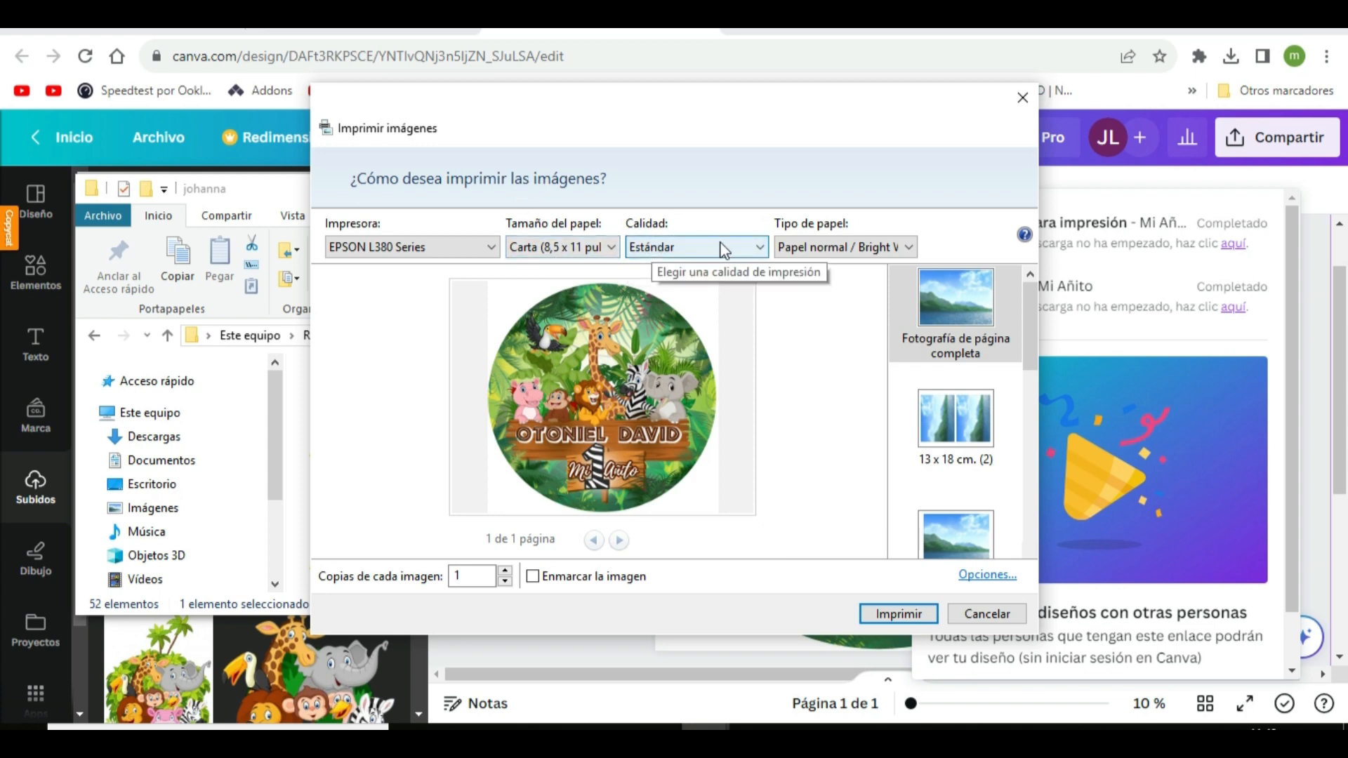
pyautogui.click(758, 247)
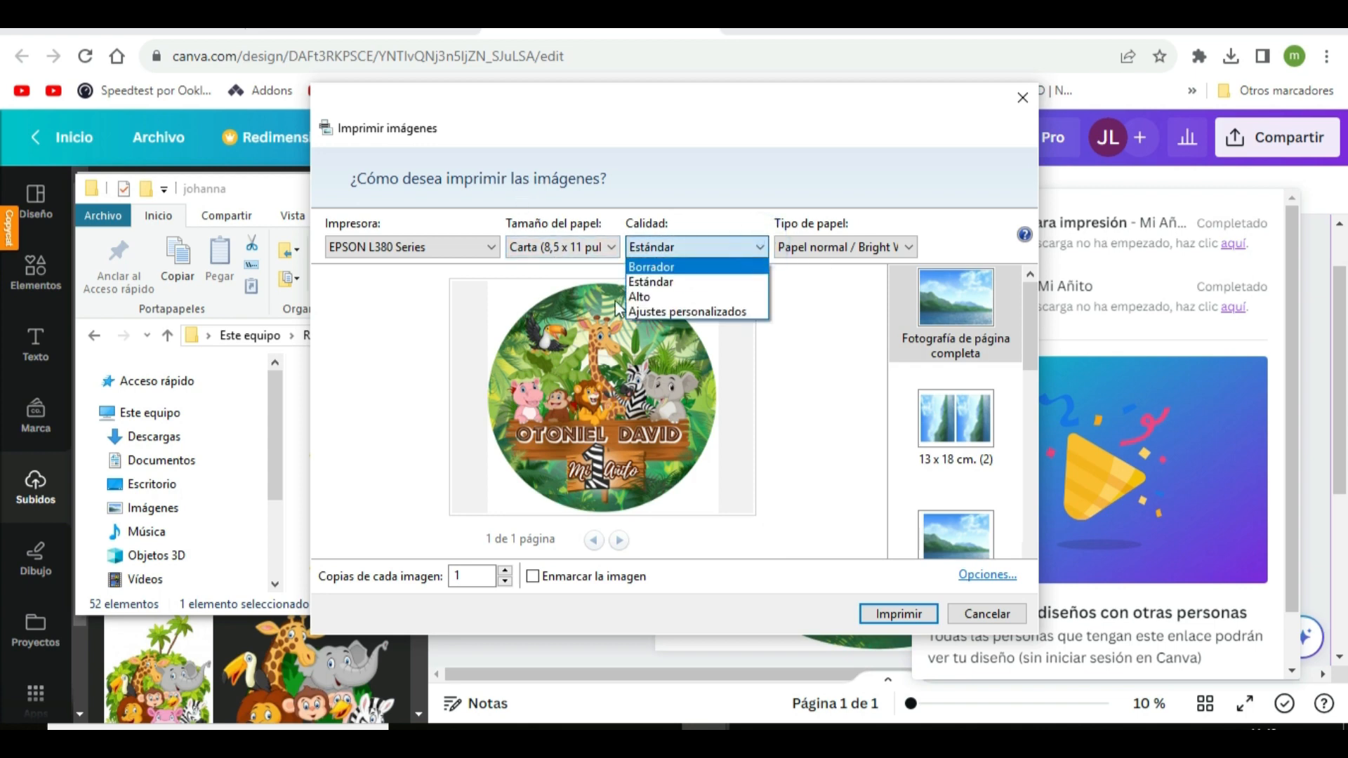
pyautogui.click(667, 296)
pyautogui.click(898, 248)
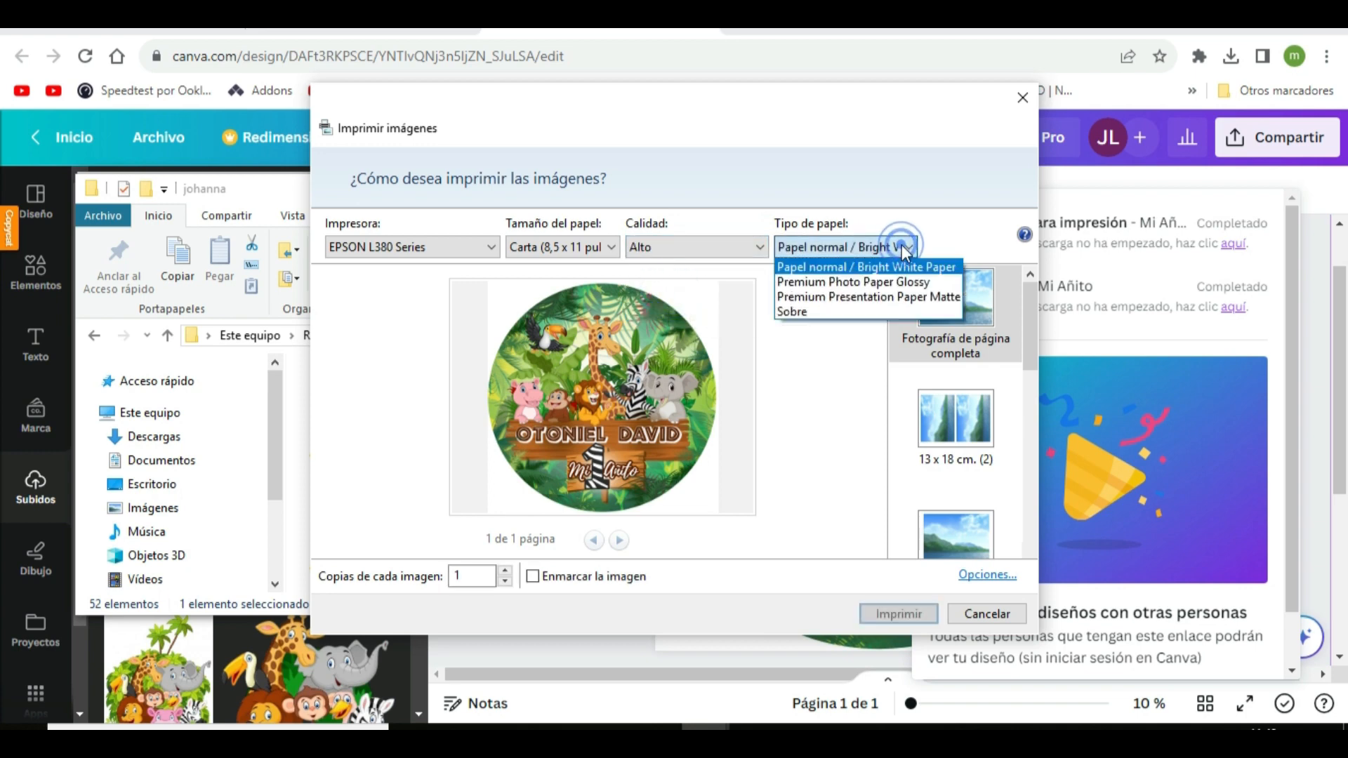
pyautogui.click(874, 285)
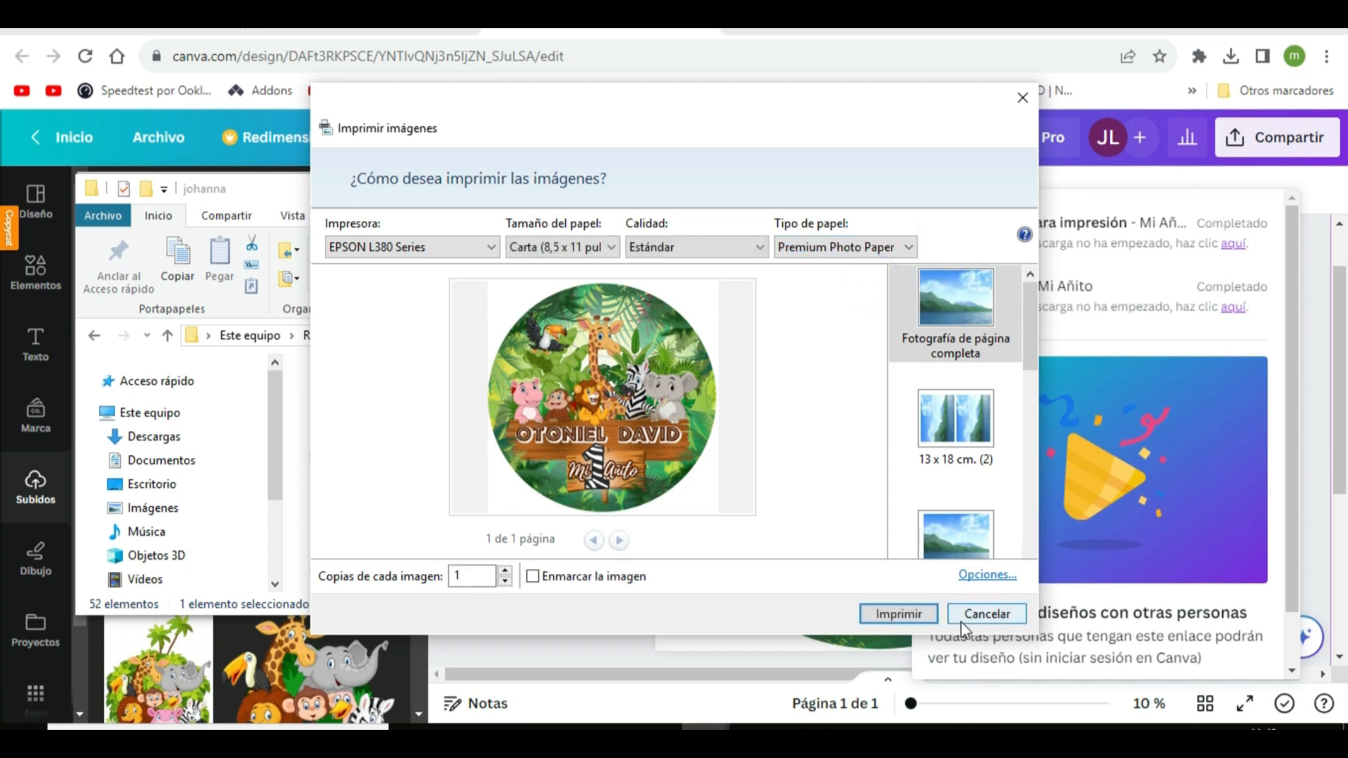
# Open the EPSON L380 printer properties from the print options, set multiple pages to 3x3 Póster and review its panel layout
pyautogui.click(987, 575)
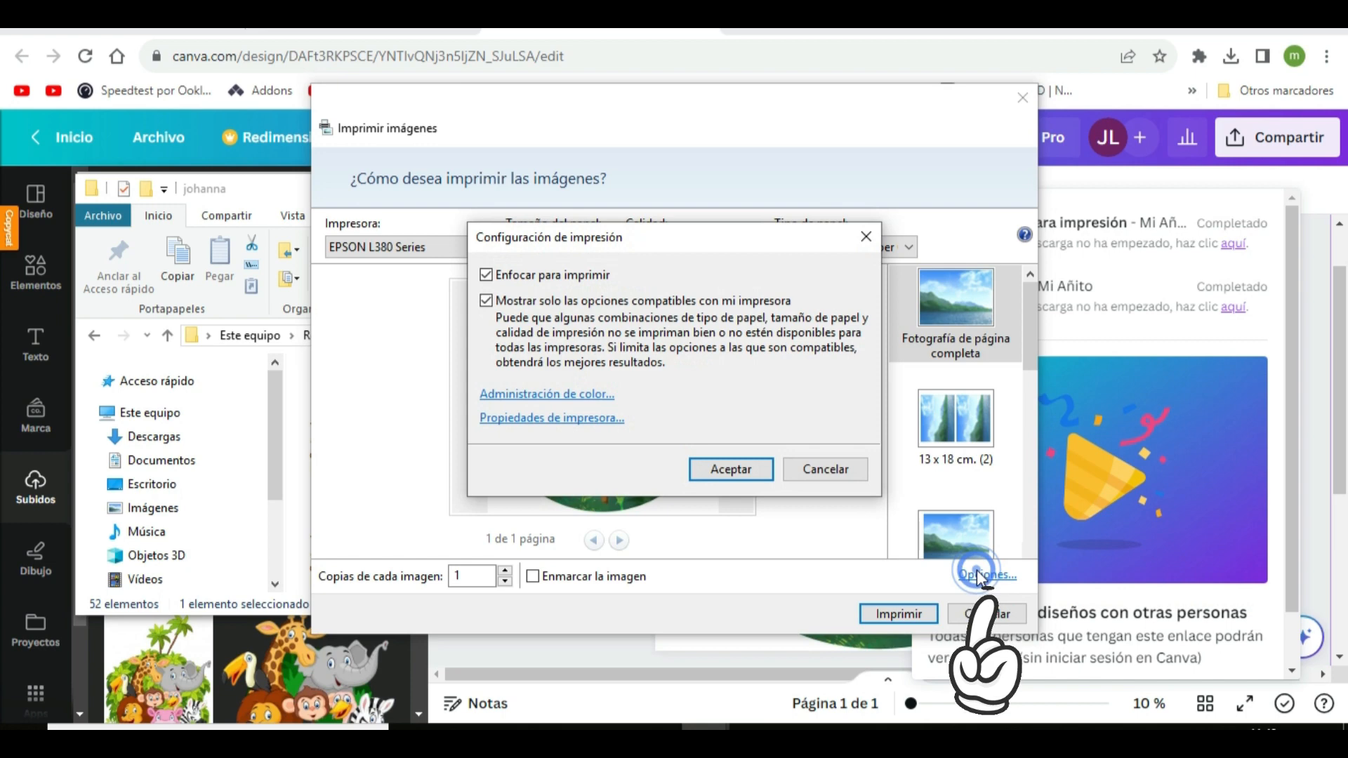
pyautogui.click(563, 422)
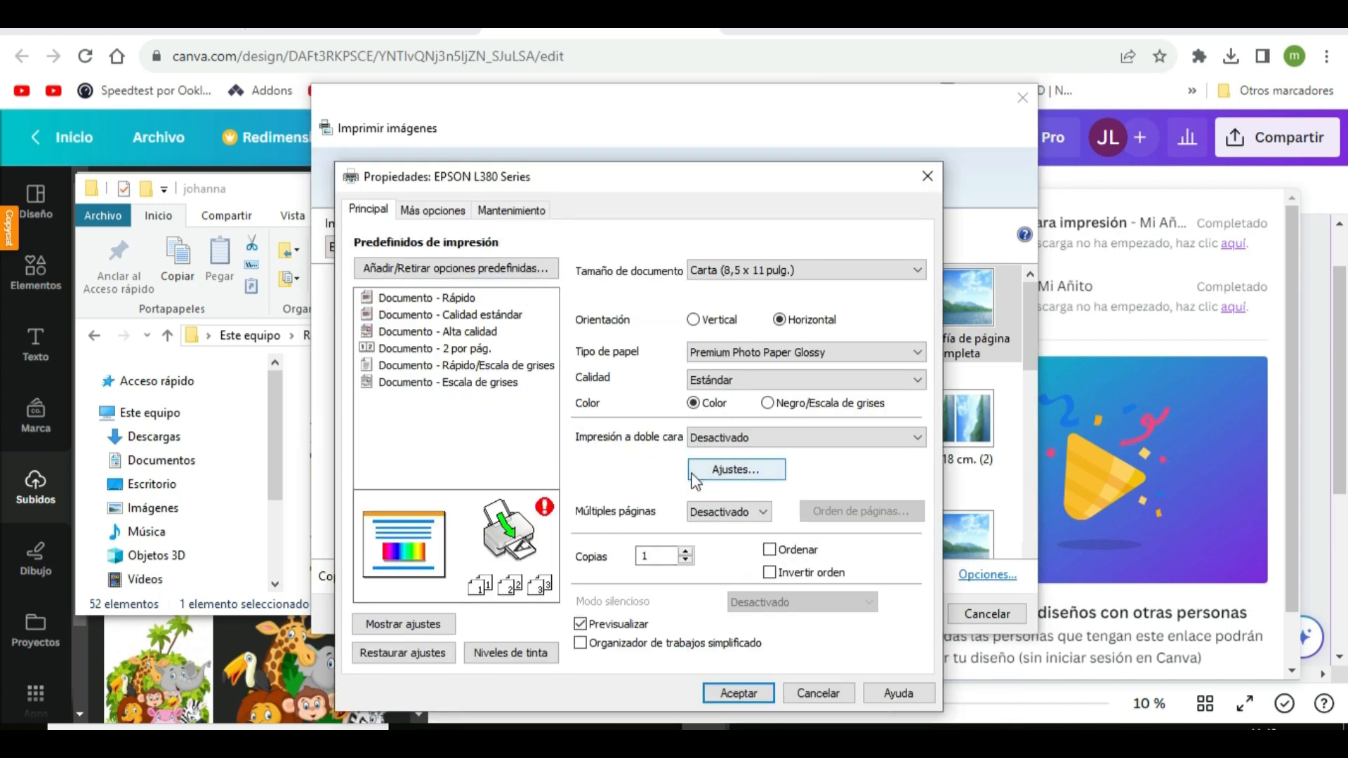
pyautogui.click(763, 512)
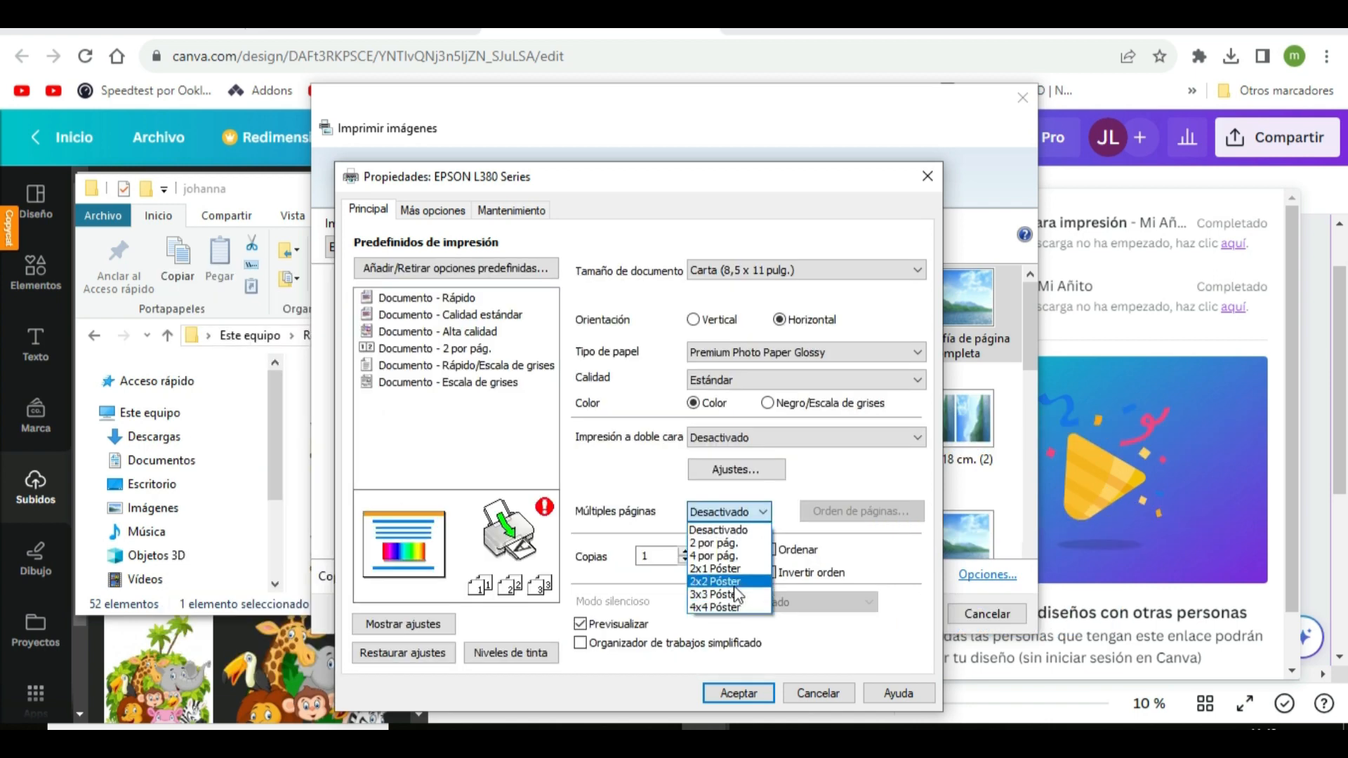
pyautogui.click(732, 594)
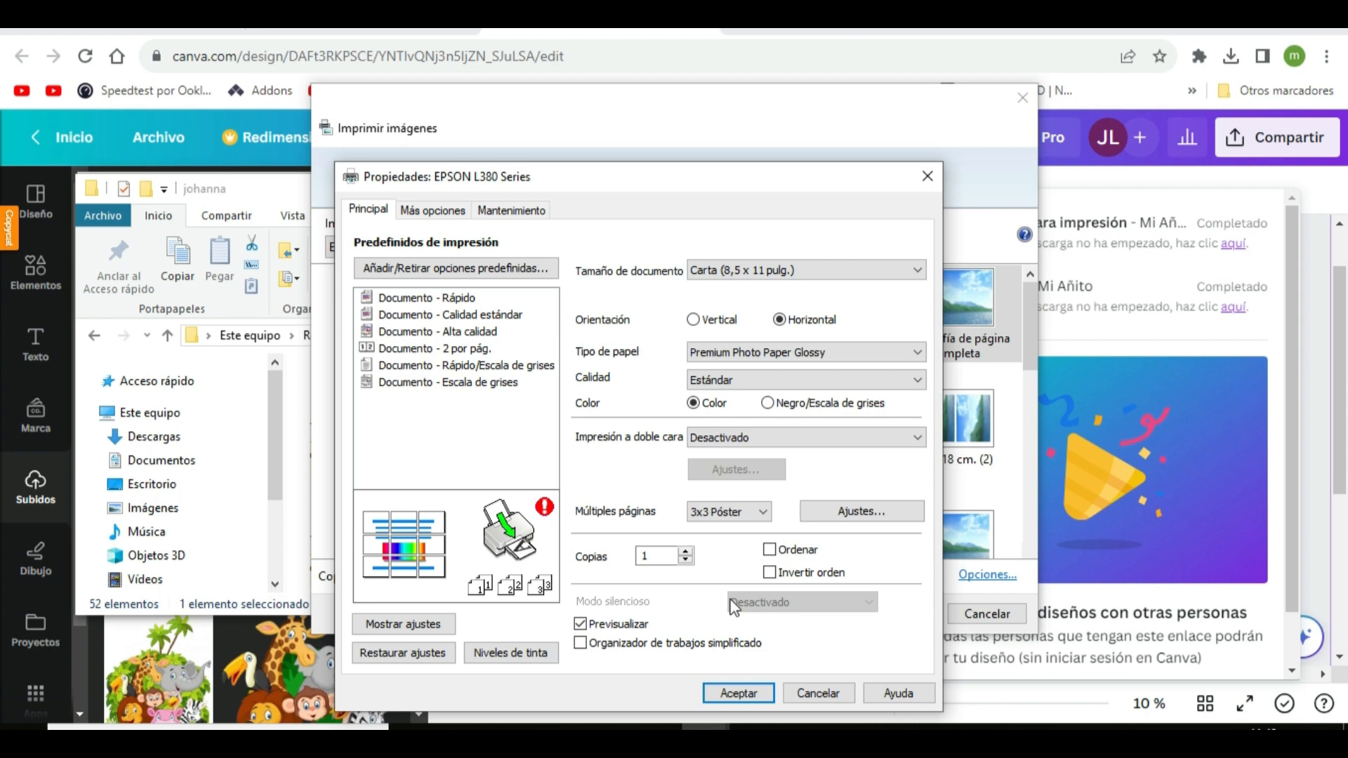
pyautogui.click(849, 519)
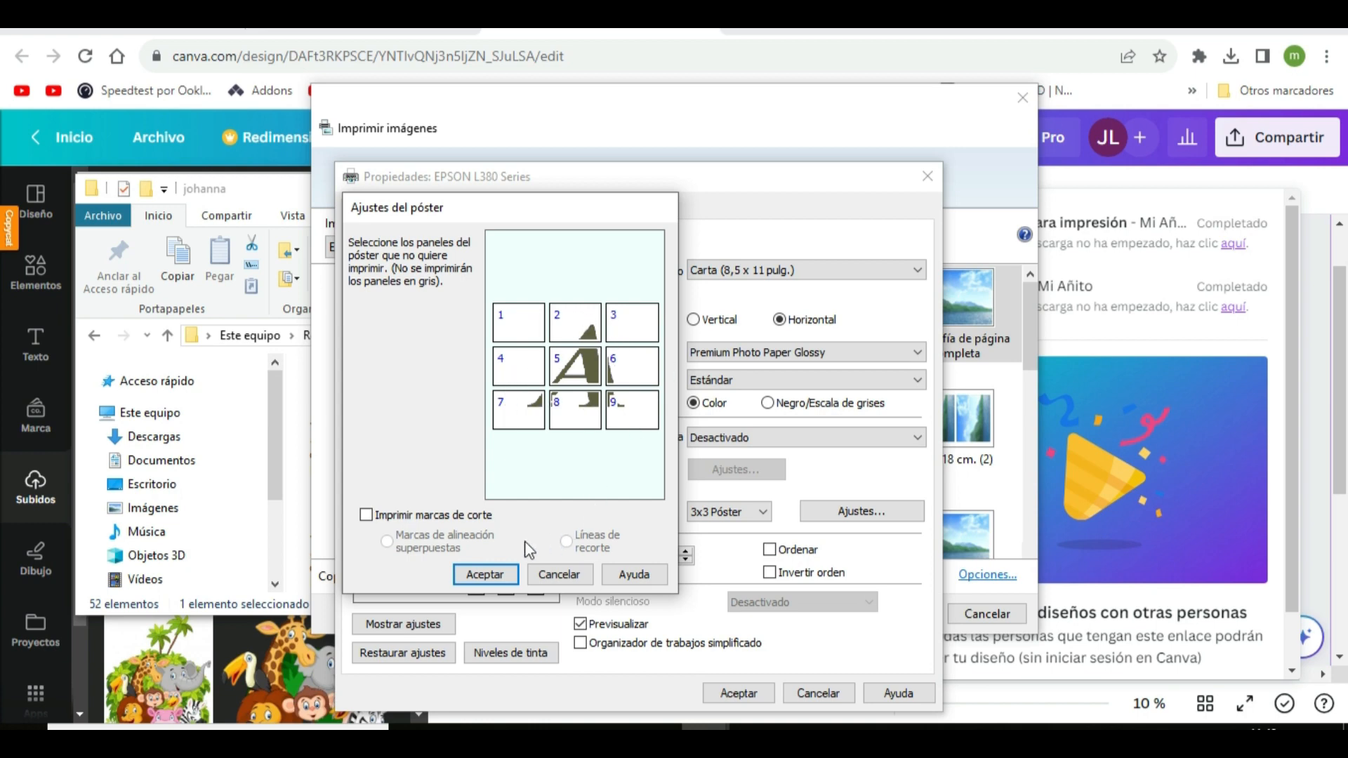
pyautogui.click(481, 575)
# Compare the panel layouts of 2x2 Póster and 4x4 Póster, and try the 2 por pág. option for multiple pages
pyautogui.click(763, 512)
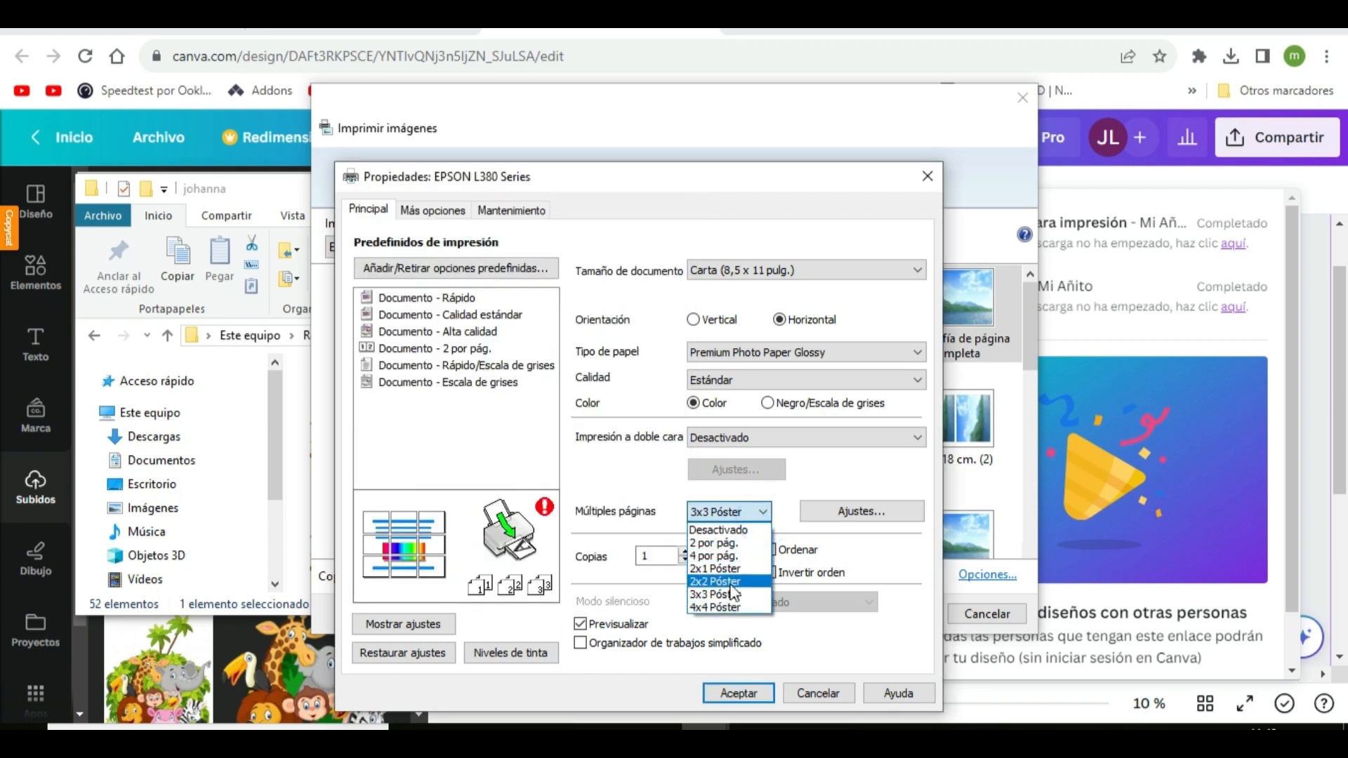
pyautogui.click(730, 583)
pyautogui.click(846, 512)
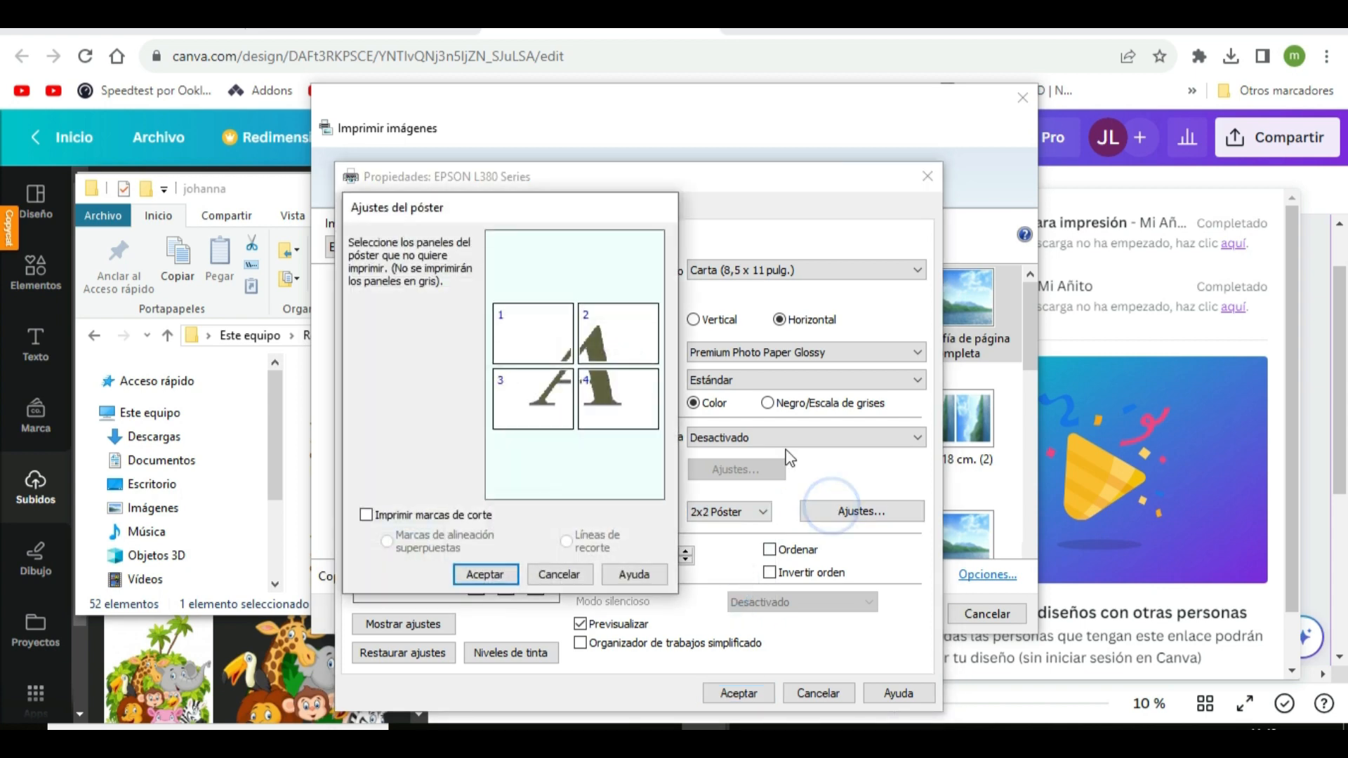
pyautogui.click(484, 575)
pyautogui.click(762, 512)
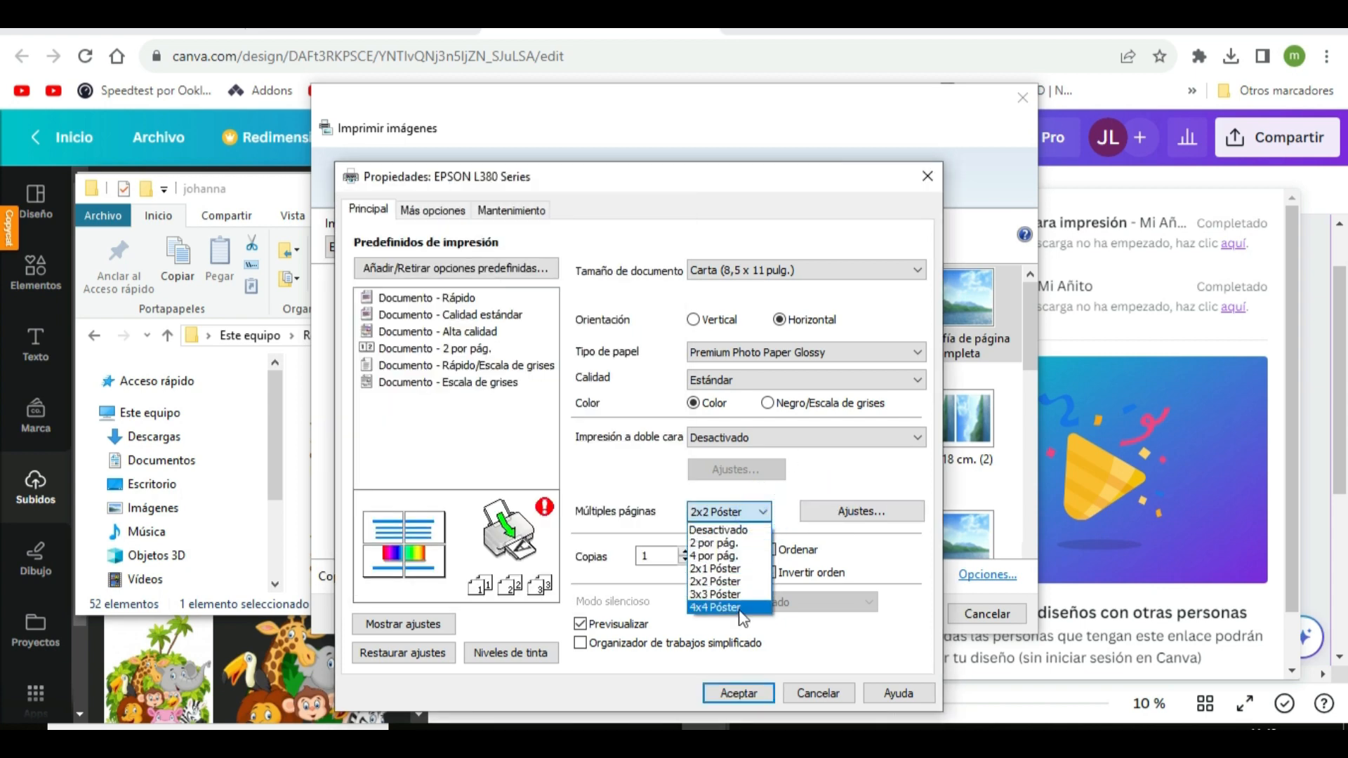
pyautogui.click(739, 608)
pyautogui.click(874, 513)
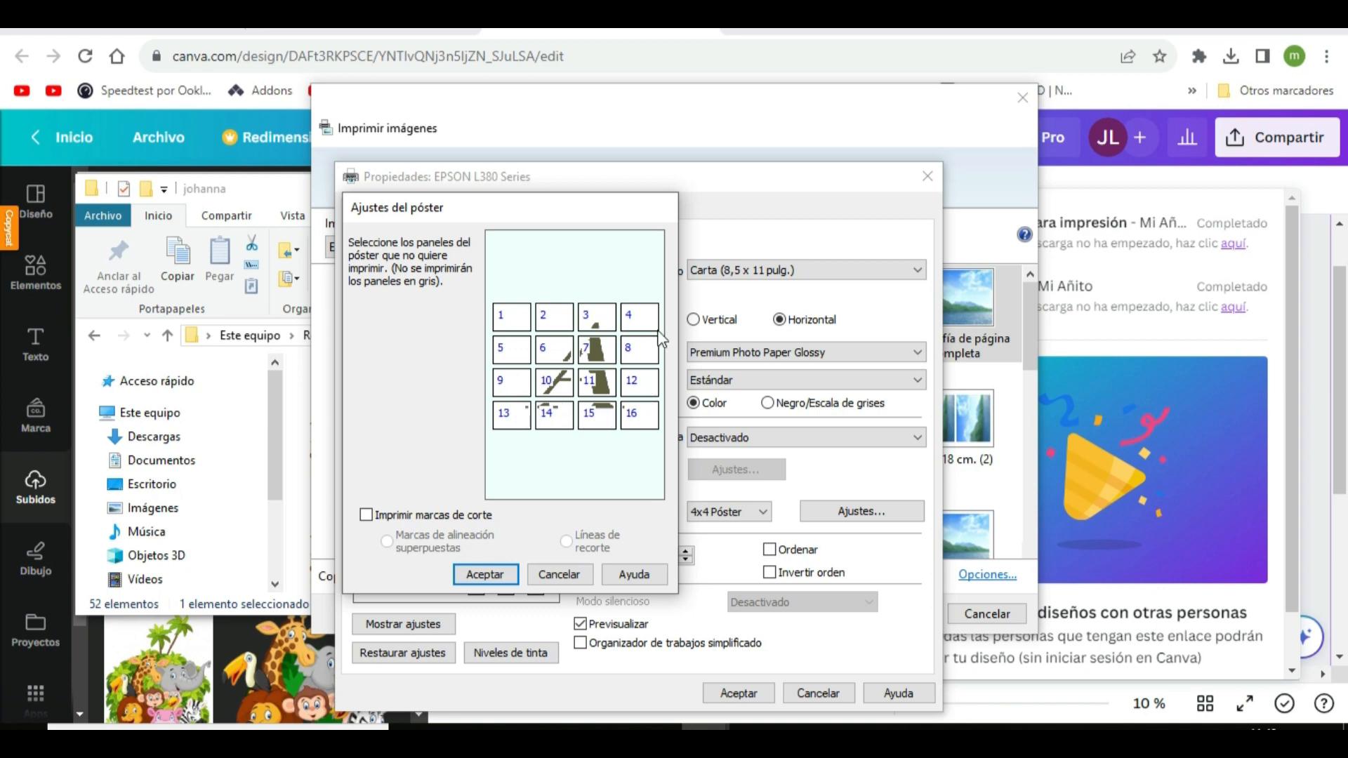
pyautogui.click(485, 574)
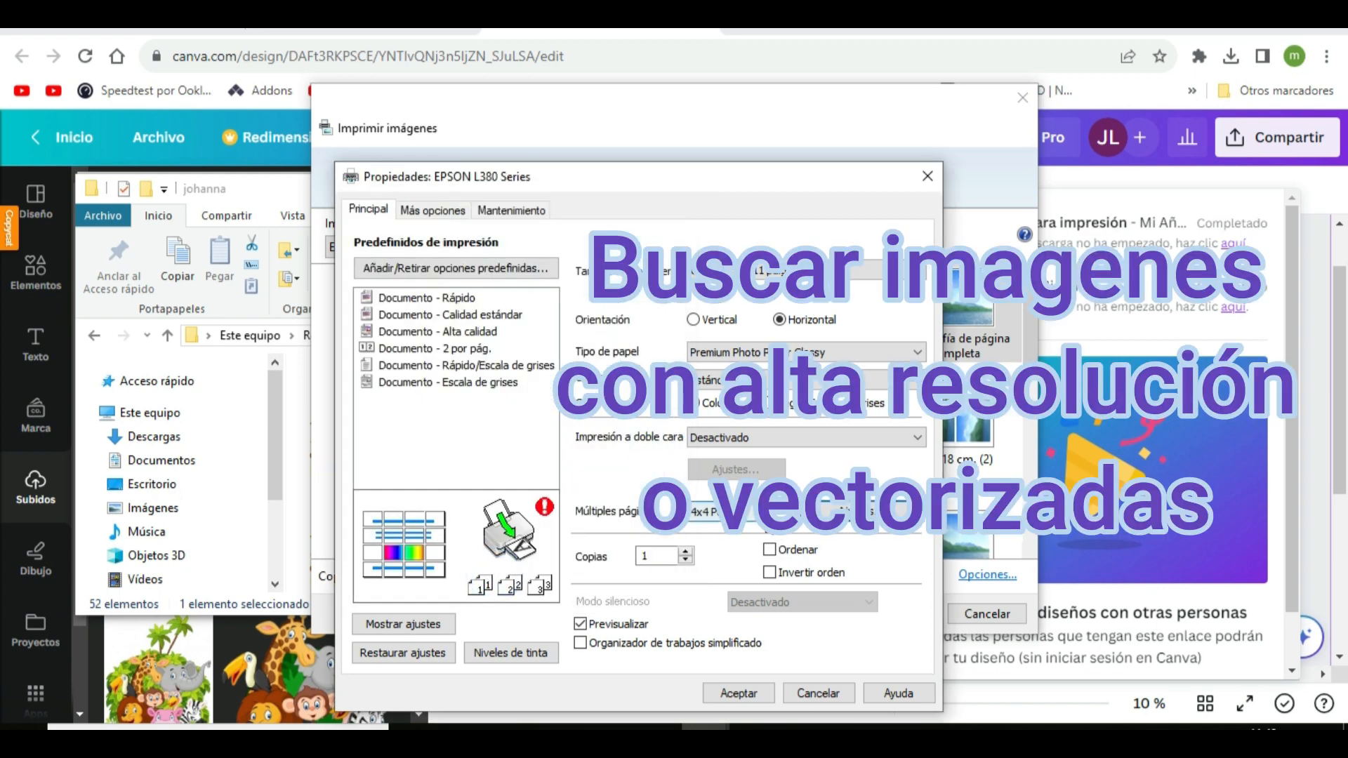
pyautogui.click(744, 511)
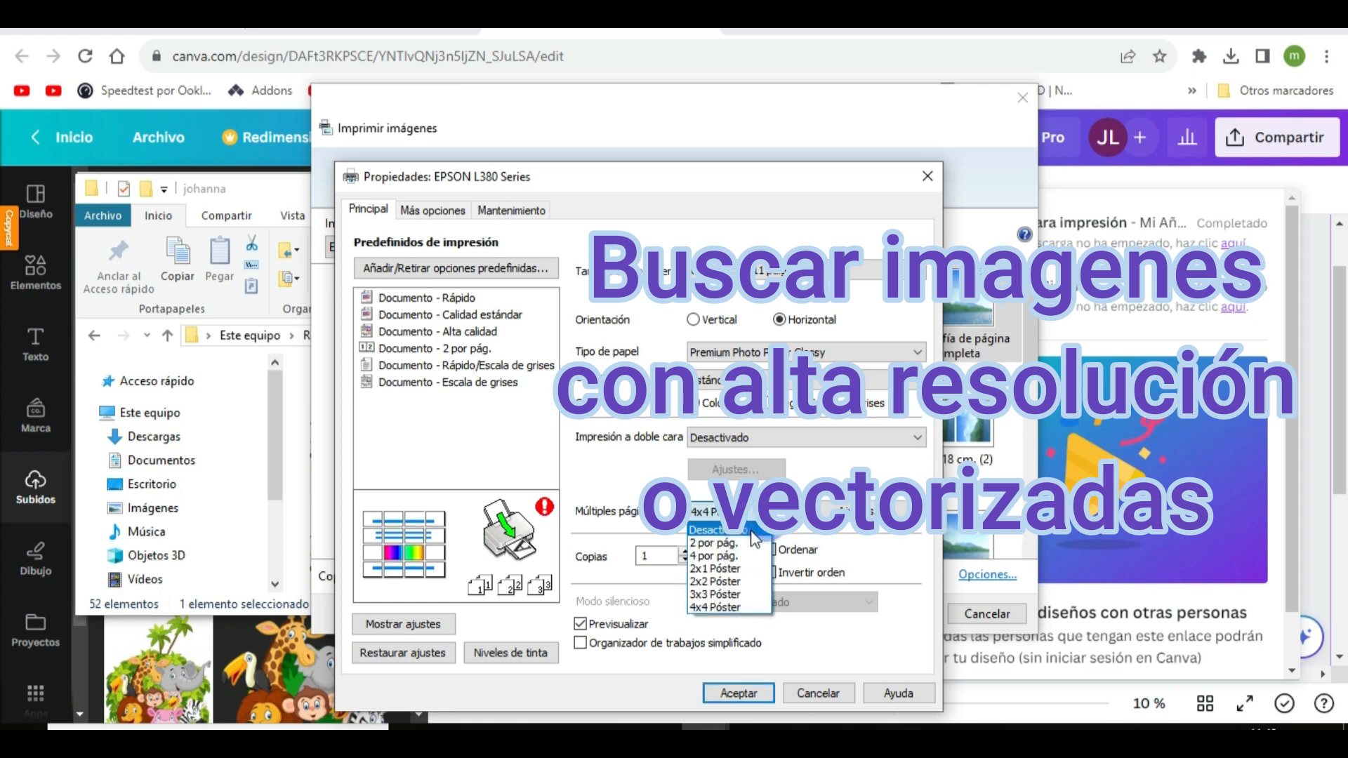
pyautogui.click(740, 545)
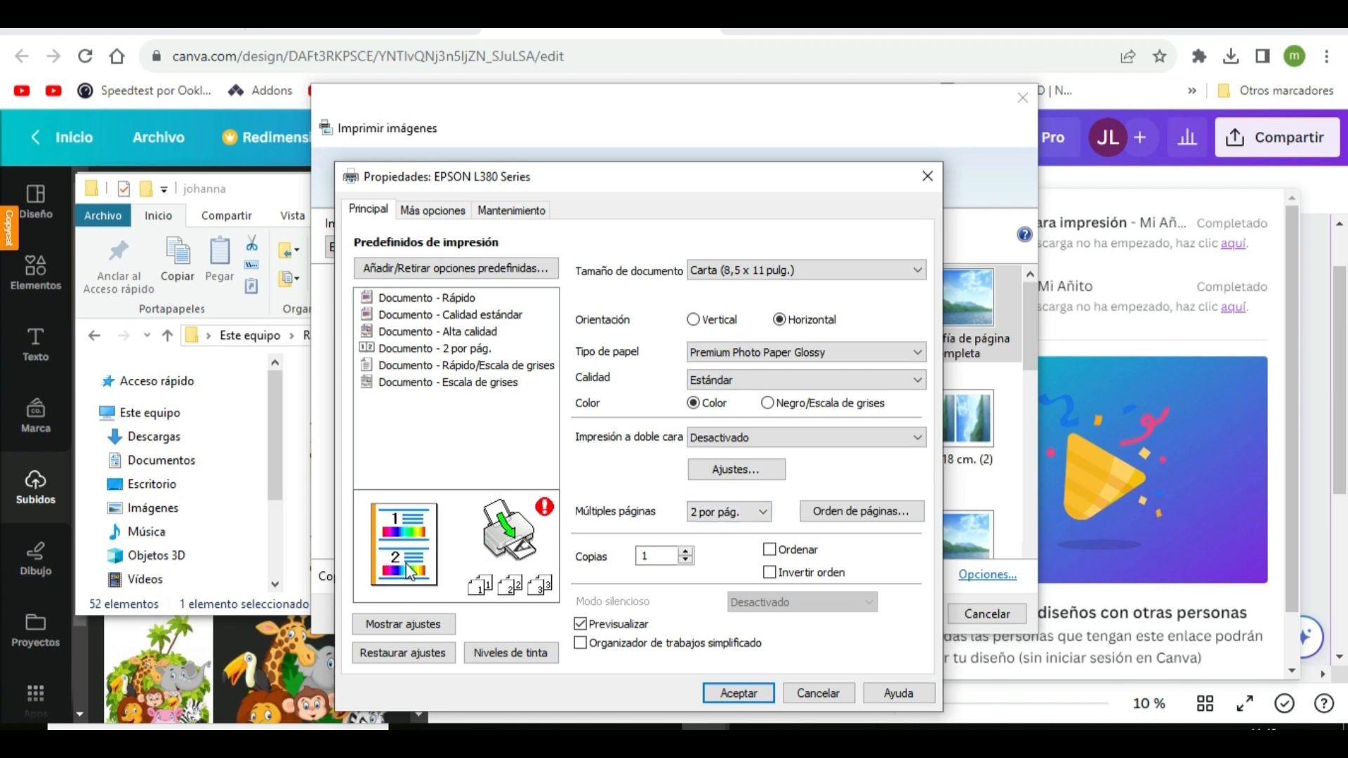
# Apply the 3x3 Póster option for multiple pages in the printer properties and print the image
pyautogui.click(763, 512)
pyautogui.click(731, 596)
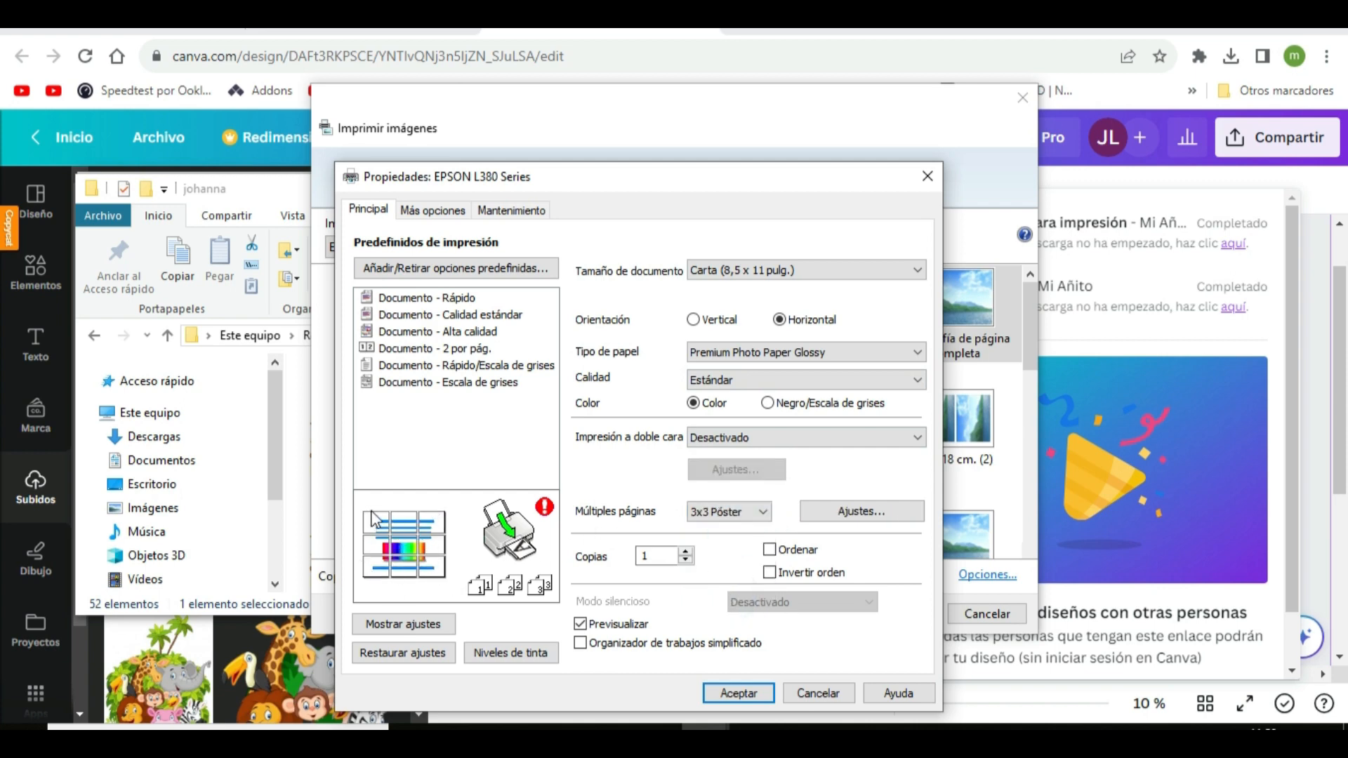
pyautogui.click(753, 697)
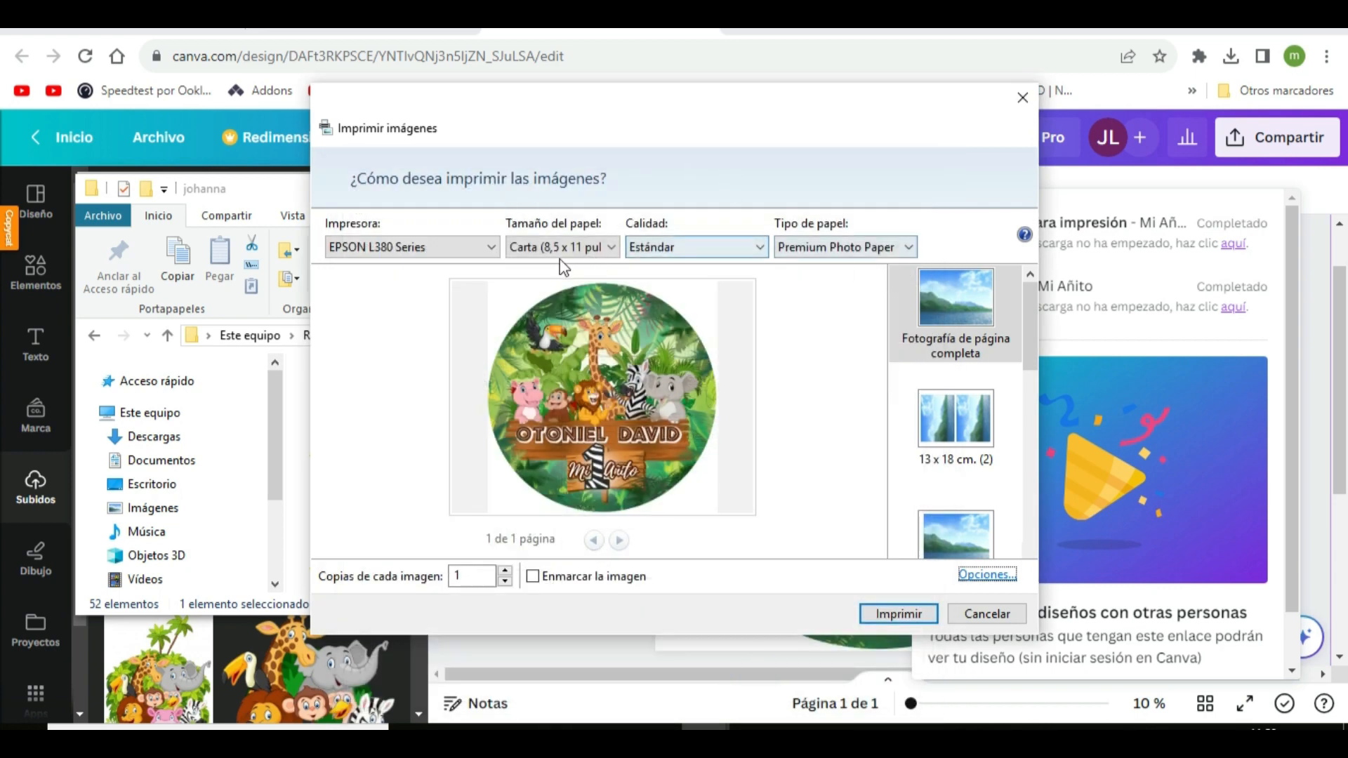
pyautogui.click(880, 612)
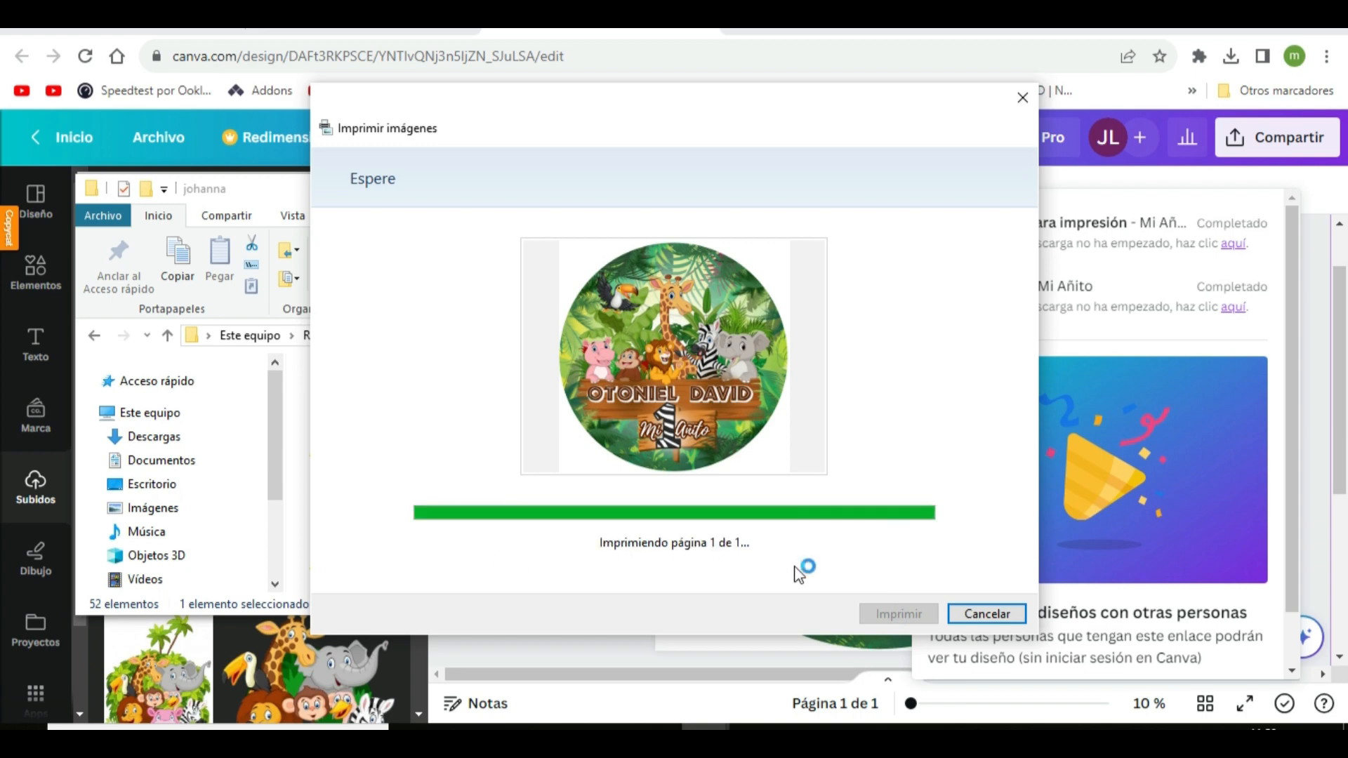
# Cancel the image print dialog and open Mi Añito.pdf from the johanna folder in Wondershare PDFelement
pyautogui.click(1016, 621)
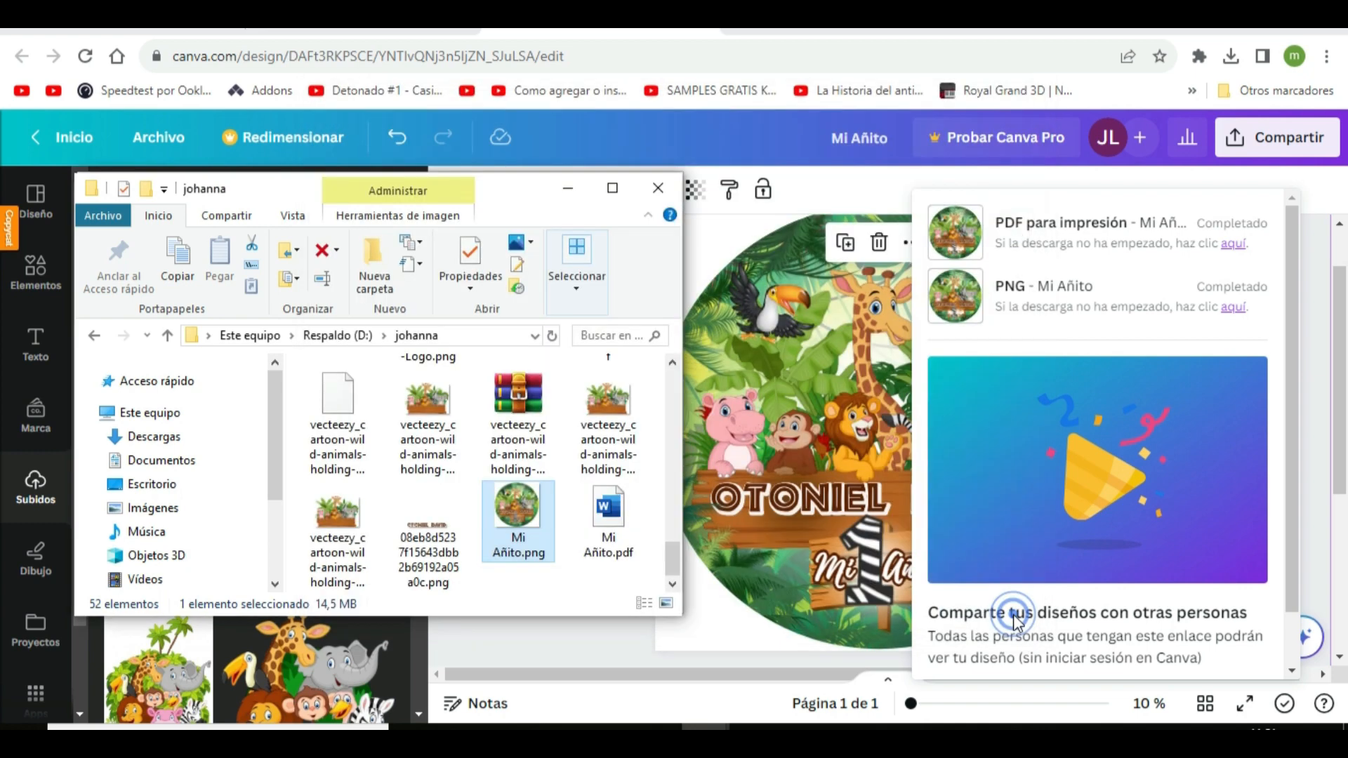
pyautogui.click(628, 526)
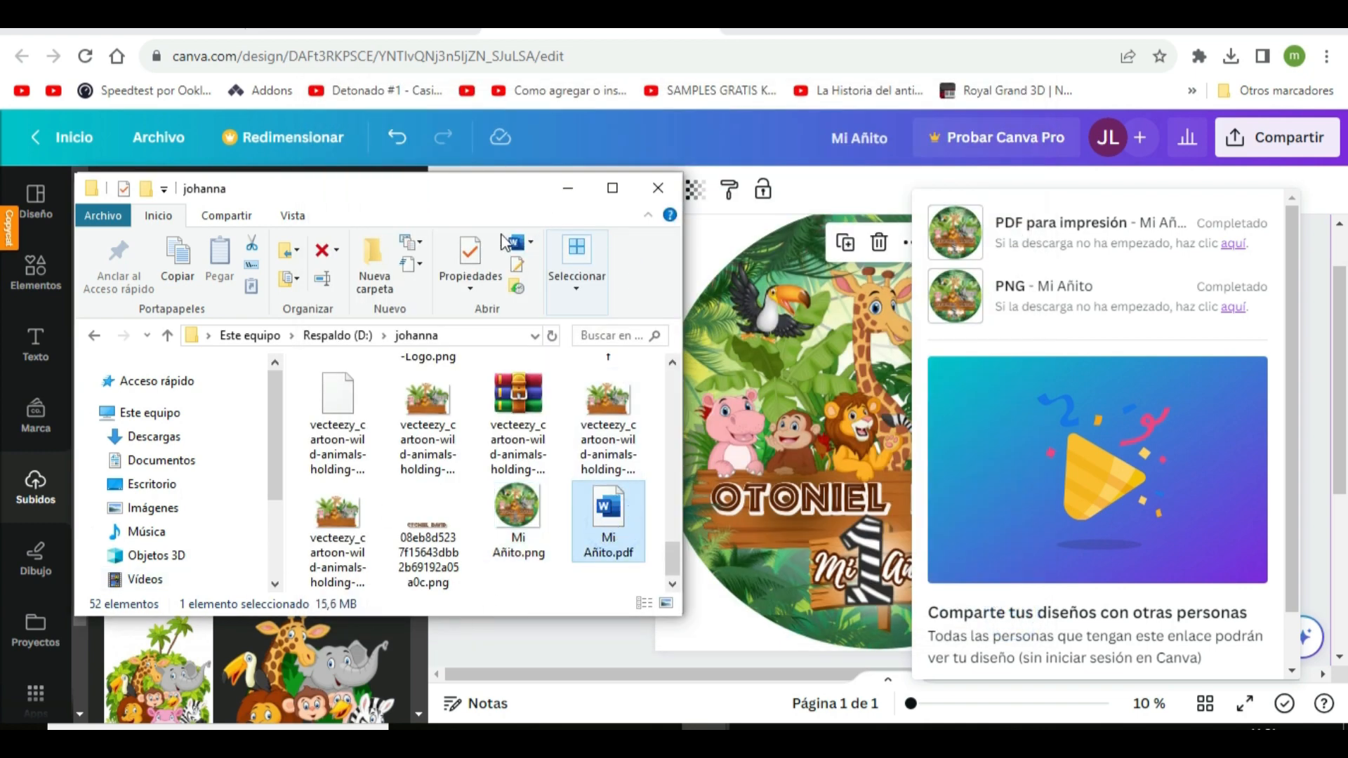
pyautogui.click(531, 244)
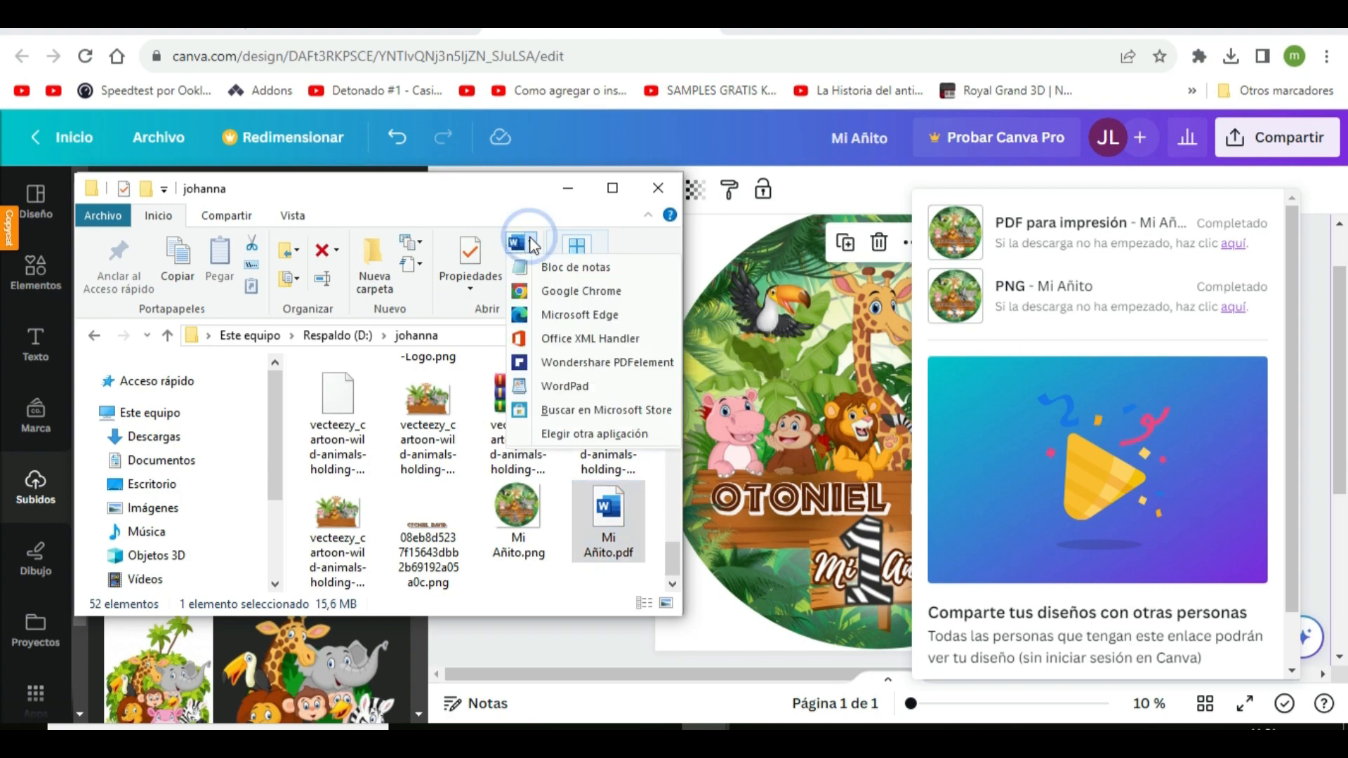
pyautogui.click(587, 361)
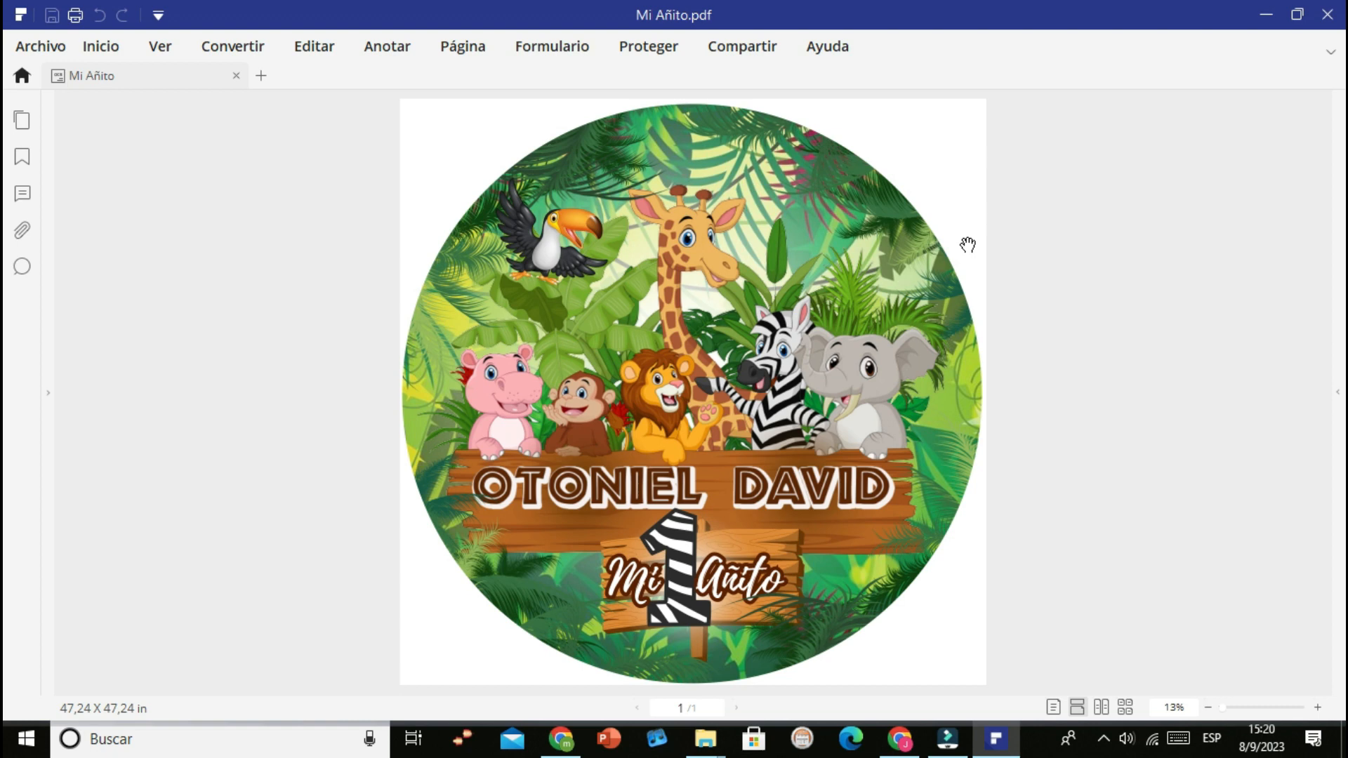
# Open the PDF's print settings and apply 3x3 Póster for multiple pages in the EPSON L380 printer properties
pyautogui.click(41, 46)
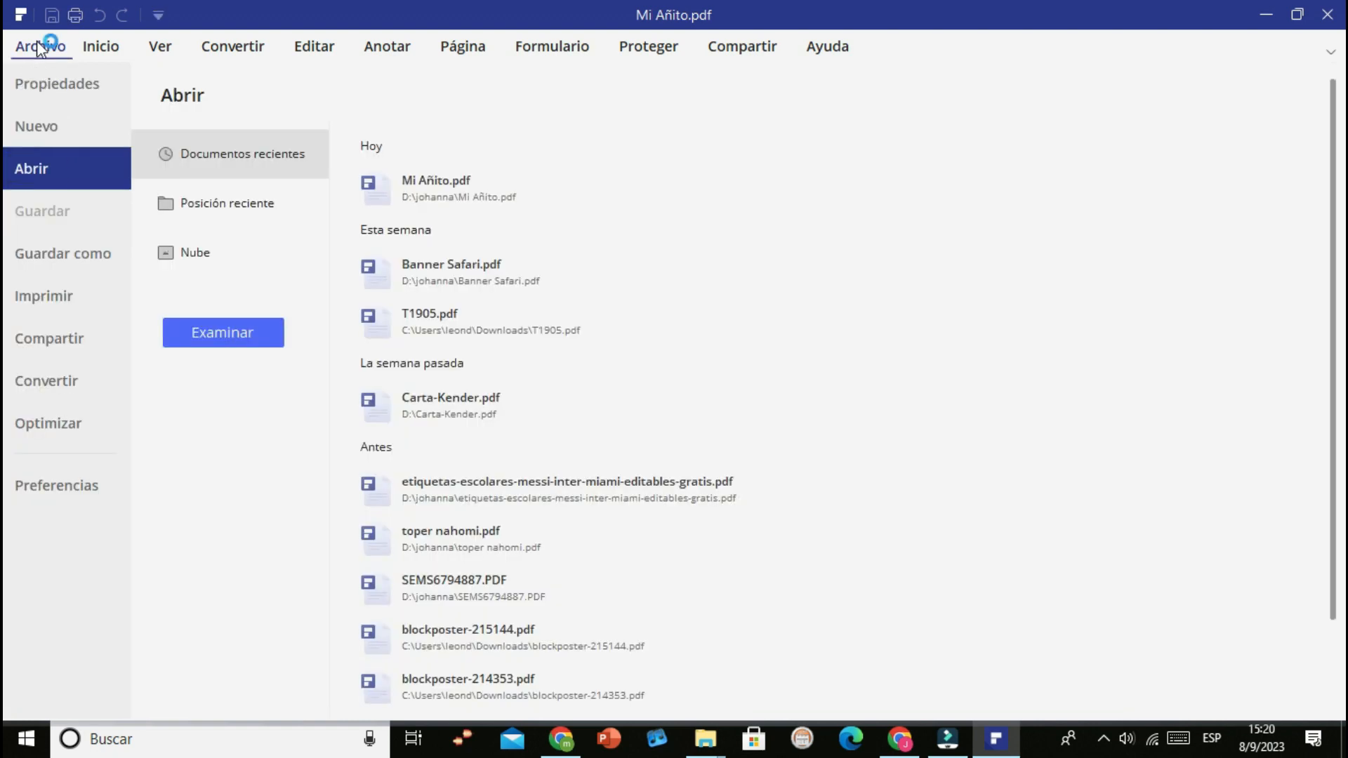
pyautogui.click(43, 297)
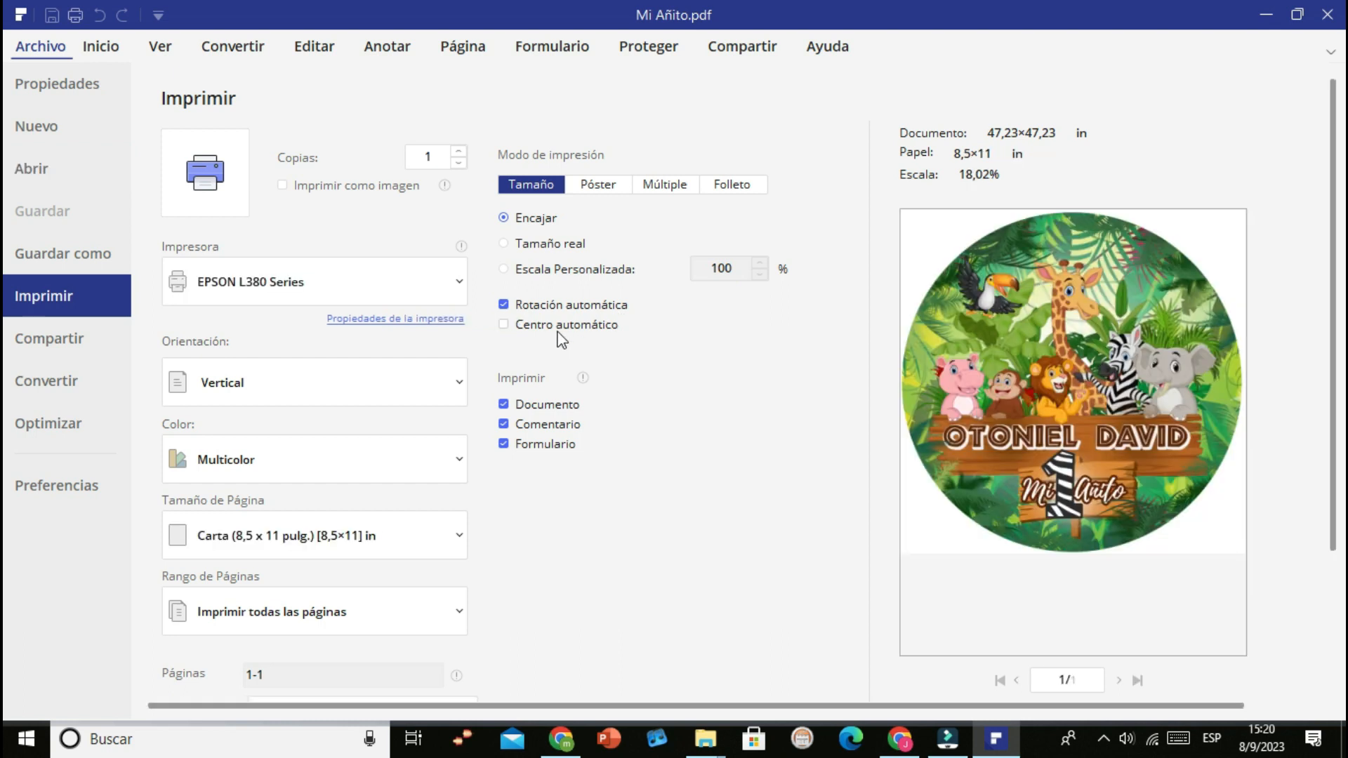
pyautogui.click(405, 320)
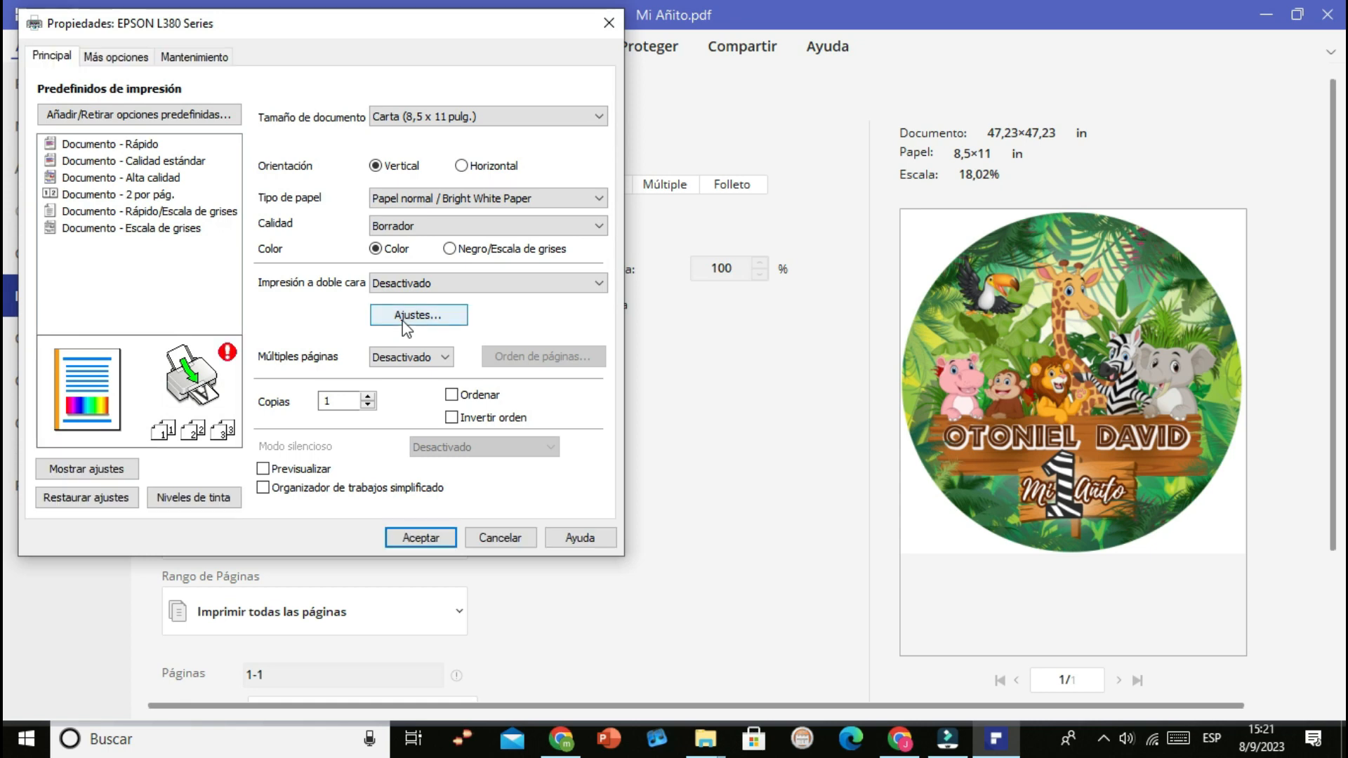
pyautogui.click(447, 359)
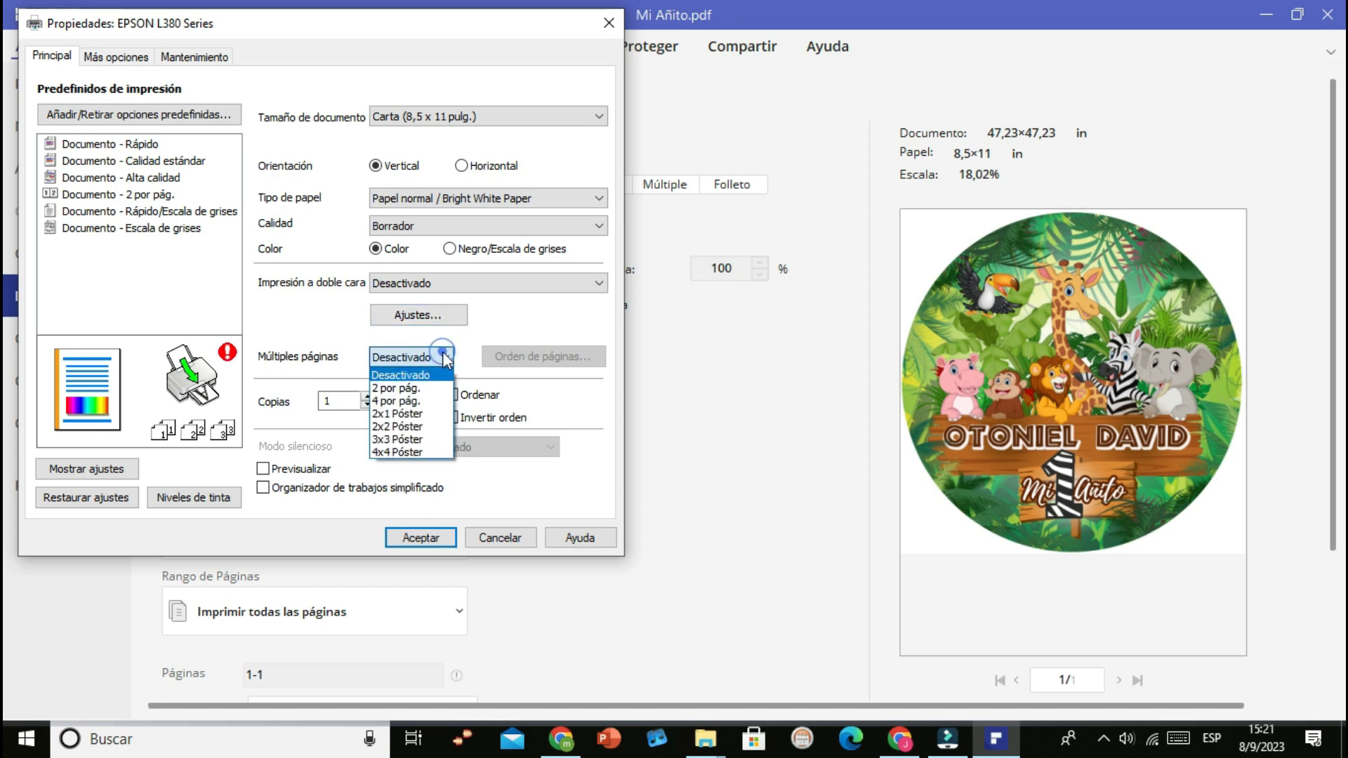
pyautogui.click(424, 440)
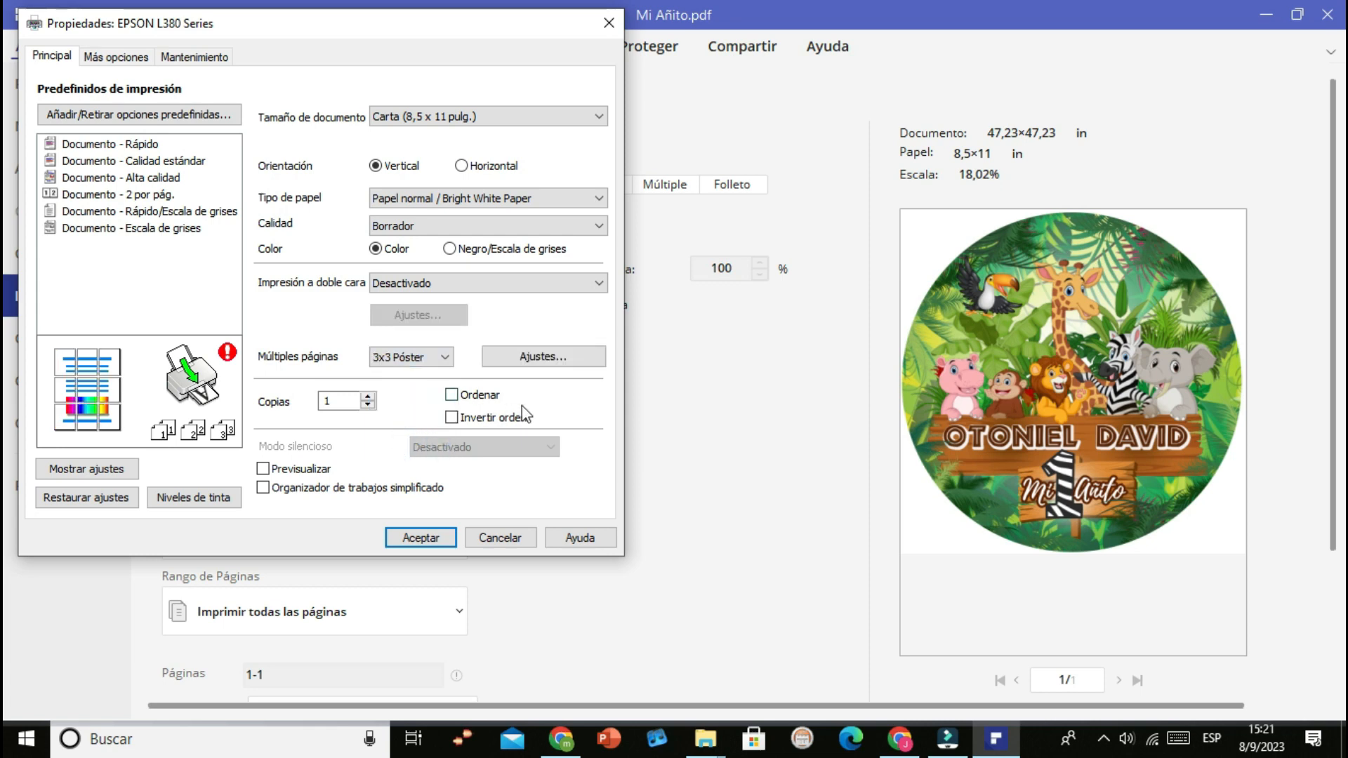
pyautogui.click(421, 538)
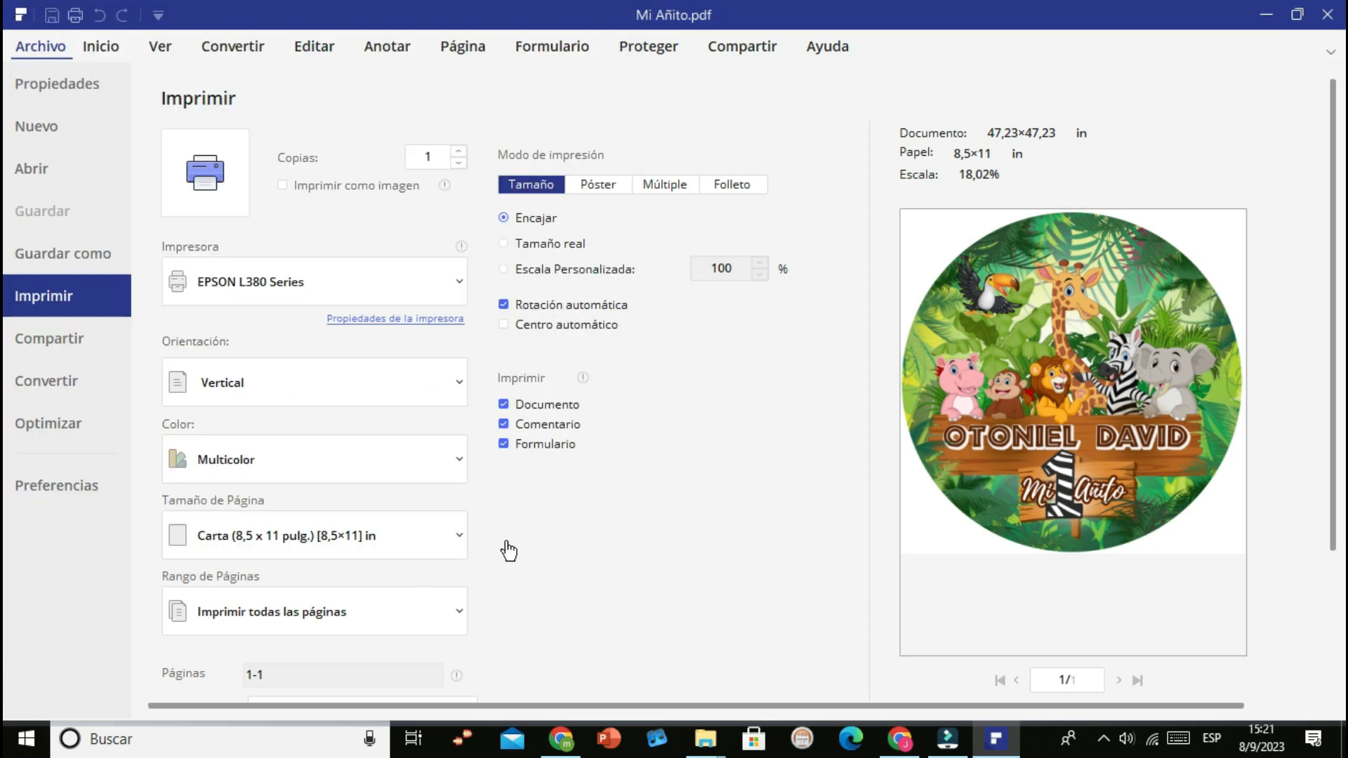
# Set the print mode to Póster with a segmentation scale of 60% and print the PDF
pyautogui.click(601, 193)
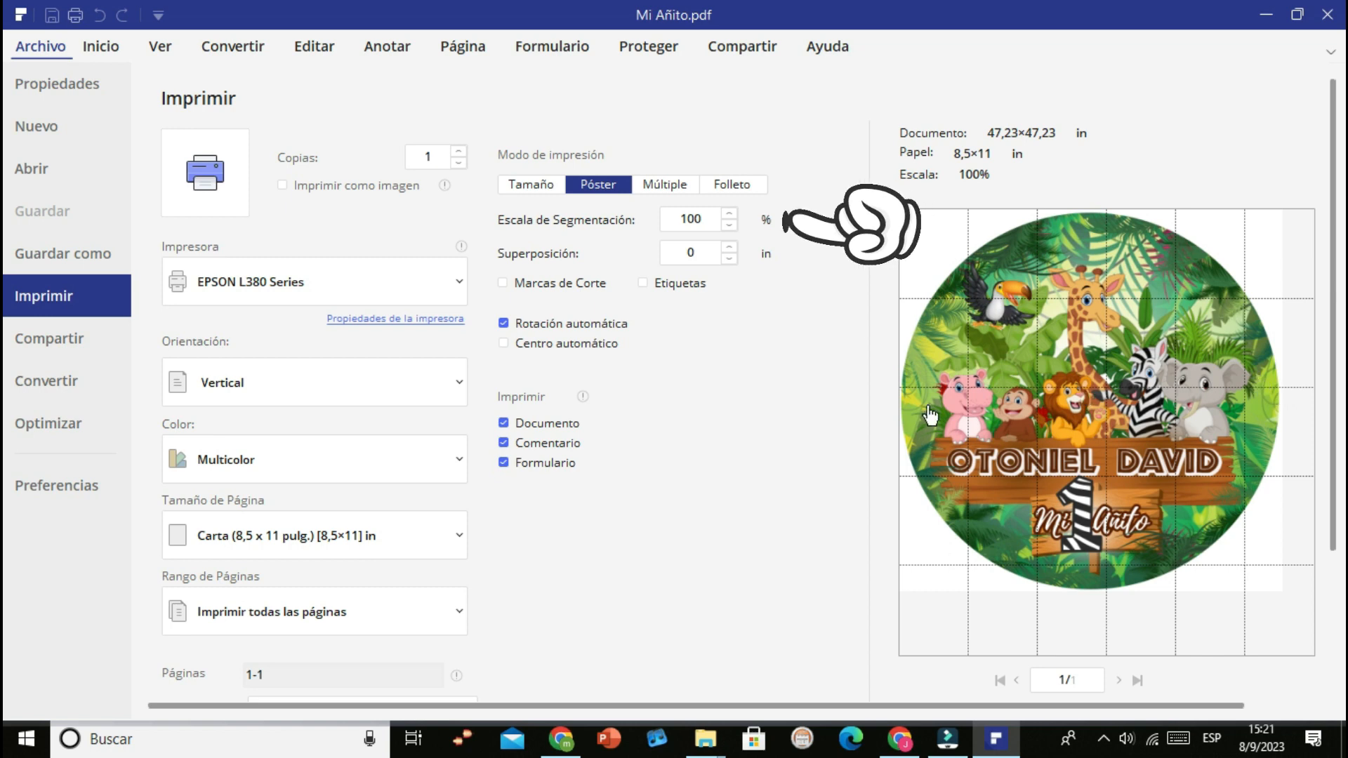
pyautogui.click(693, 220)
pyautogui.press('BackSpace')
pyautogui.press('BackSpace')
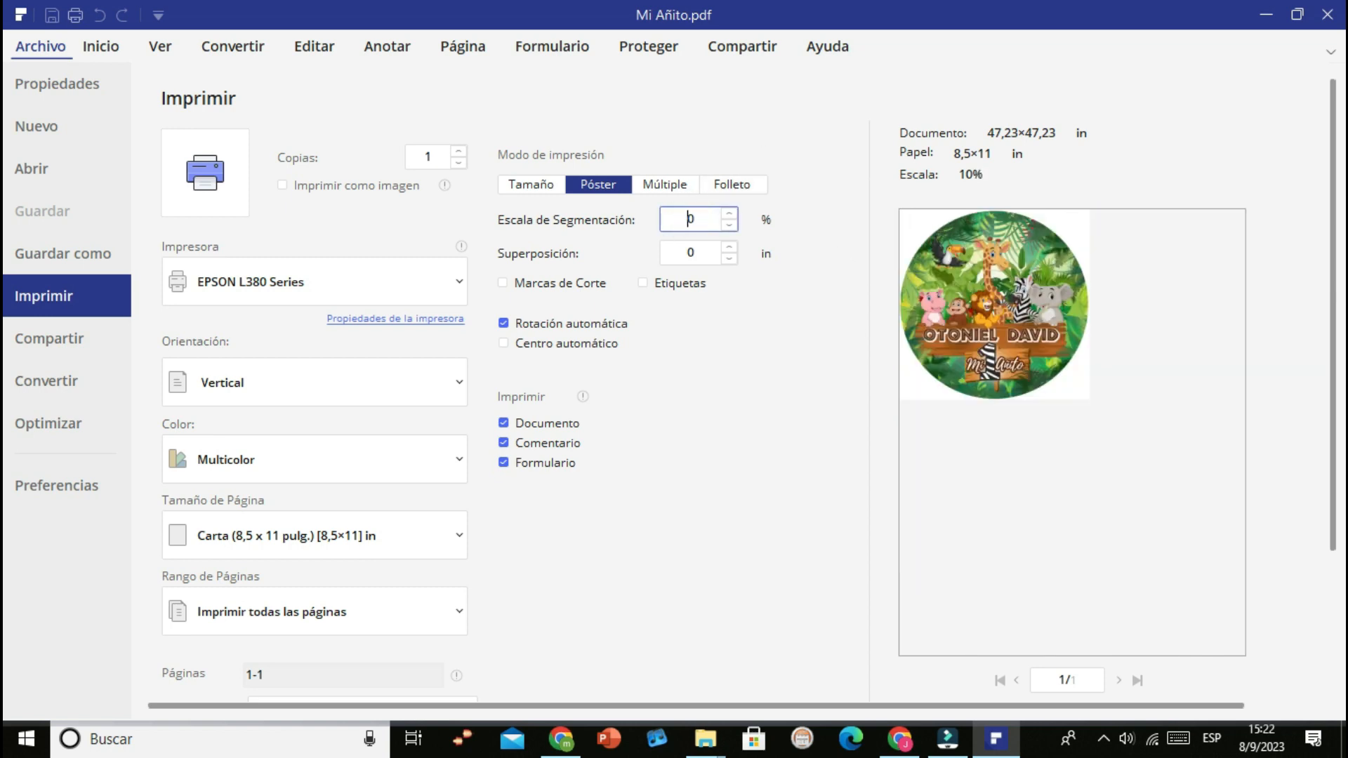
pyautogui.press('BackSpace')
pyautogui.write('6')
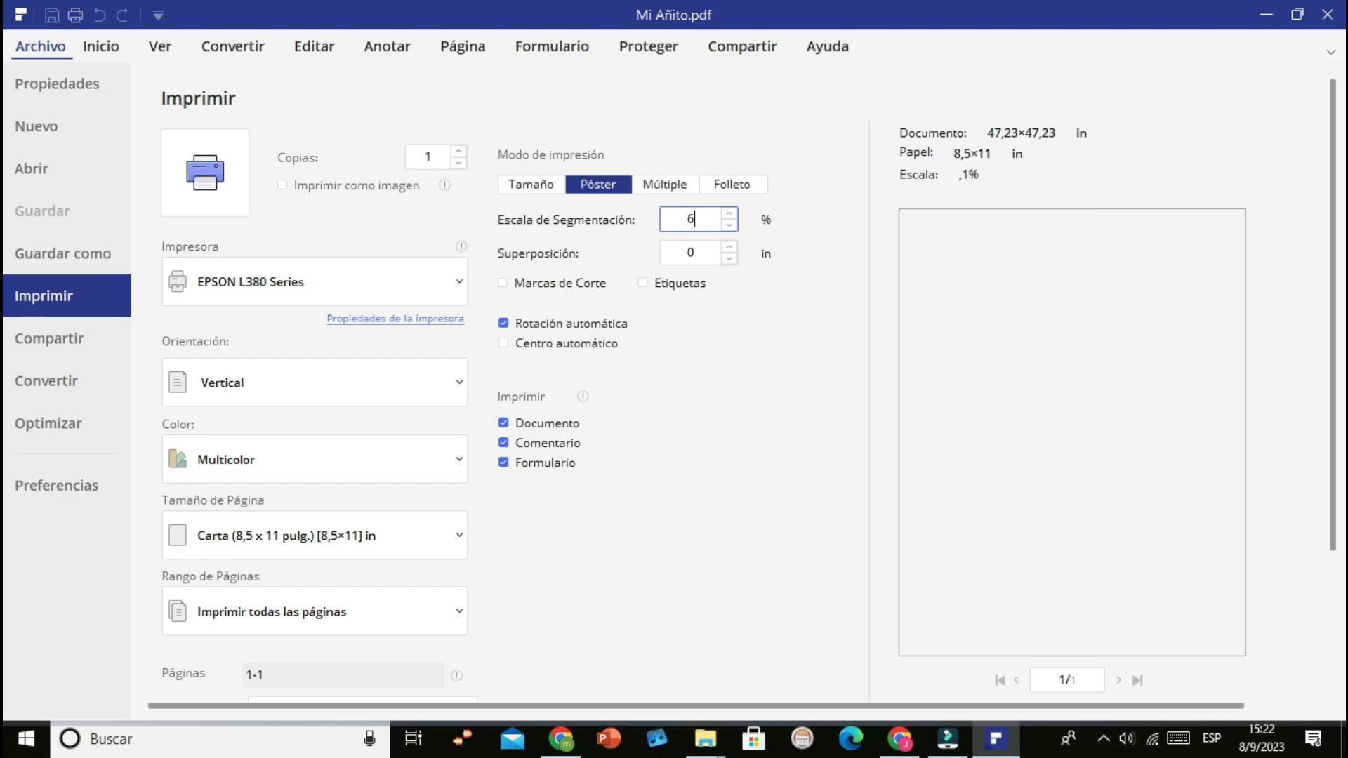
pyautogui.write('0')
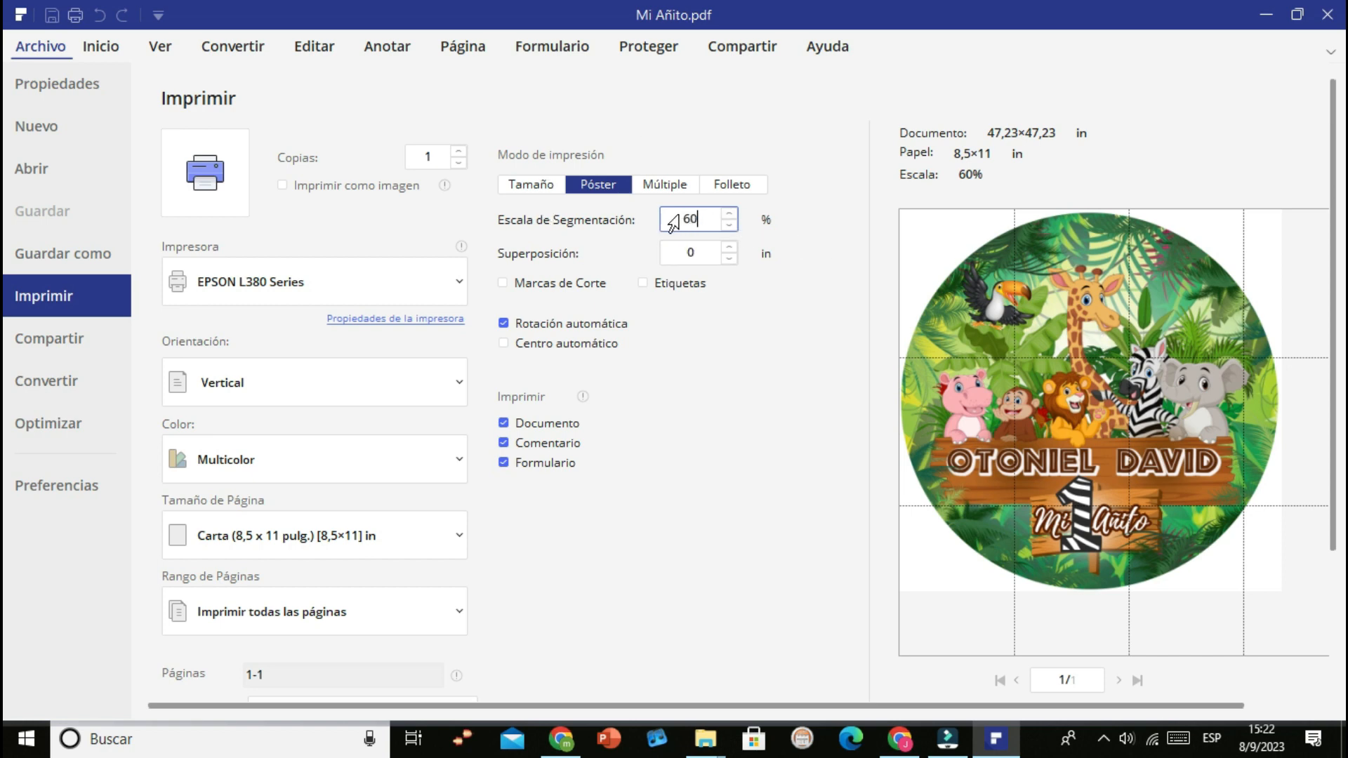
pyautogui.click(196, 182)
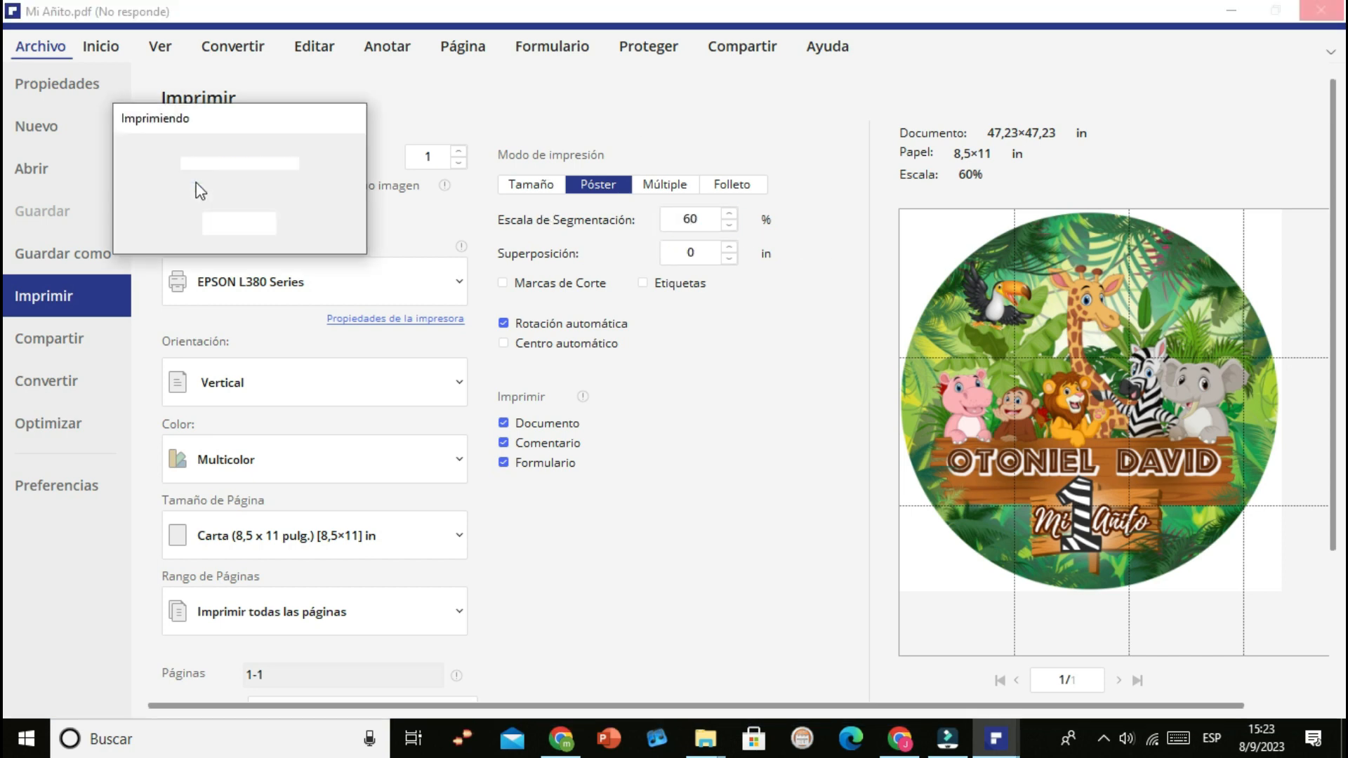